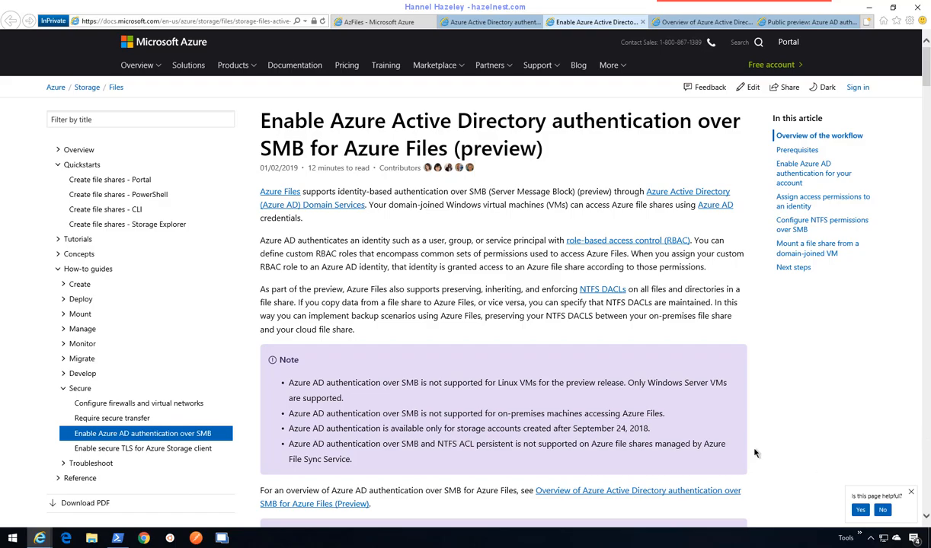
- Scroll through the SMB Azure AD authentication prerequisites, then return to the AzFiles portal tab
scroll(512, 279, "down", 5)
scroll(513, 279, "up", 5)
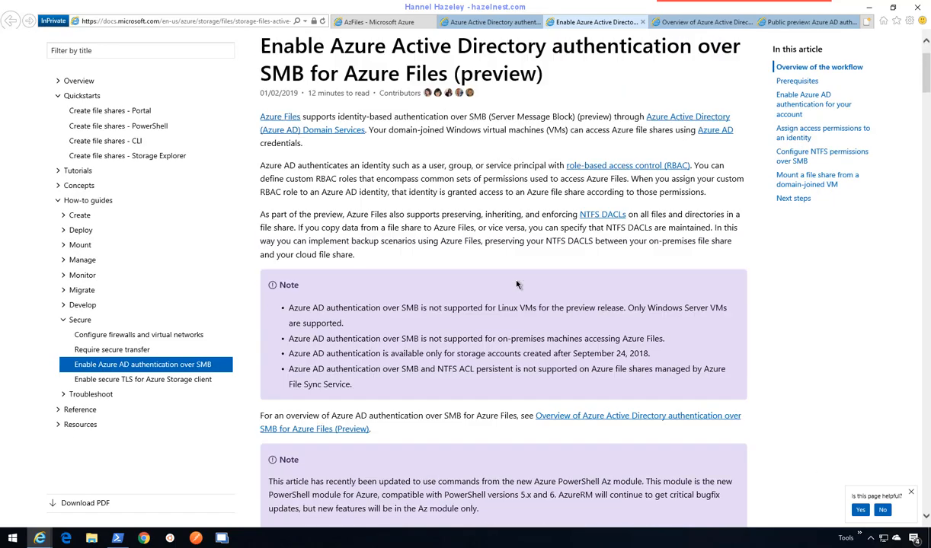
scroll(516, 288, "down", 4)
scroll(516, 288, "down", 10)
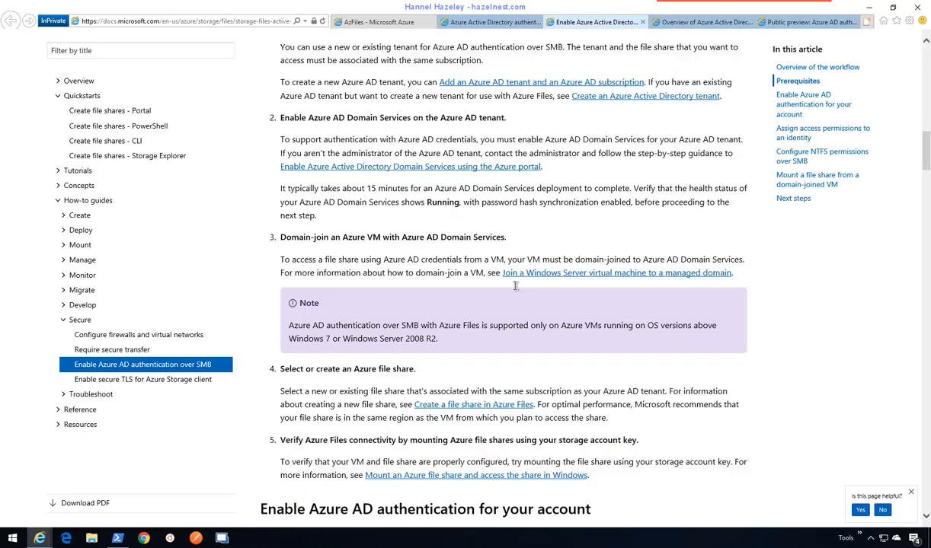
scroll(515, 286, "up", 5)
scroll(515, 286, "down", 10)
scroll(518, 289, "up", 1)
scroll(518, 289, "up", 10)
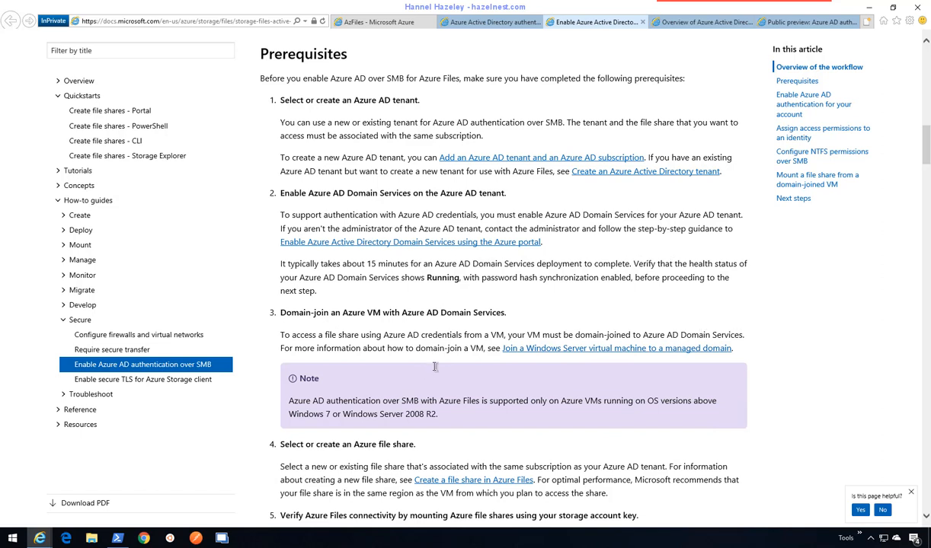
left_click(374, 25)
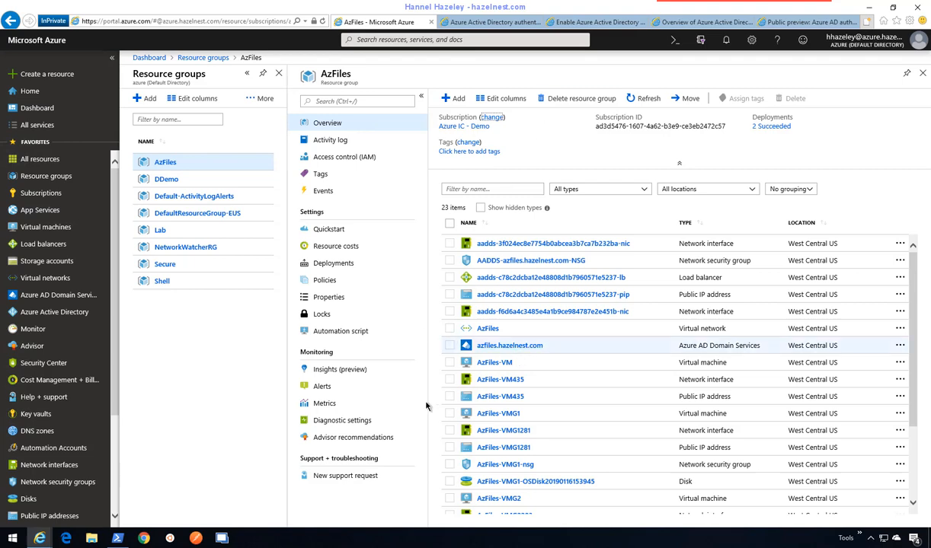
- Open the Azure Active Directory default directory Overview from the sidebar
left_click(65, 308)
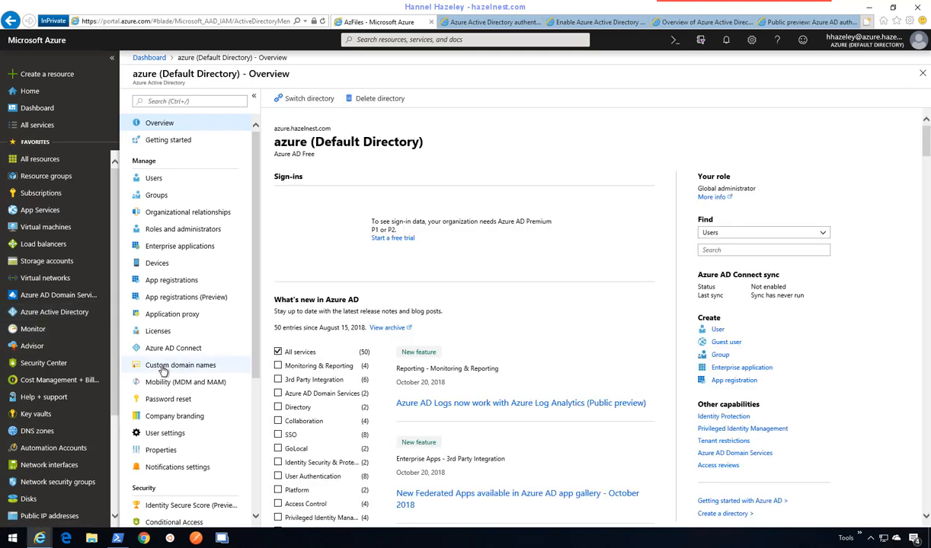
- Check the directory's custom domain names, then open the azfiles.hazelnest.com managed domain
left_click(163, 369)
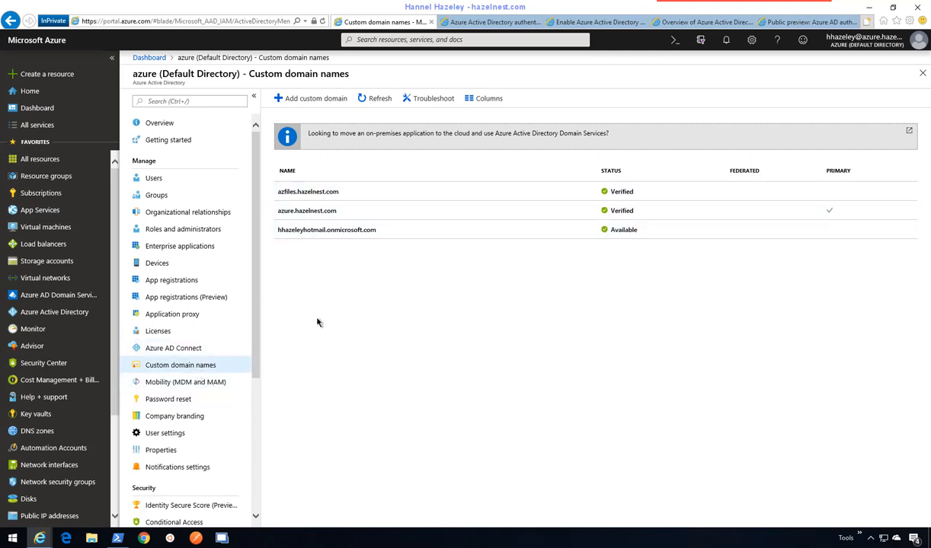
left_click(83, 297)
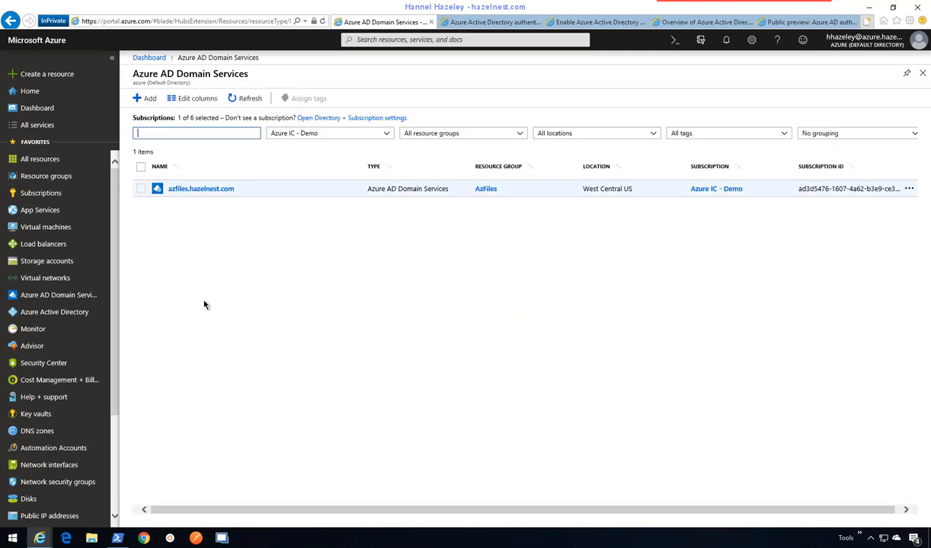
left_click(206, 192)
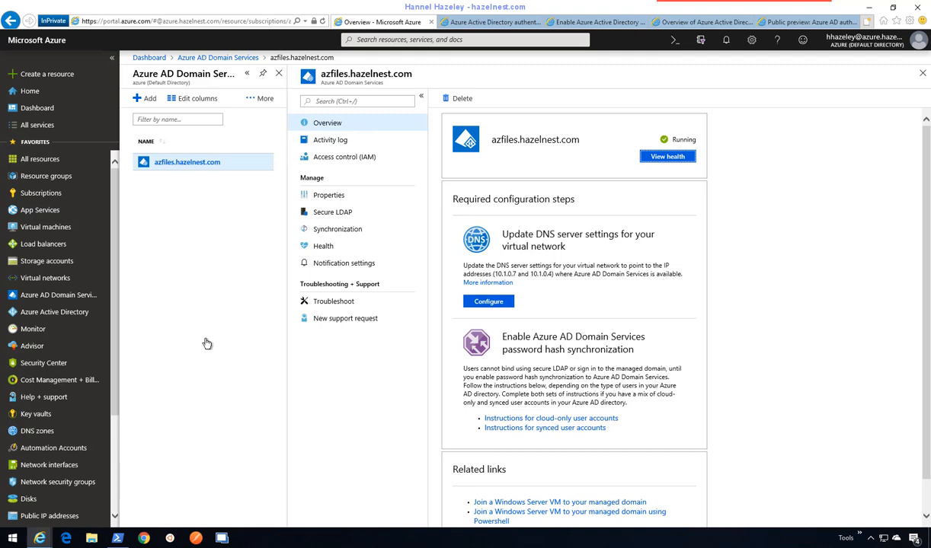
- Copy the managed domain's DNS server addresses 10.1.0.7 and 10.1.0.4
left_click_drag(550, 274, 501, 274)
left_click(552, 274)
right_click(505, 278)
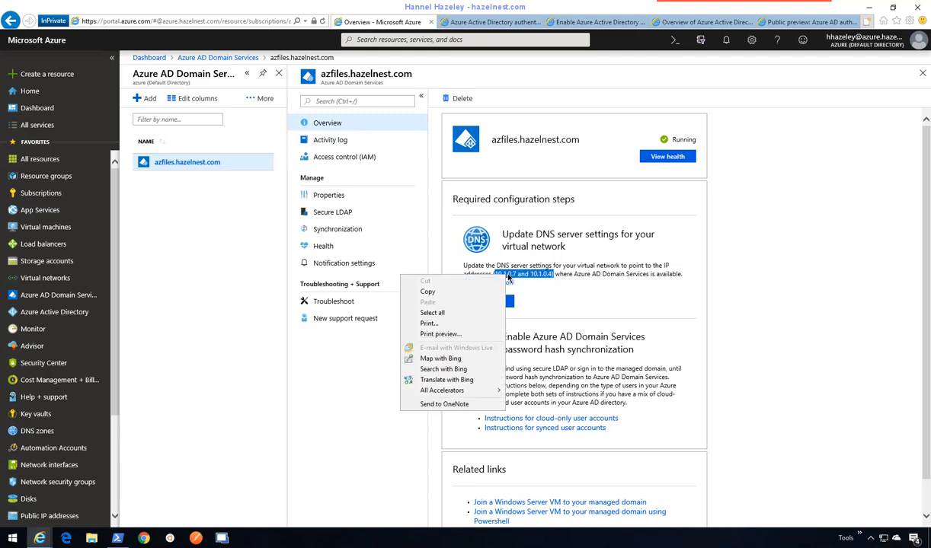
left_click(448, 297)
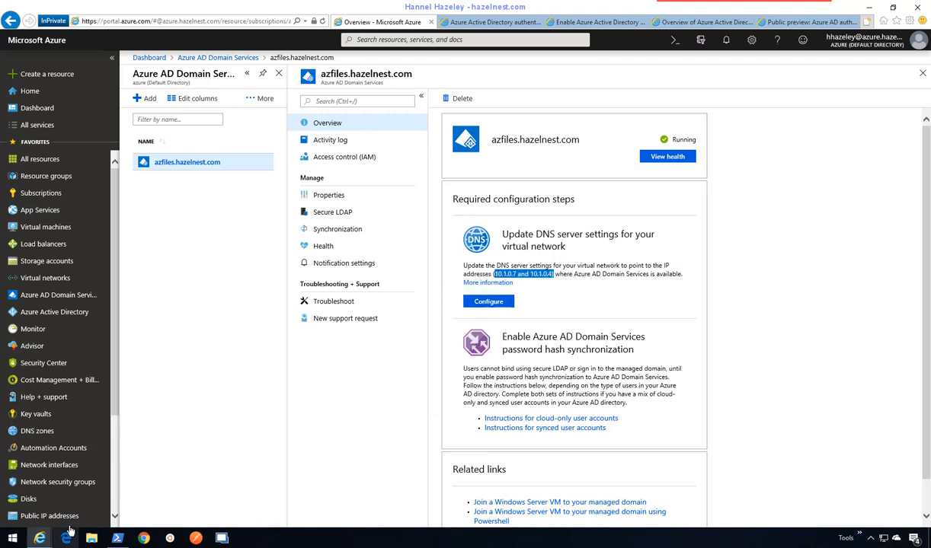
- Paste 10.1.0.7 and 10.1.0.4 into a new Notepad note, set aside beside the portal
left_click(21, 539)
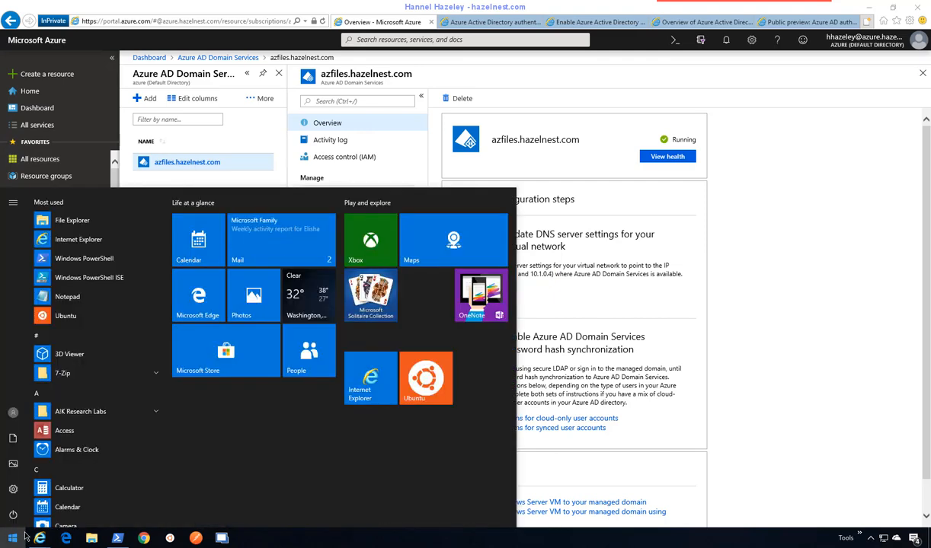
type("note")
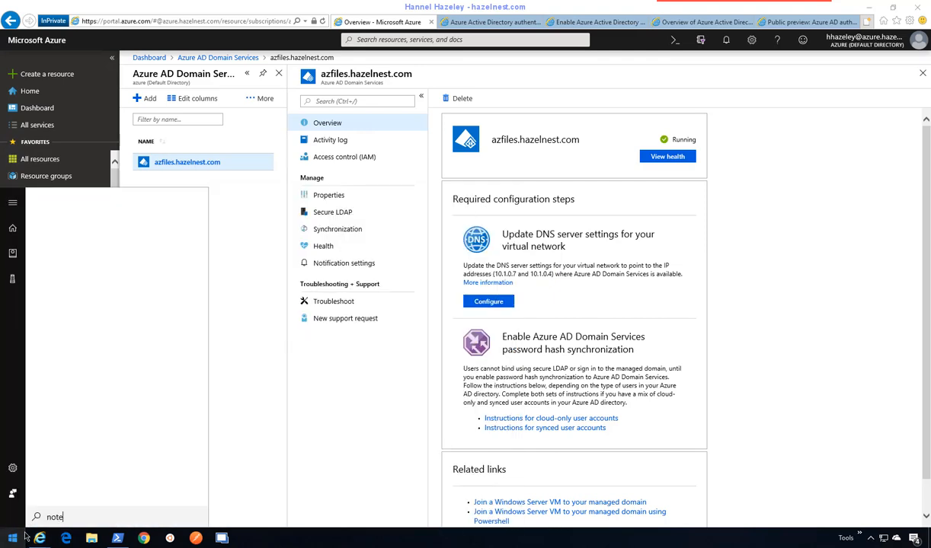
type("p")
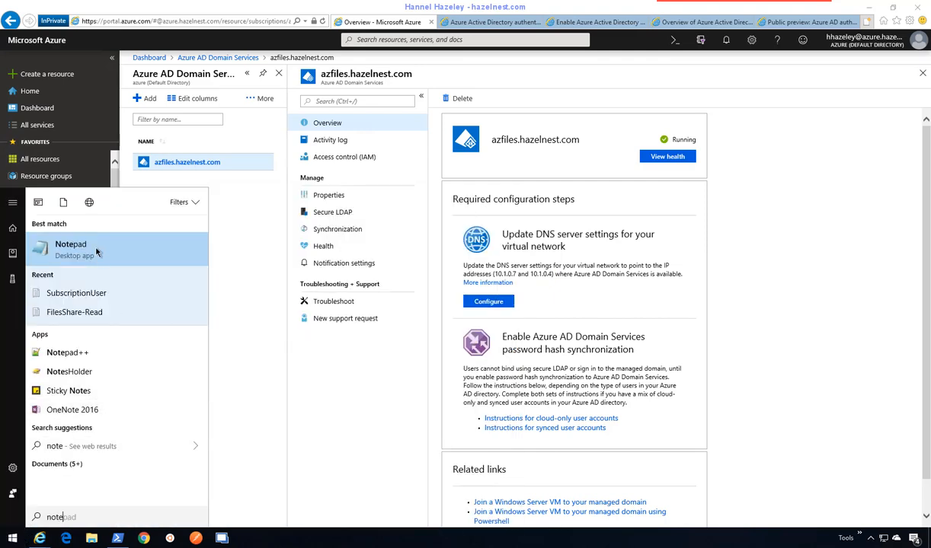
left_click(67, 246)
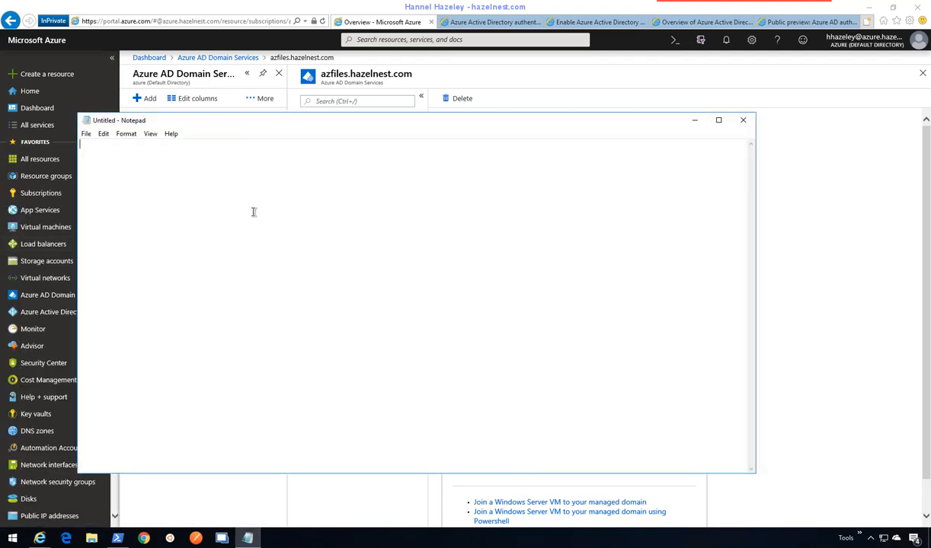
key("ctrl+v")
left_click_drag(417, 126, 595, 153)
left_click_drag(501, 205, 467, 236)
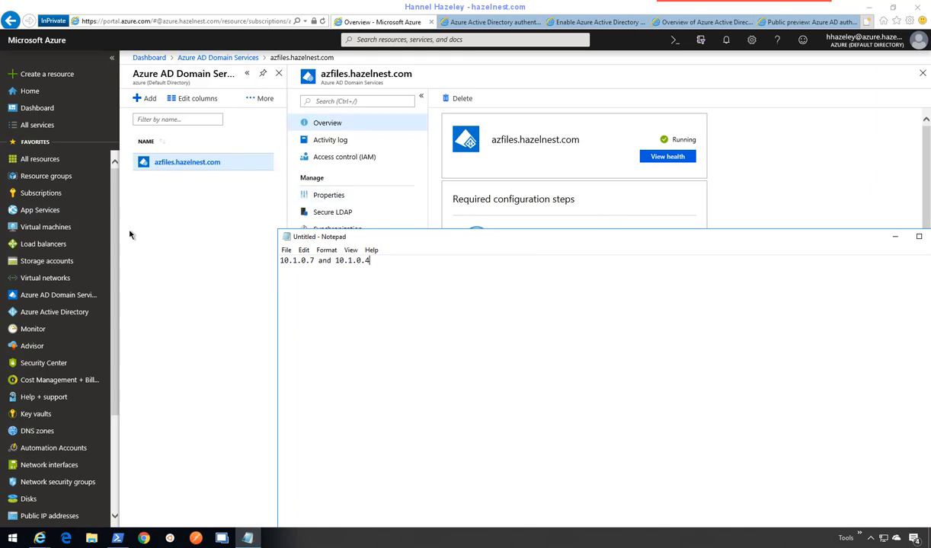
left_click(39, 235)
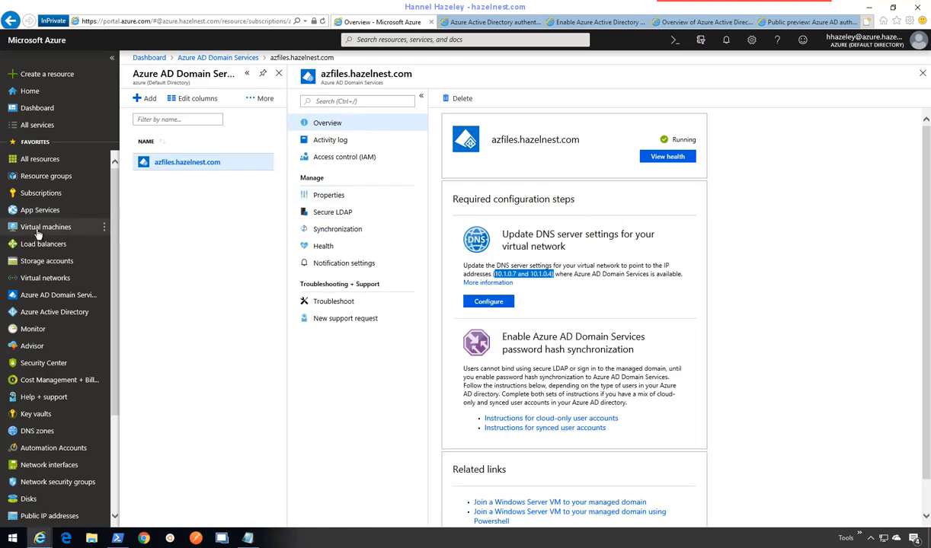
- Review the AzFiles virtual machines and the PowerShell deployment output, then list virtual networks
left_click(38, 233)
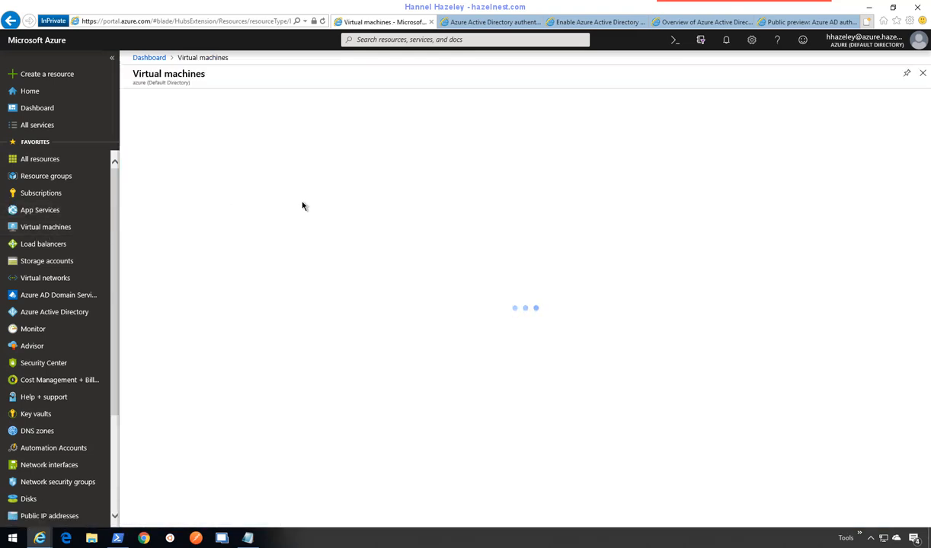
left_click(118, 539)
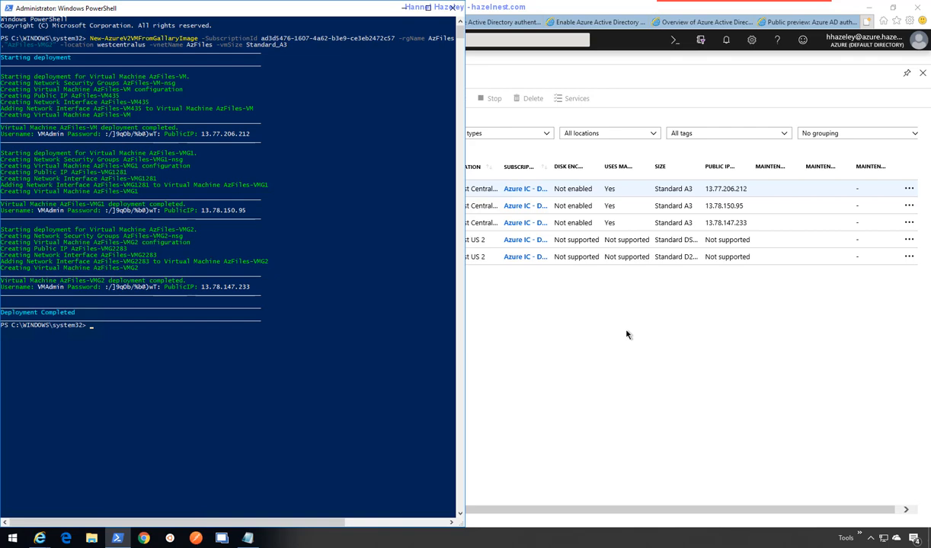
left_click(634, 333)
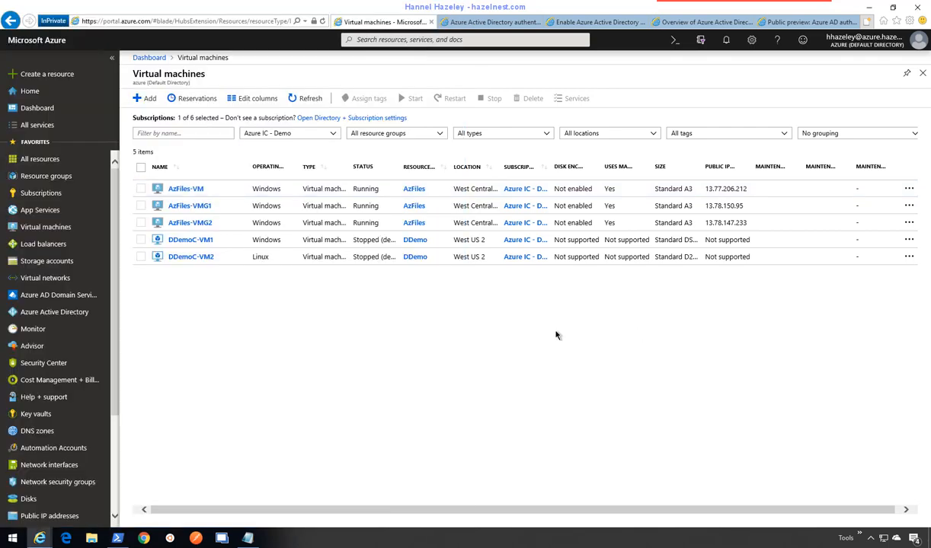
left_click(64, 279)
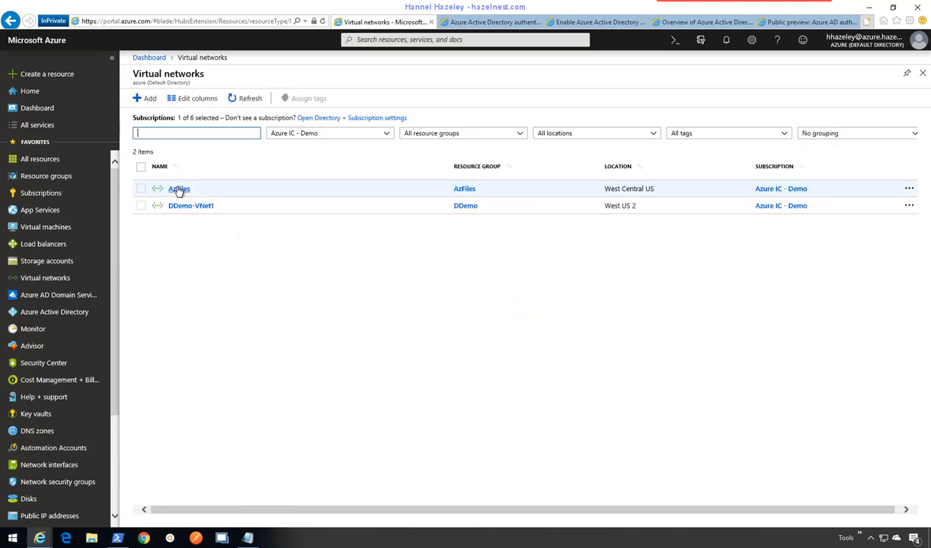
- Switch the AzFiles virtual network's DNS servers setting to Custom
left_click(179, 189)
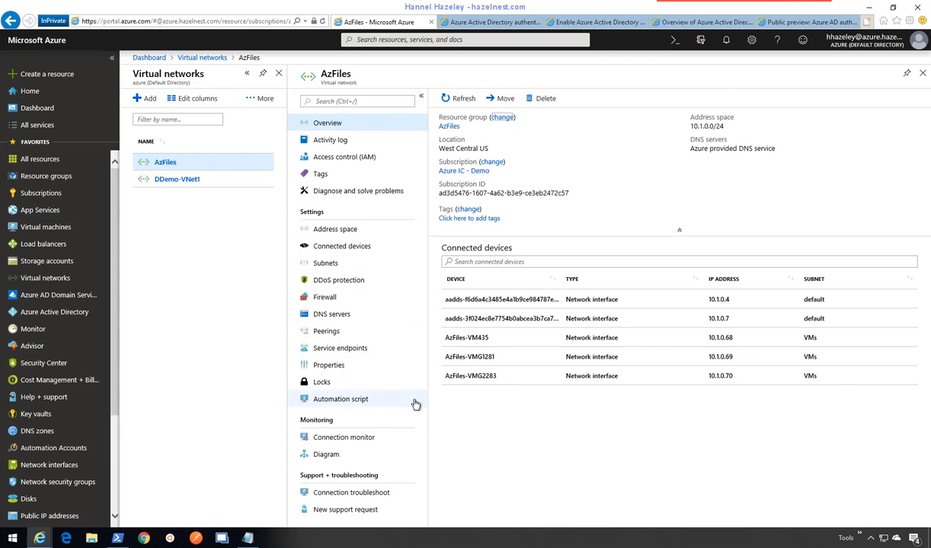
left_click(347, 319)
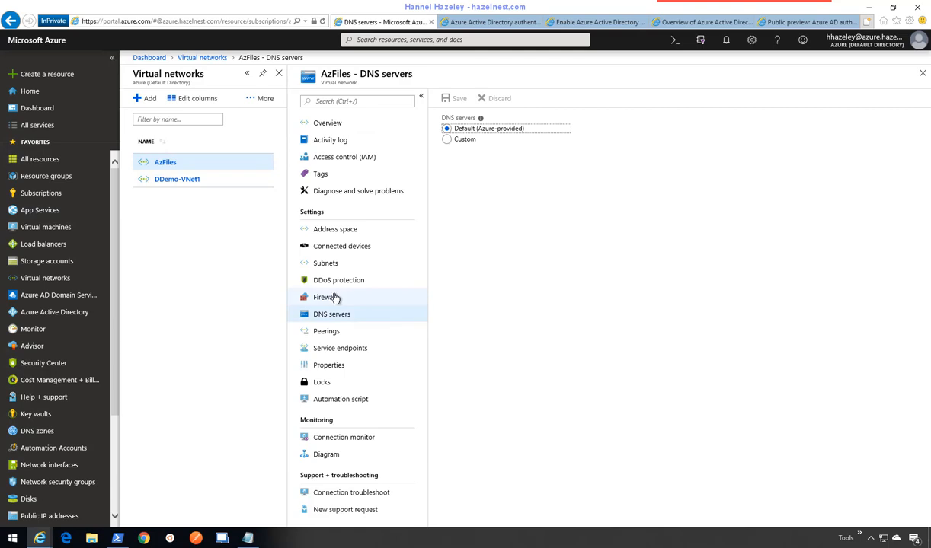
left_click(448, 140)
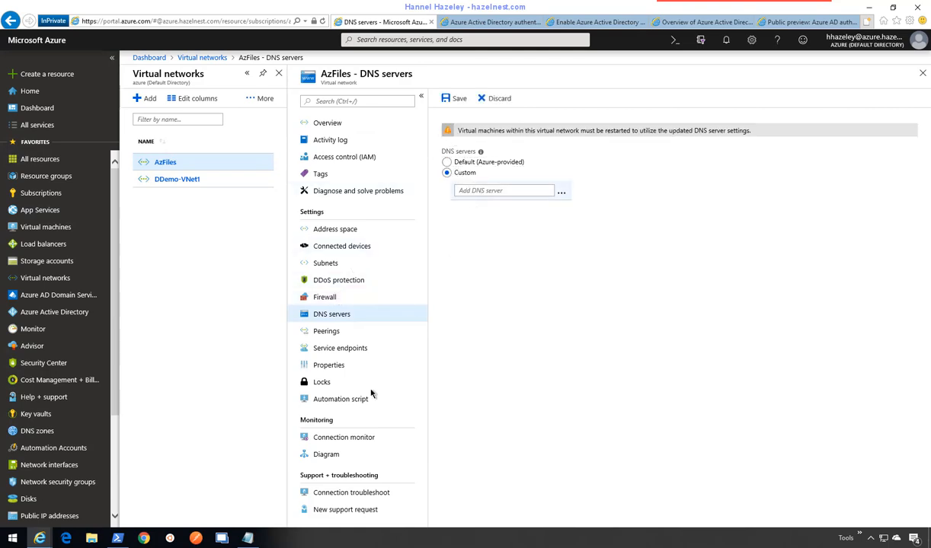
- Enter DNS servers 10.1.0.4 and 10.1.0.7 and save the list
left_click(247, 538)
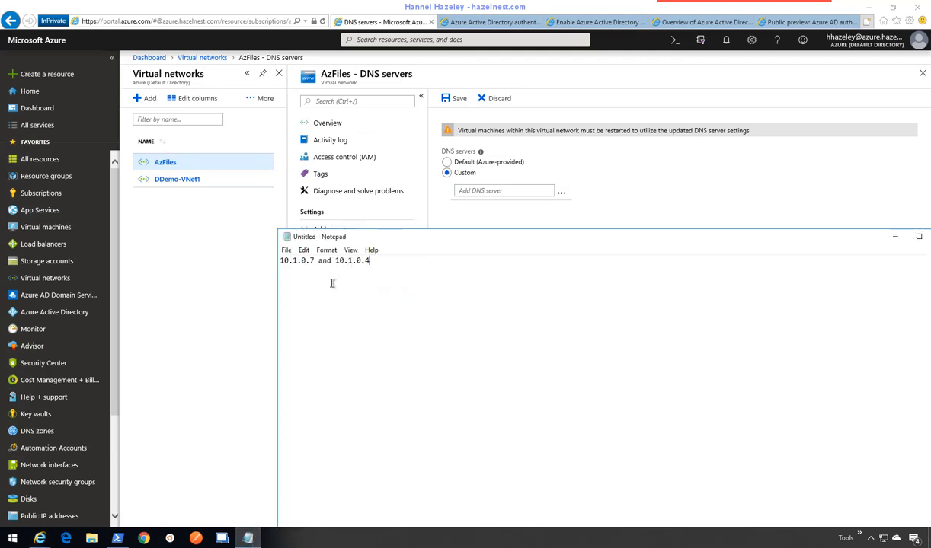
left_click_drag(373, 261, 338, 261)
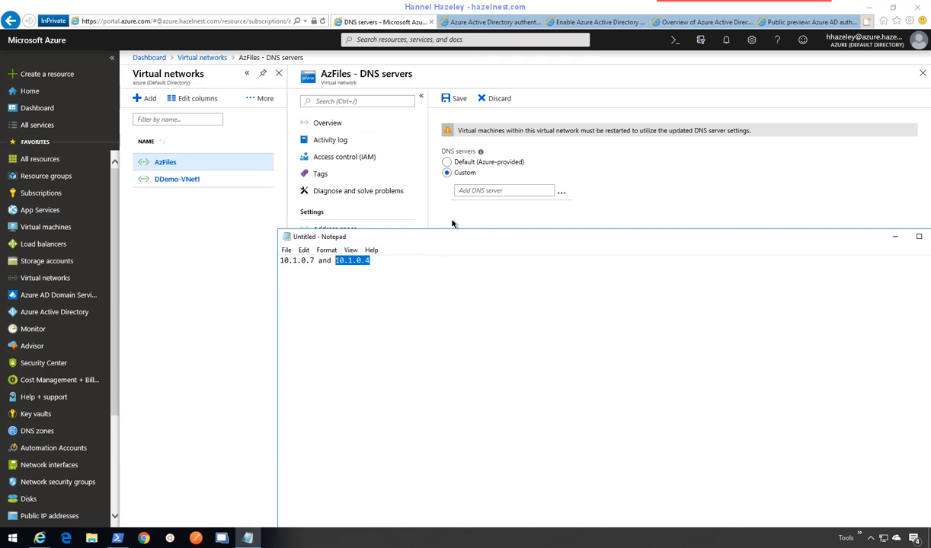
left_click(470, 189)
type("10.1.0.4")
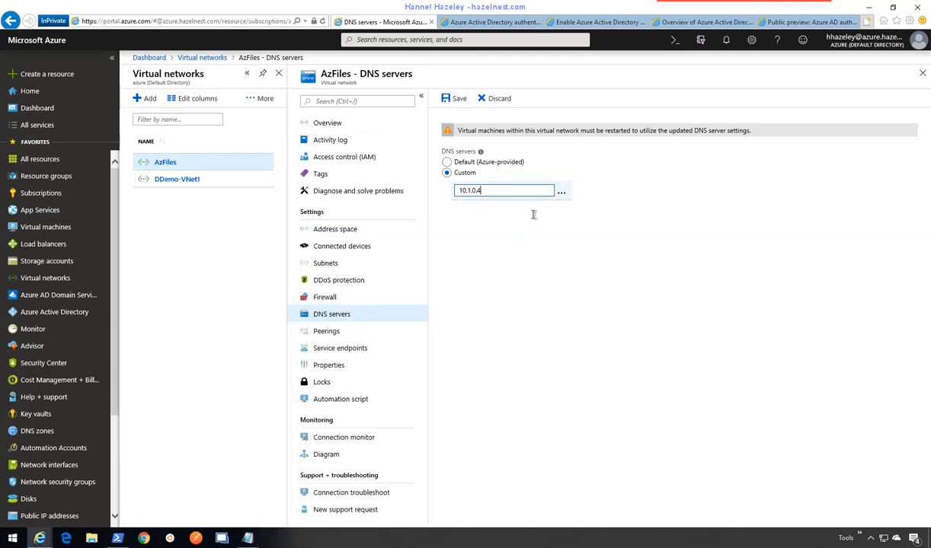
left_click(500, 211)
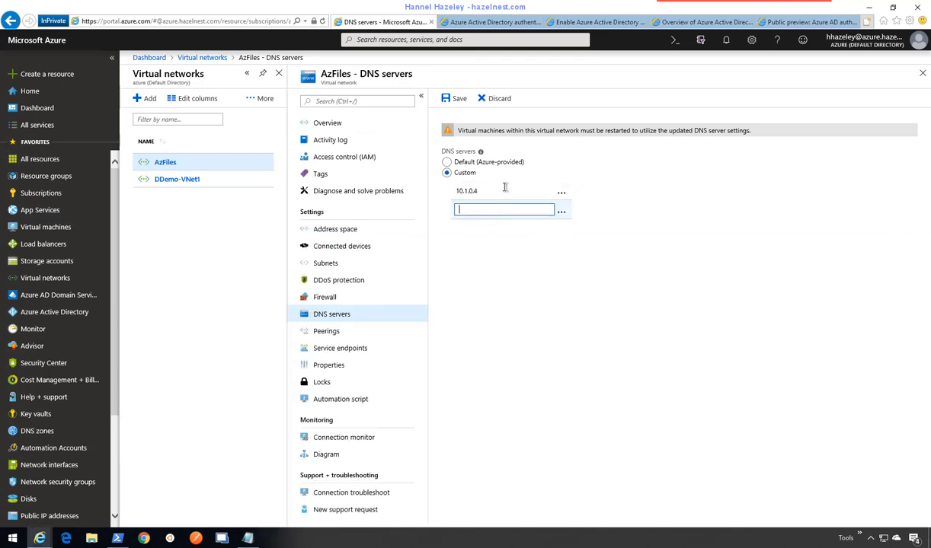
type("10.1.0.7")
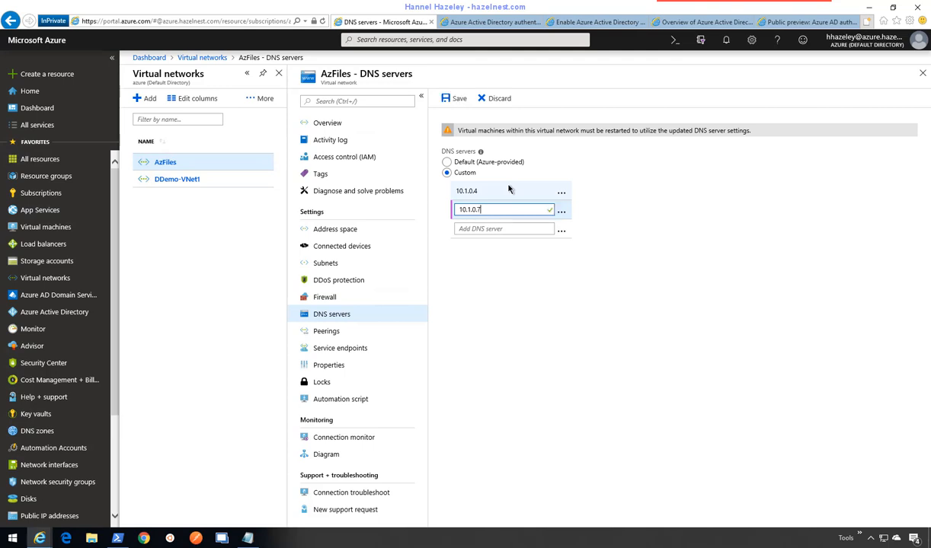
left_click(727, 228)
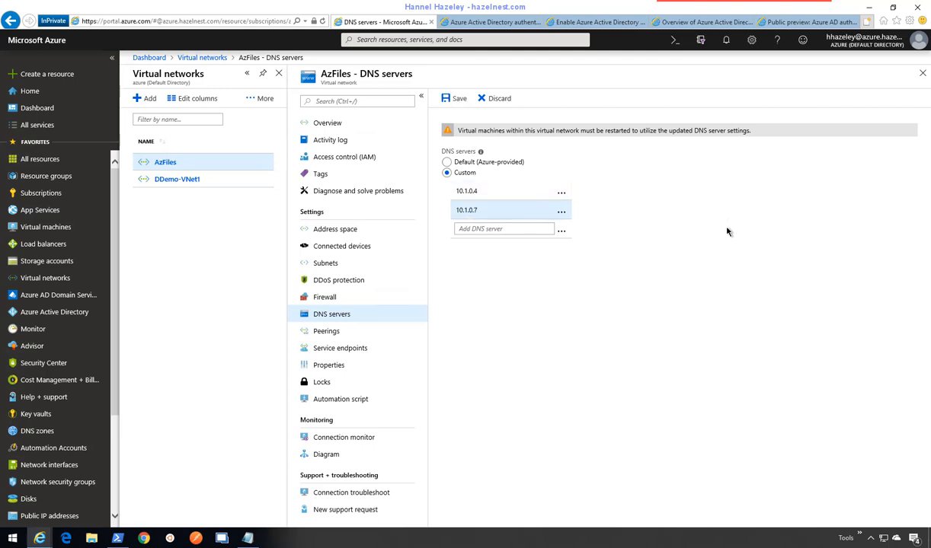
left_click(458, 100)
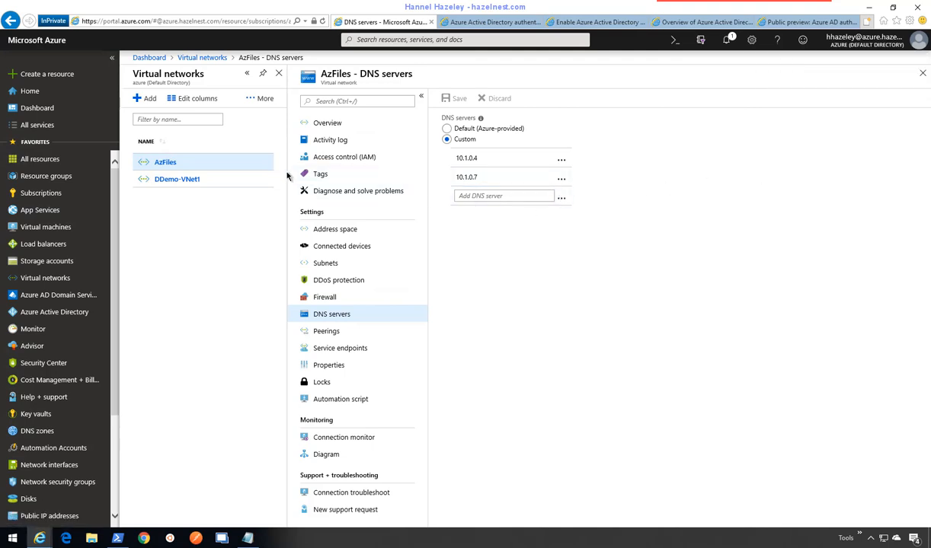
- Leave the DNS settings and go to the AzFiles virtual machines list
left_click(922, 74)
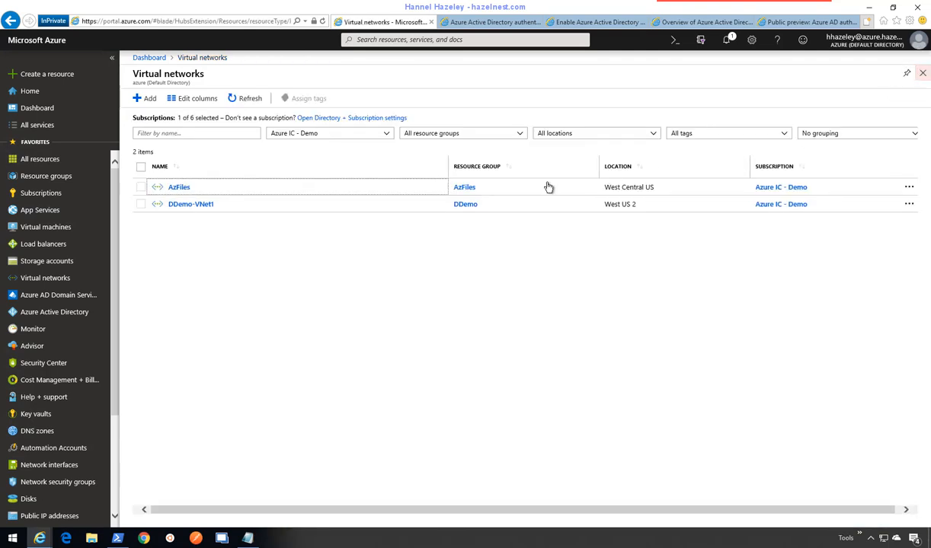
left_click(464, 187)
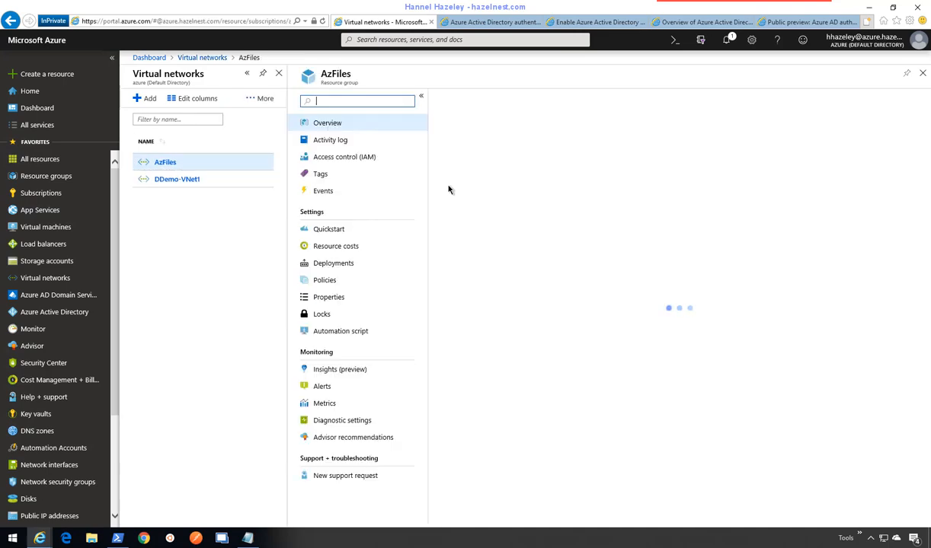
left_click(47, 227)
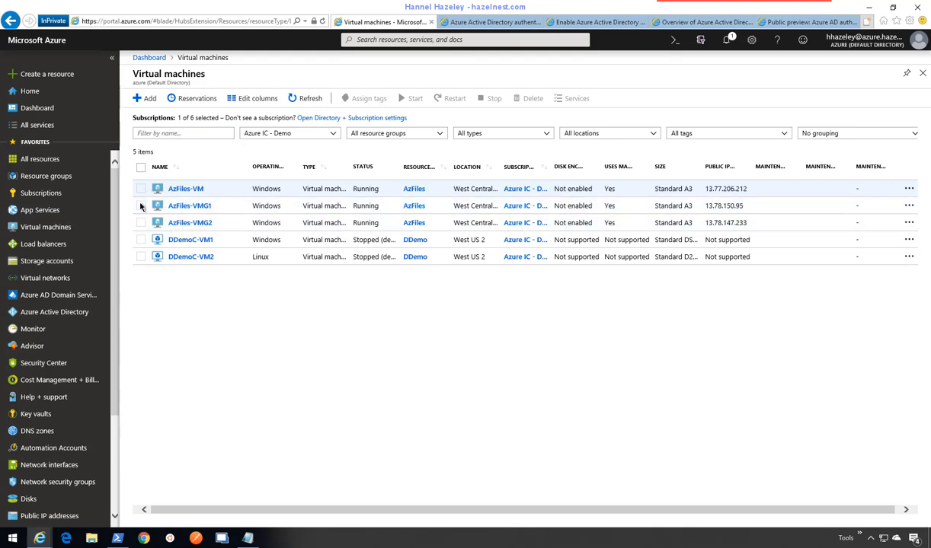
- Restart AzFiles-VM, AzFiles-VMG1 and AzFiles-VMG2 together, confirming with Yes
left_click(141, 188)
left_click(141, 206)
left_click(141, 223)
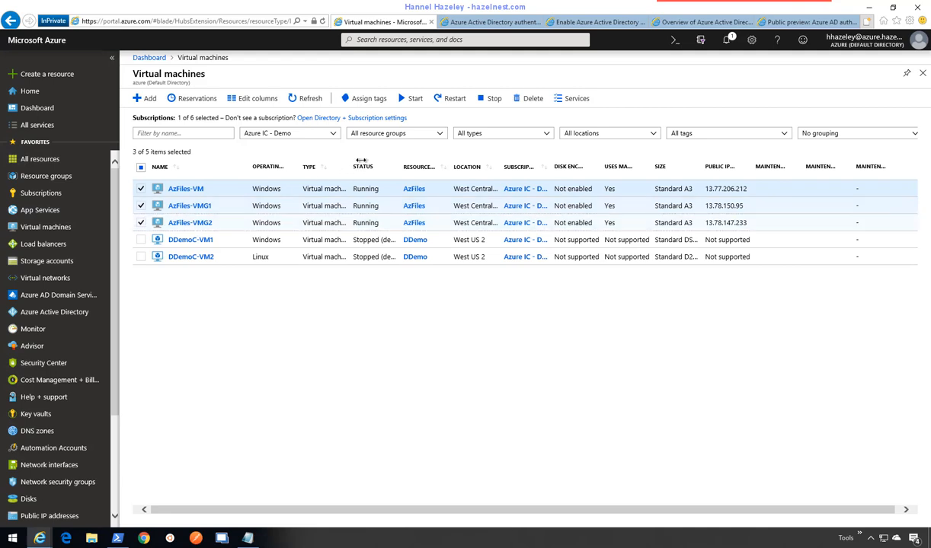
left_click(454, 99)
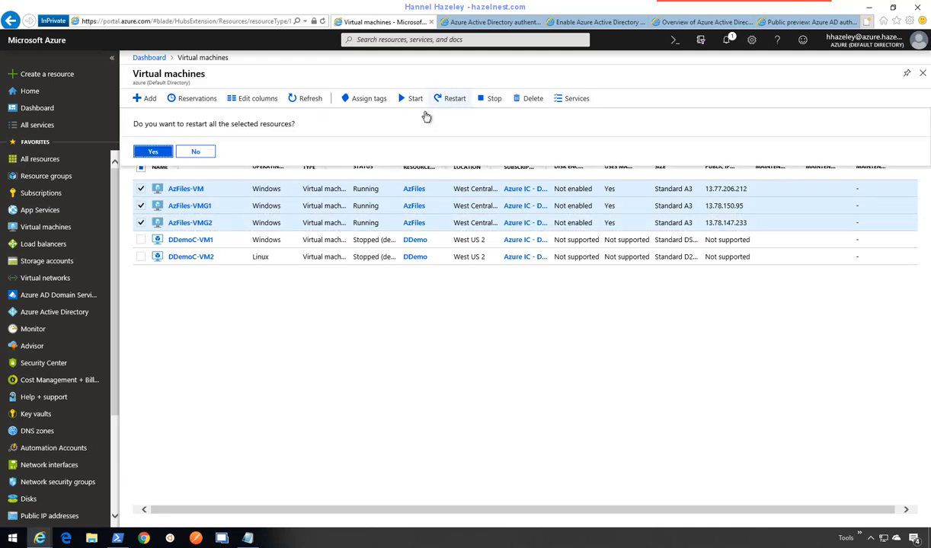
left_click(155, 154)
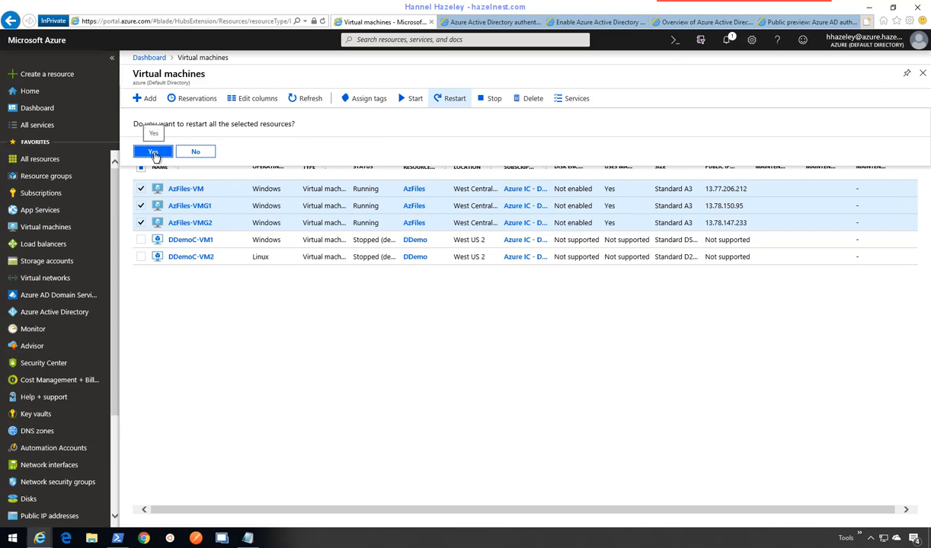
left_click(155, 153)
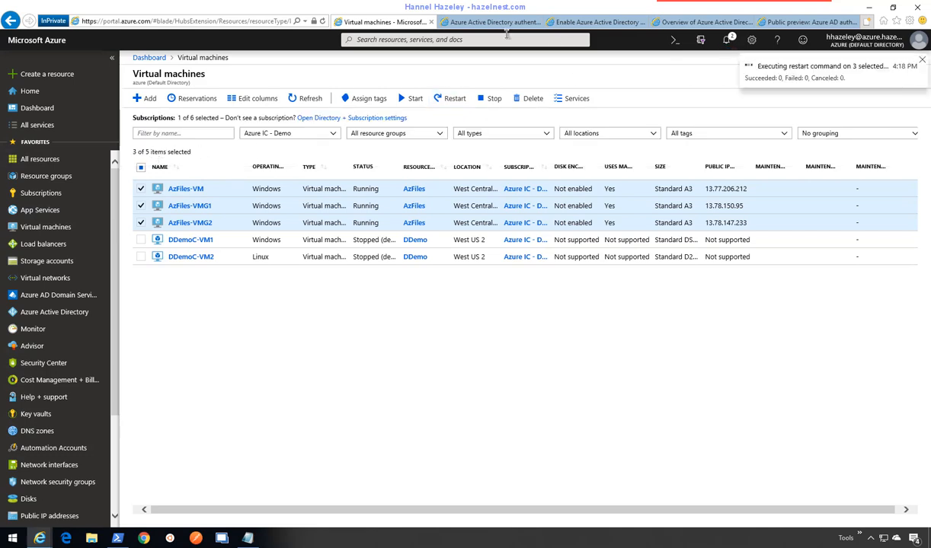
left_click(578, 23)
- Skim the Docs steps for enabling Azure AD authentication, then return to the Virtual machines tab
scroll(488, 260, "down", 12)
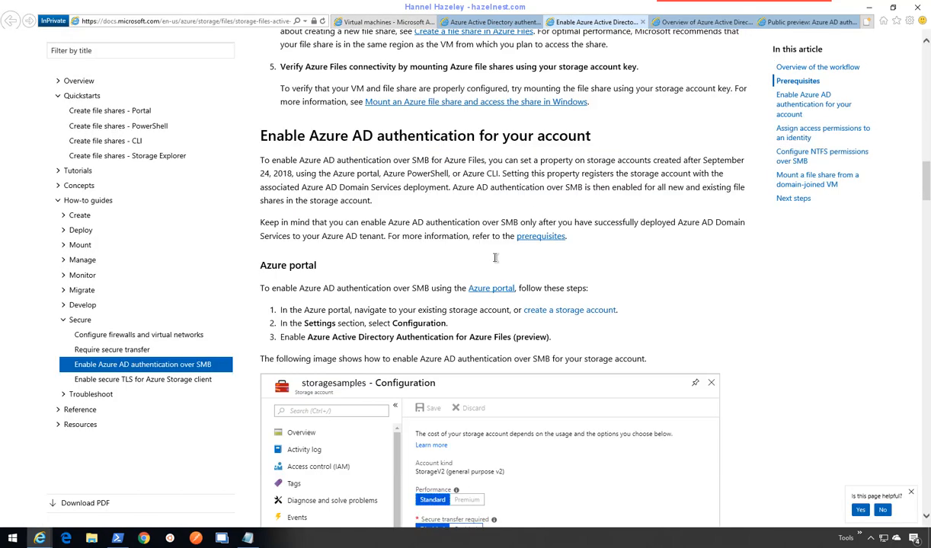
scroll(494, 257, "up", 4)
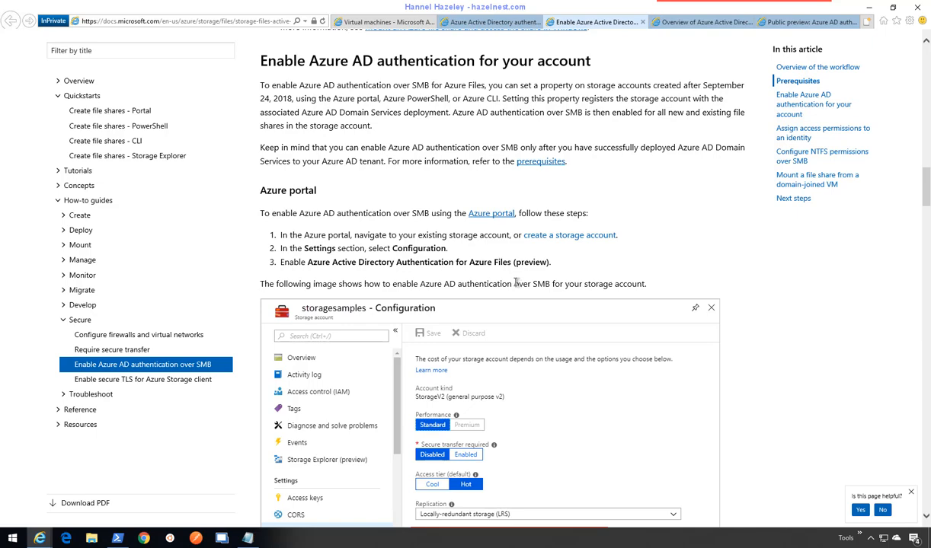
scroll(516, 283, "down", 6)
scroll(418, 76, "up", 4)
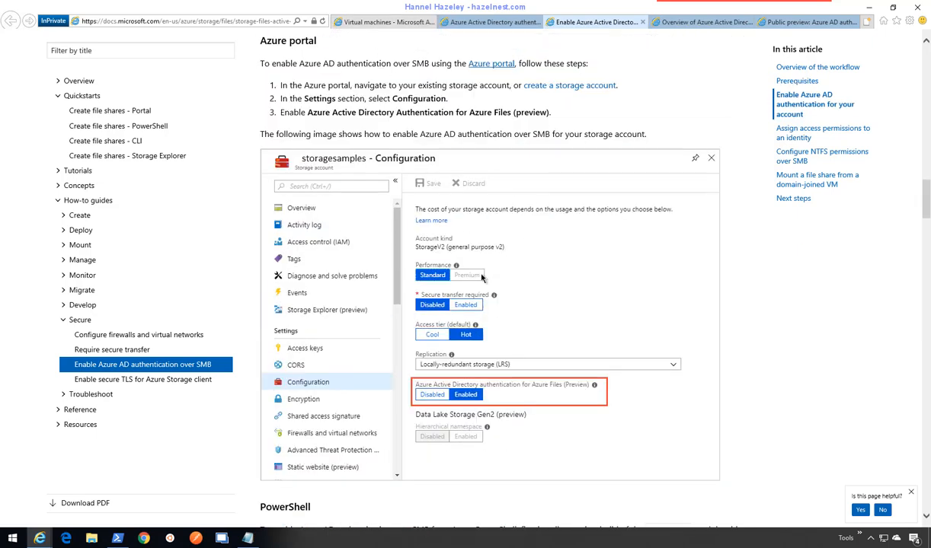
left_click(383, 23)
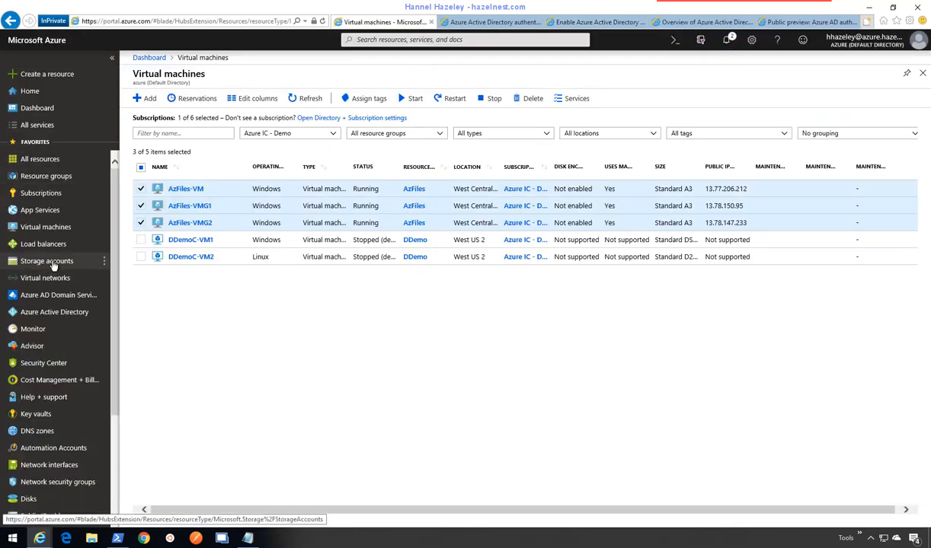
- Start creating a new storage account from the Storage accounts list
left_click(53, 264)
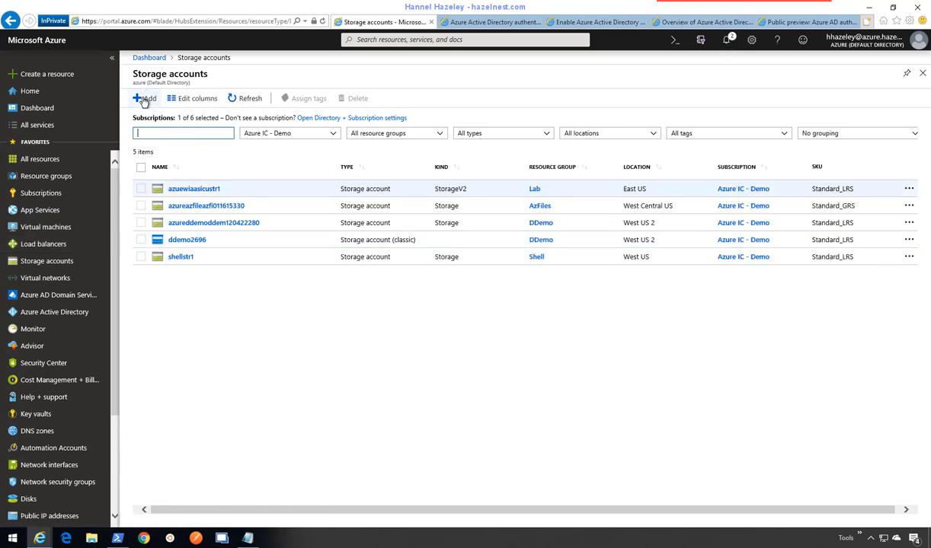
left_click(144, 100)
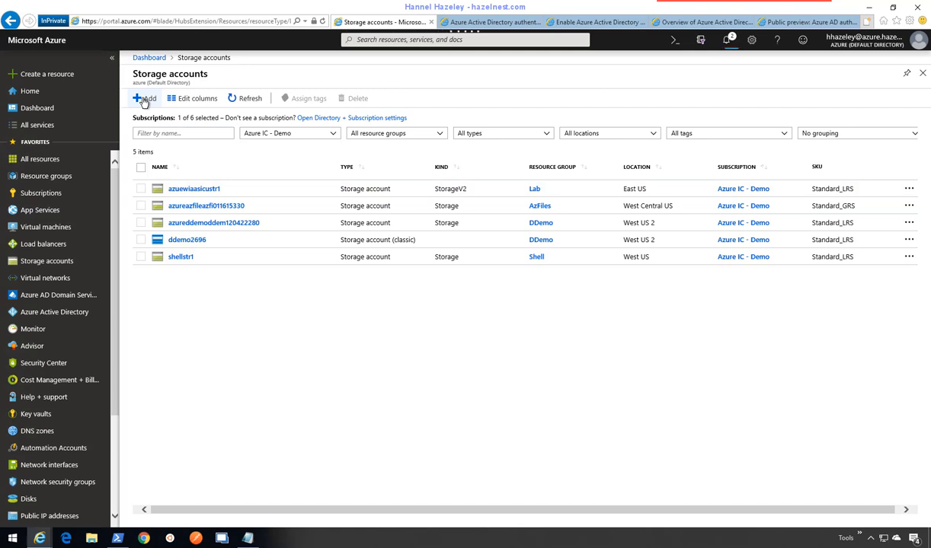
left_click(144, 100)
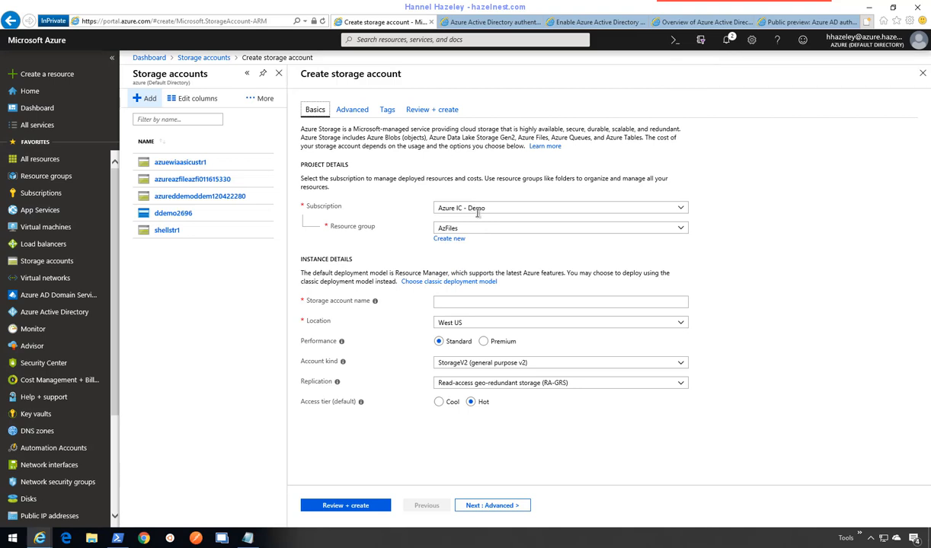
- Name it azfilesstr1 in West Central US with LRS replication and validate
left_click(480, 302)
type("azfiles")
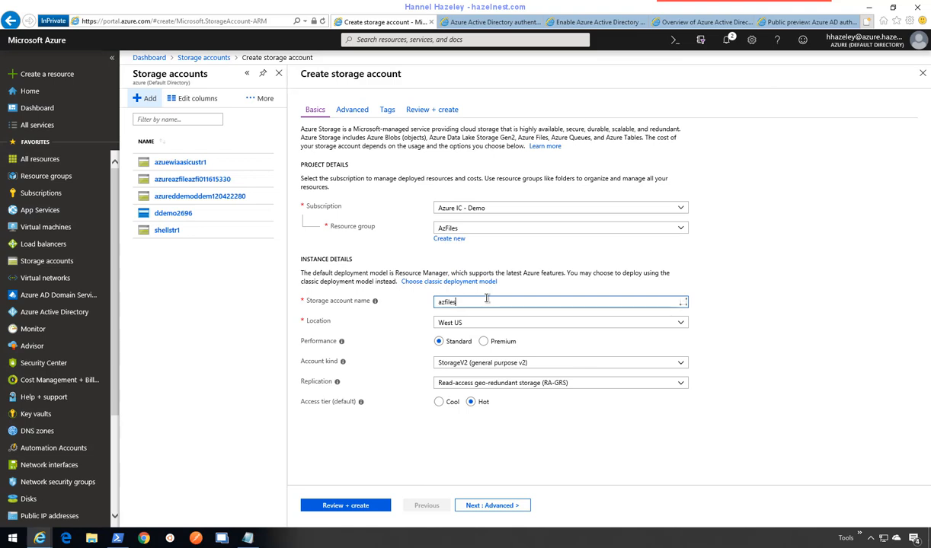
type("str1")
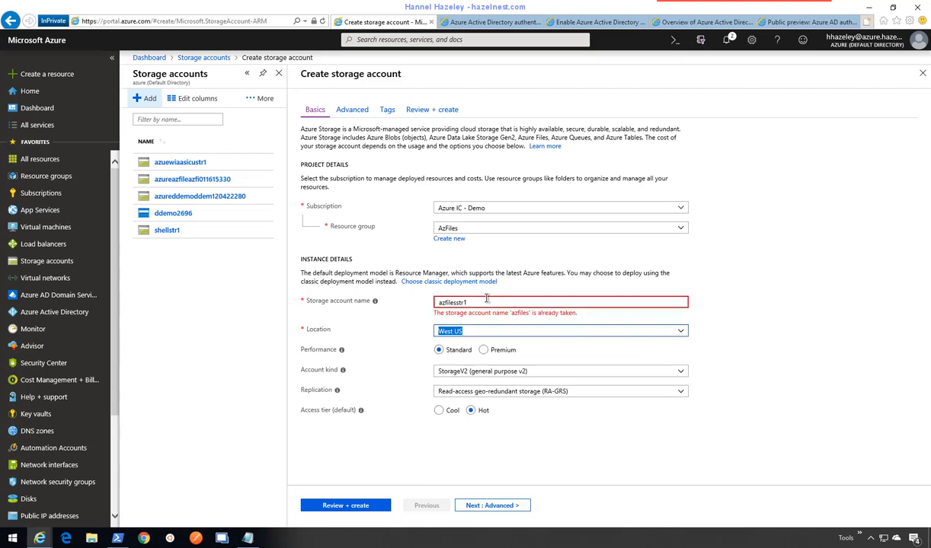
key("Tab")
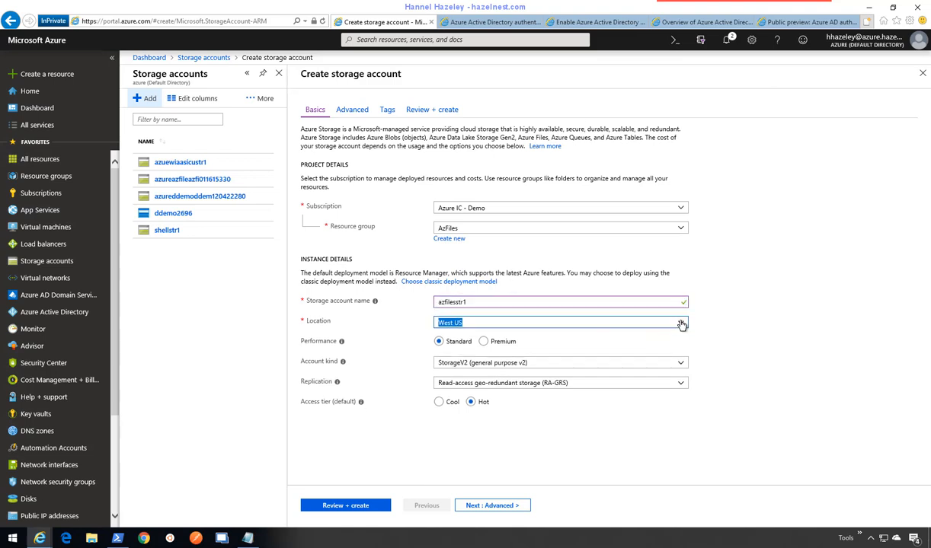
left_click(682, 326)
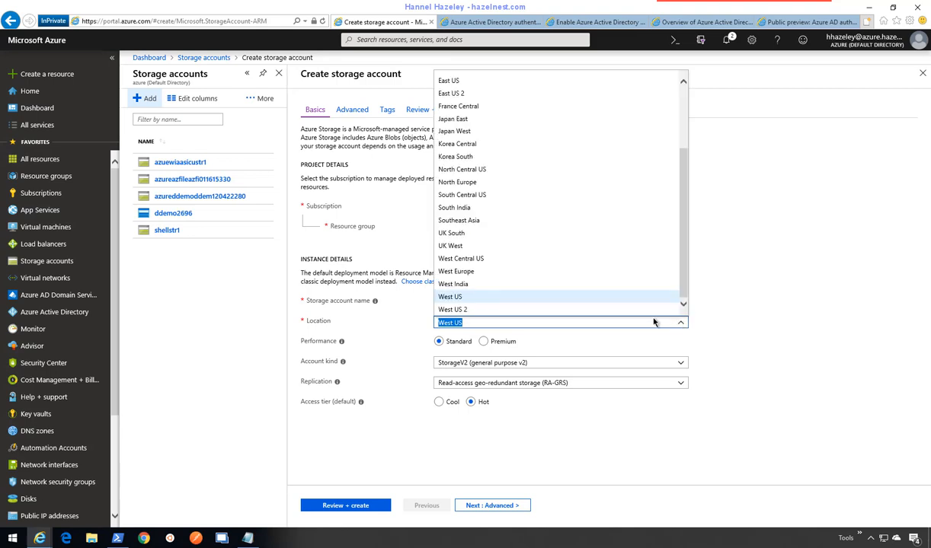
left_click(480, 260)
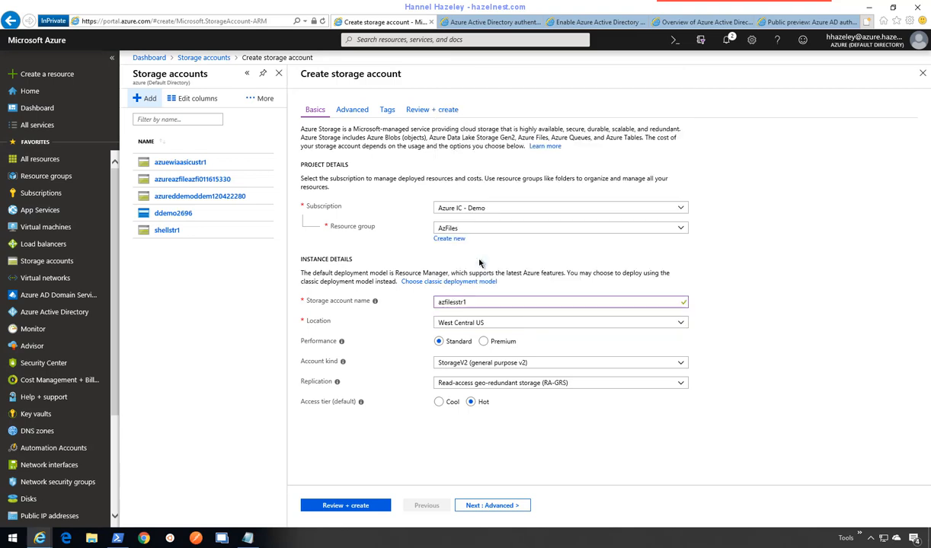
left_click(678, 384)
left_click(525, 397)
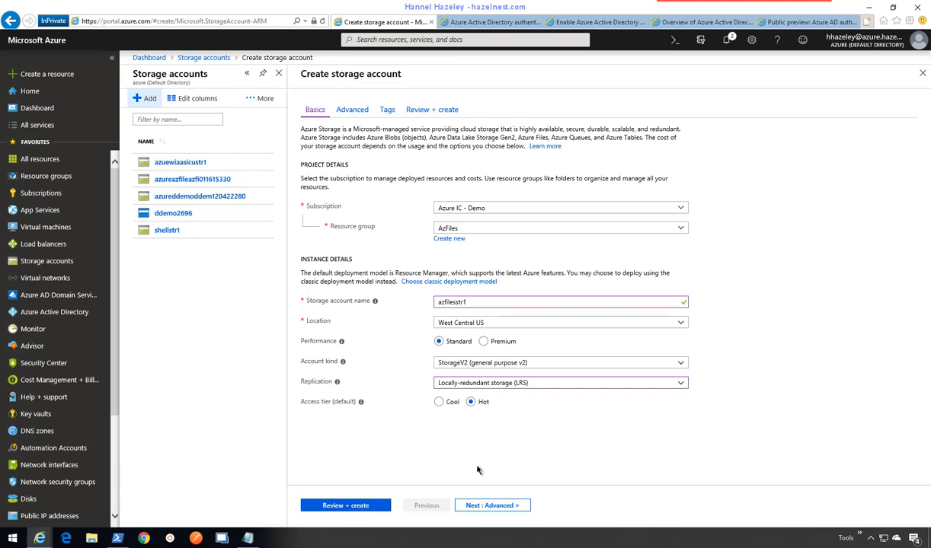
left_click(363, 506)
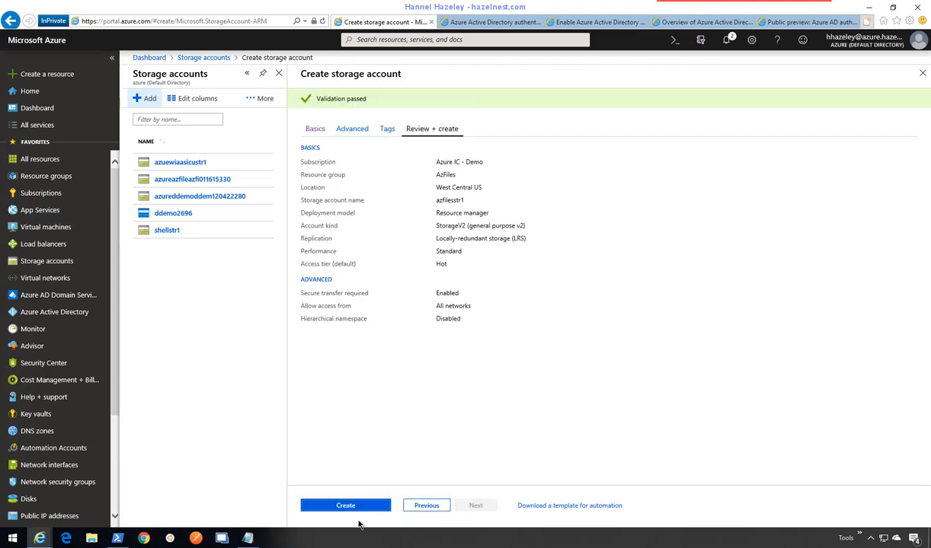
- Create the azfilesstr1 storage account and go to the deployed resource in West Central US
left_click(353, 506)
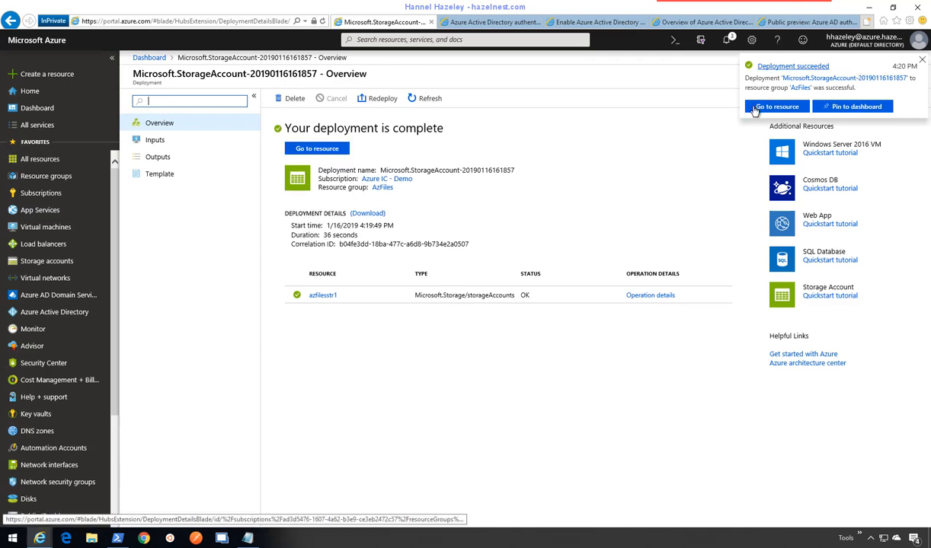
left_click(778, 107)
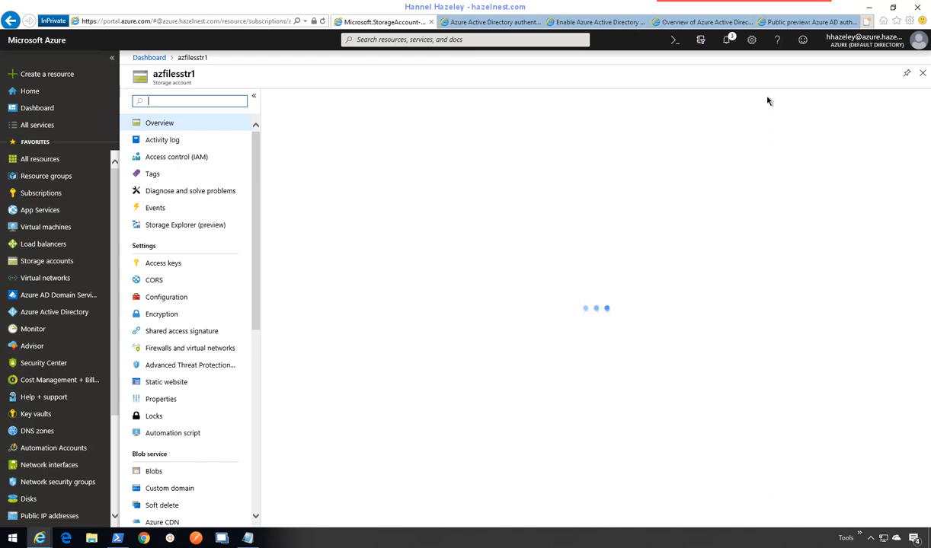
- In azfilesstr1 Configuration, enable Azure AD authentication for Azure Files and save
left_click(166, 299)
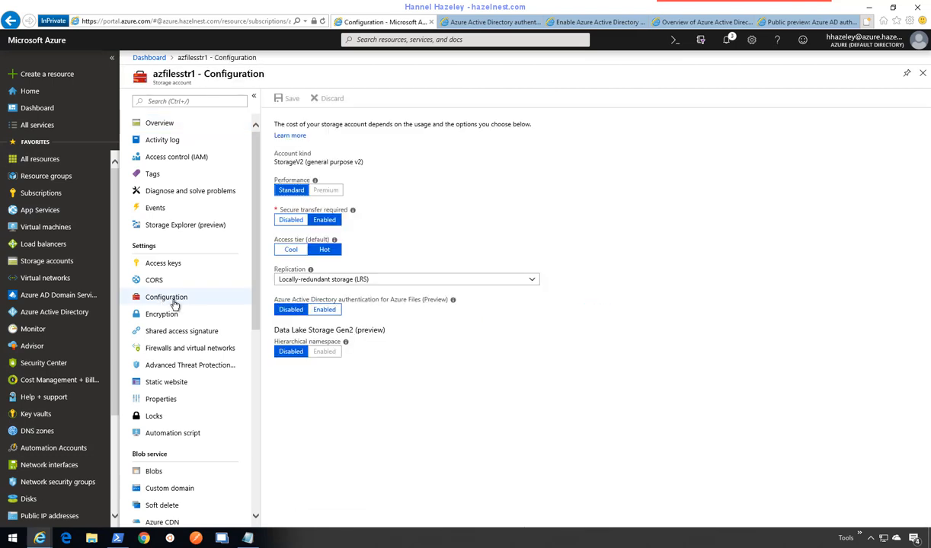
left_click(326, 310)
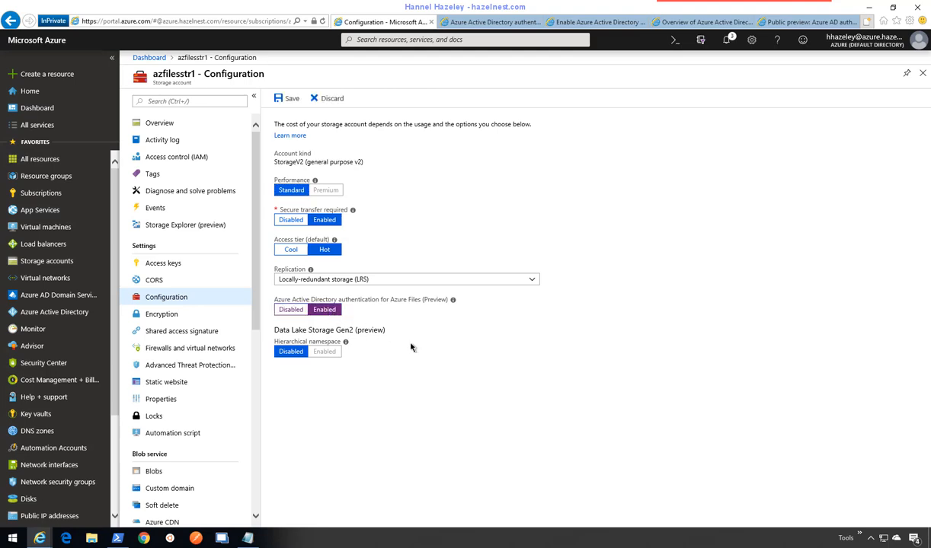
left_click(287, 99)
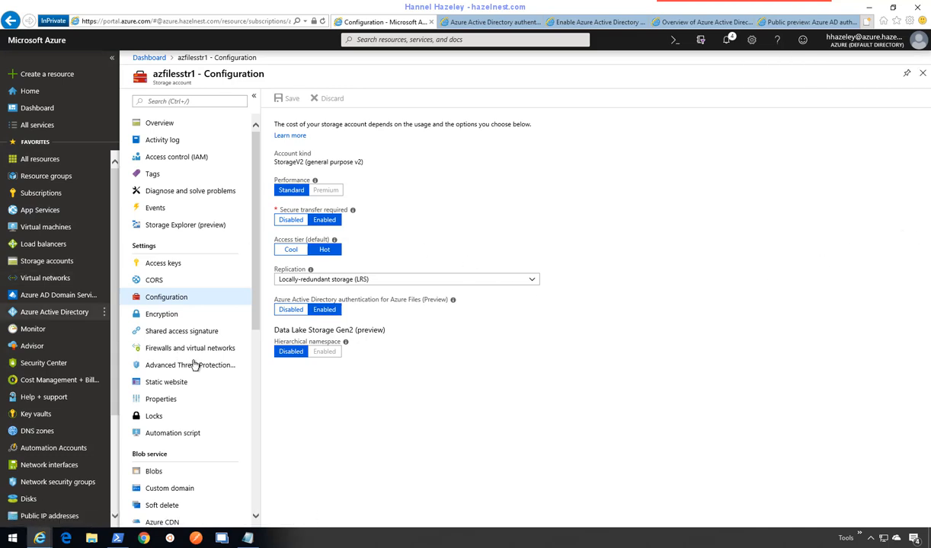
- Add a file share named azfiles-share1 with a 5 GiB quota under Files
scroll(194, 366, "down", 5)
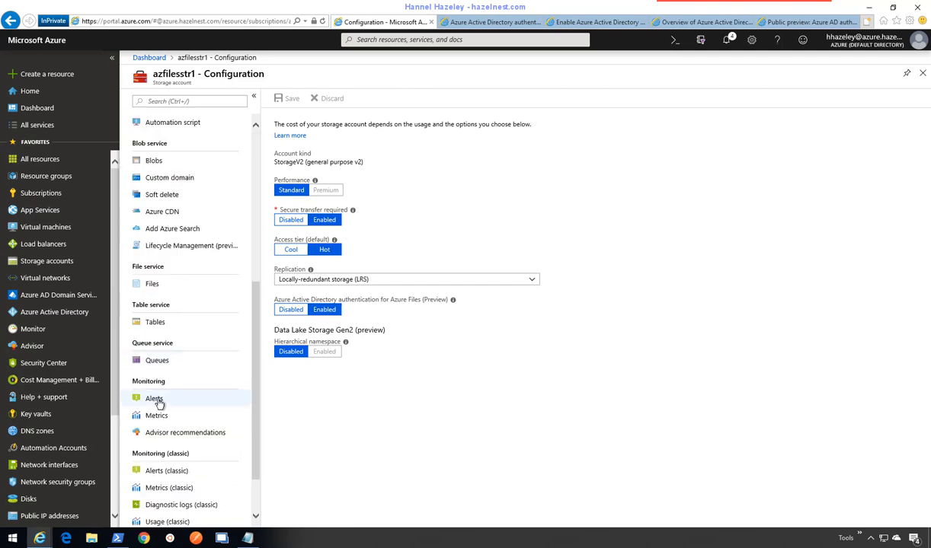
left_click(153, 285)
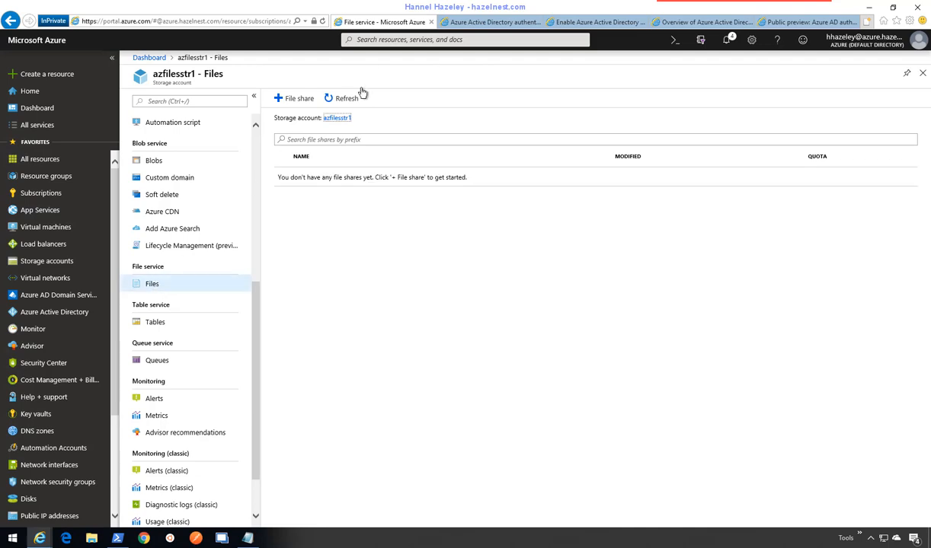
left_click(301, 100)
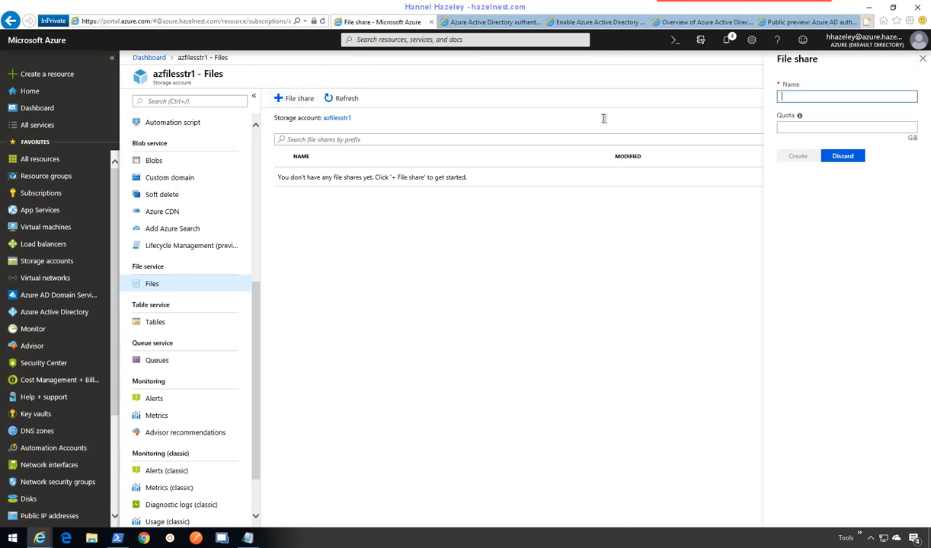
type("azfiles")
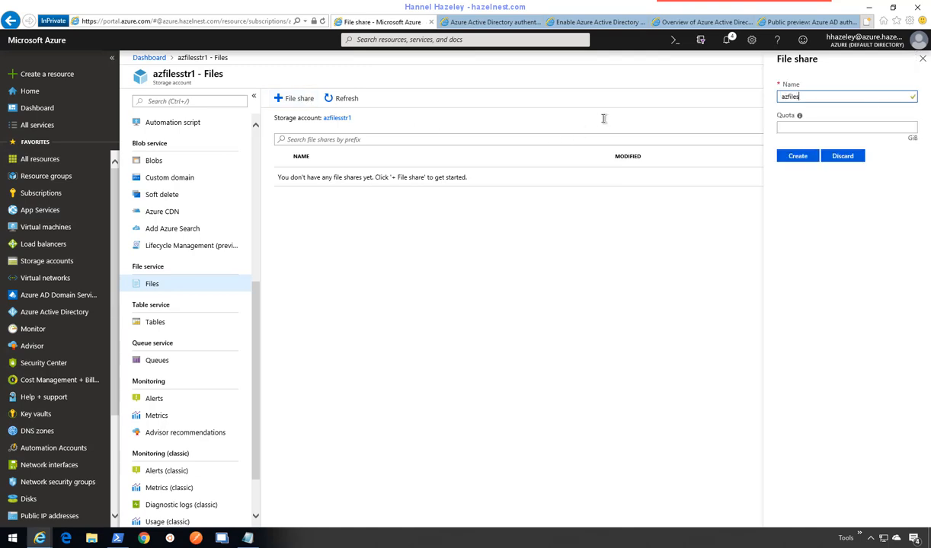
type("-")
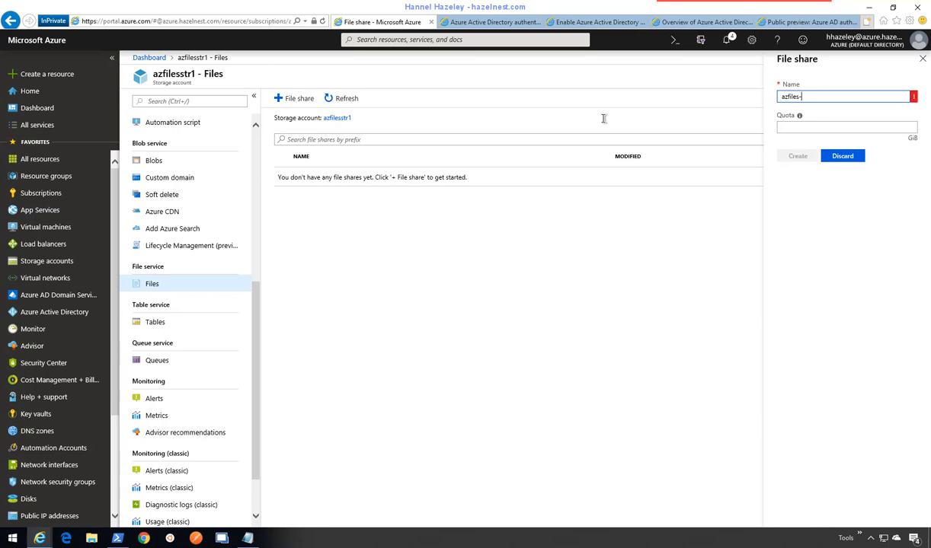
type("sha")
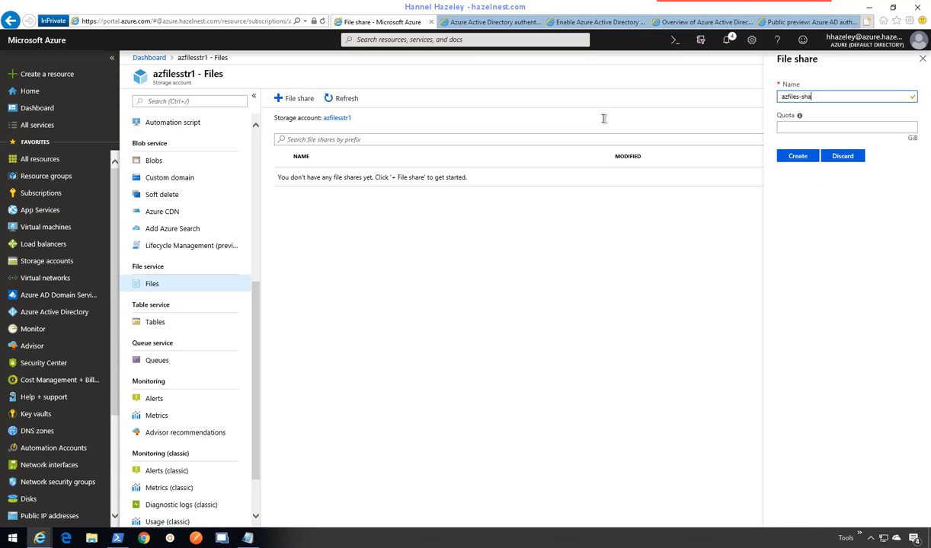
type("re1")
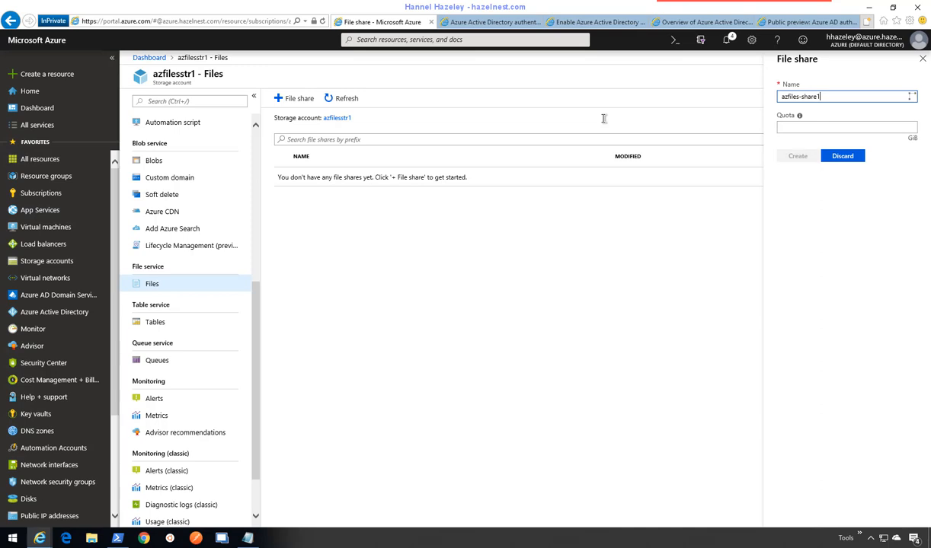
left_click(811, 128)
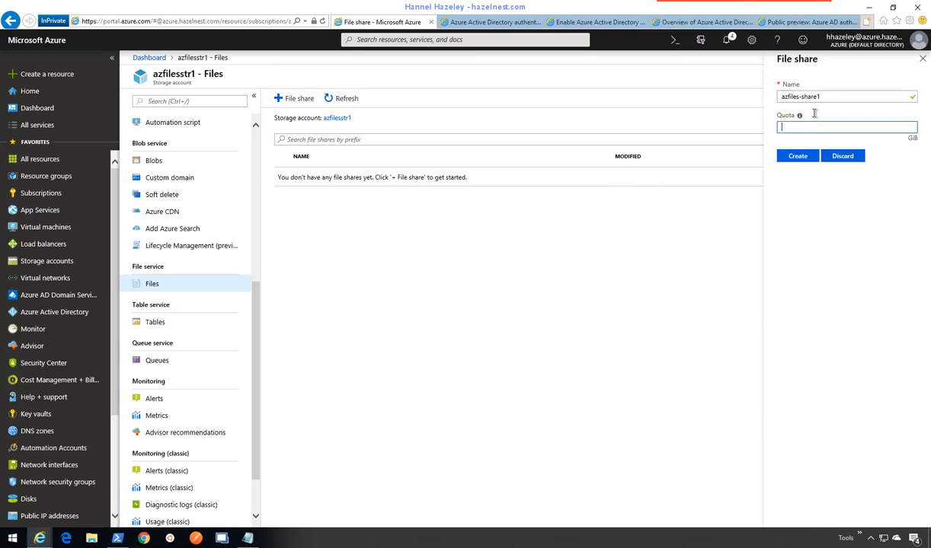
type("5")
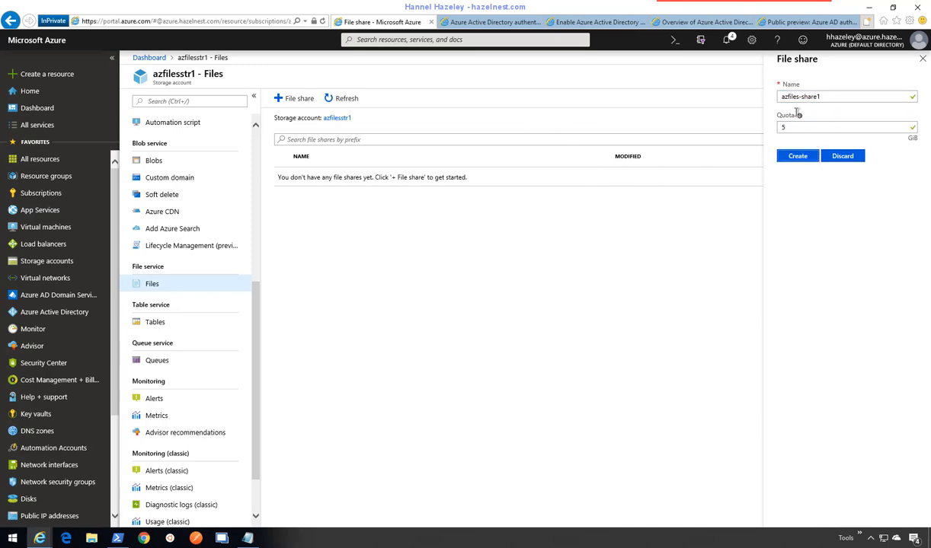
left_click(797, 156)
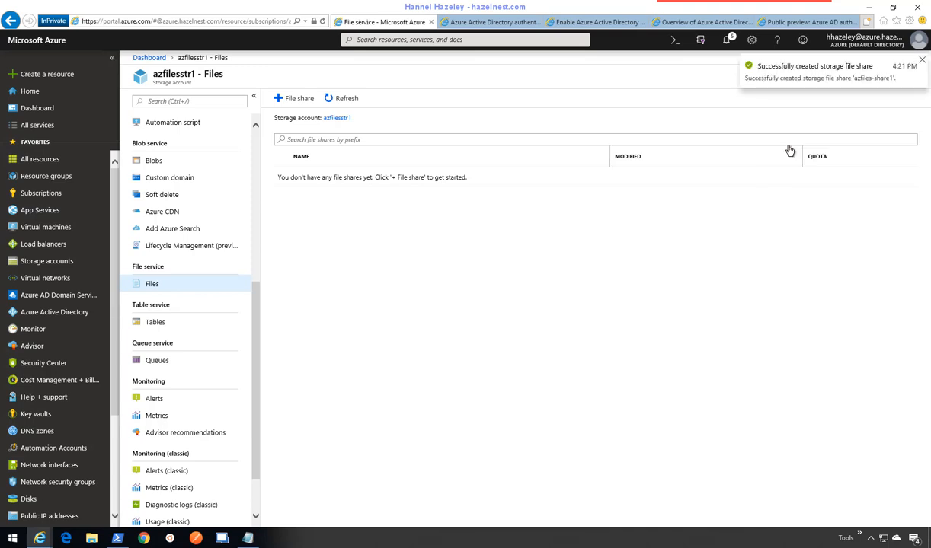
left_click(387, 139)
- Filter shares by 'Azfile', open azfiles-share1's Properties, and select its URL
type("Azfile")
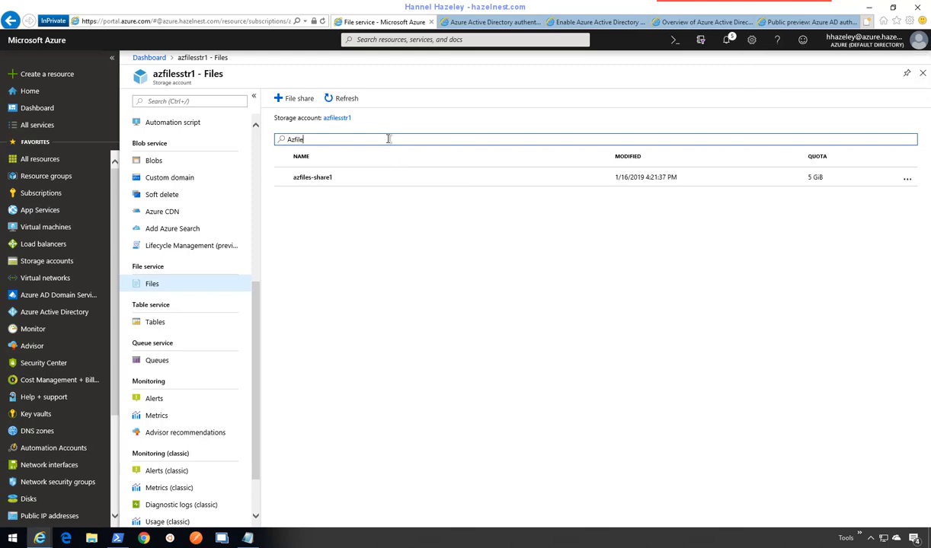
left_click(315, 181)
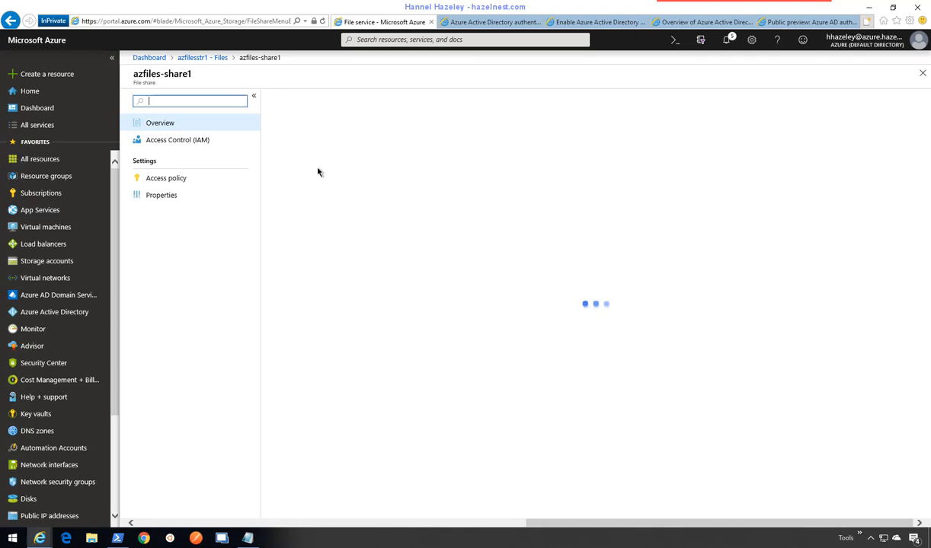
left_click(161, 196)
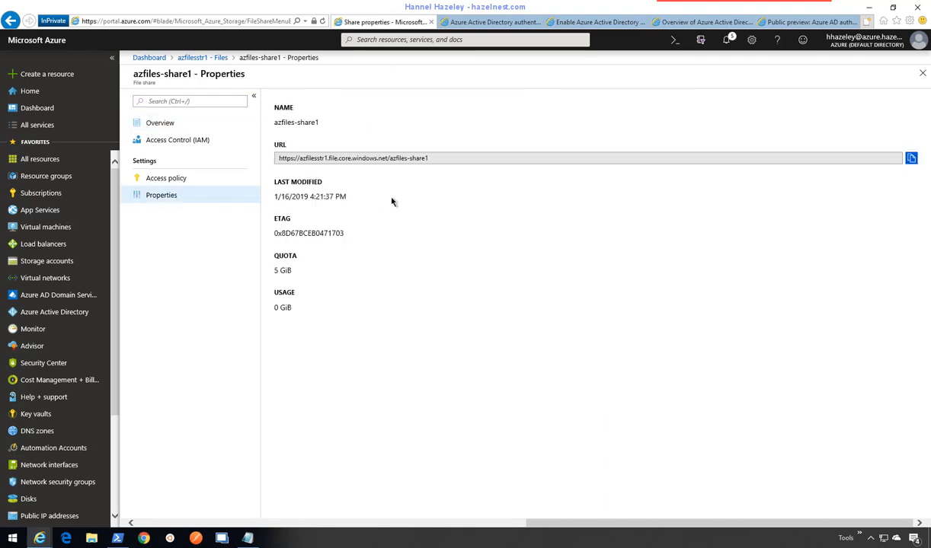
left_click_drag(422, 156, 265, 156)
key("ctrl+c")
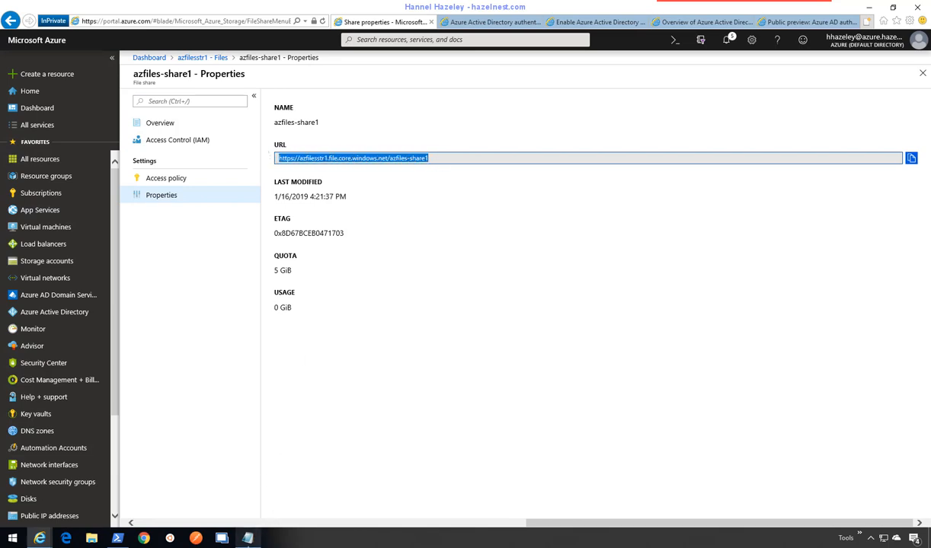
- Paste the share URL into Notepad below the IP addresses, then close Properties
left_click(247, 539)
left_click(404, 268)
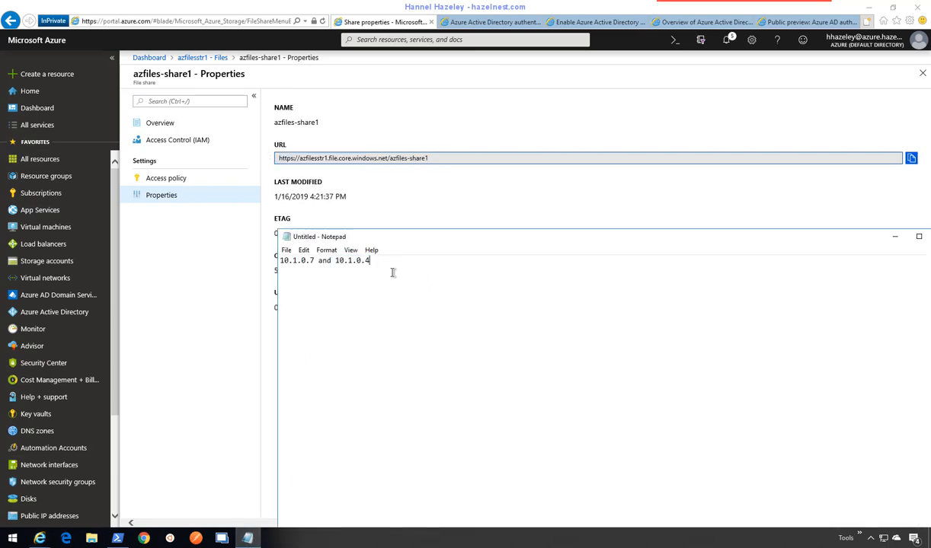
key("Return")
key("Return")
key("ctrl+v")
key("Return")
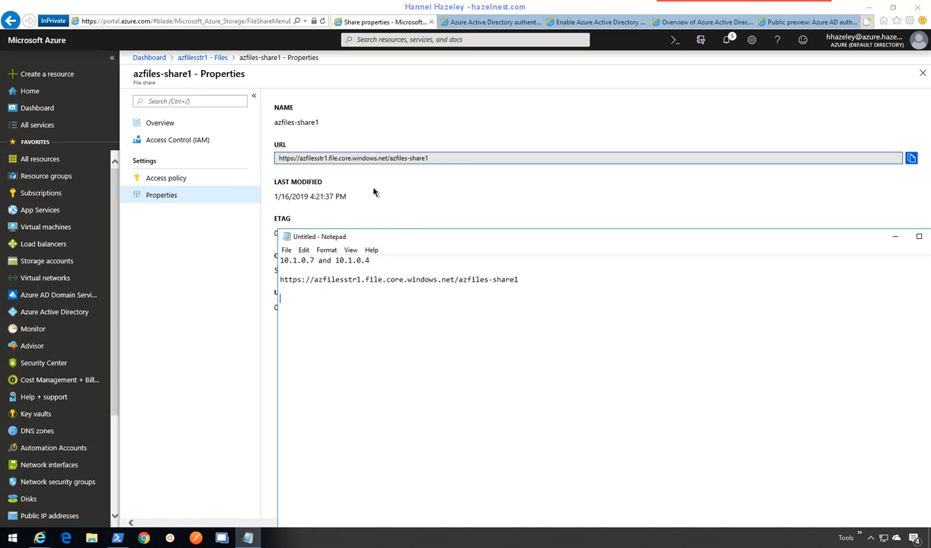
left_click(214, 224)
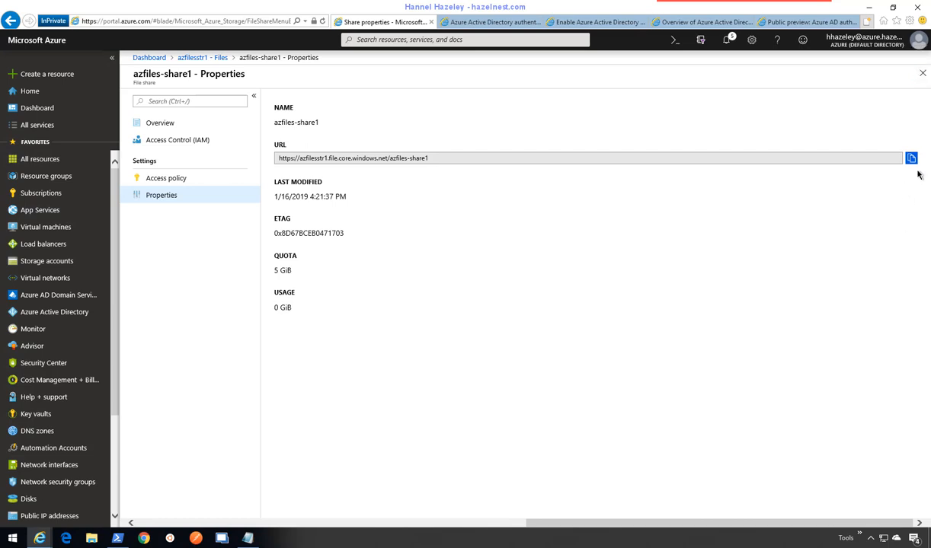
left_click(923, 73)
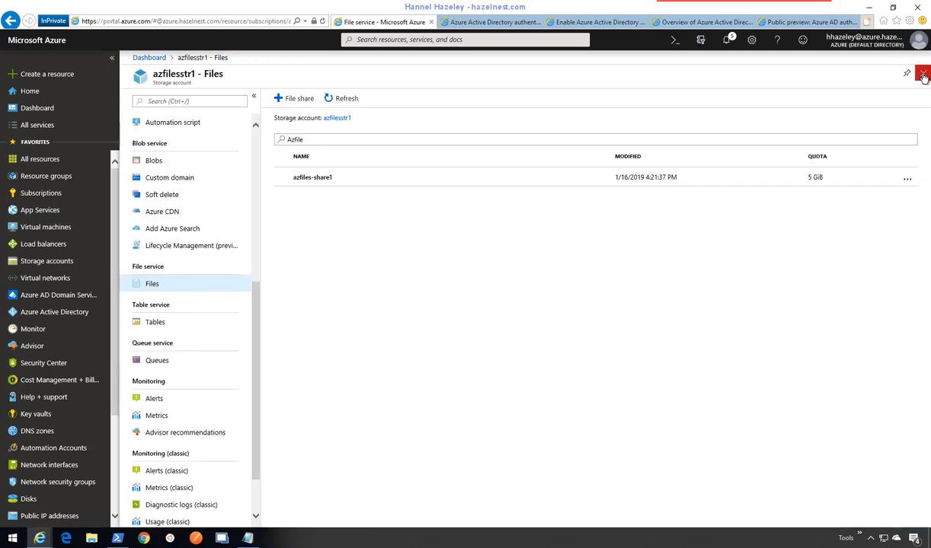
- Close the file shares blade, open Azure Active Directory, then switch to PowerShell
left_click(922, 74)
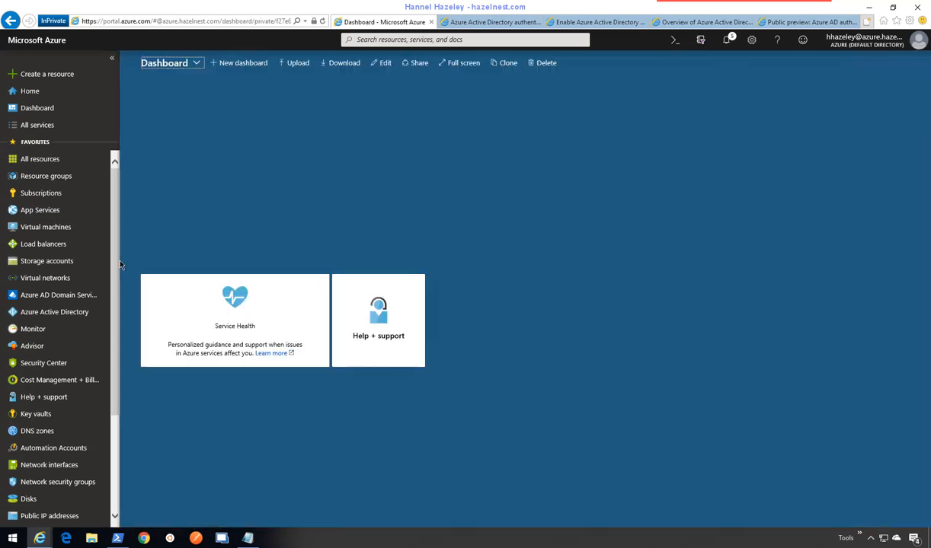
left_click(55, 313)
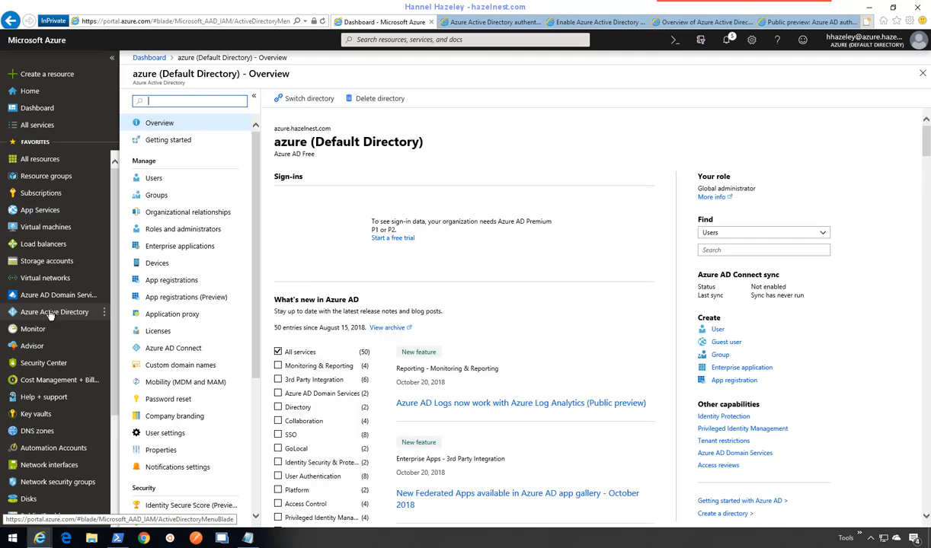
left_click(118, 539)
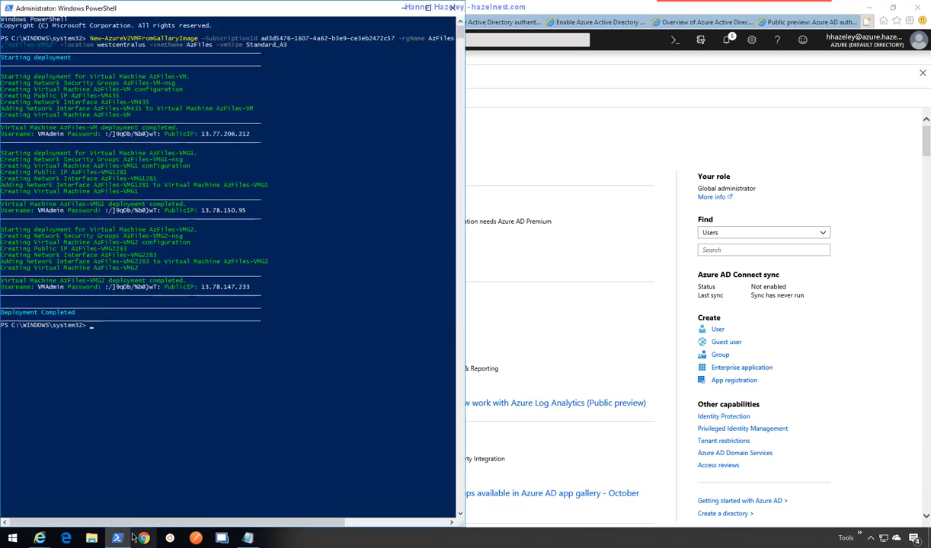
- Launch an administrator PowerShell window and enter the Connect-AzureAD command
right_click(116, 540)
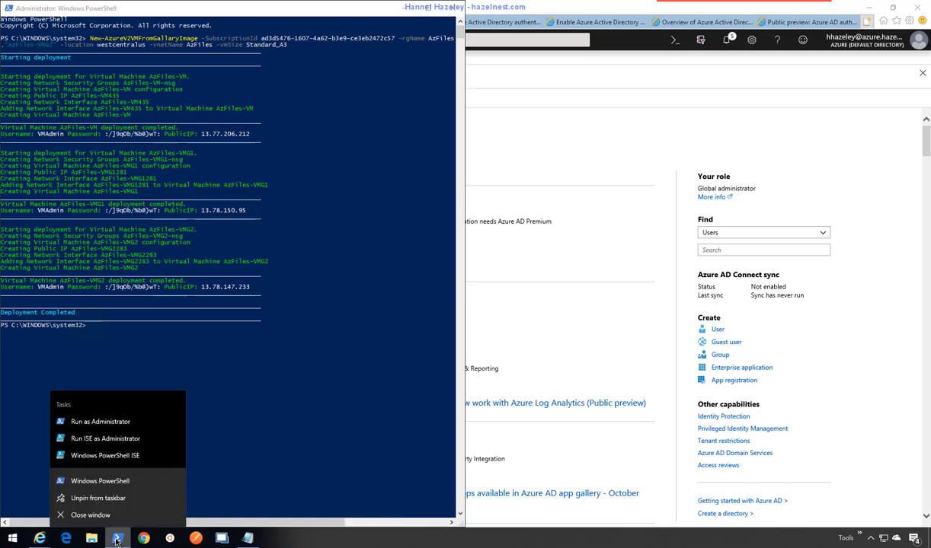
left_click(112, 427)
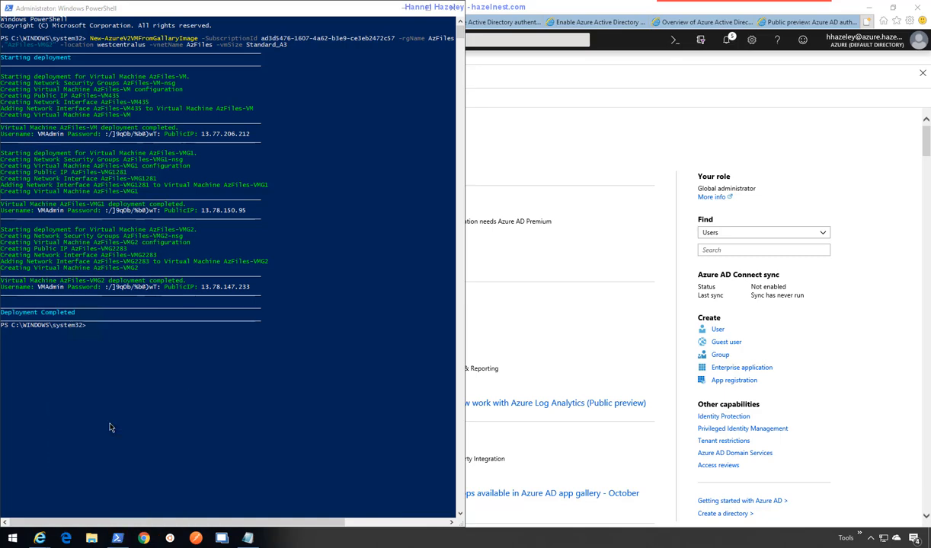
left_click(411, 337)
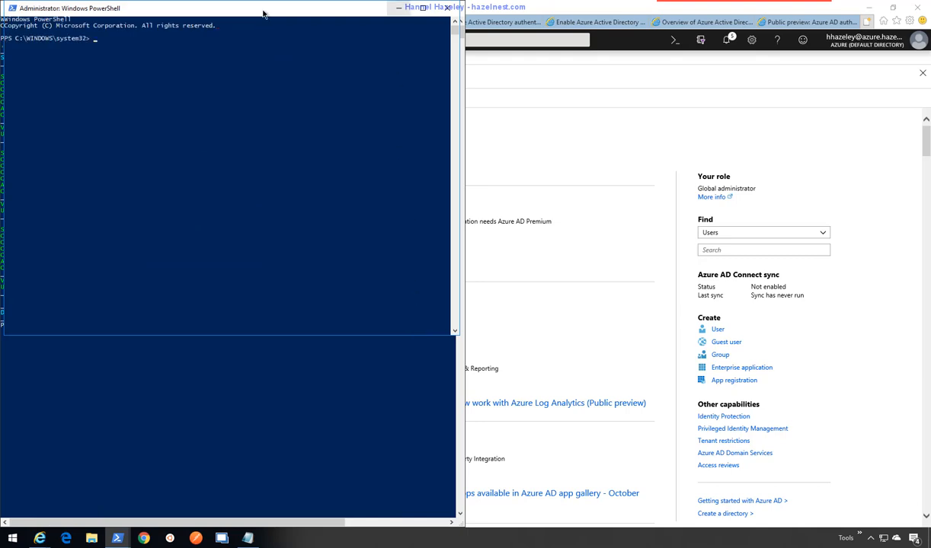
left_click_drag(258, 9, 439, 126)
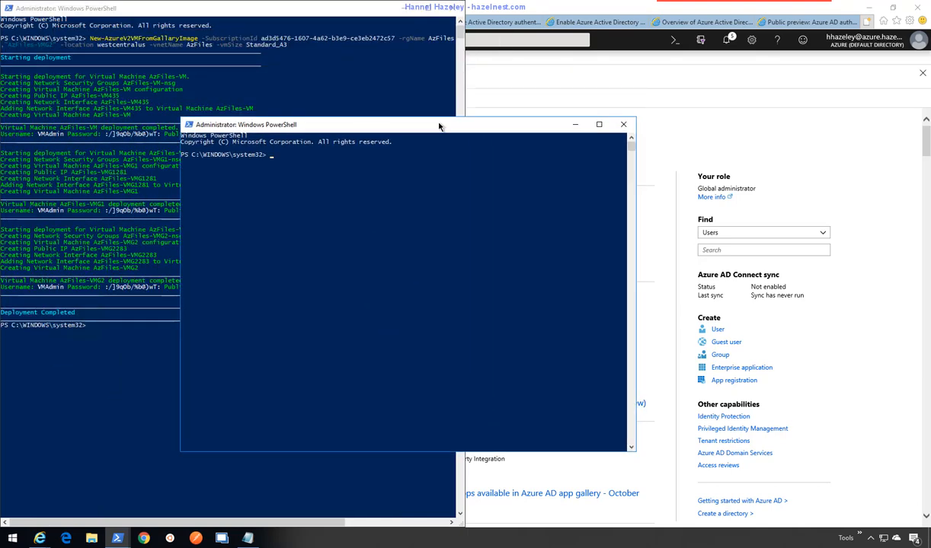
type("connect-azuread")
key("Tab")
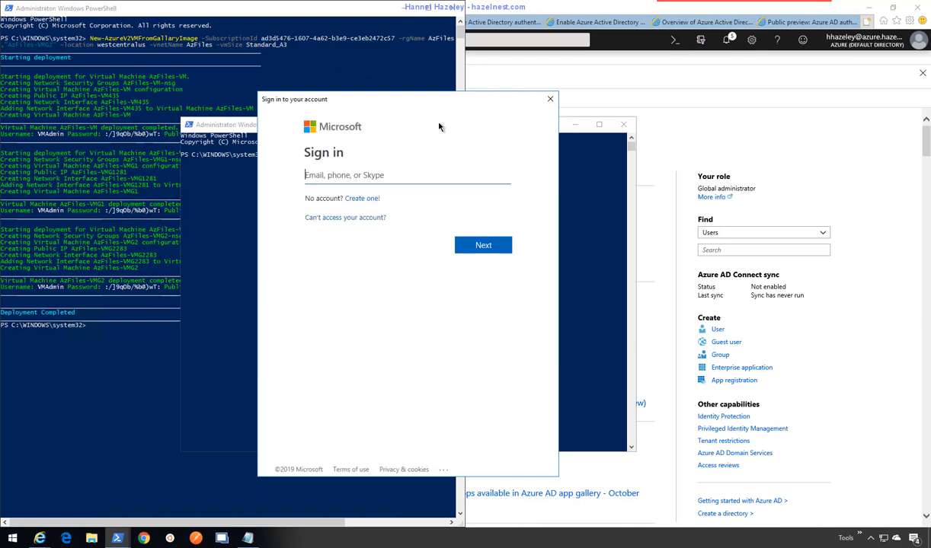
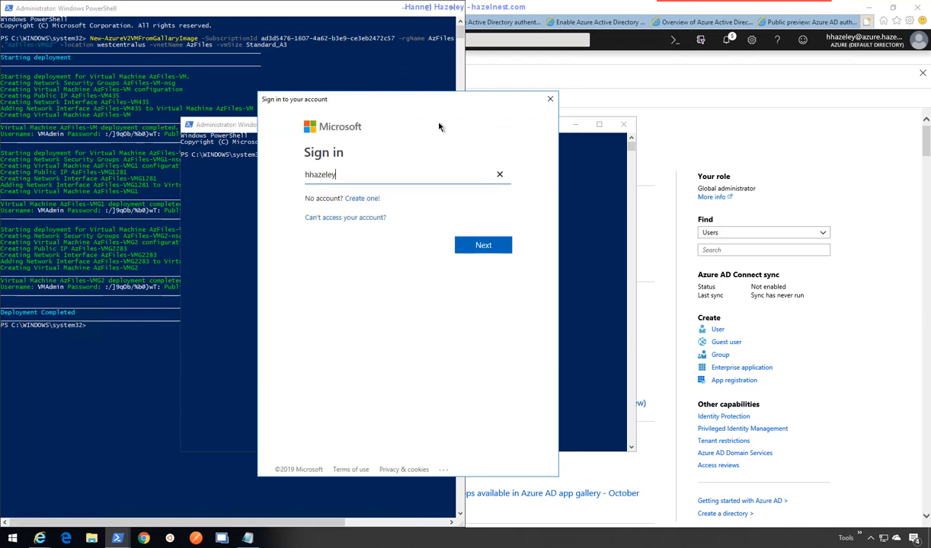
- Sign in to Azure AD with the admin account e-mail and password
key("Return")
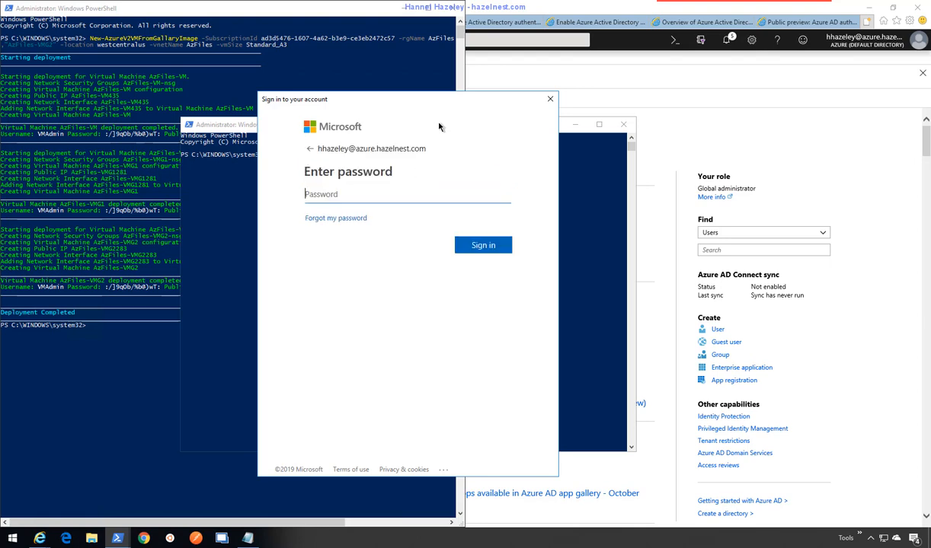
type("**********")
key("Return")
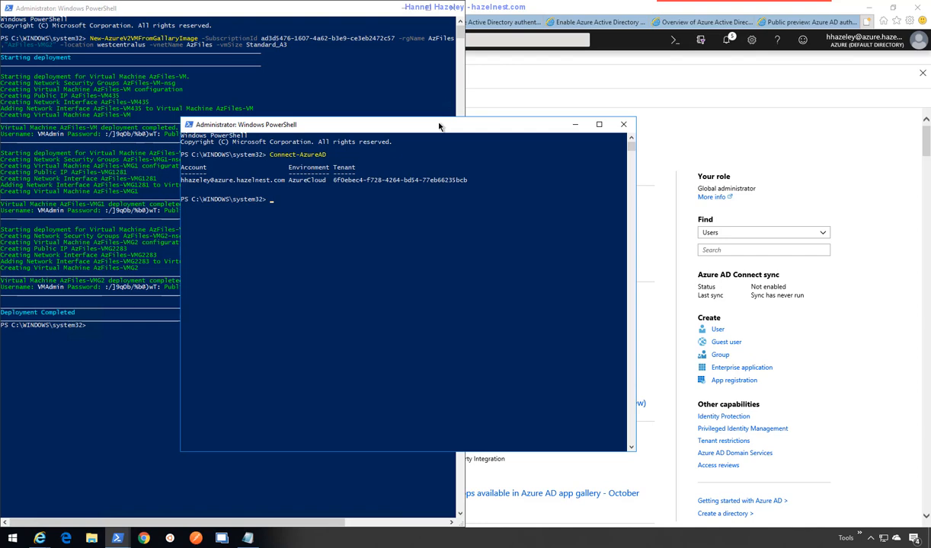
- Replace the mistyped New-AzureAD command with Add-AzureADTestUser -Domain azfiles.ha
type("new-azureadte")
key("BackSpace")
key("BackSpace")
key("BackSpace")
key("BackSpace")
type("adt")
key("Tab")
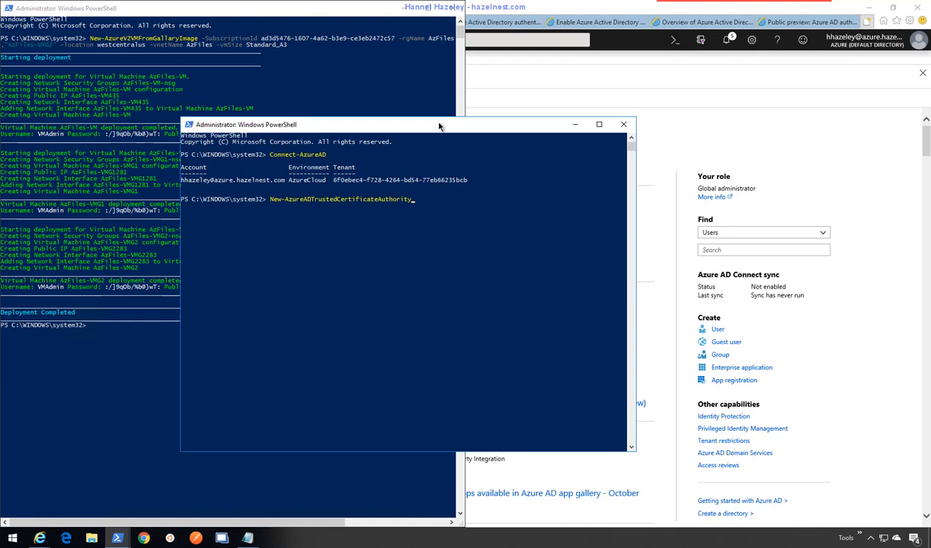
key("BackSpace")
key("BackSpace")
key("BackSpace")
key("BackSpace")
key("BackSpace")
key("BackSpace")
key("BackSpace")
key("BackSpace")
key("BackSpace")
key("BackSpace")
key("BackSpace")
key("BackSpace")
key("BackSpace")
key("BackSpace")
key("BackSpace")
key("BackSpace")
key("BackSpace")
key("BackSpace")
key("BackSpace")
key("BackSpace")
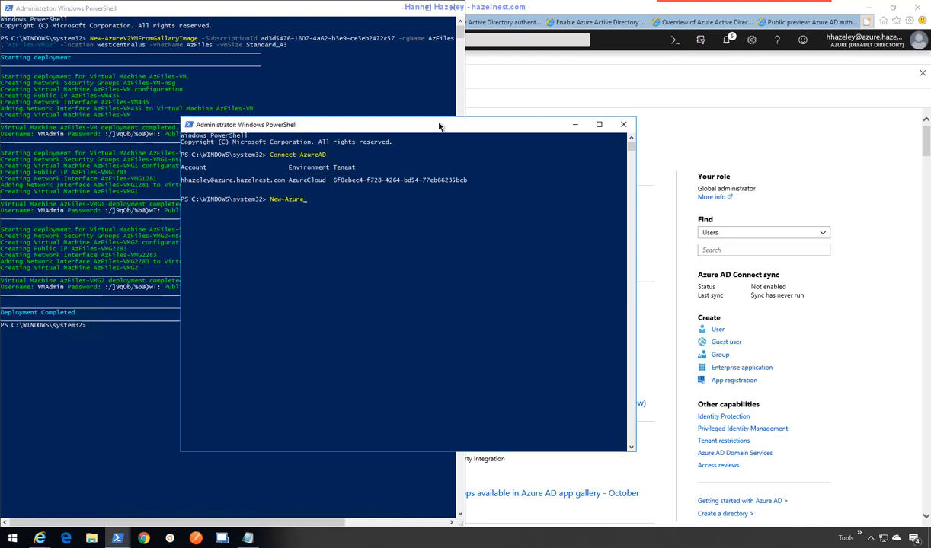
type("ADTe")
key("BackSpace")
key("BackSpace")
key("BackSpace")
key("BackSpace")
key("BackSpace")
key("BackSpace")
key("BackSpace")
key("BackSpace")
key("BackSpace")
key("BackSpace")
key("BackSpace")
key("BackSpace")
key("BackSpace")
type("Add-azureADTestUser-Domain azfiles.haze")
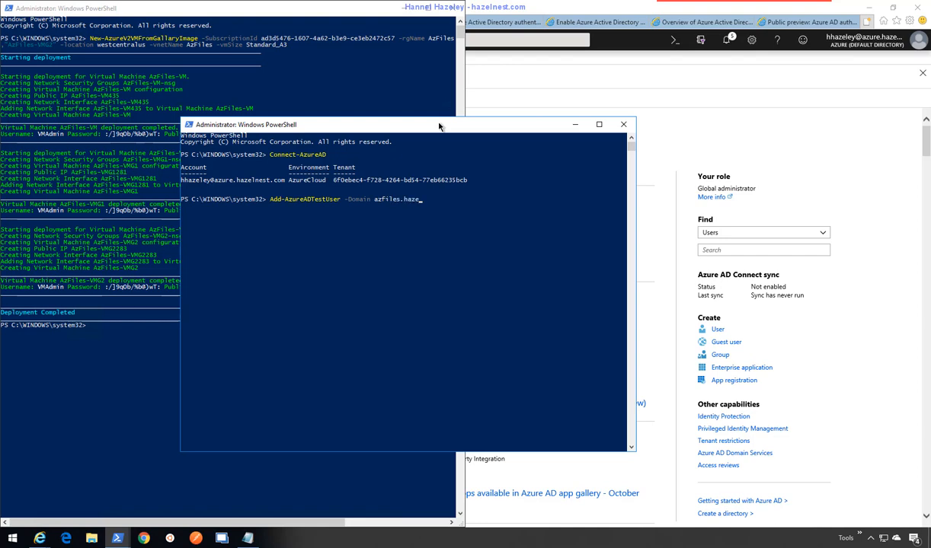
- Finish the domain as azfiles.hazelnest.com, add -Names with three test user names, and start -Password
type("lnest ")
type(".com")
type(" -Names")
type("Fre")
type("tcher C")
type("oo")
type("x\"")
type(",\"Mick")
type("ael")
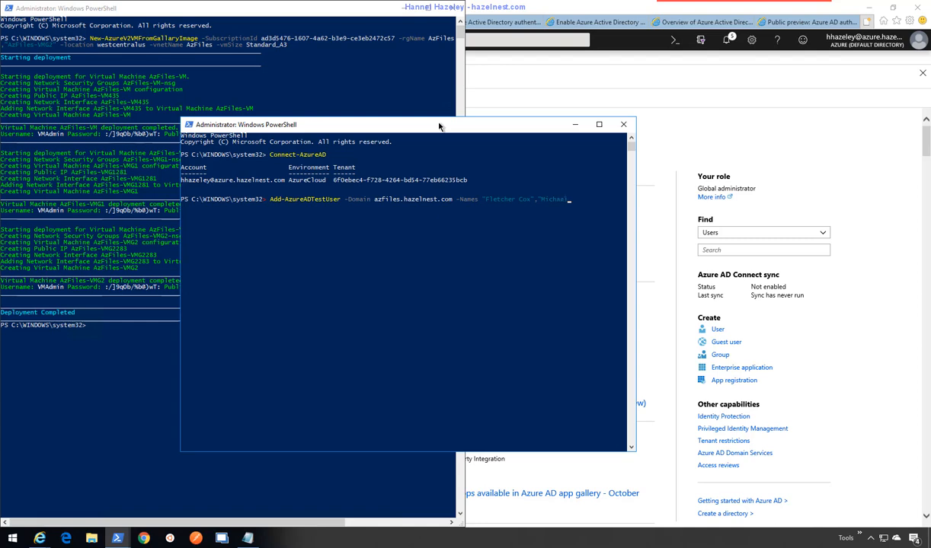
type(" Bennett\",\"Chr")
type("Long")
type("\" -Password")
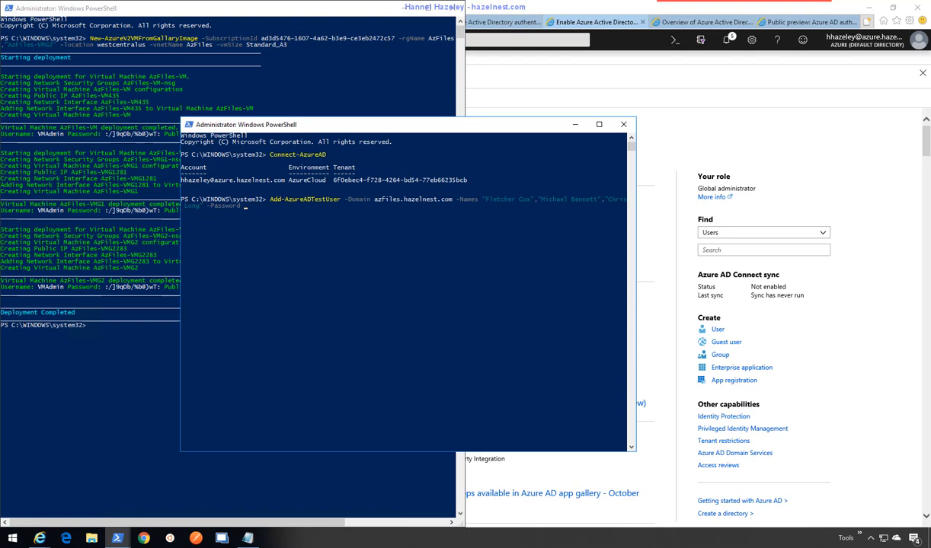
- Generate a 12-character easy-to-read password without symbols, select it, and move the generator aside
left_click_drag(929, 206, 574, 63)
left_click(536, 82)
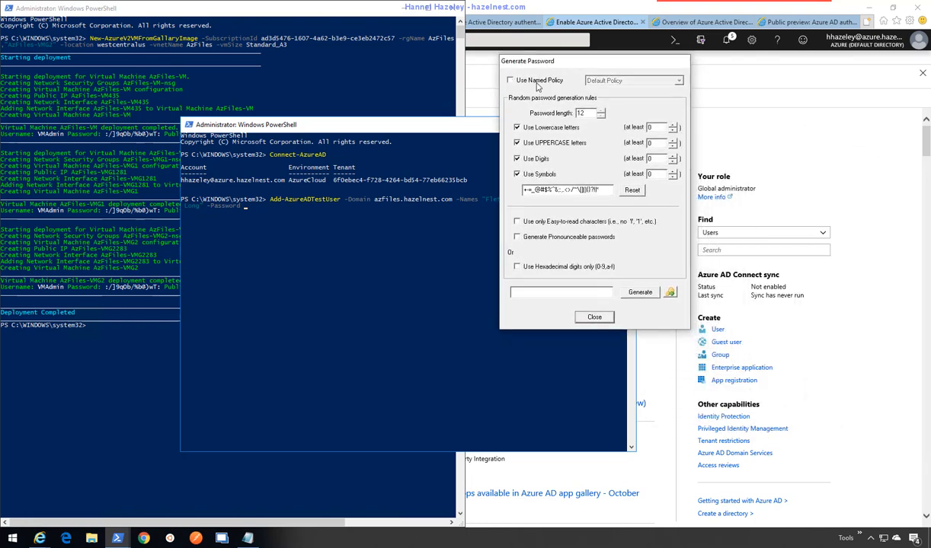
left_click(550, 176)
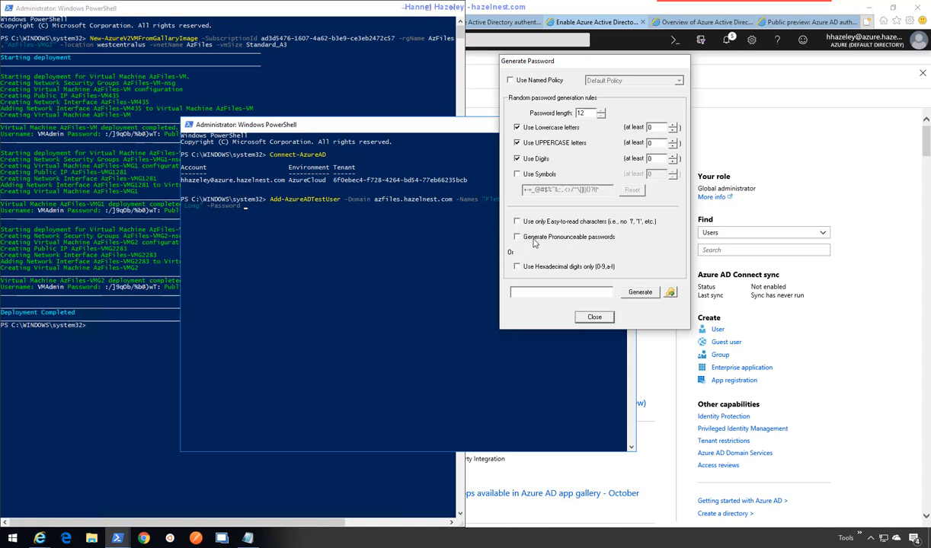
left_click(516, 221)
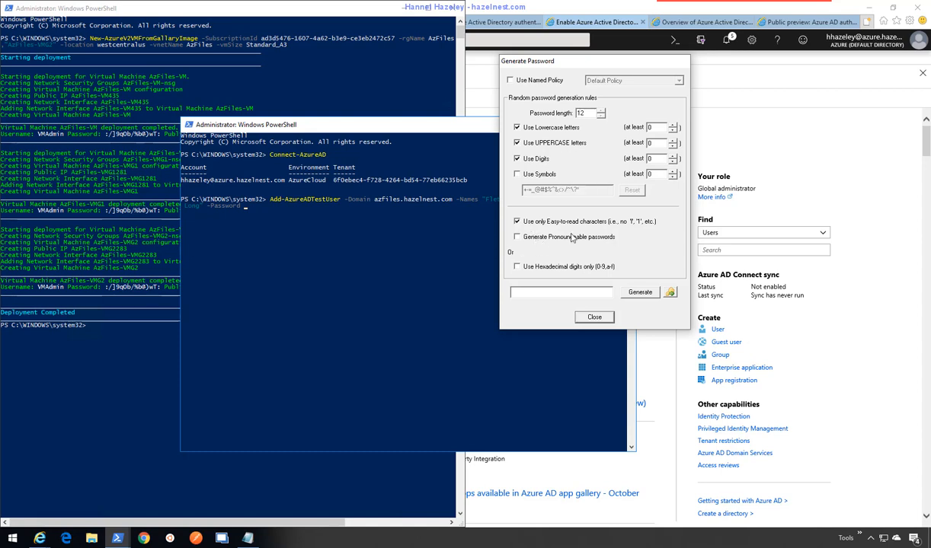
left_click(573, 238)
left_click(593, 211)
left_click(639, 292)
left_click_drag(587, 293, 496, 291)
key("ctrl+c")
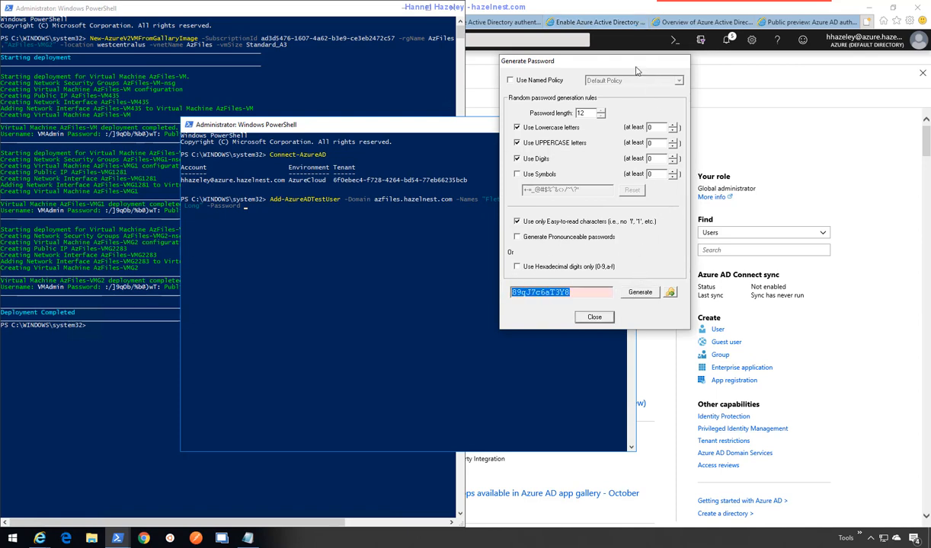
left_click_drag(615, 66, 930, 115)
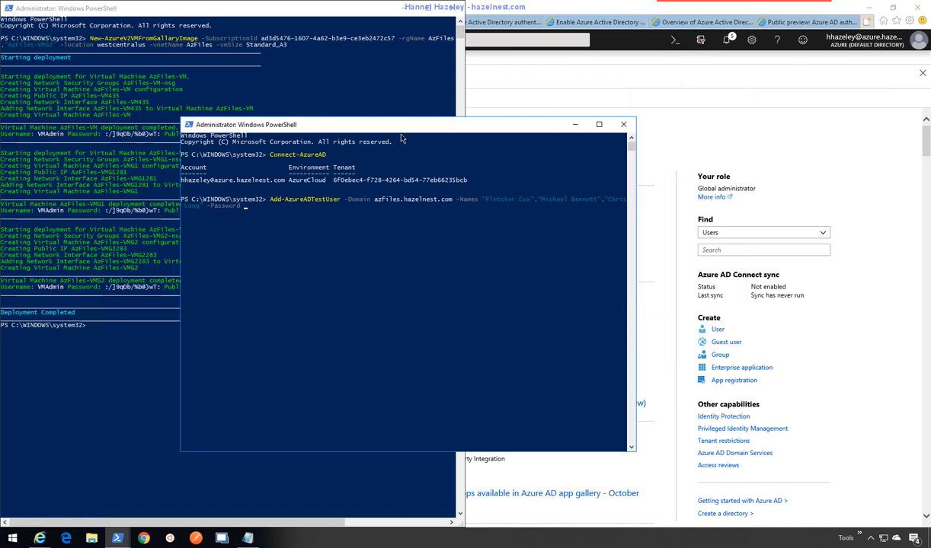
- Paste the generated password after -Password in the Add-AzureADTestUser command and remove the stray '-Ver'
right_click(329, 237)
type("-Ver")
key("BackSpace")
key("BackSpace")
key("BackSpace")
key("BackSpace")
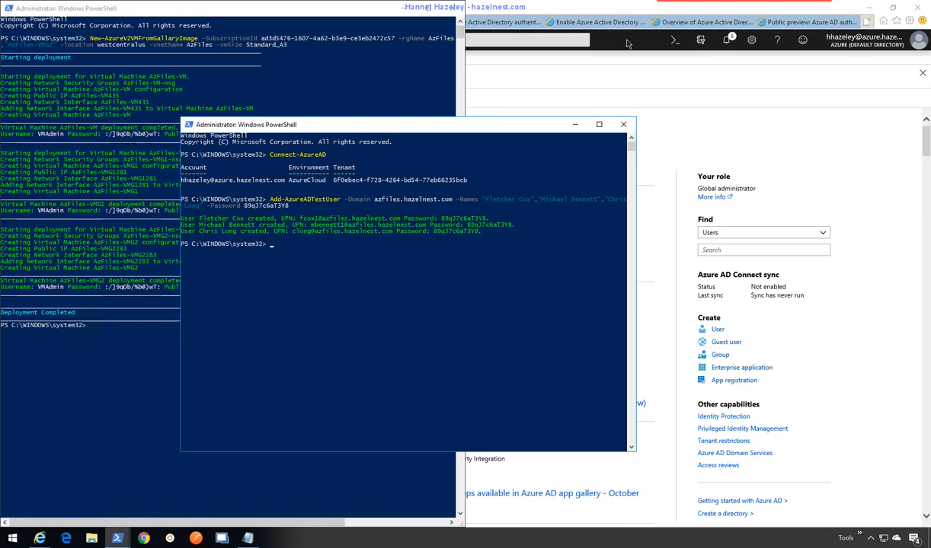
- Go to the AAD DC Administrators group's Members list and start adding a new member
left_click(775, 135)
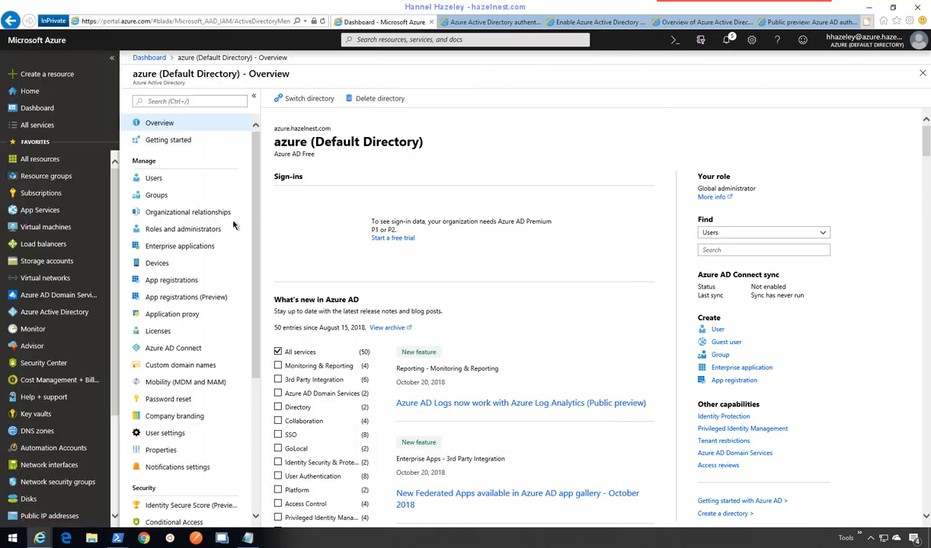
left_click(157, 198)
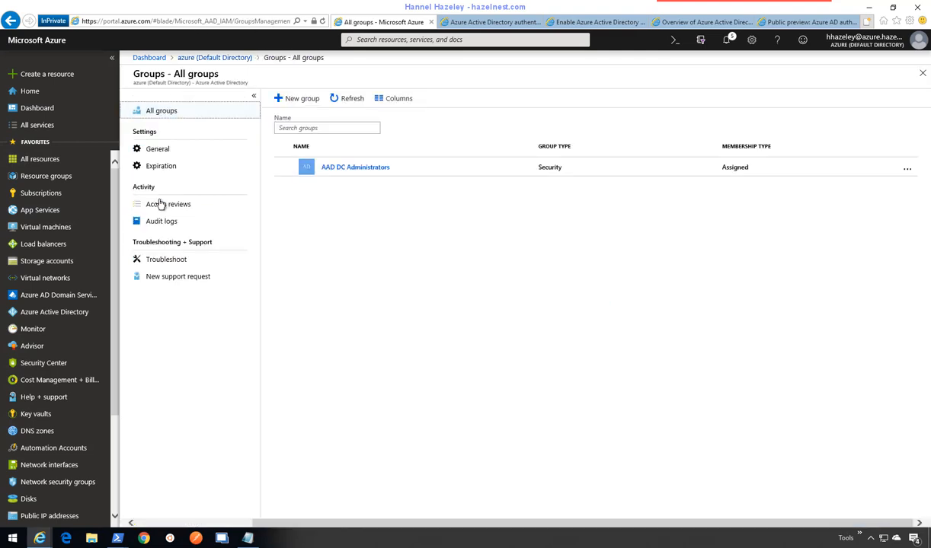
left_click(360, 174)
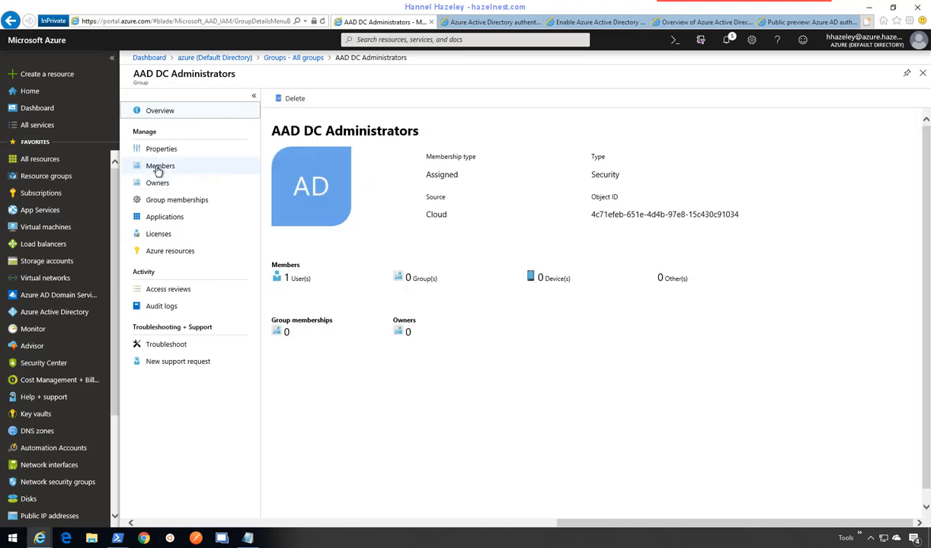
left_click(160, 169)
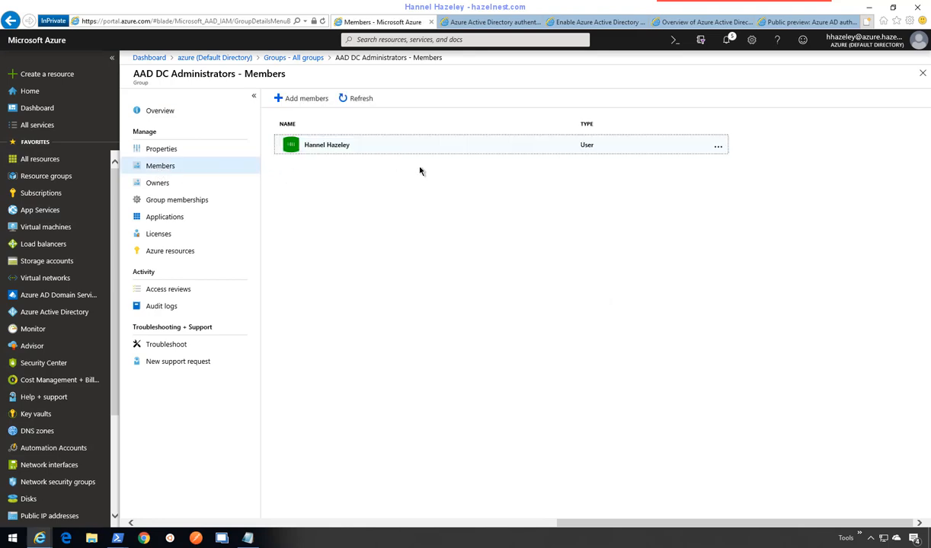
left_click(313, 103)
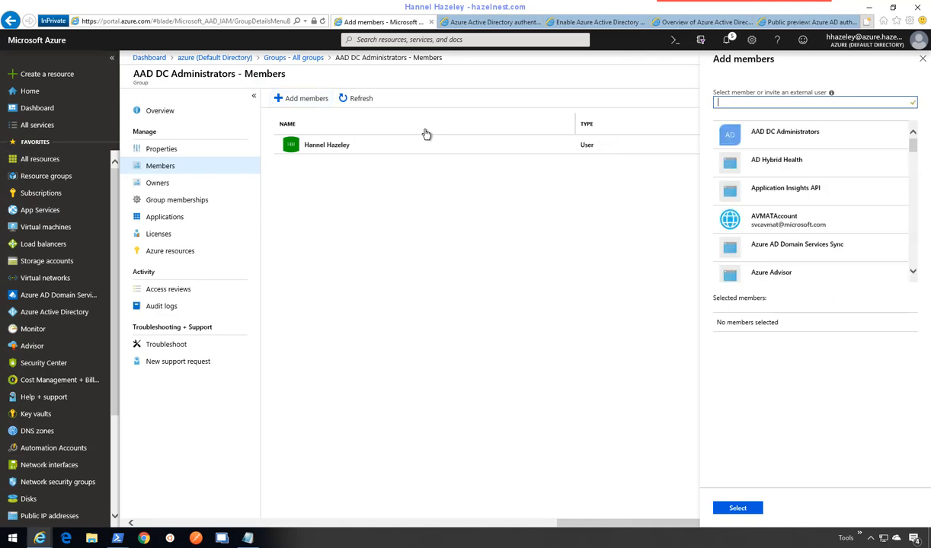
- Search 'Fle', add only the fcox1 test user to AAD DC Administrators, refresh, and return to All groups
type("Fle")
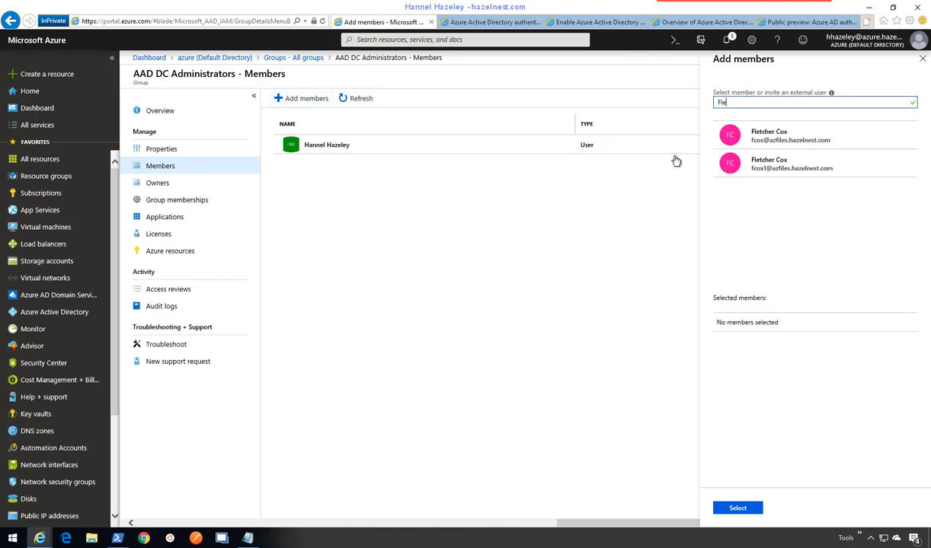
left_click(802, 139)
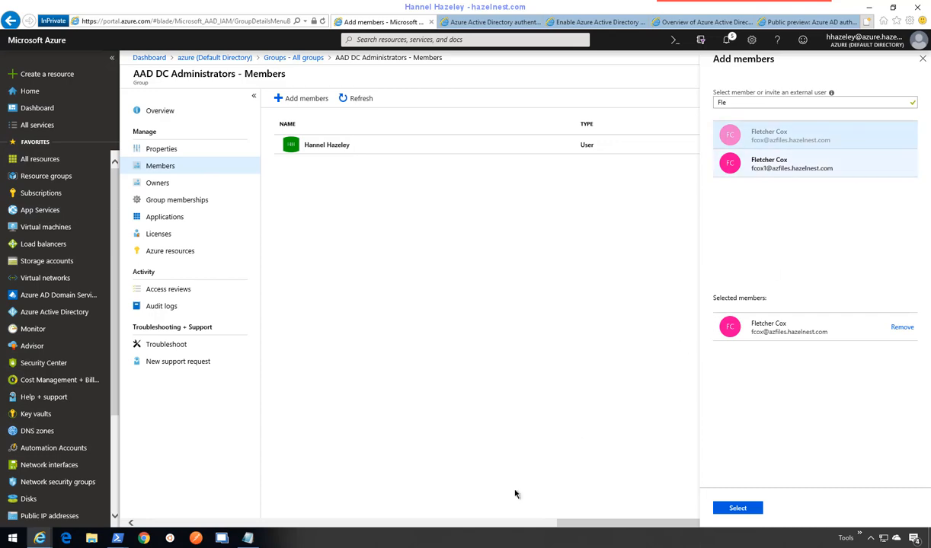
mouse_move(130, 524)
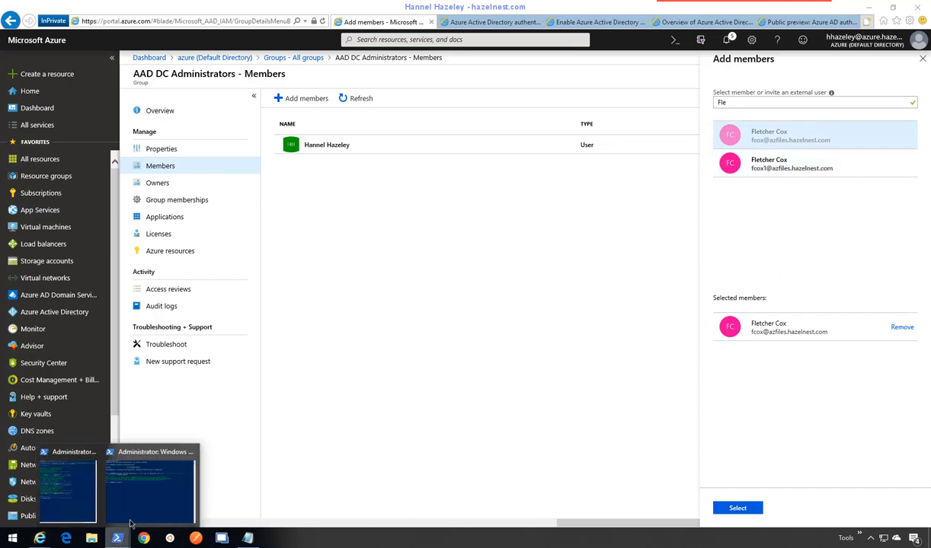
left_click(141, 482)
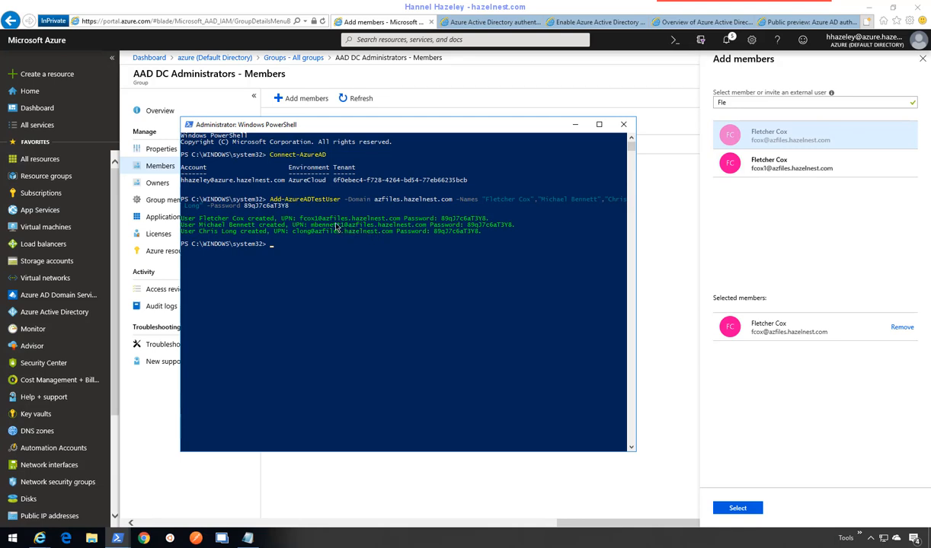
left_click(728, 170)
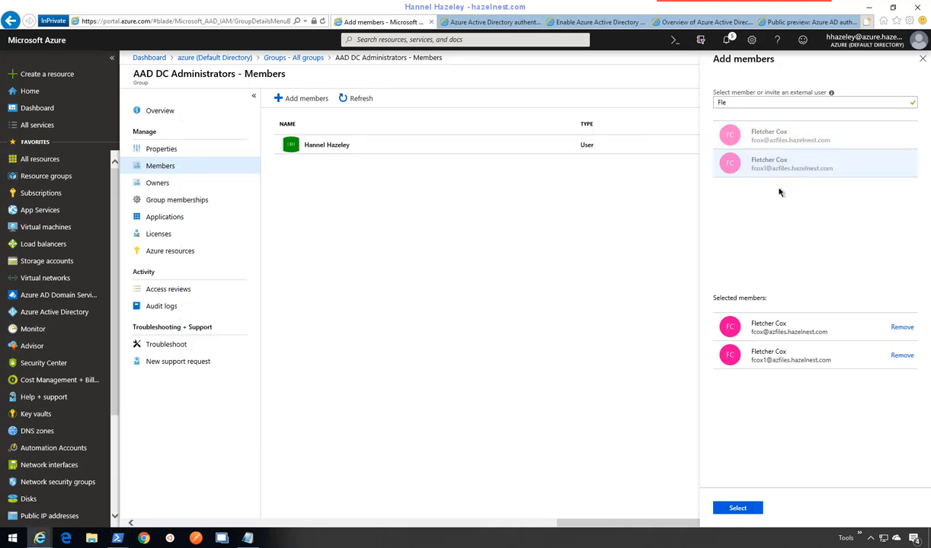
left_click(903, 329)
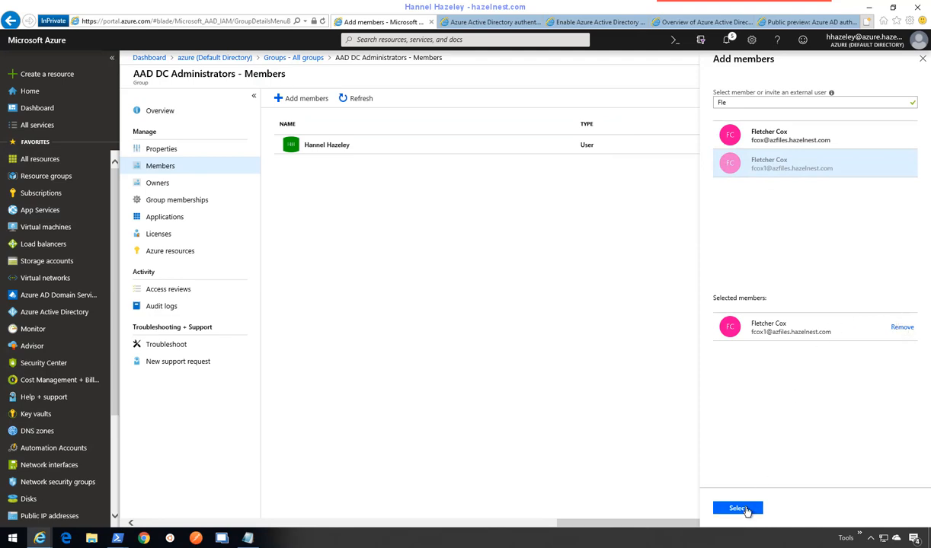
left_click(745, 509)
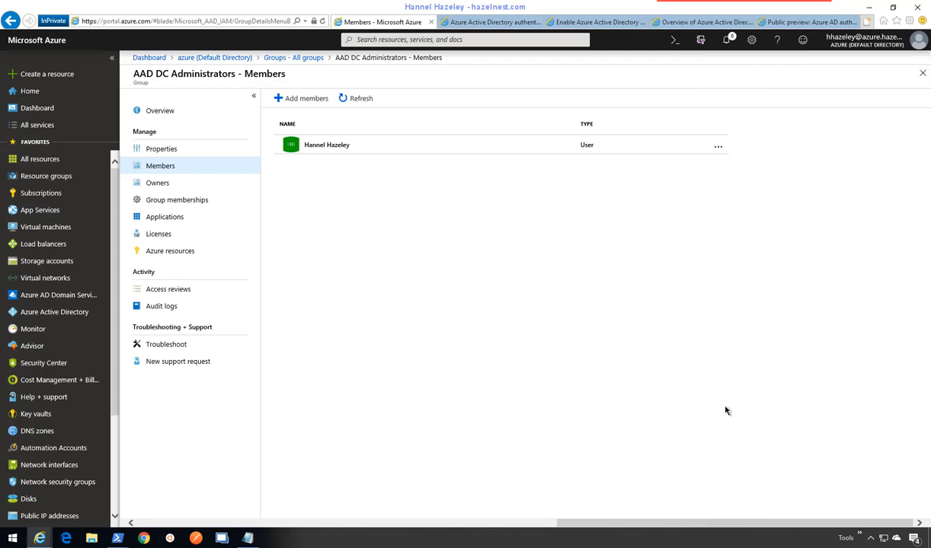
left_click(356, 98)
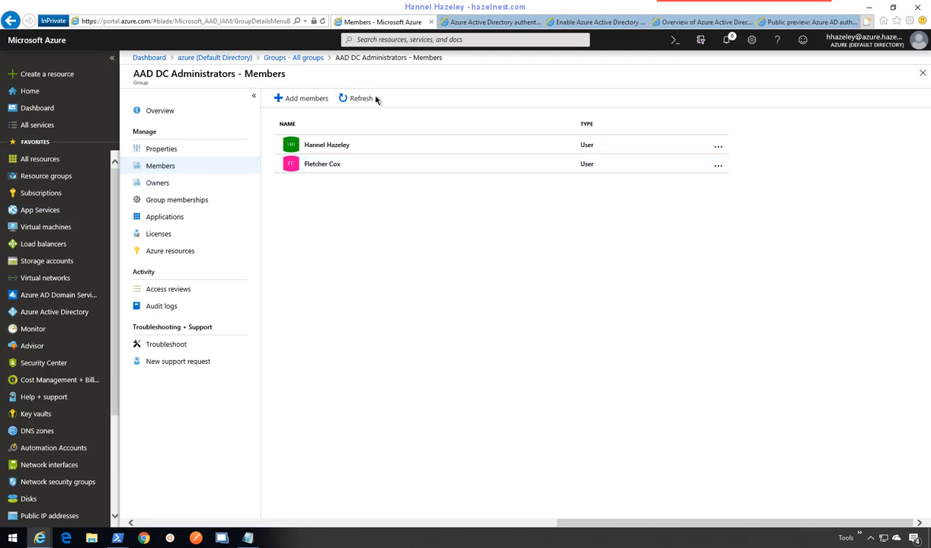
left_click(922, 75)
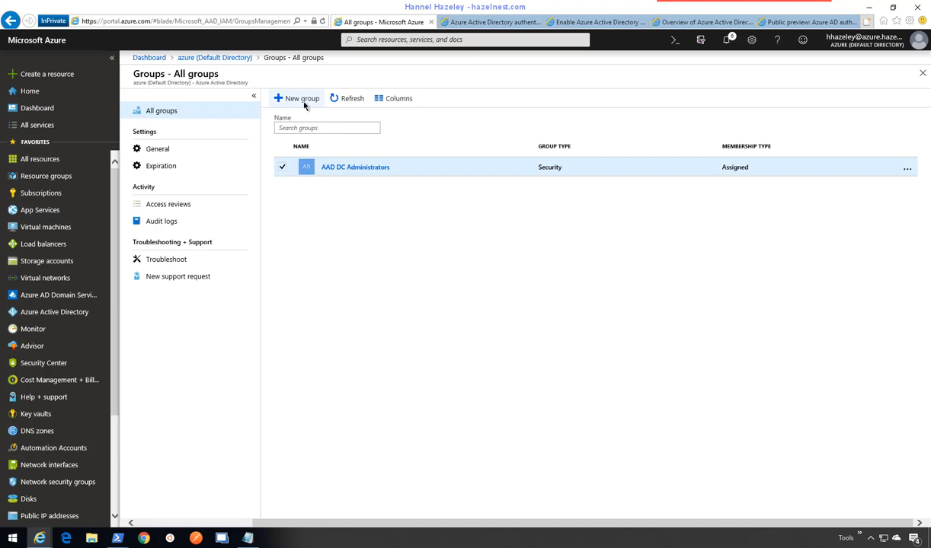
- Create a Security group named Azfiles-Update with Assigned membership
left_click(300, 101)
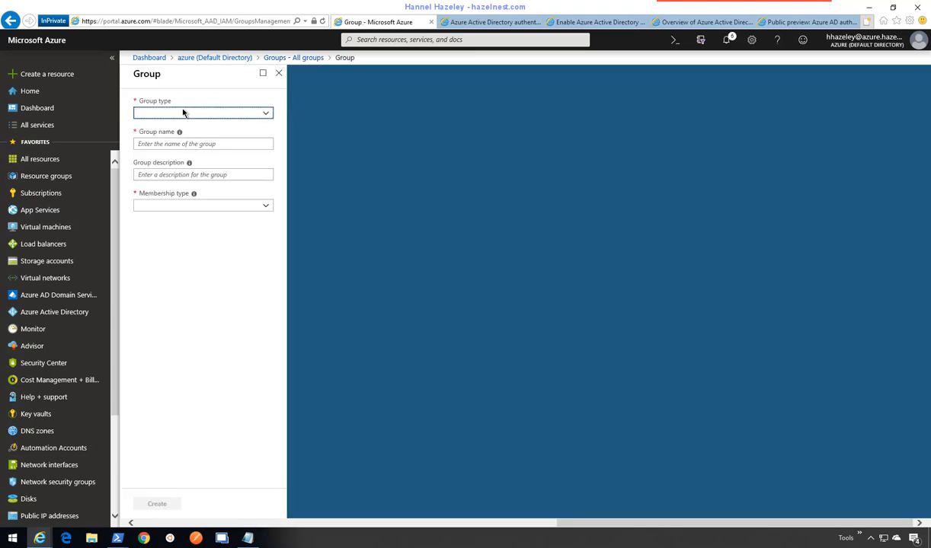
left_click(183, 115)
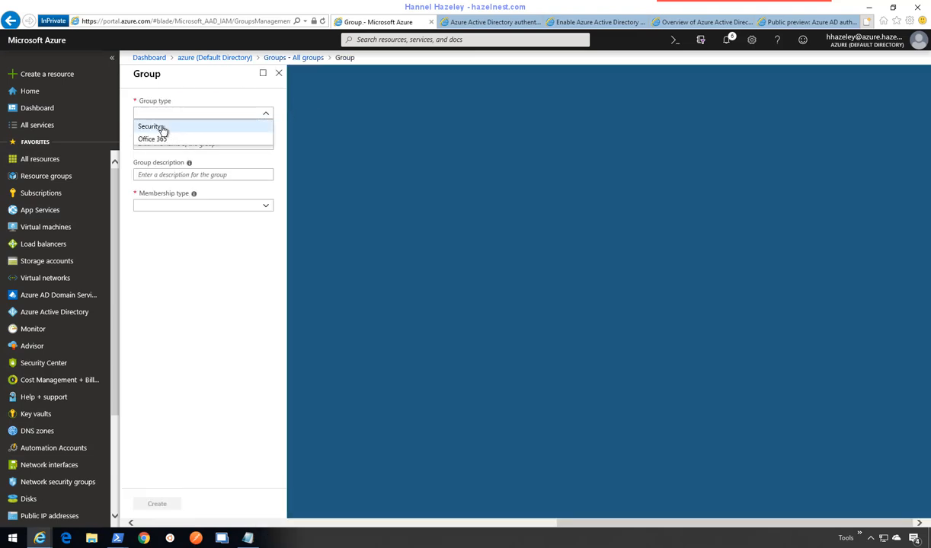
left_click(162, 128)
left_click(182, 143)
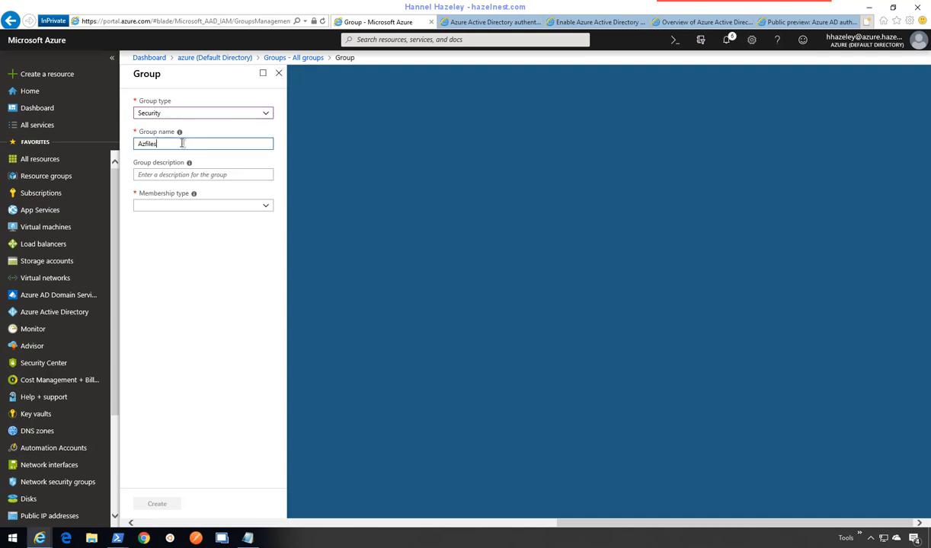
type("Azfiles-Update")
key("Tab")
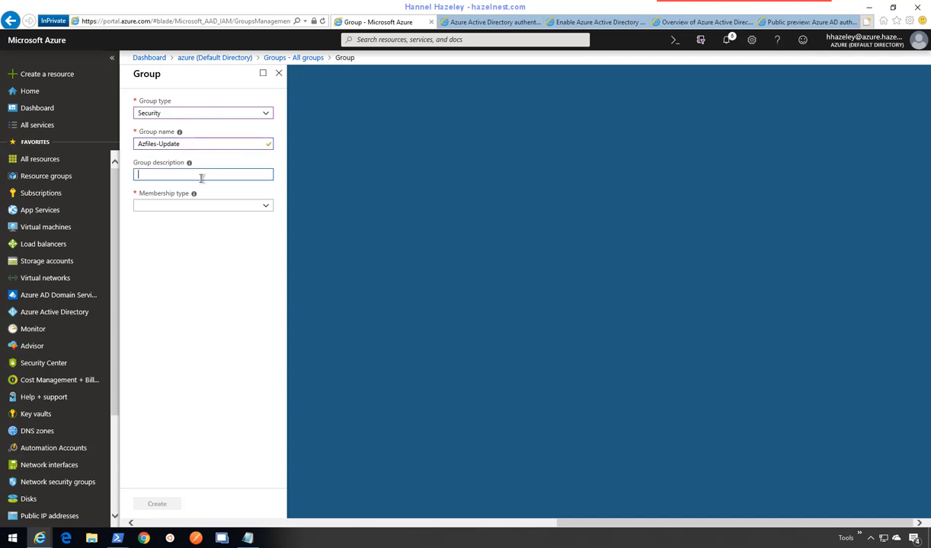
left_click(189, 208)
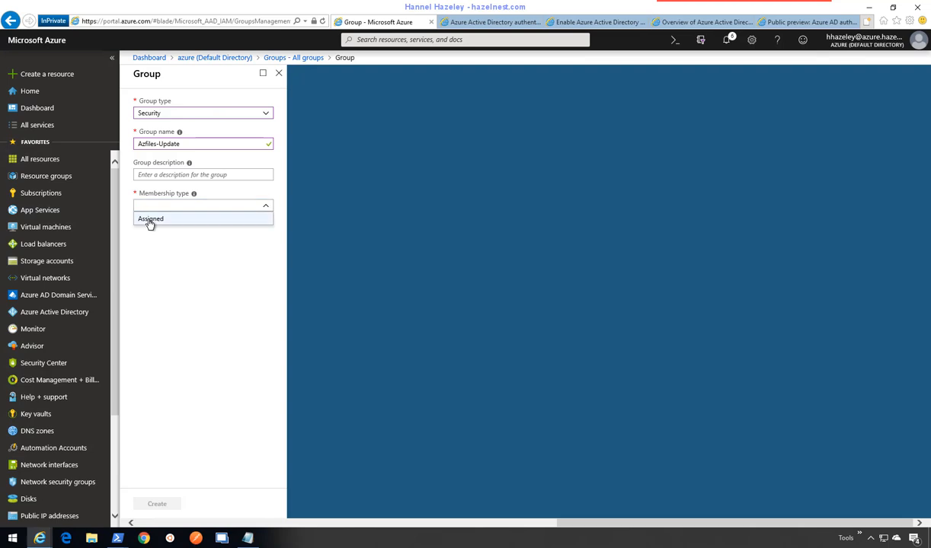
left_click(154, 220)
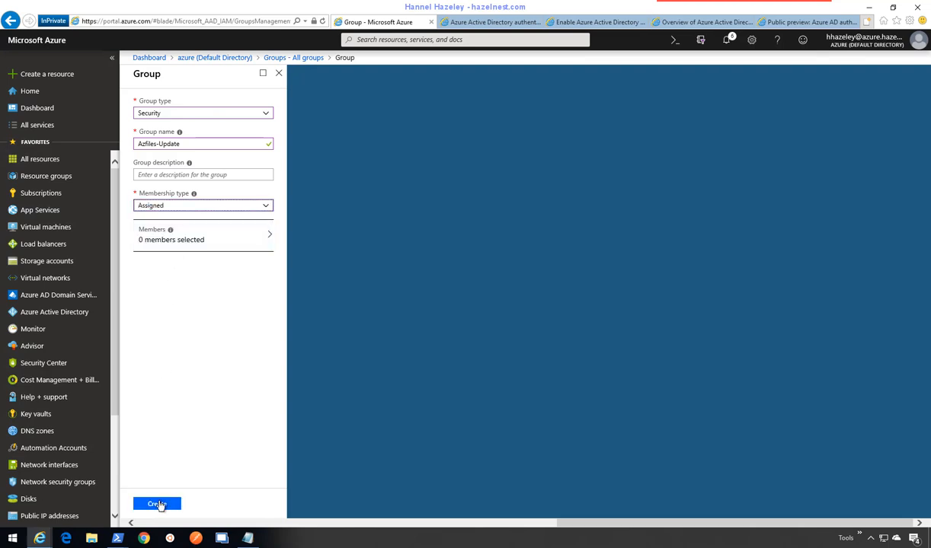
left_click(157, 504)
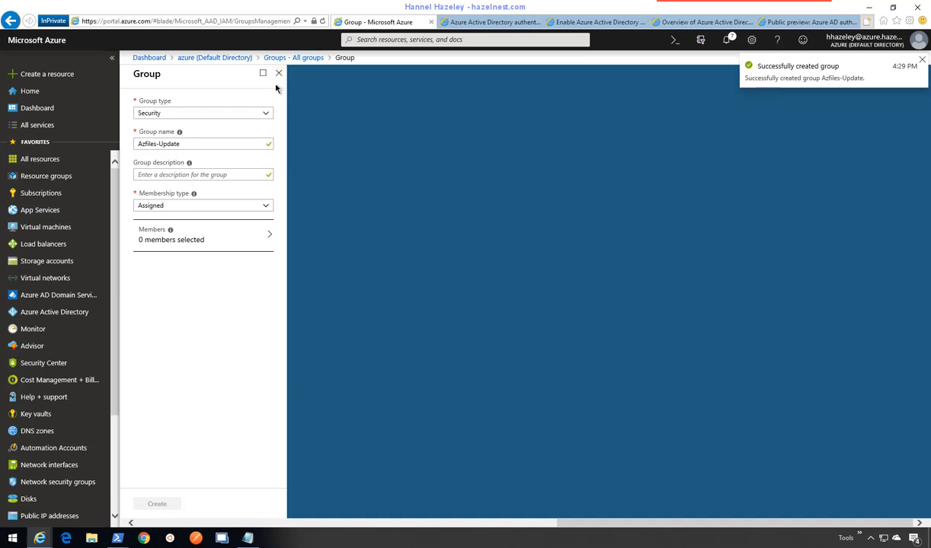
- Select the Azfiles-Update name for reuse, close the group form, and start another new group
left_click_drag(189, 144, 130, 144)
key("ctrl+c")
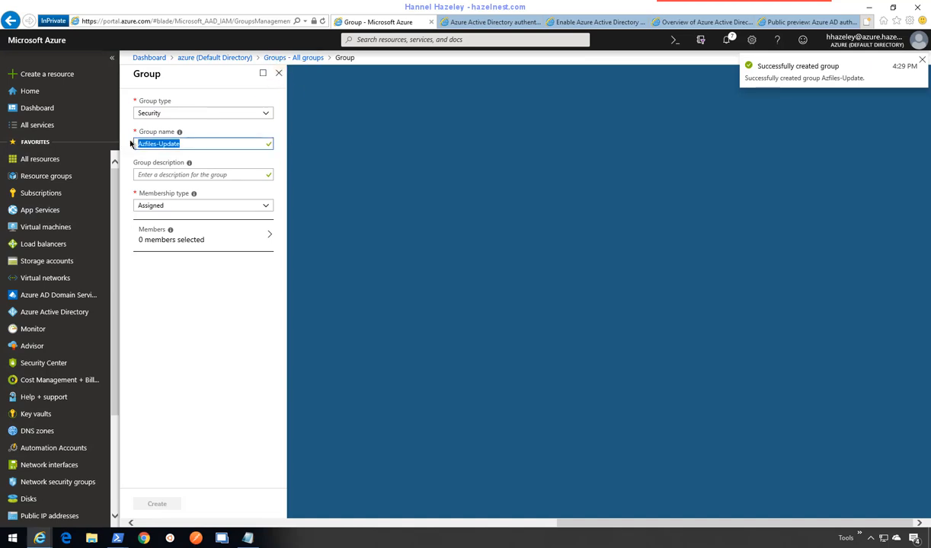
left_click(278, 73)
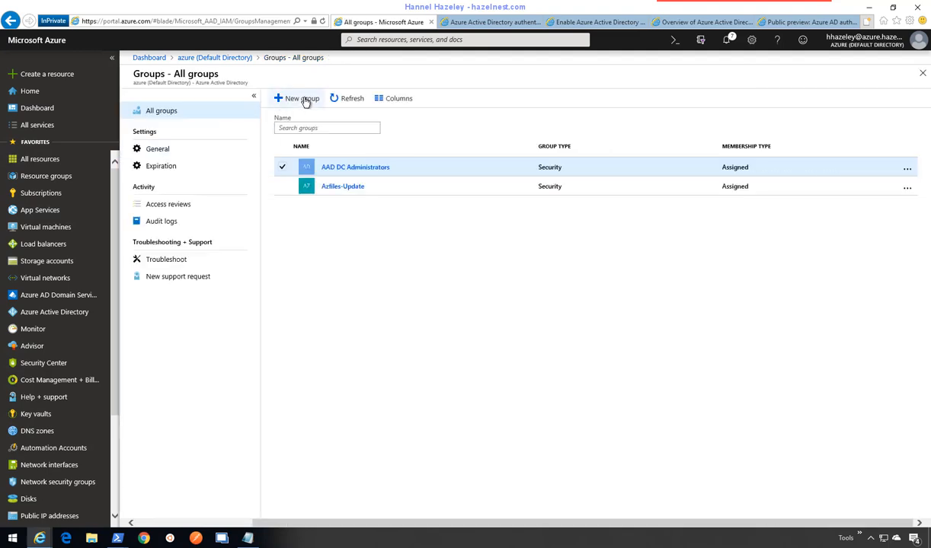
left_click(305, 102)
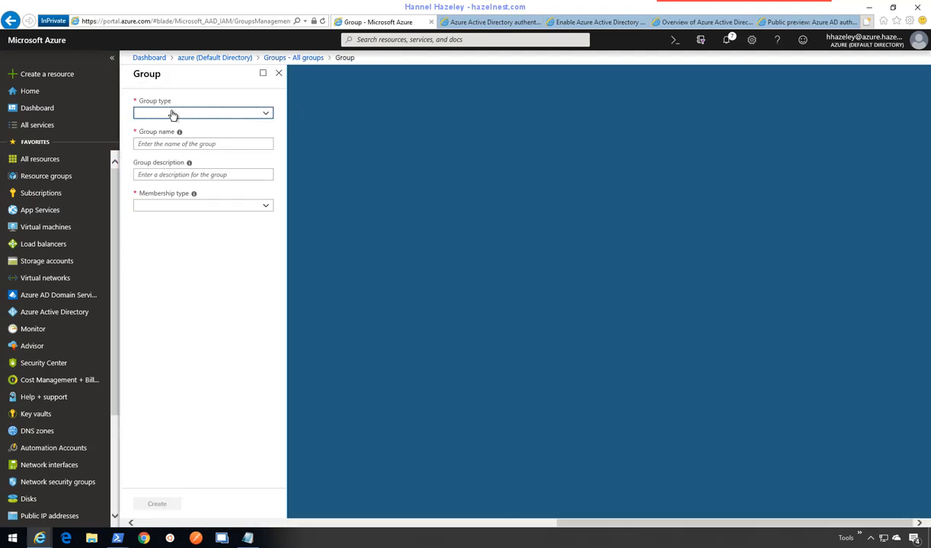
- Set the new group to Security type, name it Azfiles-Read, with Assigned membership
left_click(173, 114)
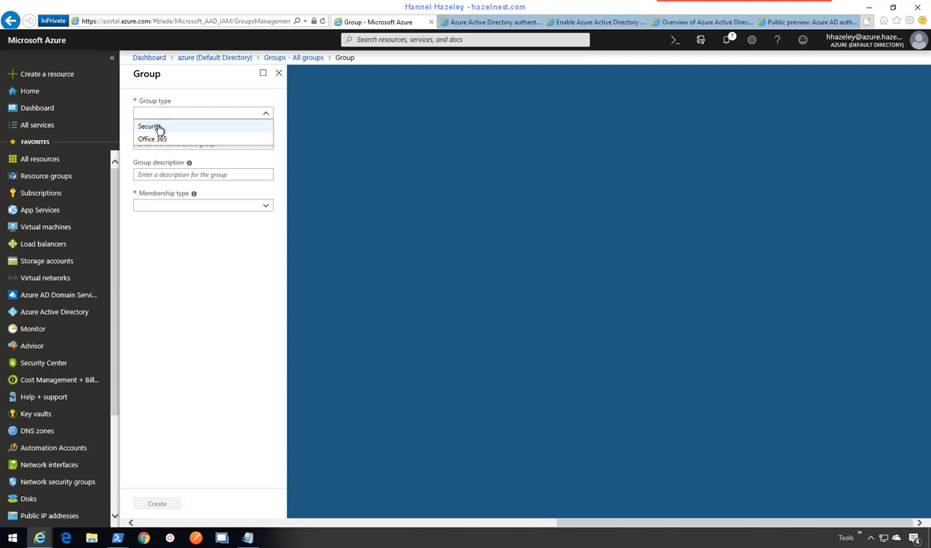
left_click(157, 128)
left_click(177, 144)
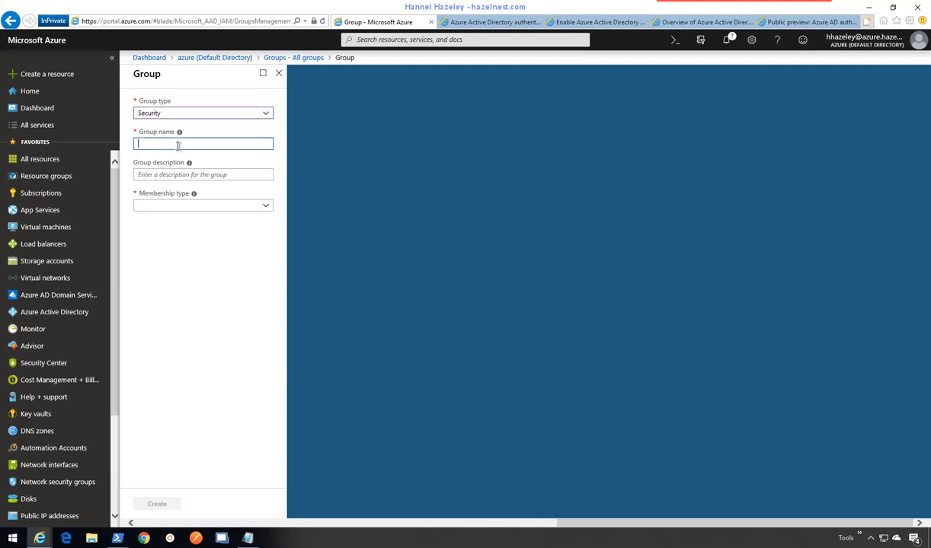
key("ctrl+v")
key("BackSpace")
key("BackSpace")
key("BackSpace")
type("Read")
left_click(214, 209)
left_click(176, 220)
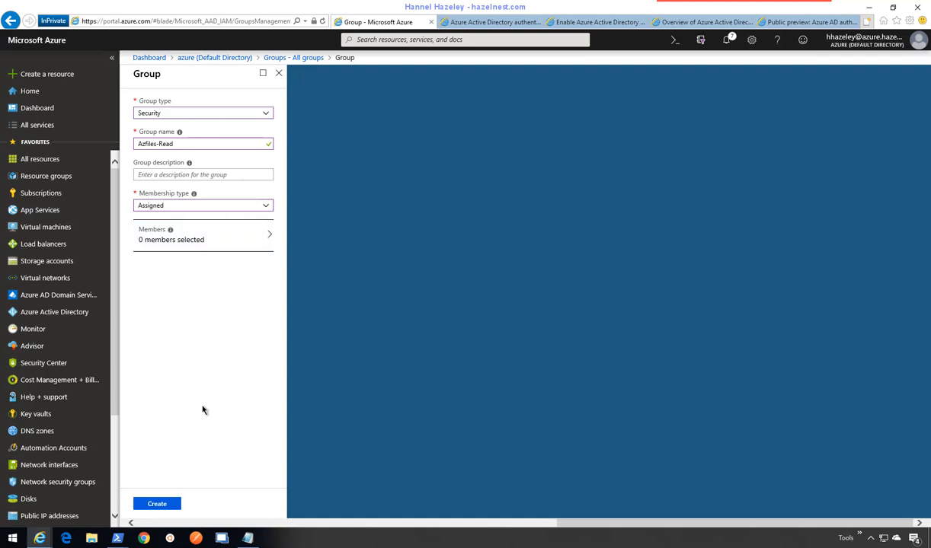
- Add one test user as a member, create Azfiles-Read, and close the group form
left_click(227, 241)
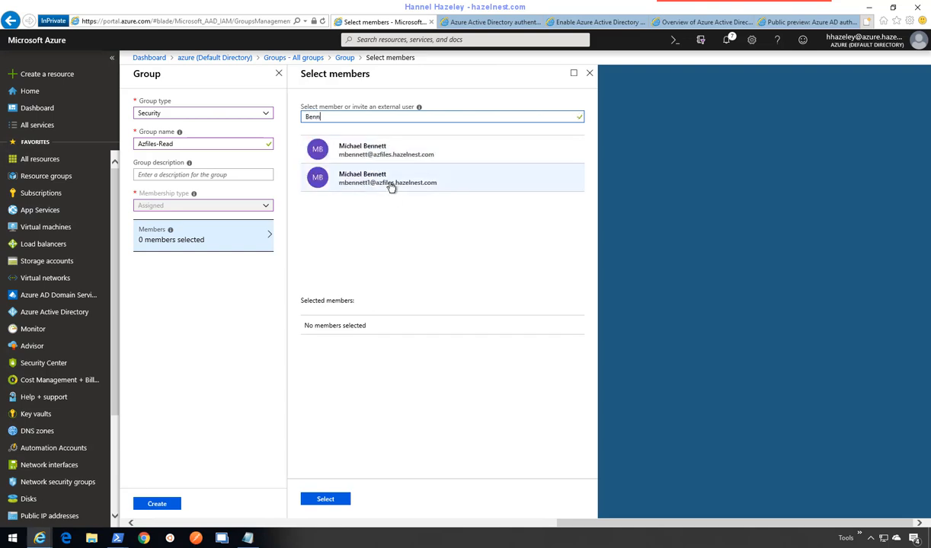
left_click(371, 185)
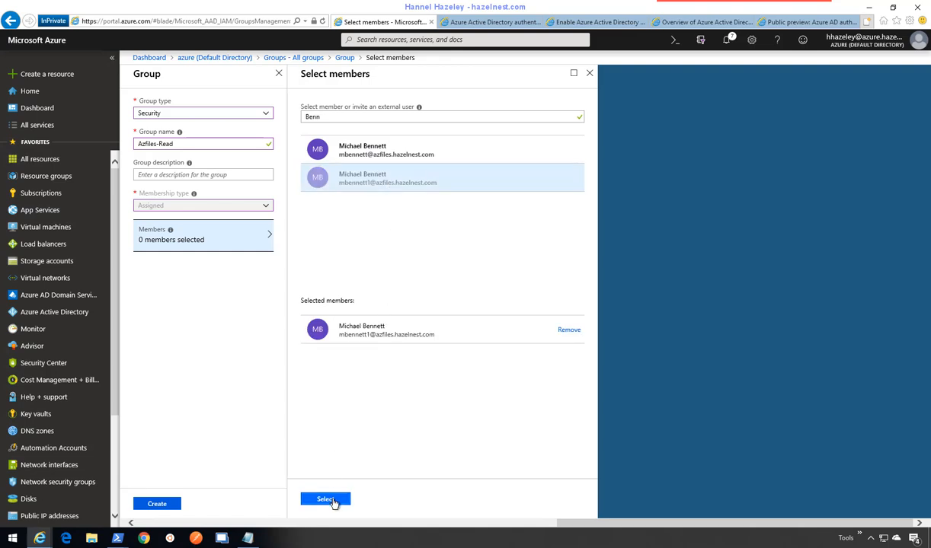
left_click(325, 499)
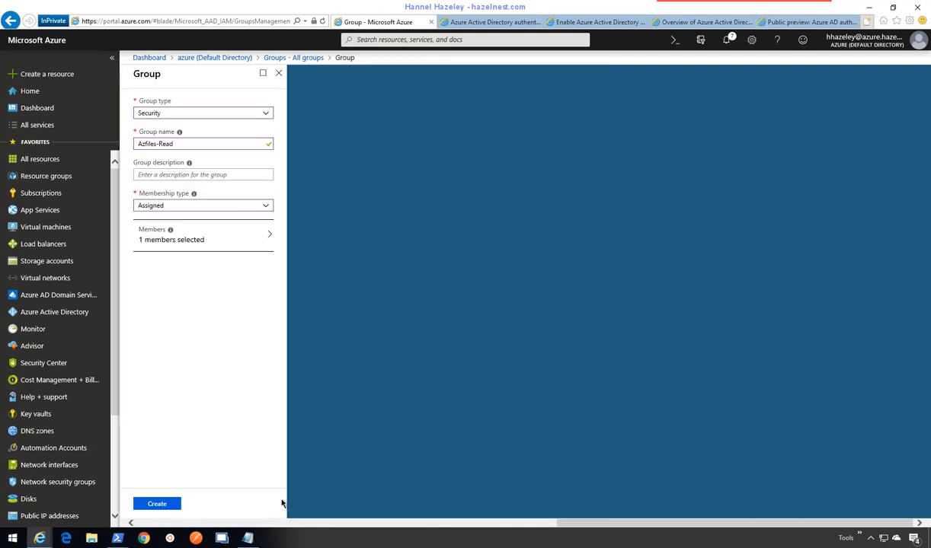
left_click(167, 501)
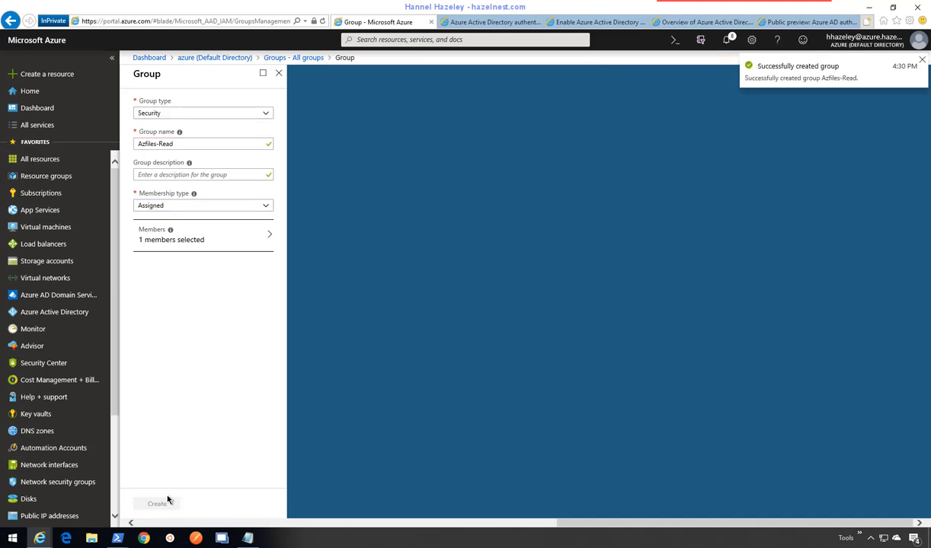
left_click(279, 74)
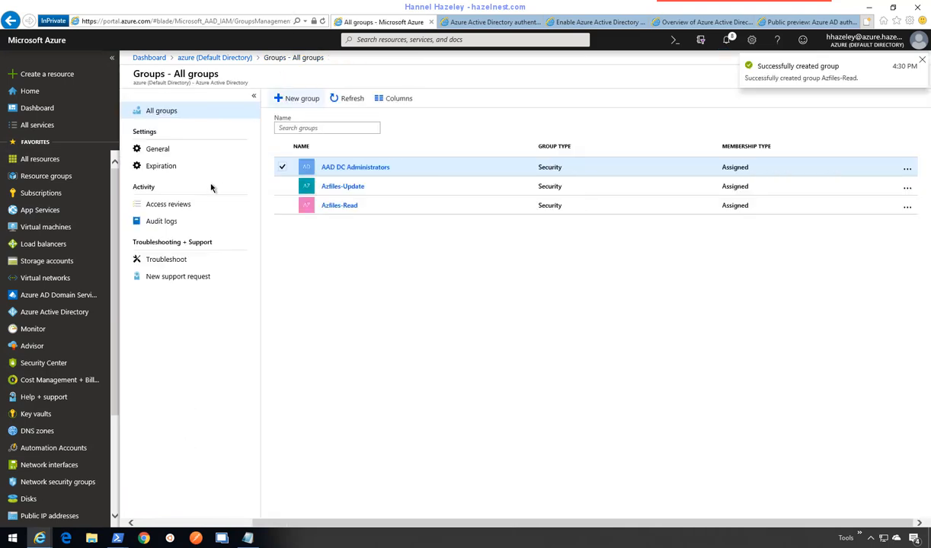
- Search 'c' and add the found test user to Azfiles-Update, refresh, and return to All groups
left_click(342, 188)
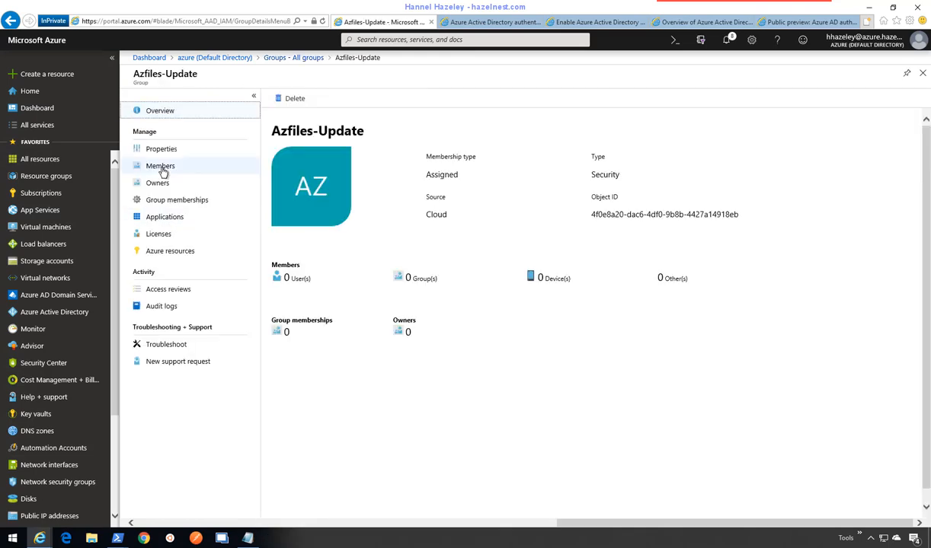
left_click(160, 169)
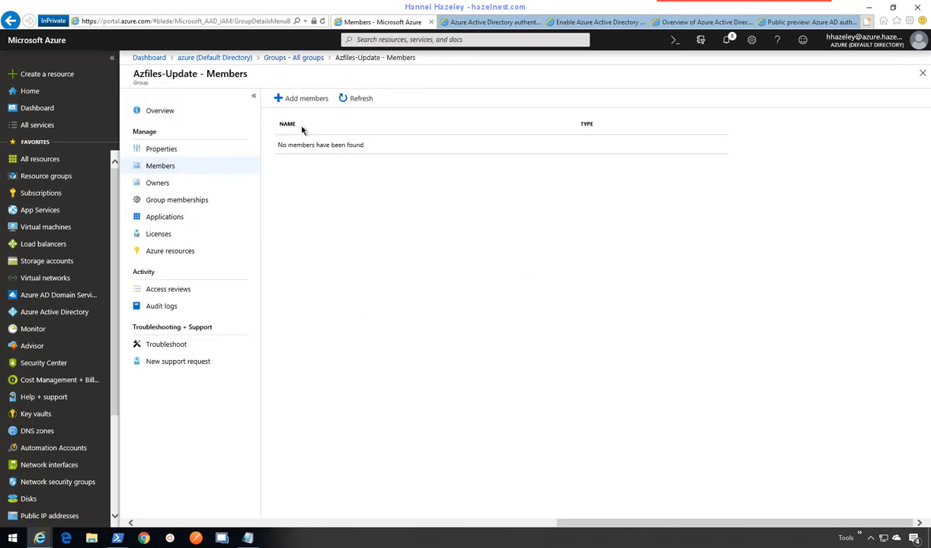
left_click(303, 101)
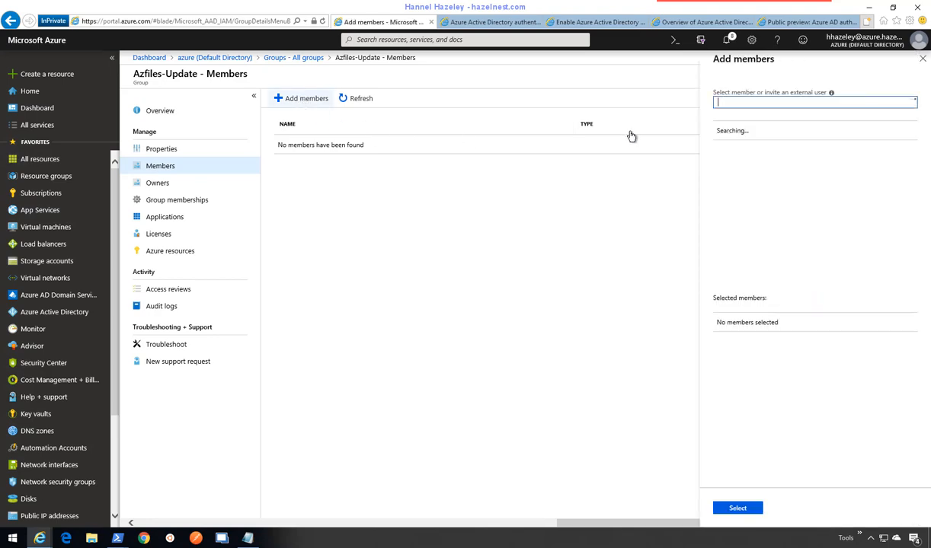
type("chris")
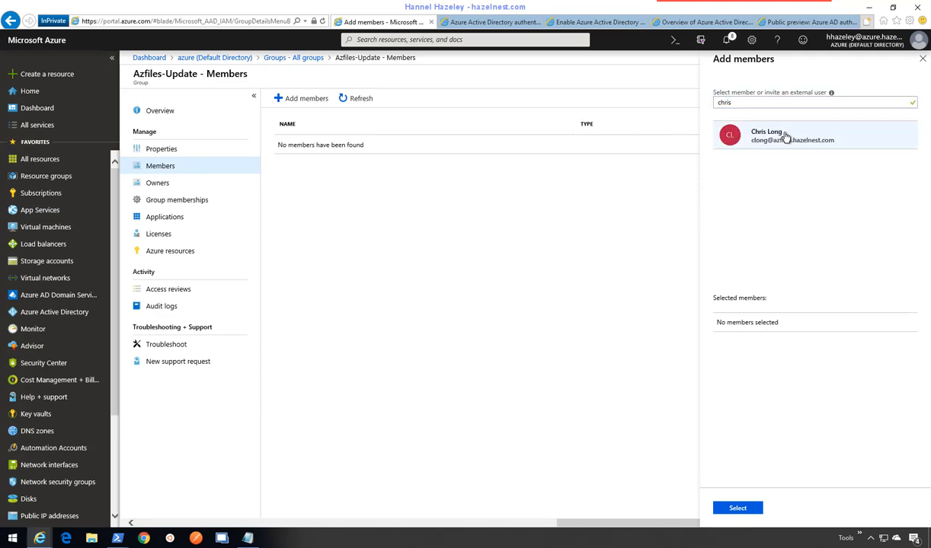
left_click(761, 135)
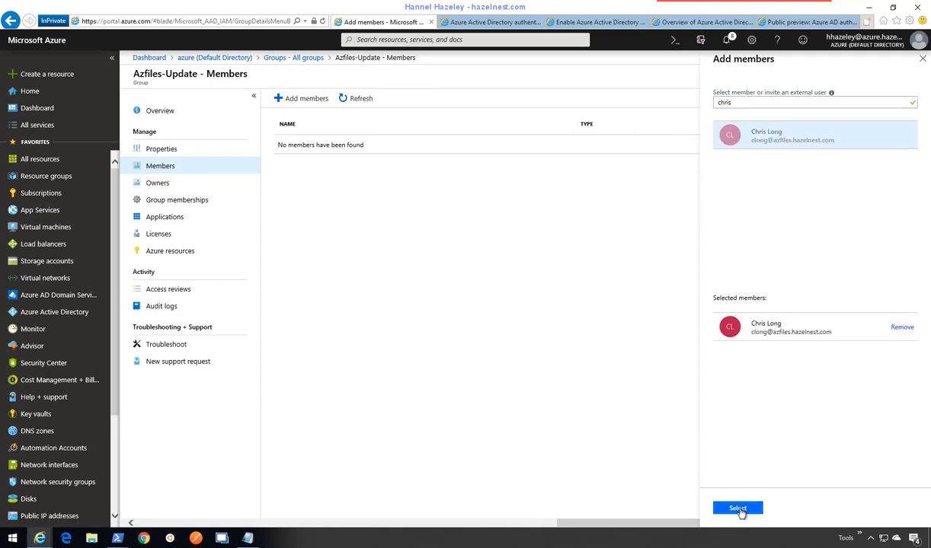
left_click(746, 508)
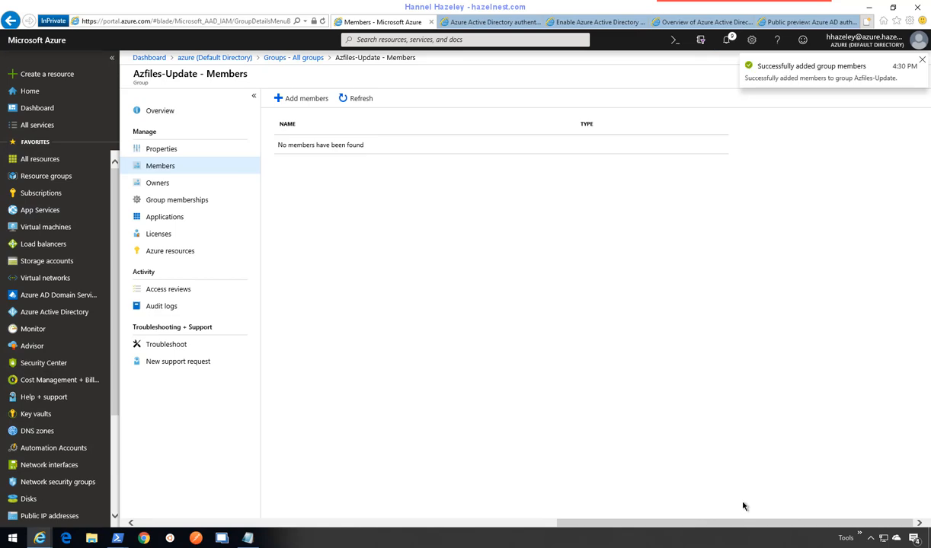
left_click(352, 101)
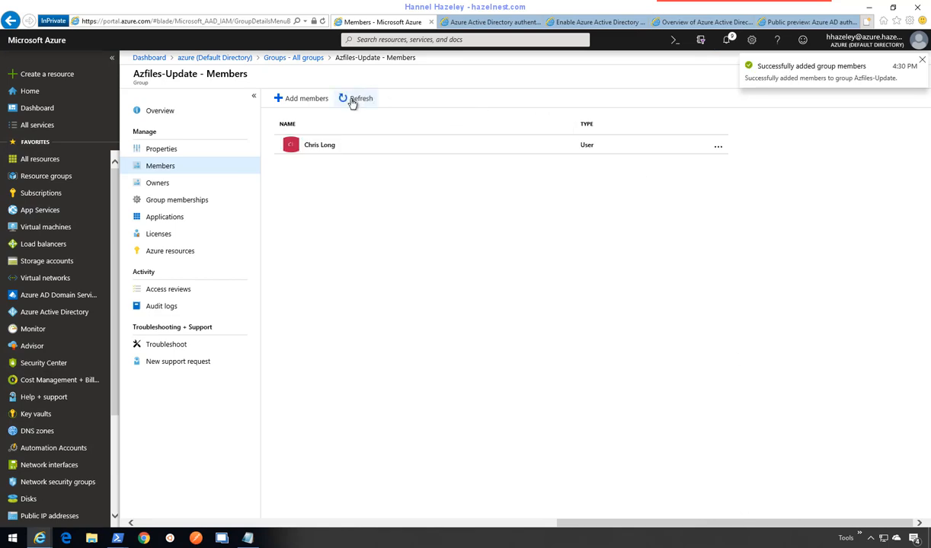
left_click(921, 61)
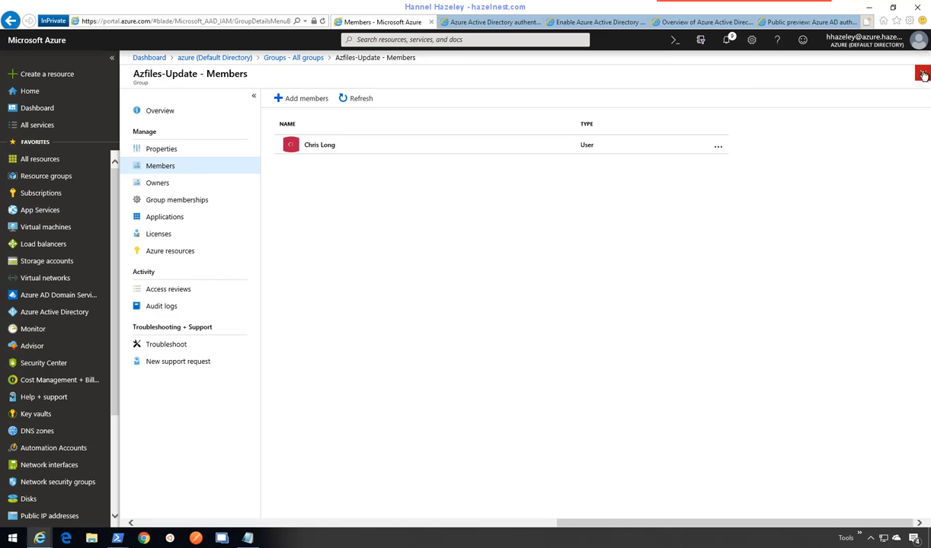
left_click(922, 74)
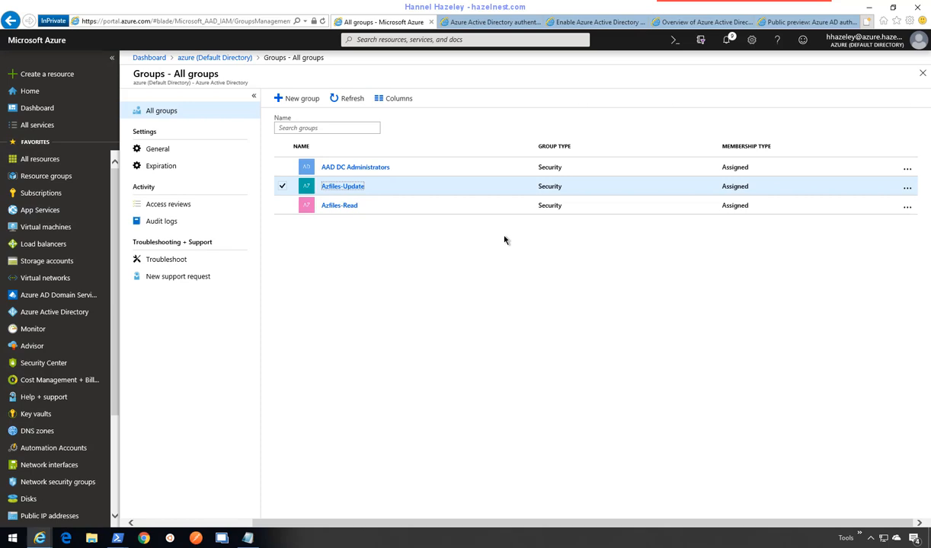
- Scroll the Azure AD authentication docs to the custom role JSON templates, then bring up Notepad's taskbar menu
left_click(596, 22)
scroll(630, 325, "down", 5)
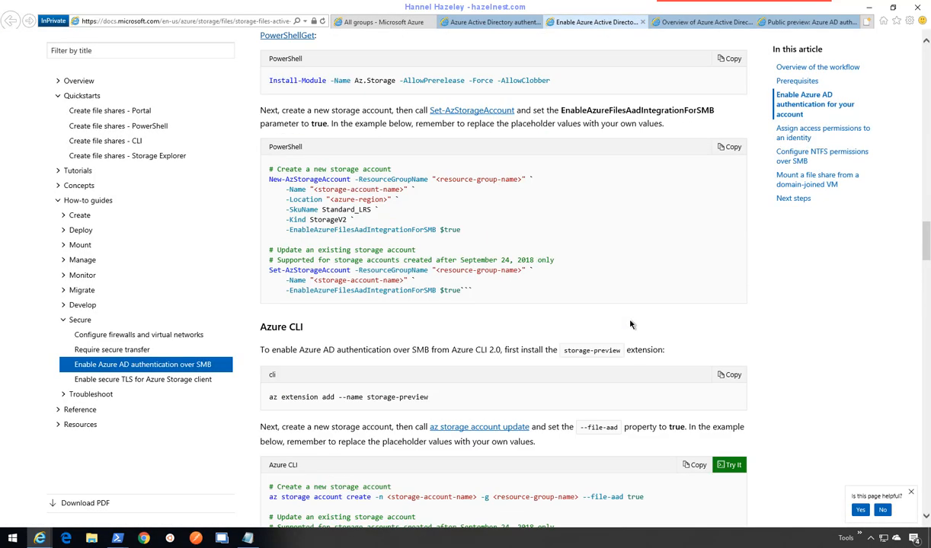
scroll(629, 324, "down", 5)
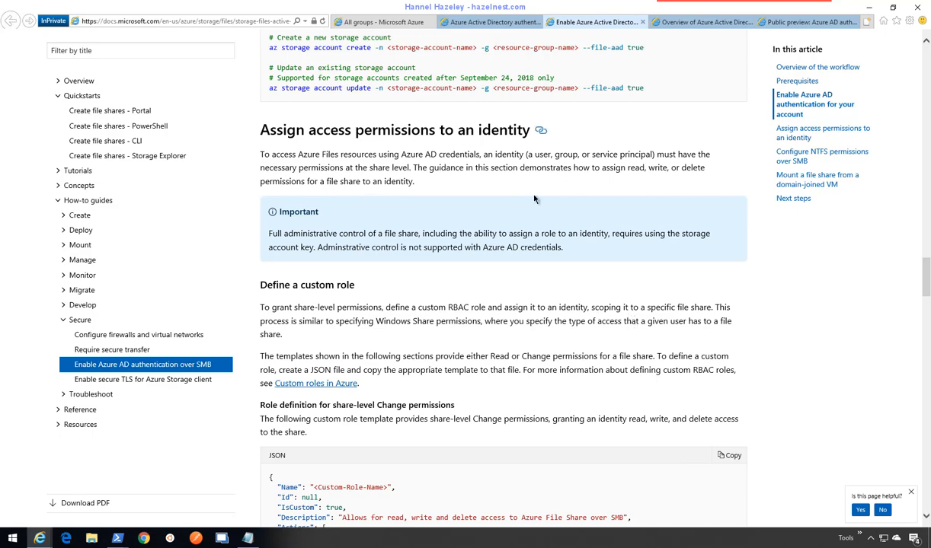
scroll(535, 204, "down", 3)
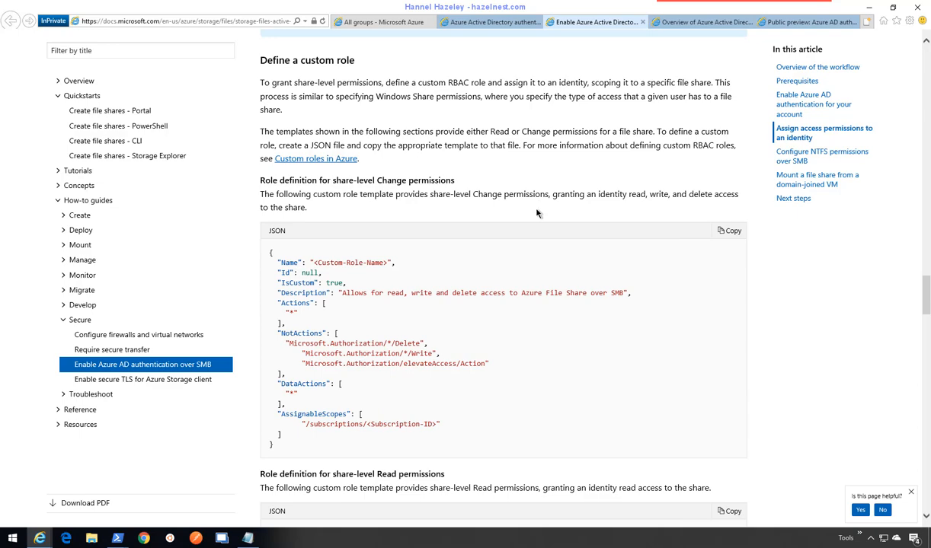
scroll(536, 213, "down", 2)
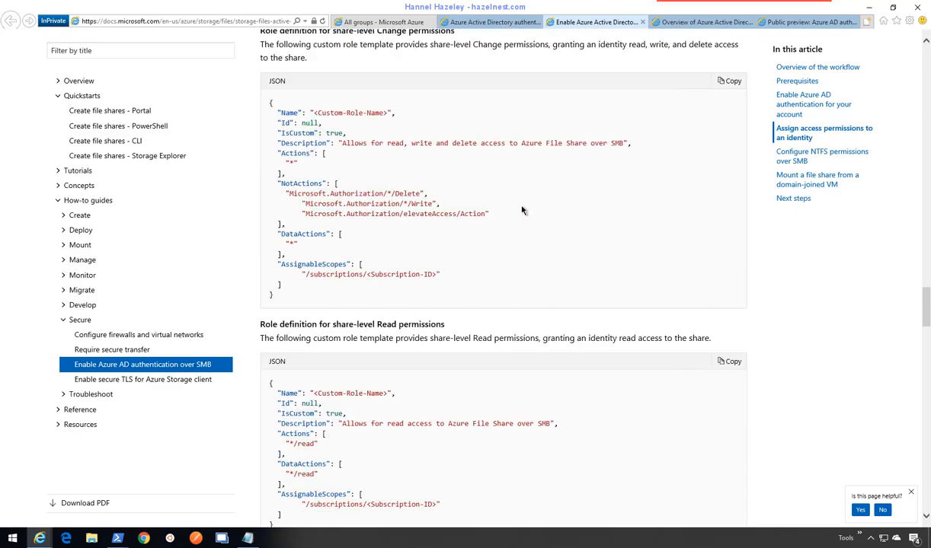
left_click(252, 540)
right_click(252, 539)
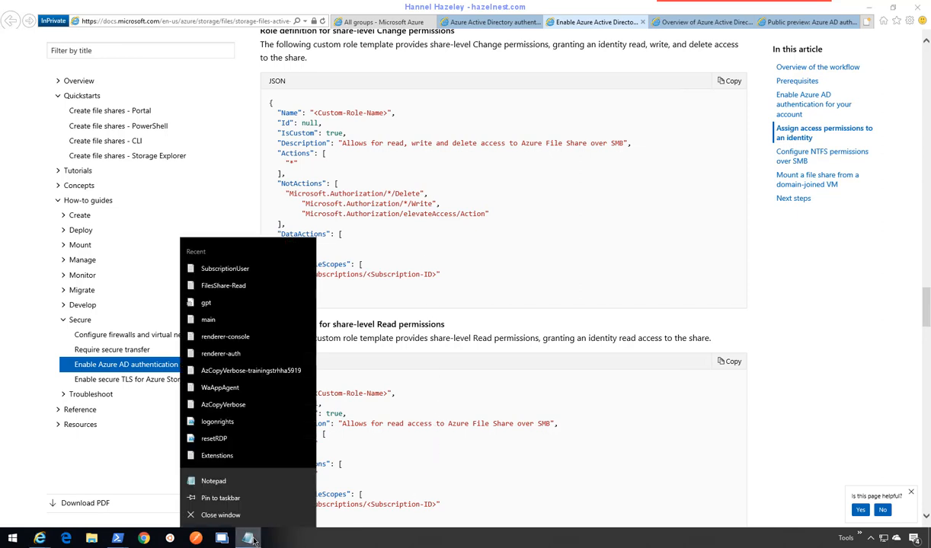
- Open two new blank Notepad windows from the taskbar
left_click(221, 483)
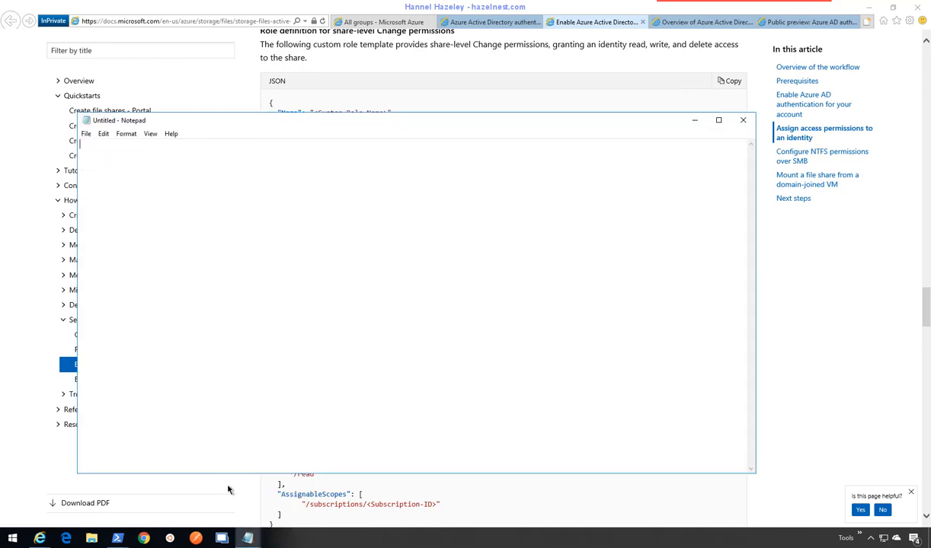
left_click(249, 539)
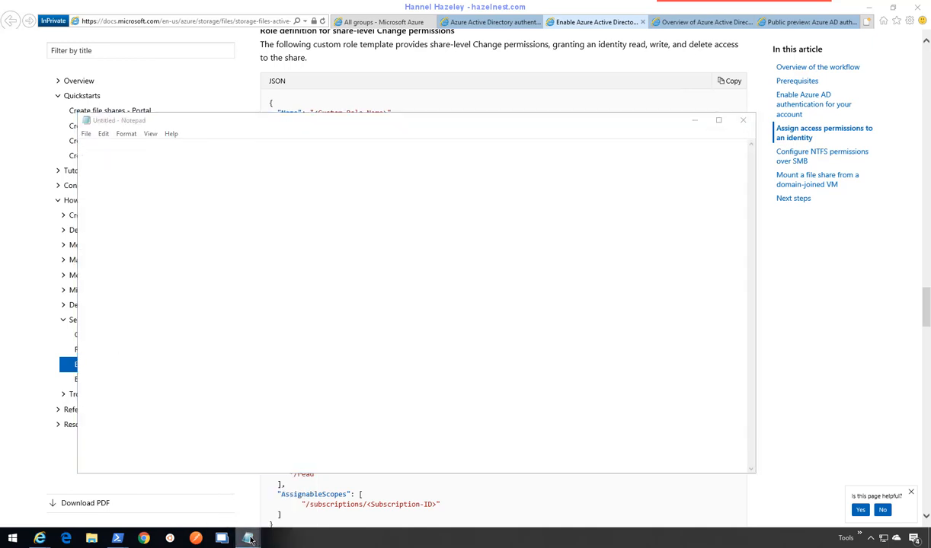
right_click(249, 539)
left_click(221, 483)
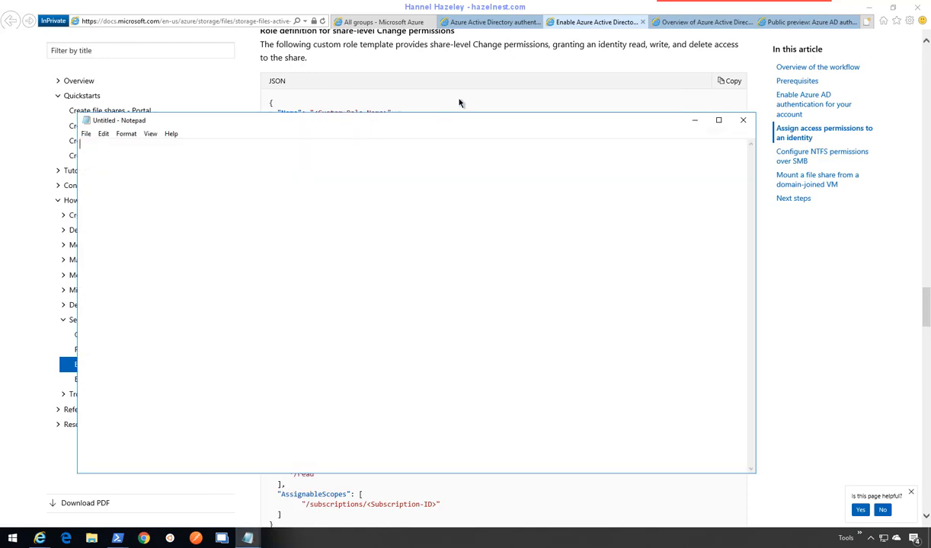
- Copy the share-level Change role JSON template from the docs and paste it into a blank Notepad
left_click(459, 102)
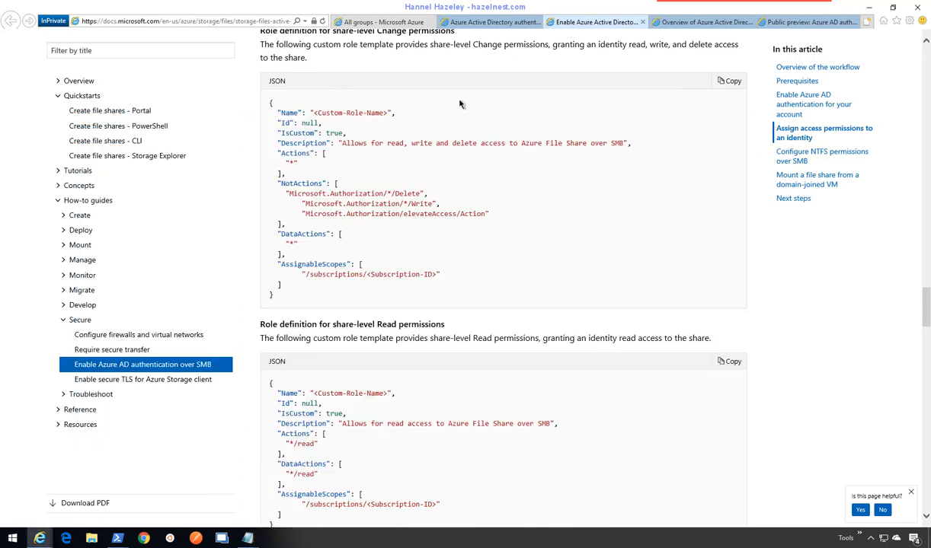
left_click(730, 83)
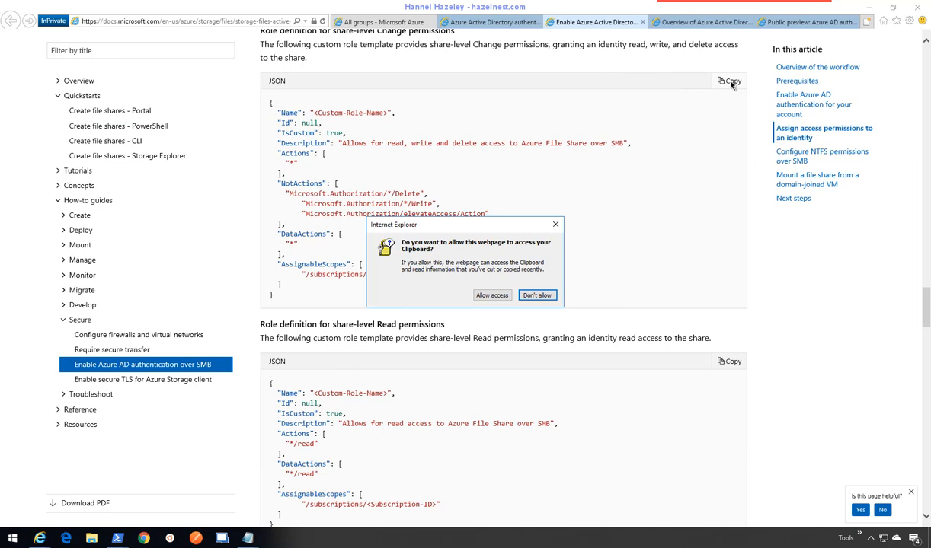
left_click(489, 295)
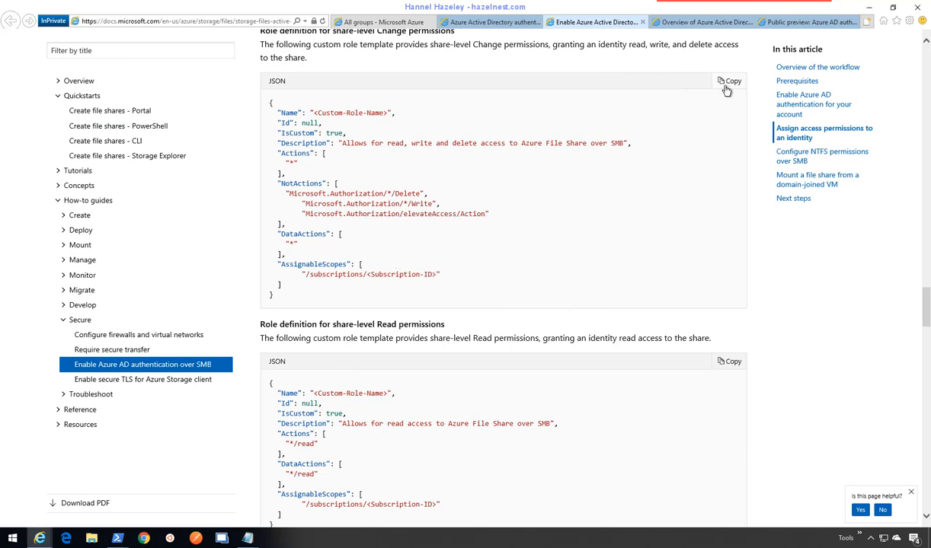
mouse_move(248, 537)
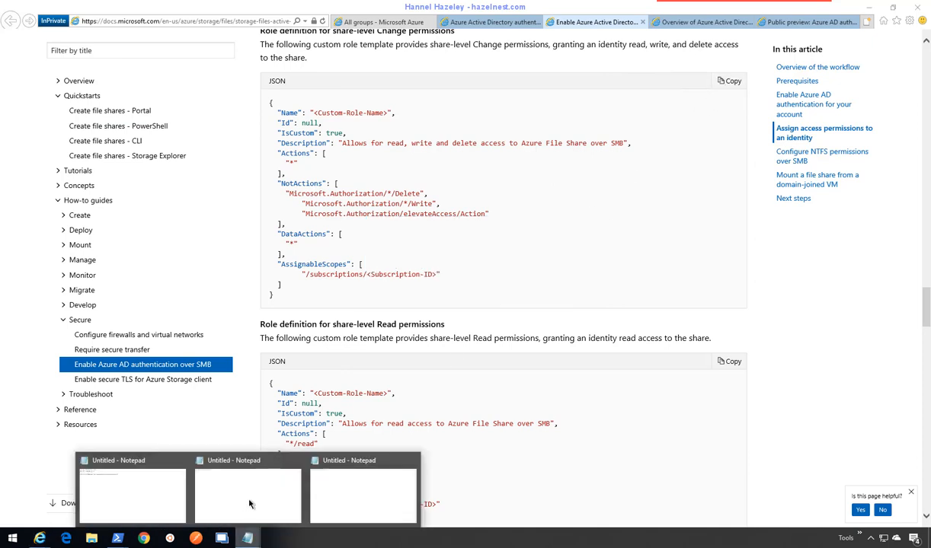
left_click(249, 504)
right_click(193, 275)
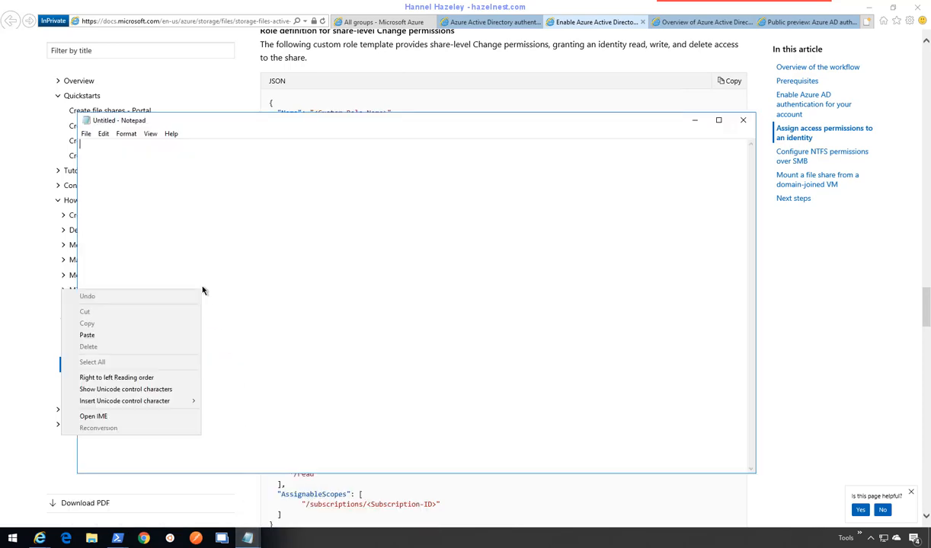
left_click(87, 335)
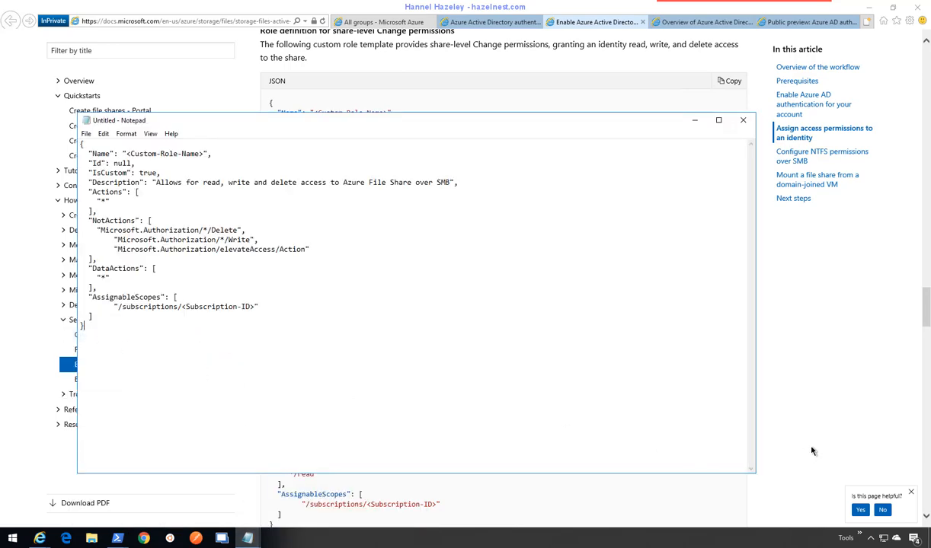
- Copy the share-level Read role JSON template from the docs
left_click(812, 452)
scroll(673, 446, "down", 2)
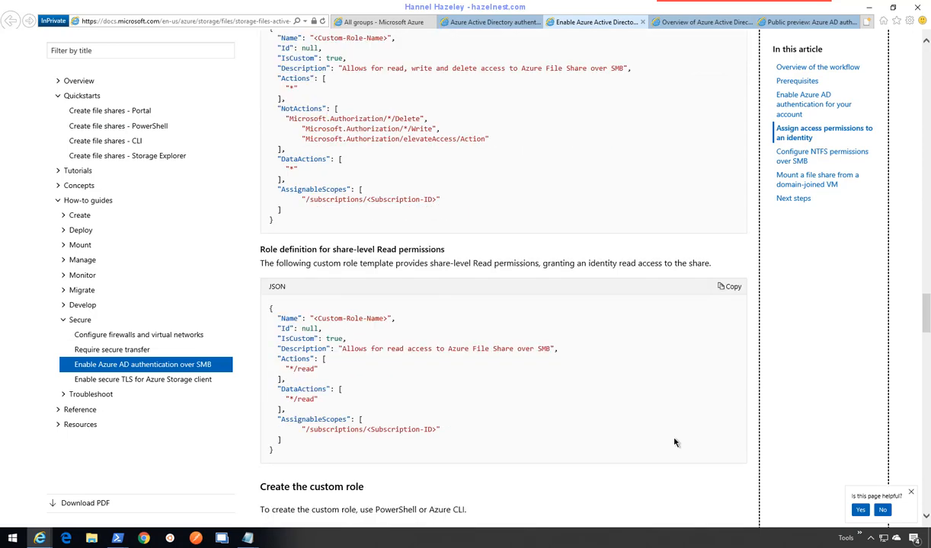
left_click(729, 214)
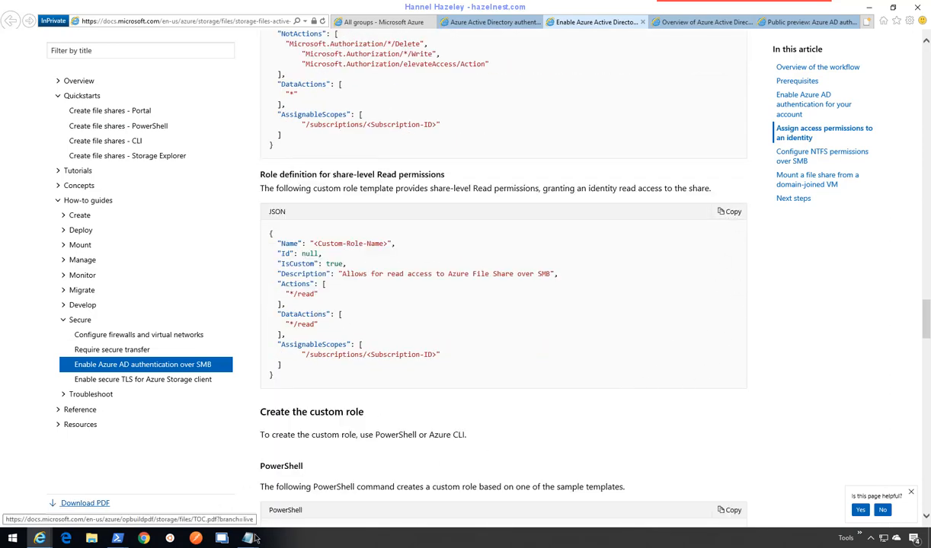
- Paste the Read role JSON template into another empty Notepad document
mouse_move(246, 535)
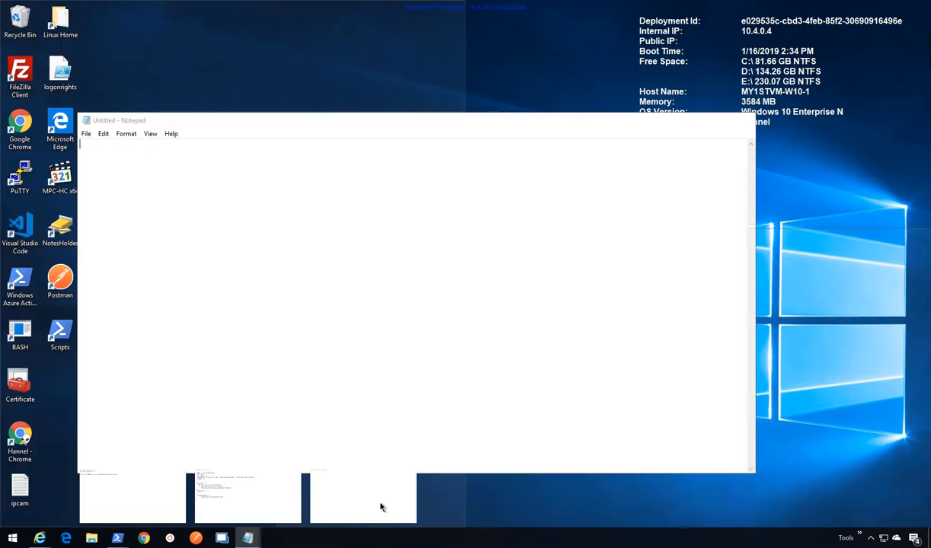
left_click(381, 506)
right_click(414, 292)
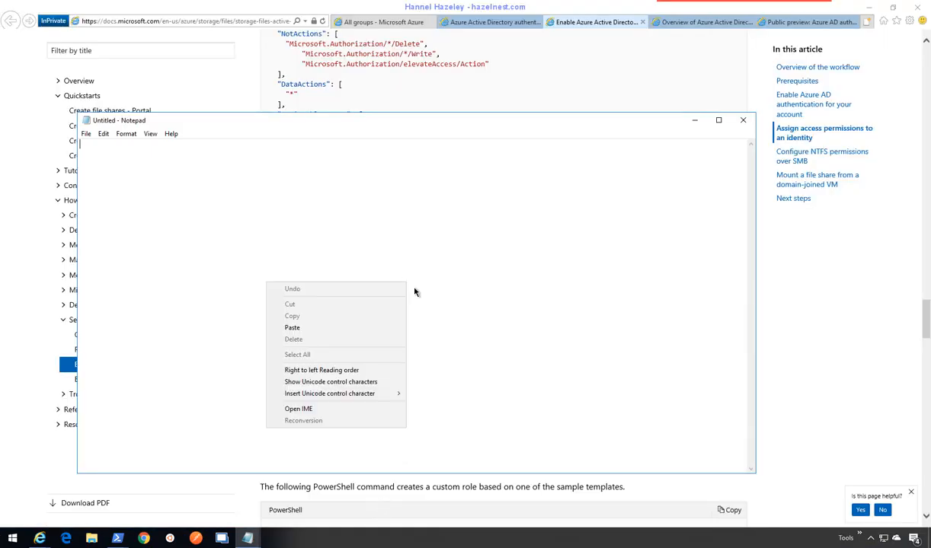
left_click(292, 328)
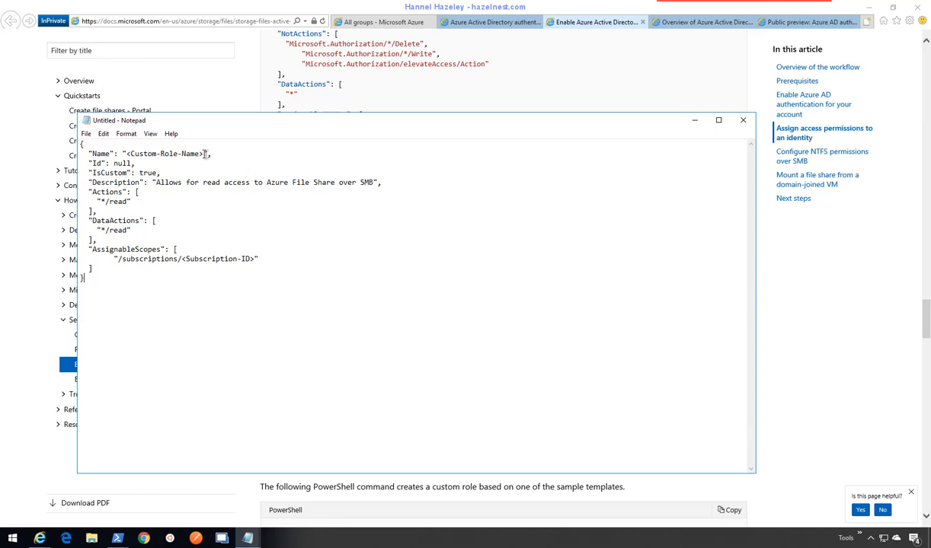
- Rename the role to Azfiles--Read and replace <Subscription-ID> with the real subscription ID
left_click_drag(205, 154, 125, 154)
type("AzFilesRead")
left_click(156, 154)
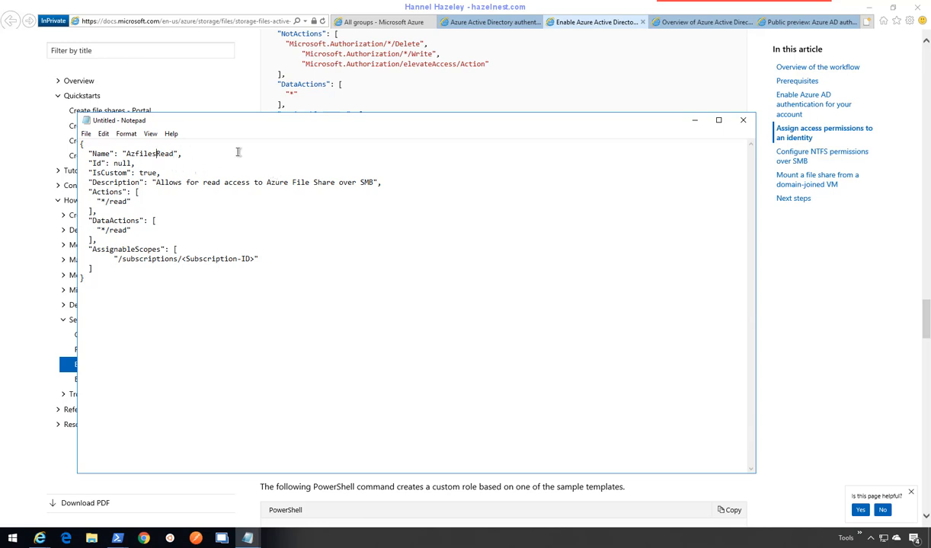
type("--")
left_click(256, 259)
left_click_drag(181, 259, 267, 259)
key("ctrl+v")
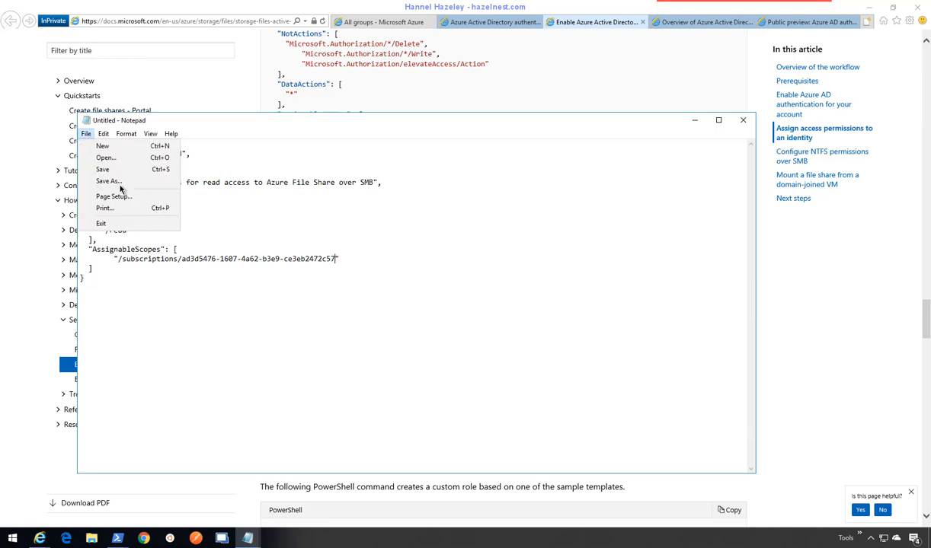
- In Save As, create a new Azfiles folder under C:\Temp and open it
left_click(117, 183)
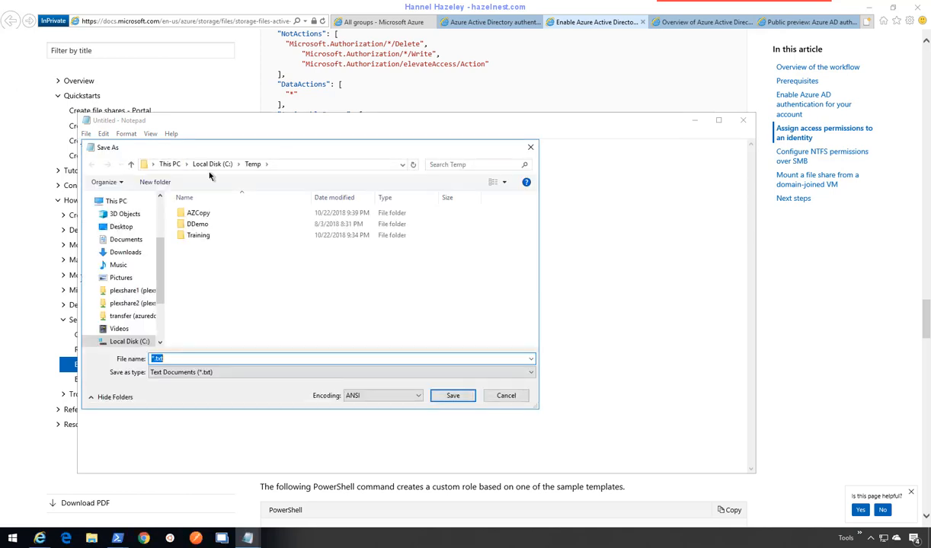
left_click(156, 182)
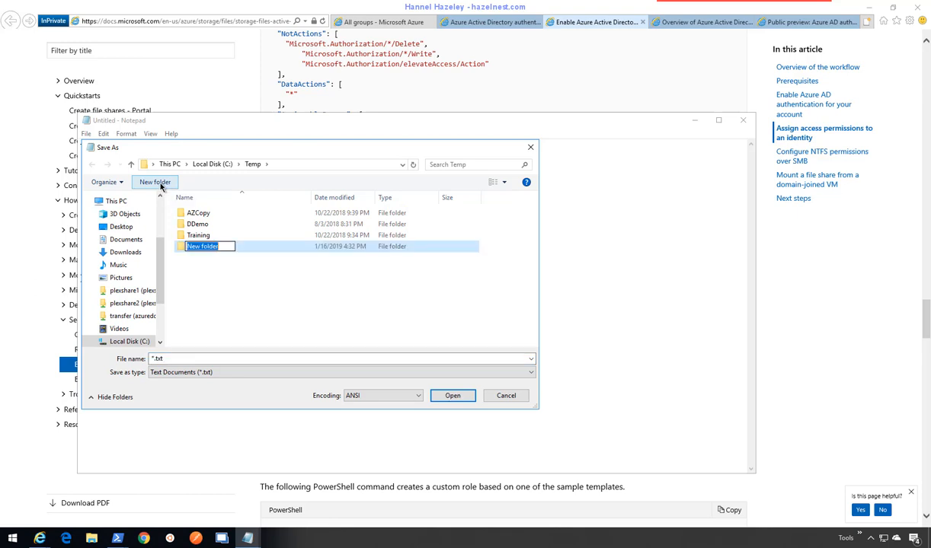
type("Azfiles")
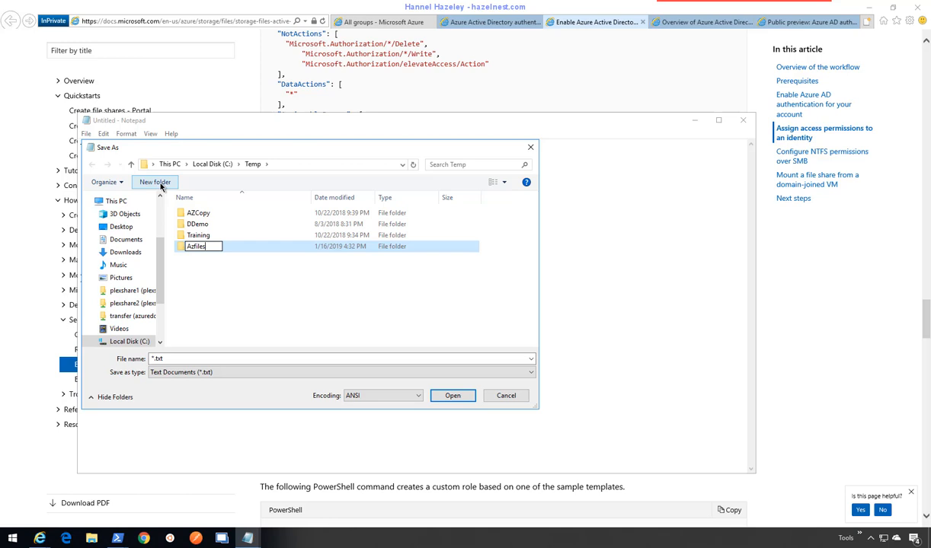
key("Return")
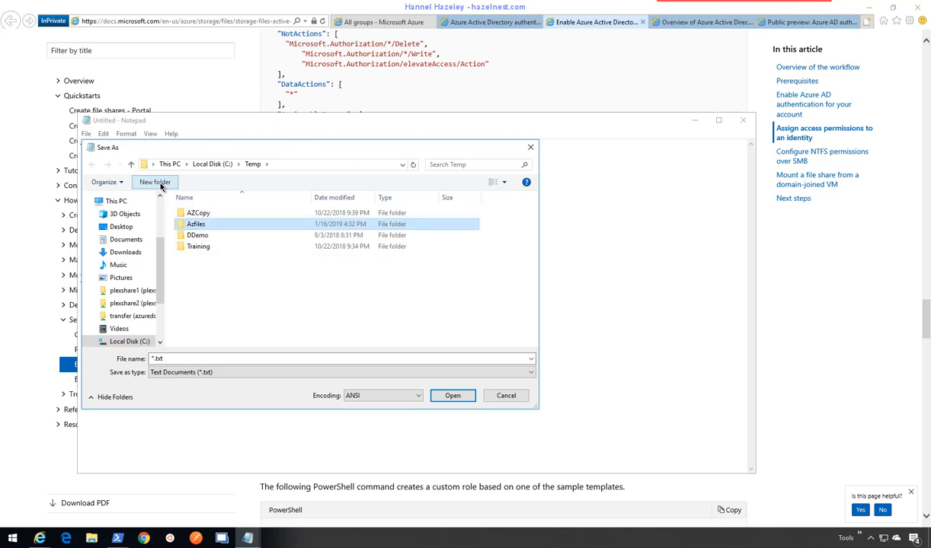
key("Return")
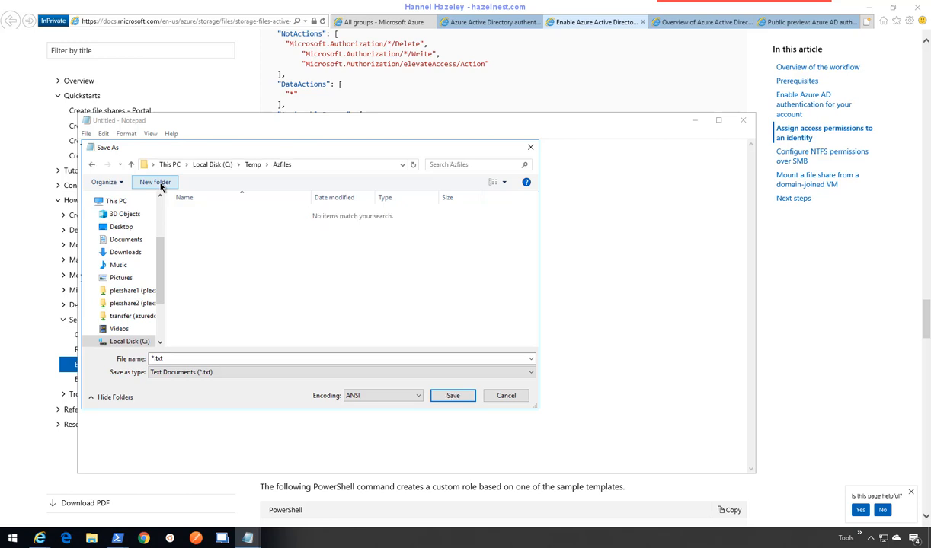
left_click(215, 117)
left_click_drag(314, 146, 494, 164)
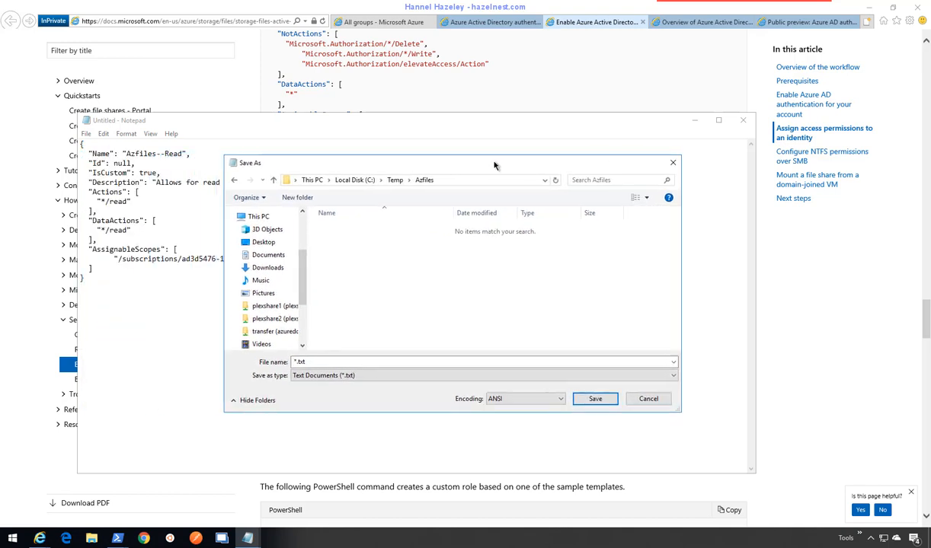
- Save the document as Azfiles--Read.json with file type All Files
left_click(394, 379)
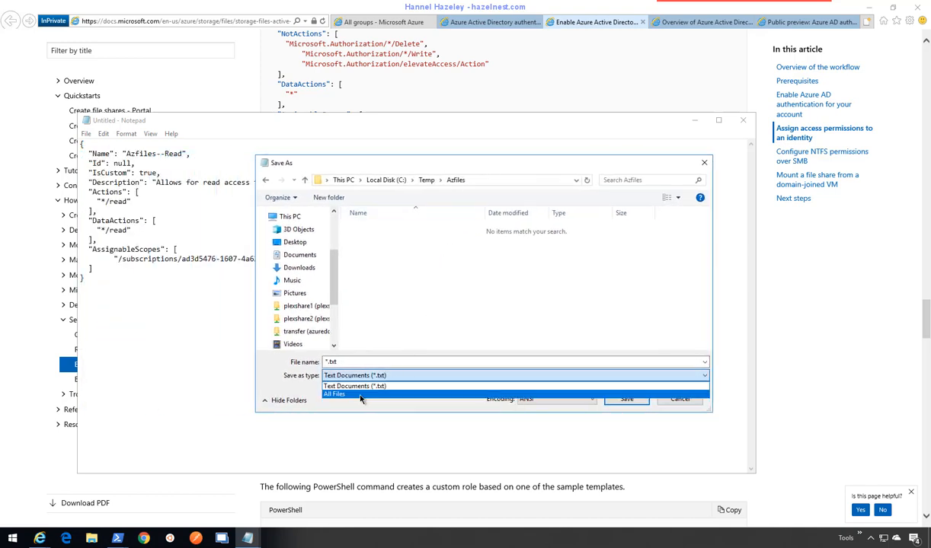
left_click(358, 390)
left_click(340, 362)
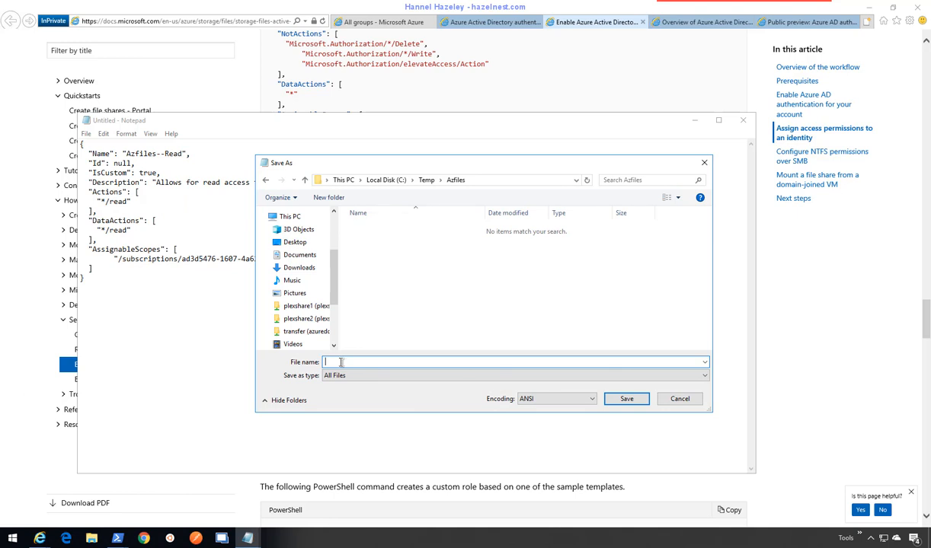
type("ad3d5476-1607-4a62-b3e9-ce3eb2472c57")
left_click_drag(440, 363, 264, 361)
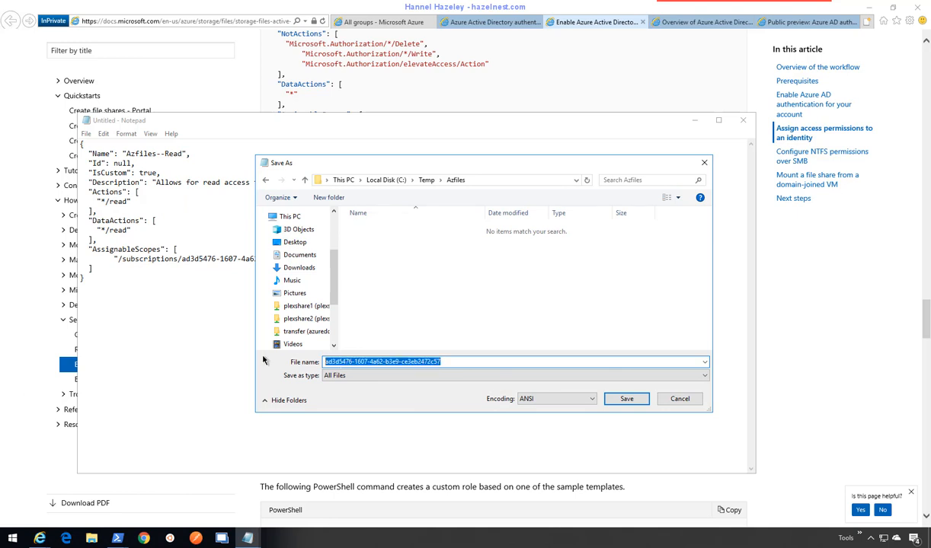
type("Az")
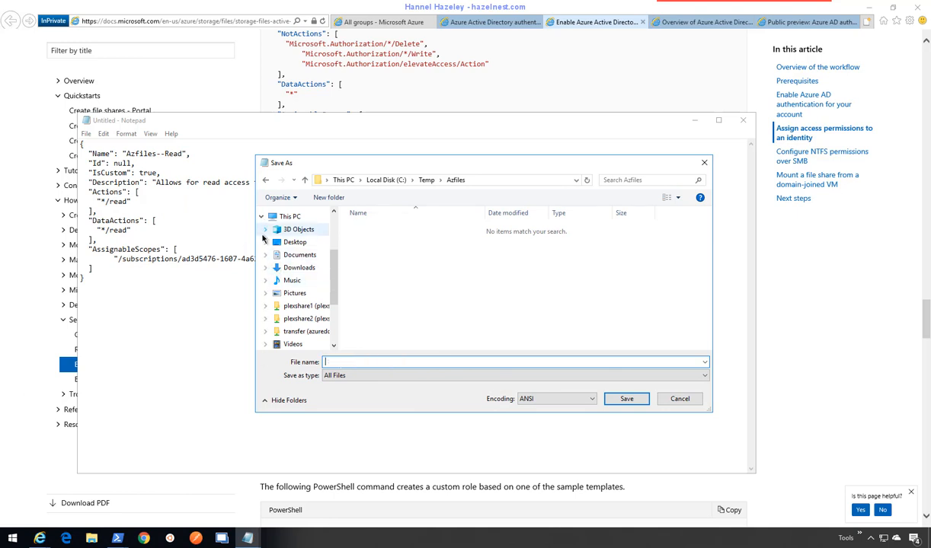
type("files--Read.json")
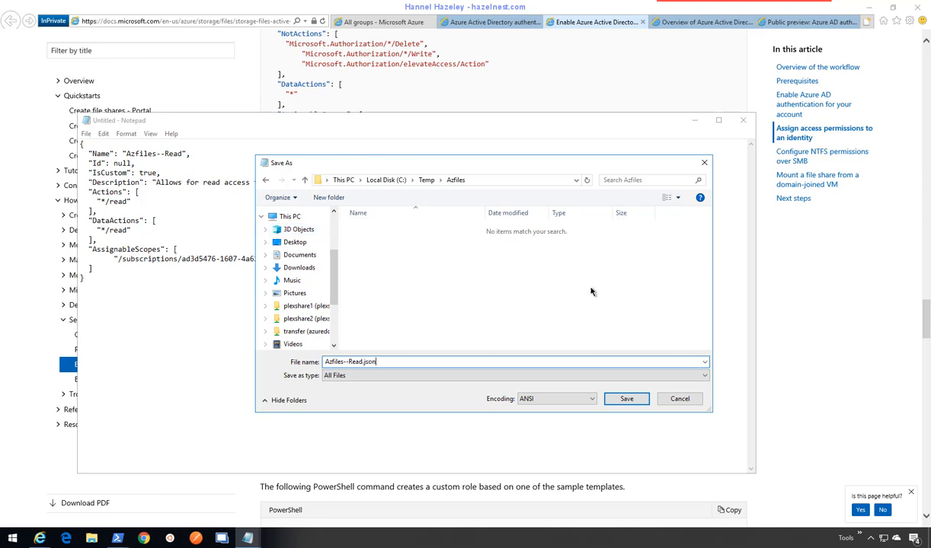
left_click(627, 399)
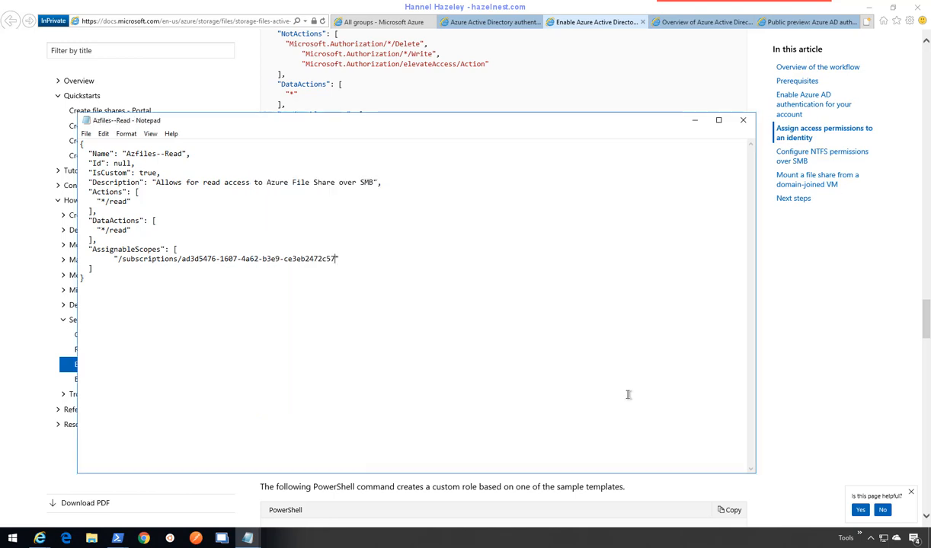
- Copy the subscription ID from the AssignableScopes line
left_click_drag(336, 259, 182, 259)
right_click(206, 273)
left_click(84, 295)
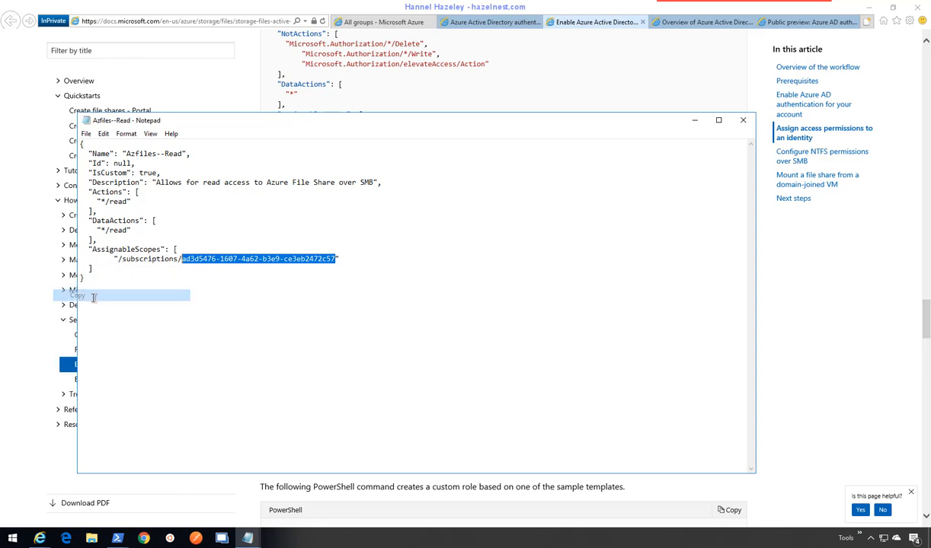
- Close the Azfiles--Read file and paste the subscription ID over <Subscription-ID> in the Change template
left_click(744, 123)
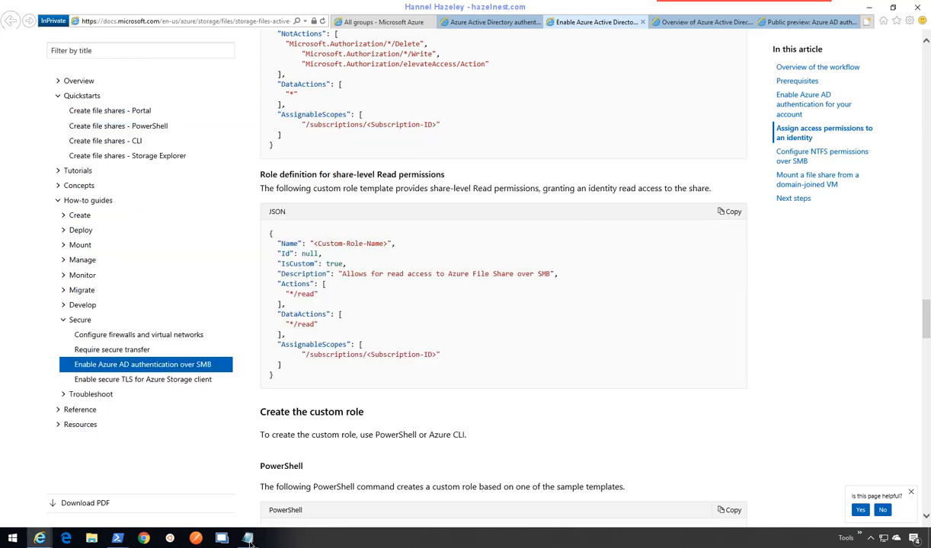
mouse_move(248, 537)
left_click(289, 497)
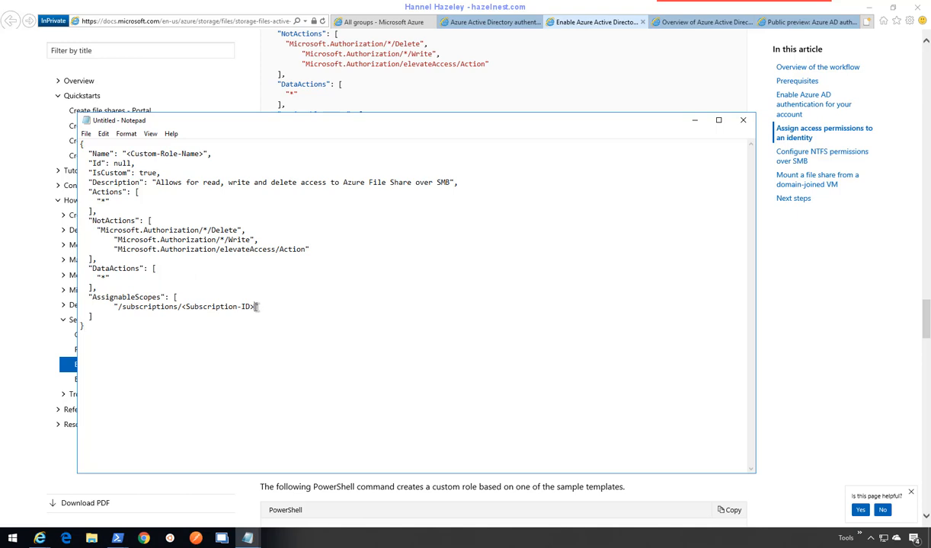
left_click_drag(255, 307, 183, 307)
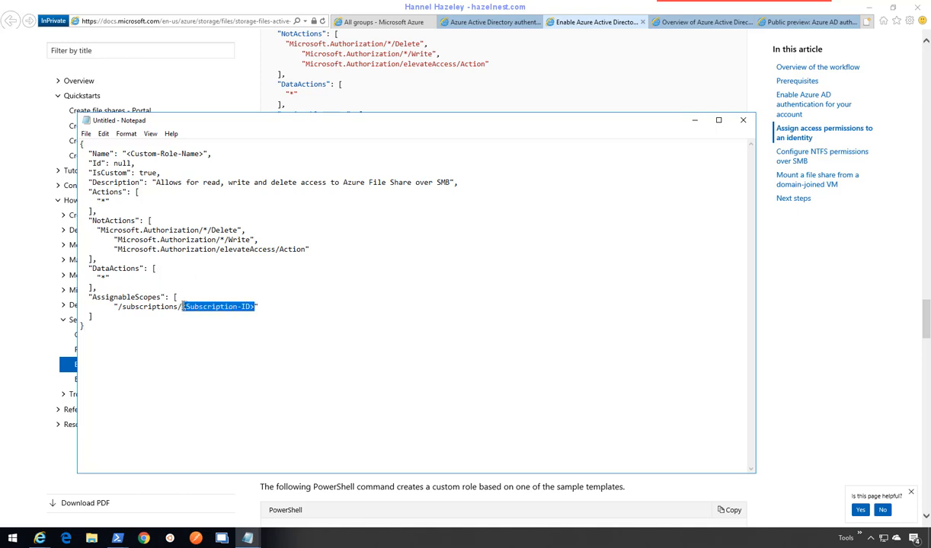
key("ctrl+v")
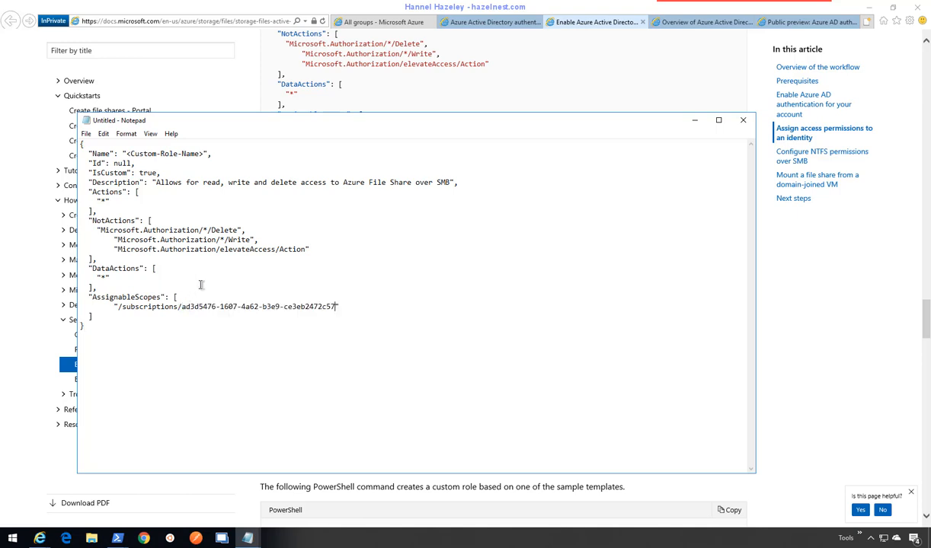
- Replace the custom role name placeholder with Azfiles--Update and select the name
left_click_drag(203, 154, 126, 154)
type("Azfiles--update")
key("BackSpace")
key("BackSpace")
key("BackSpace")
key("BackSpace")
key("BackSpace")
key("BackSpace")
type("Update")
left_click_drag(191, 154, 128, 153)
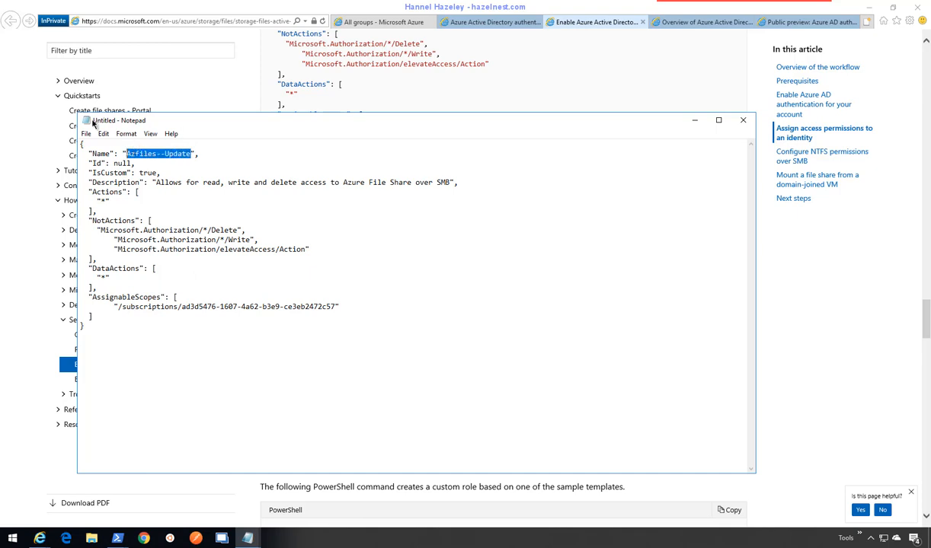
- Save the template as Azfiles--Update.json (All Files type) in C:\Temp\Azfiles, then minimize Notepad
left_click(87, 134)
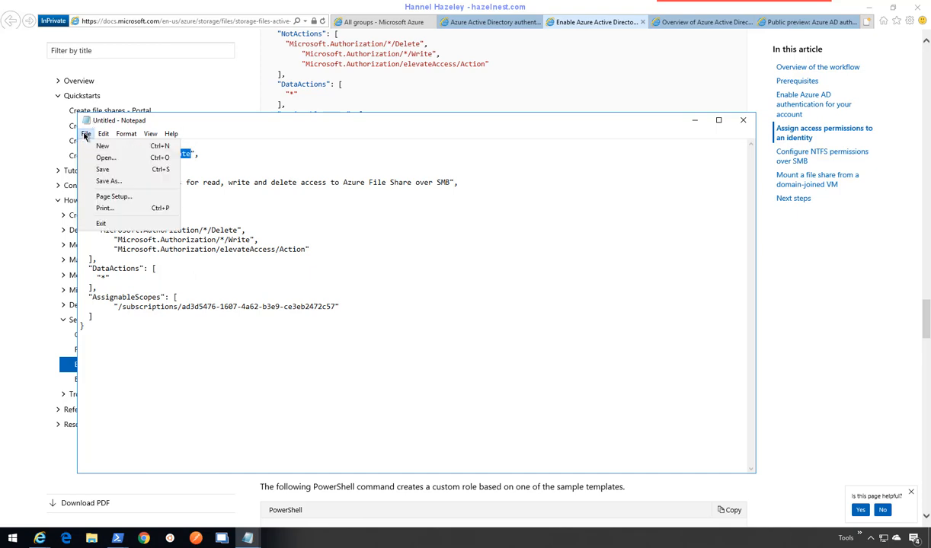
left_click(108, 182)
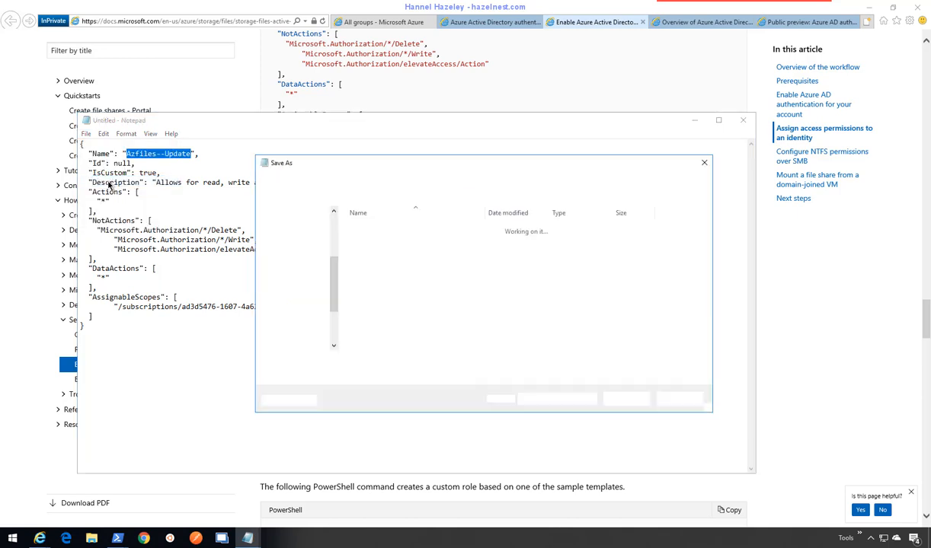
left_click(373, 376)
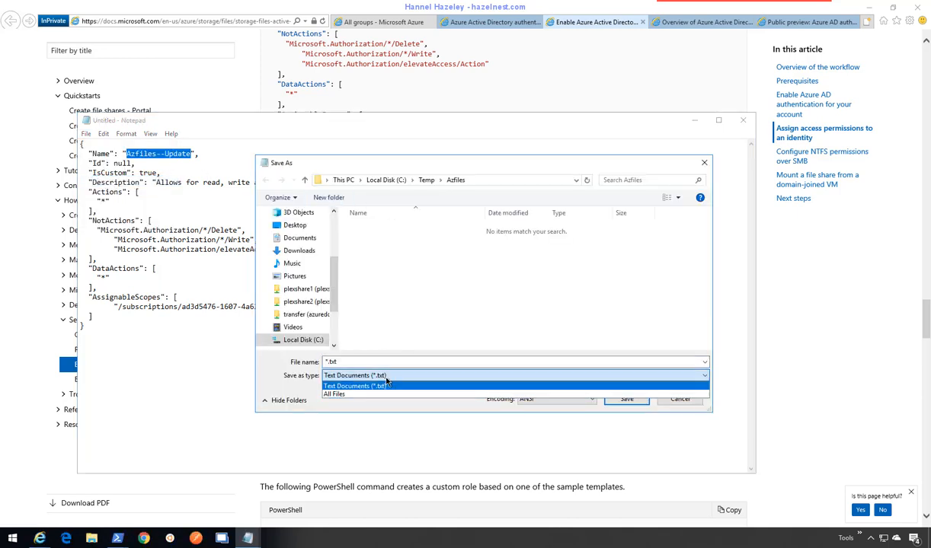
left_click(373, 395)
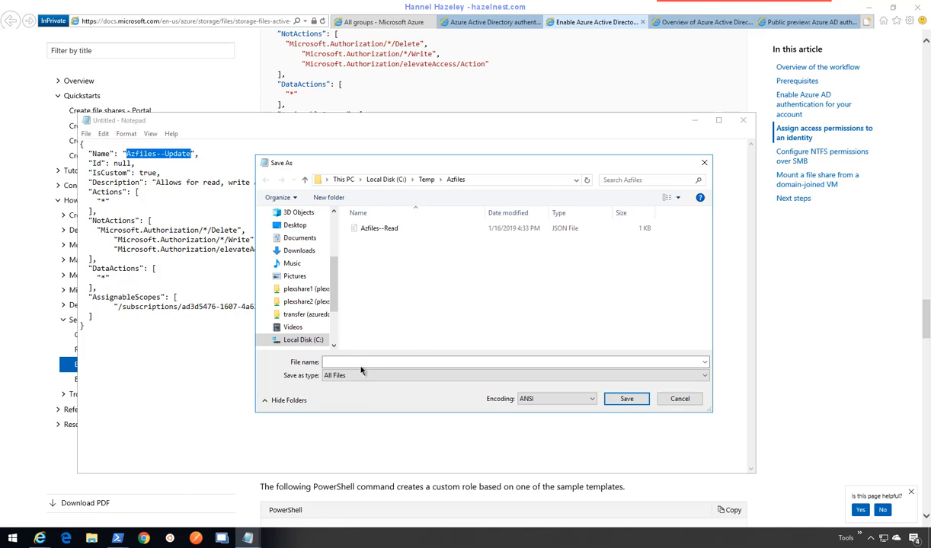
left_click(362, 361)
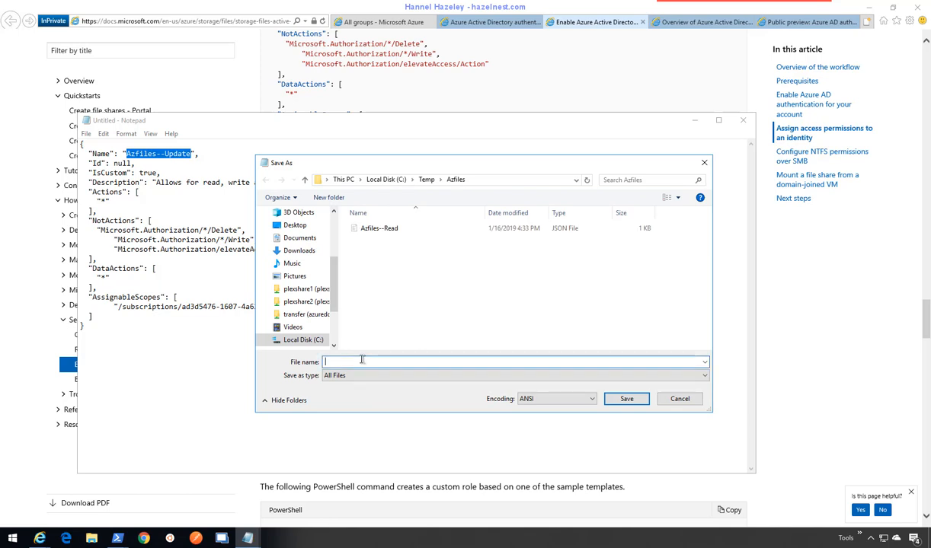
key("ctrl+v")
type(".")
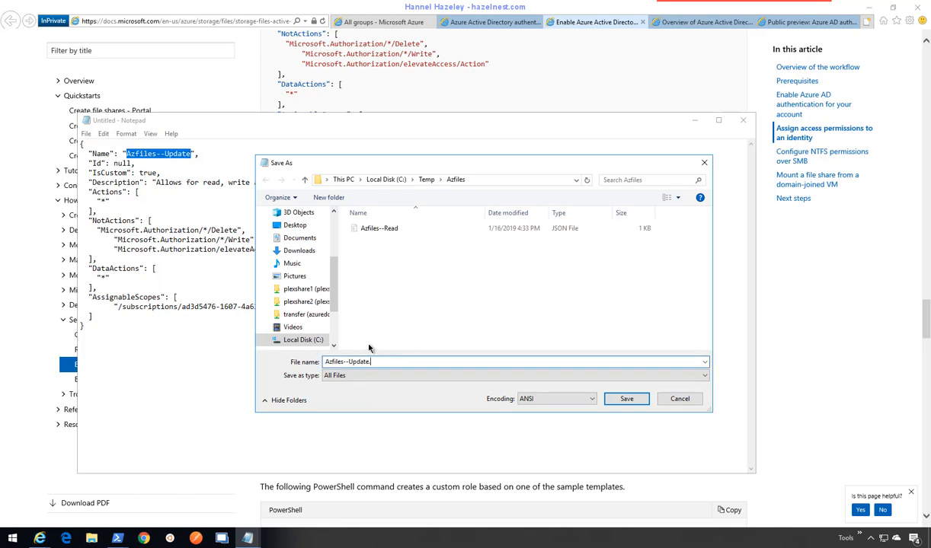
type("json")
left_click(499, 181)
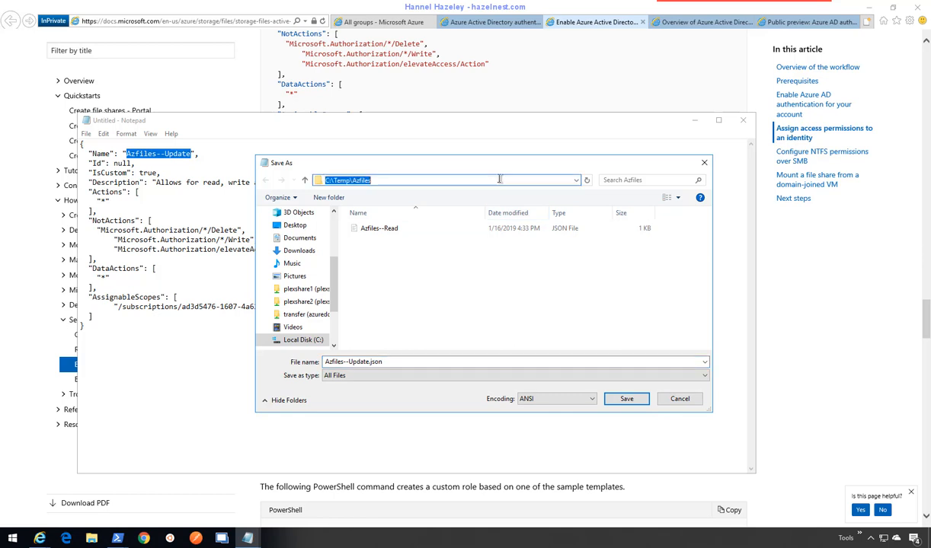
left_click(627, 401)
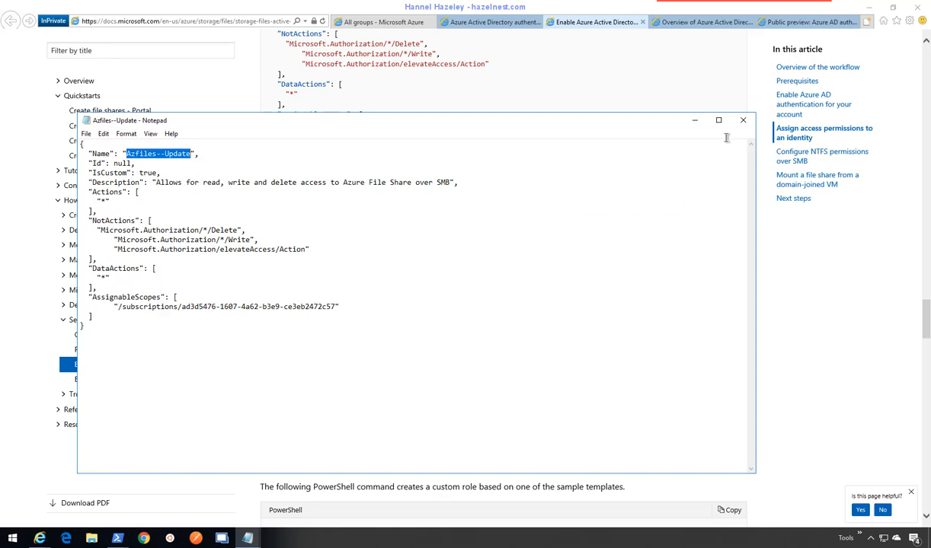
left_click(701, 119)
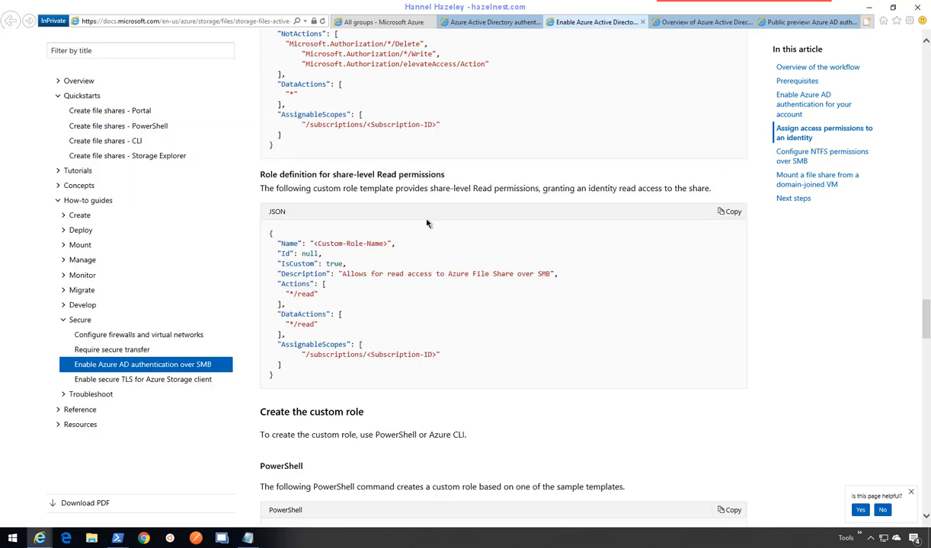
- Scroll to 'Create the custom role' and launch PowerShell as administrator, approving the UAC prompt
scroll(653, 388, "down", 1)
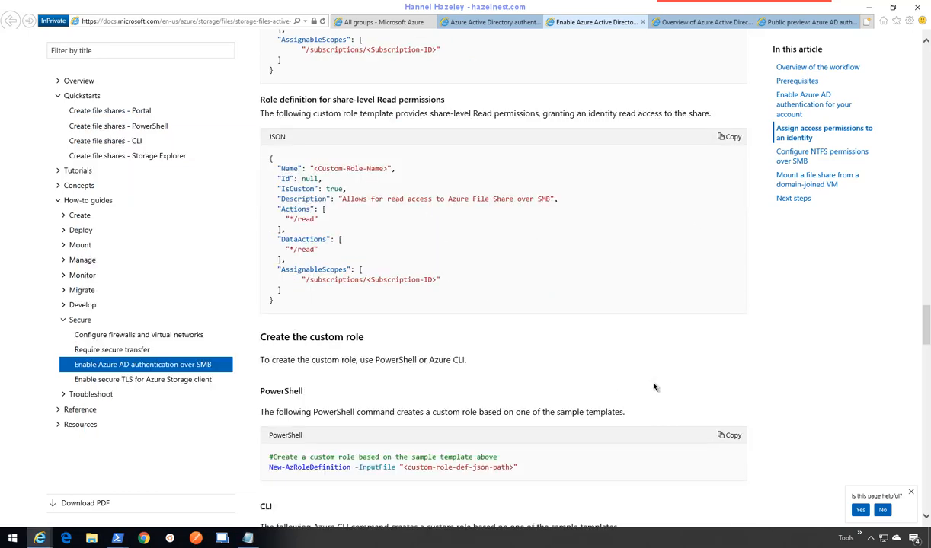
scroll(653, 388, "down", 3)
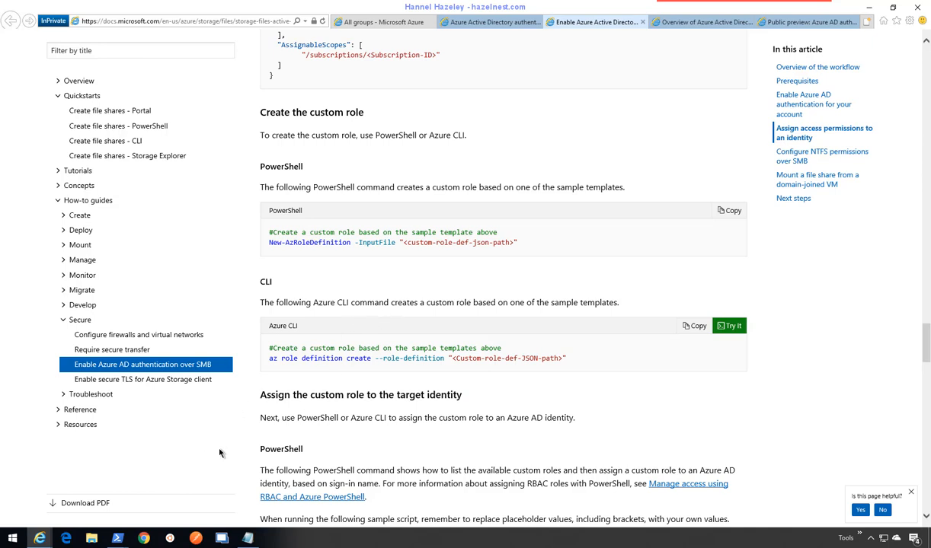
right_click(118, 538)
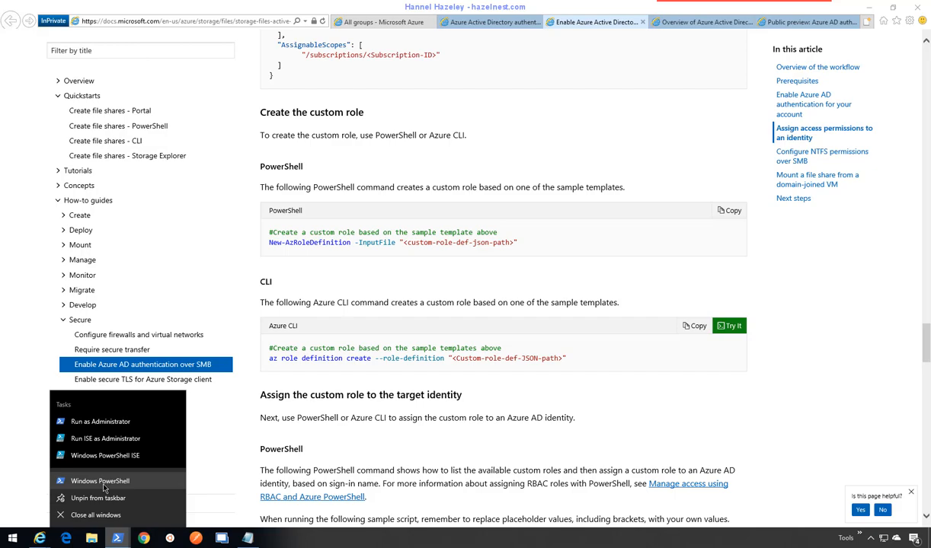
left_click(113, 423)
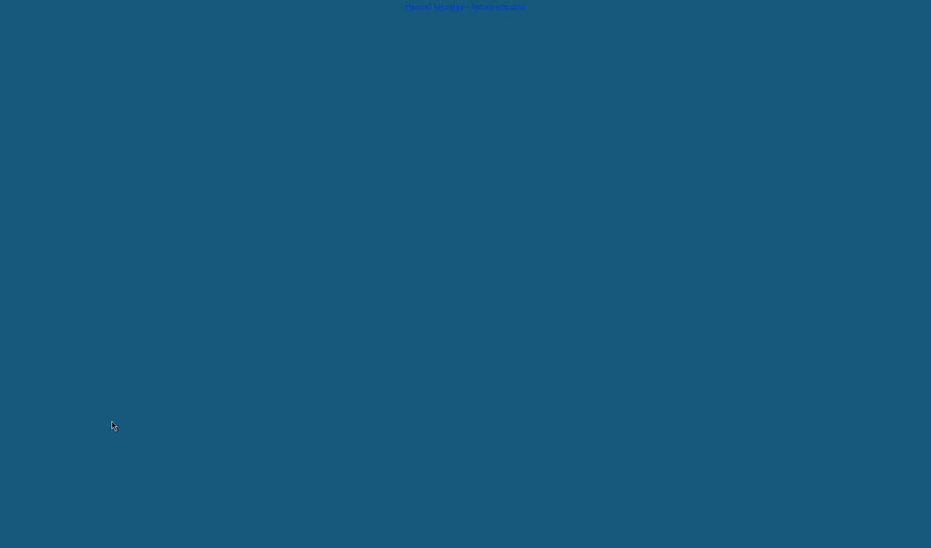
left_click(426, 340)
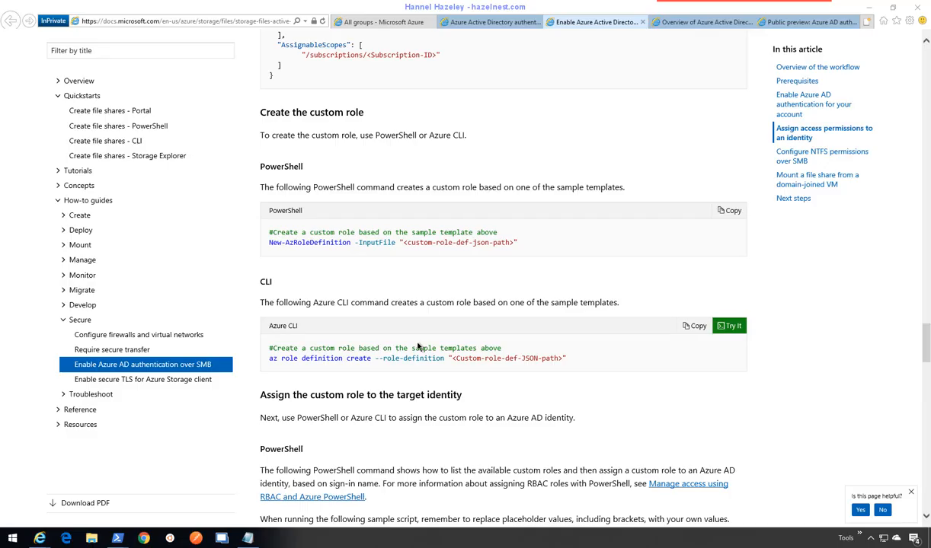
- Change the PowerShell working directory to C:\Temp\Azfiles
left_click_drag(177, 11, 318, 169)
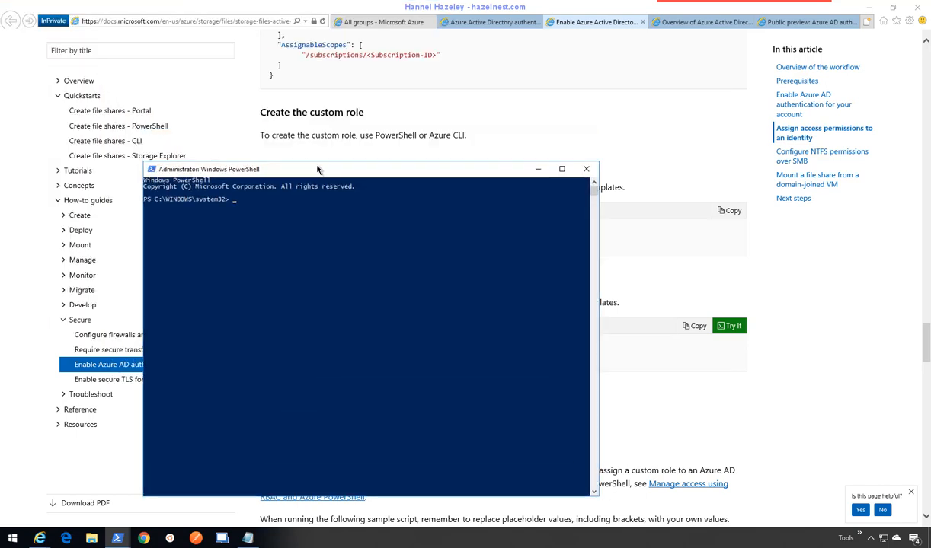
type("cd C:\\Temp\\AzFiles")
key("Return")
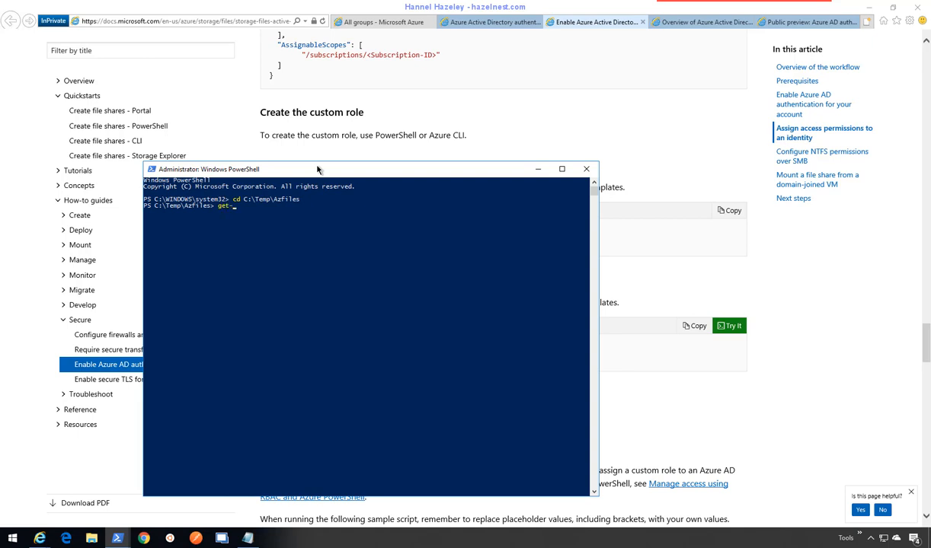
- Run Get-AzureRmContext to confirm the Azure IC - Demo subscription is current
type("ermcont")
key("Tab")
key("Tab")
key("Tab")
key("BackSpace")
key("BackSpace")
key("BackSpace")
key("BackSpace")
key("BackSpace")
key("BackSpace")
key("BackSpace")
key("BackSpace")
key("BackSpace")
key("BackSpace")
key("BackSpace")
key("BackSpace")
type("eRmContext")
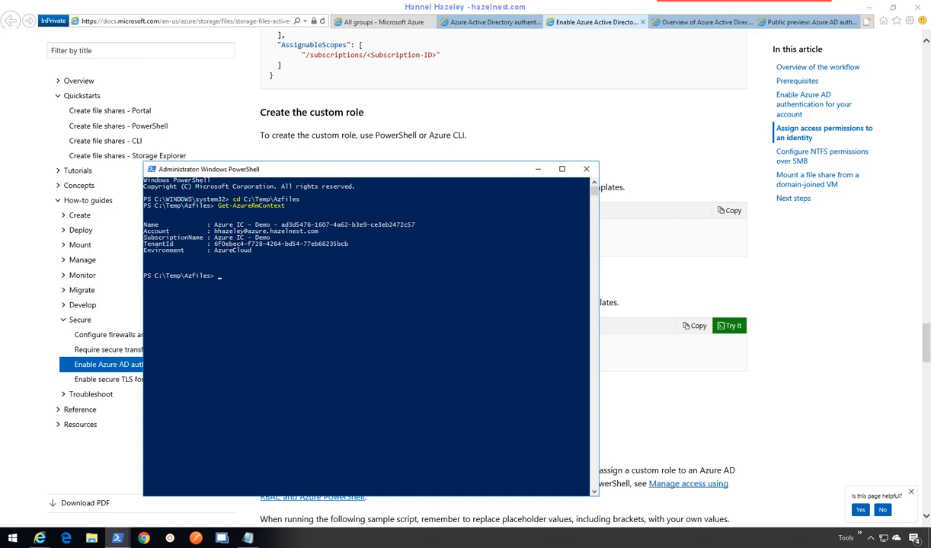
left_click_drag(315, 178, 320, 226)
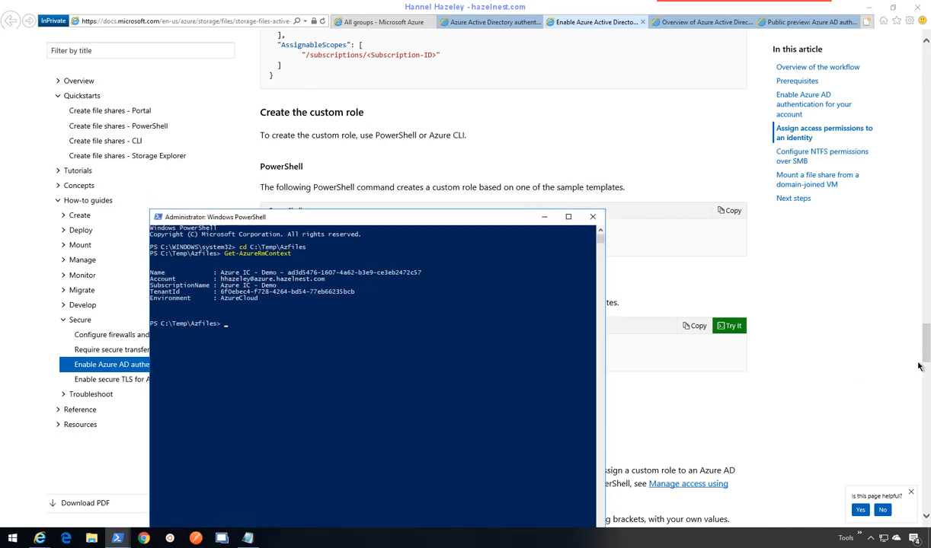
left_click_drag(928, 349, 929, 361)
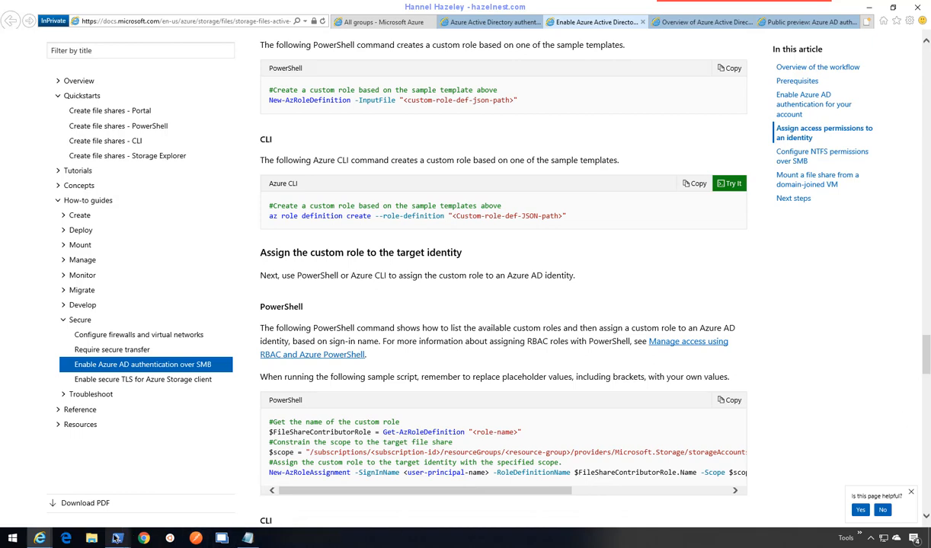
mouse_move(117, 538)
left_click(185, 480)
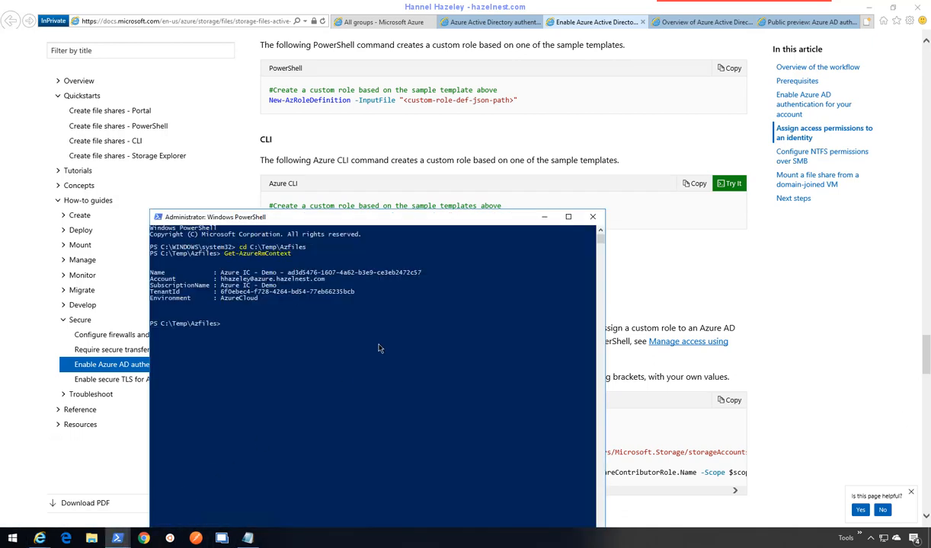
left_click_drag(366, 219, 432, 162)
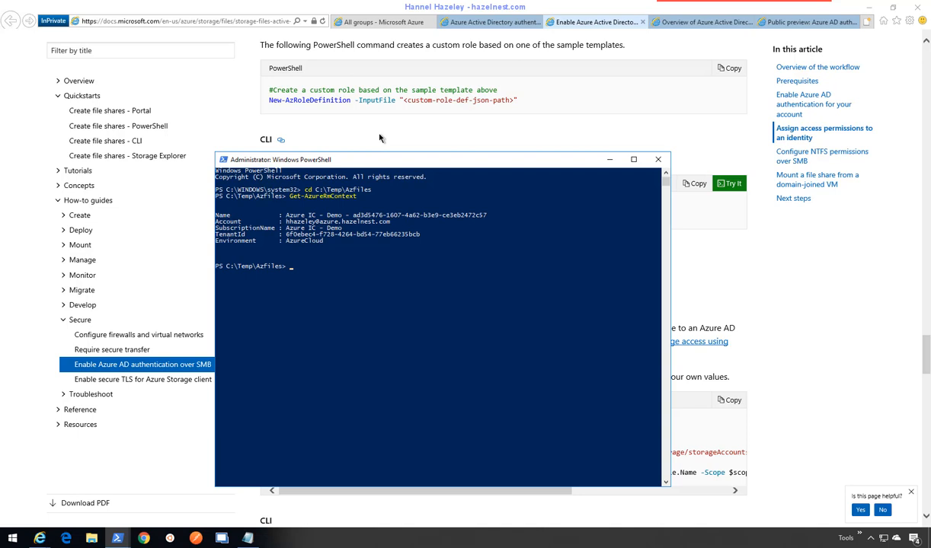
- Create the Azfiles--Read custom role with New-AzureRmRoleDefinition -InputFile .\Azfiles--Read.json
type("new-azurermRolede")
key("Tab")
type("-i")
key("Tab")
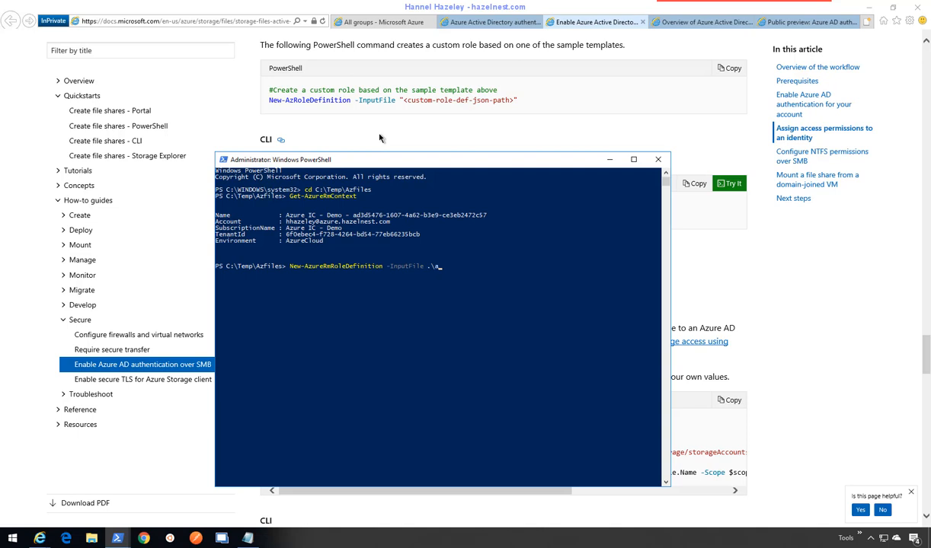
key("Tab")
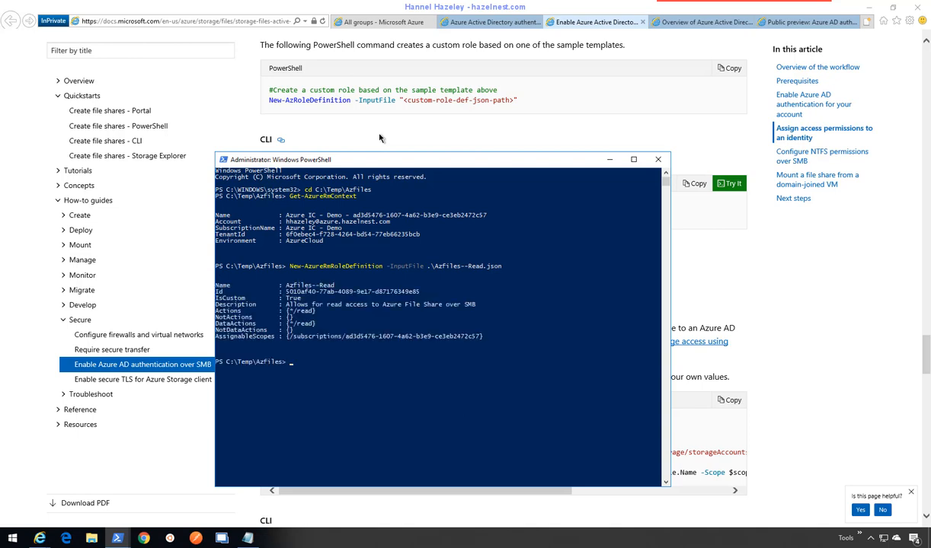
- Rerun the command with .\Azfiles--Update.json to create the Azfiles--Update role
key("Up")
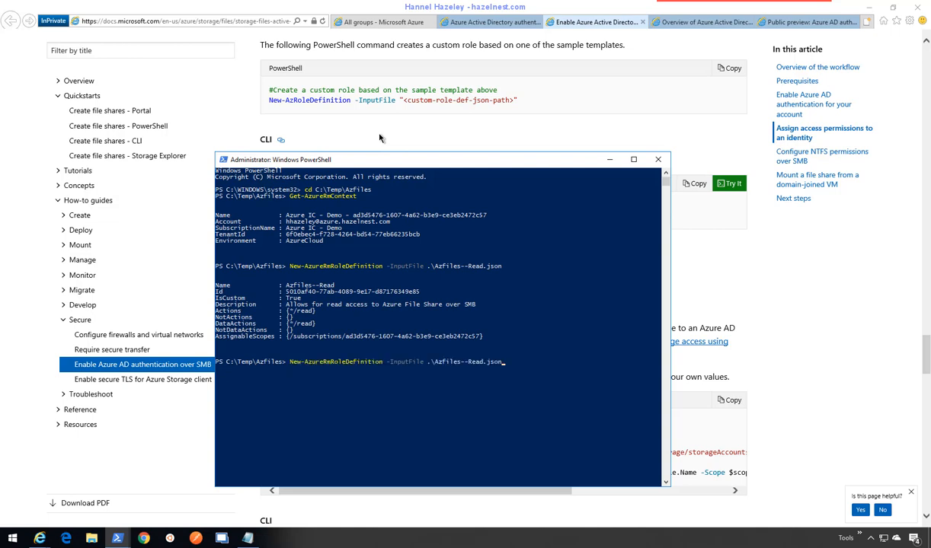
key("BackSpace")
key("BackSpace")
key("BackSpace")
key("BackSpace")
type("Update.json")
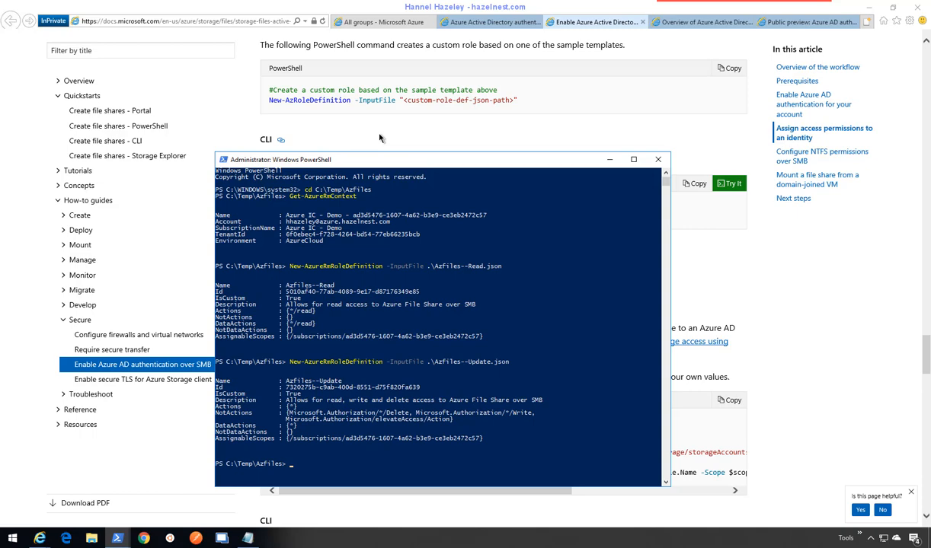
- Scroll the docs to the 'Assign the custom role to the target identity' PowerShell sample
left_click(421, 136)
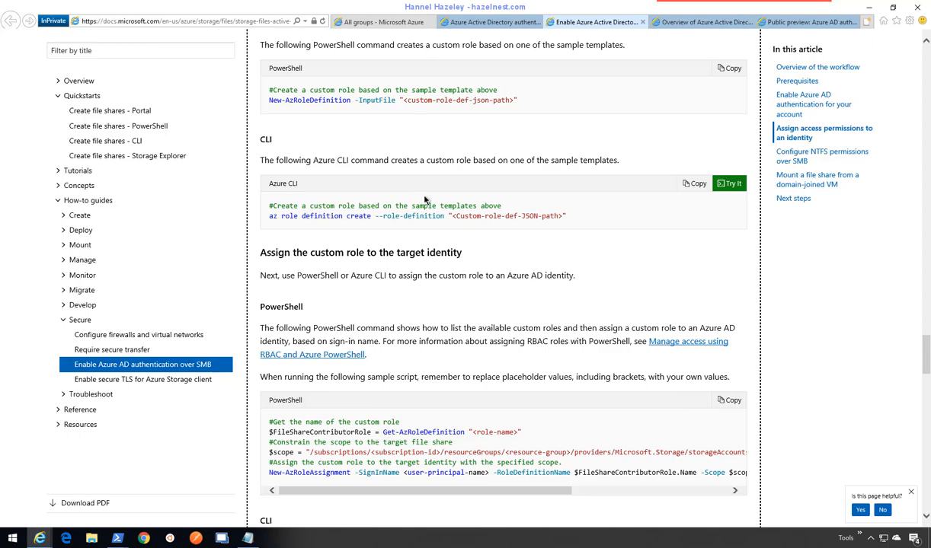
scroll(425, 199, "down", 3)
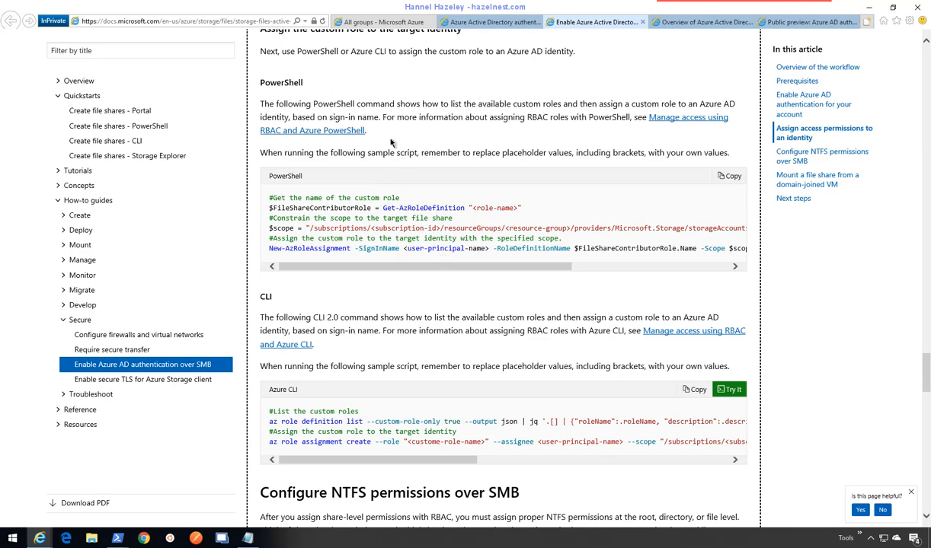
scroll(423, 158, "up", 1)
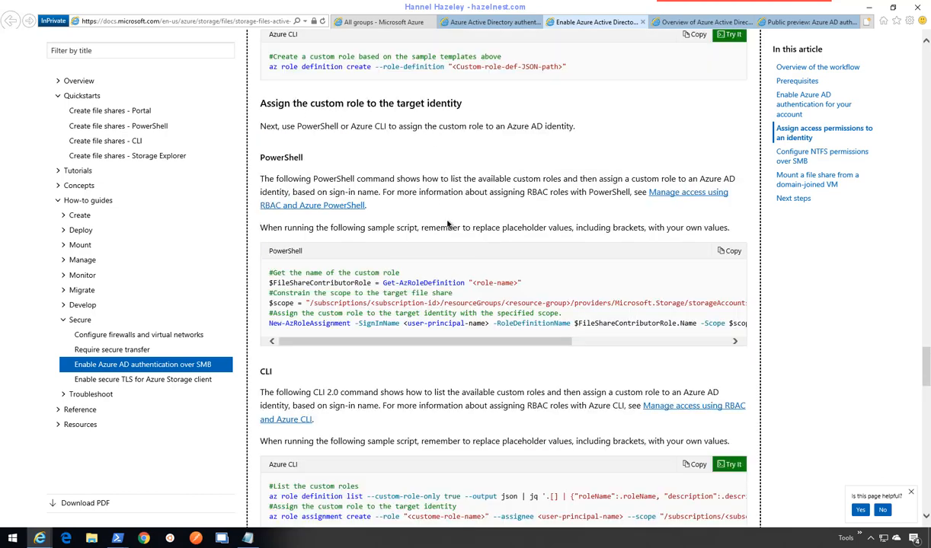
scroll(449, 225, "down", 1)
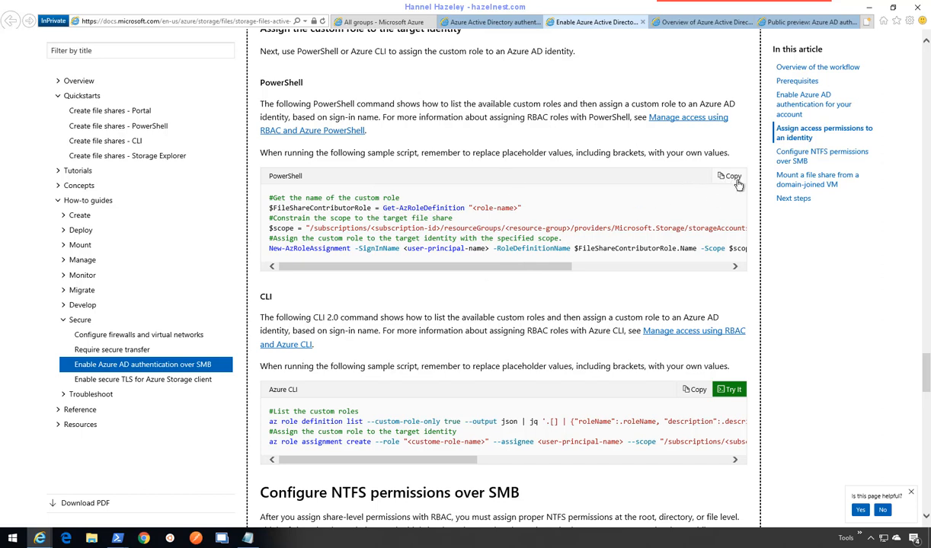
- Paste the role-assignment sample into Notepad with blank lines between parts, then select the user-principal-name placeholder
left_click(248, 538)
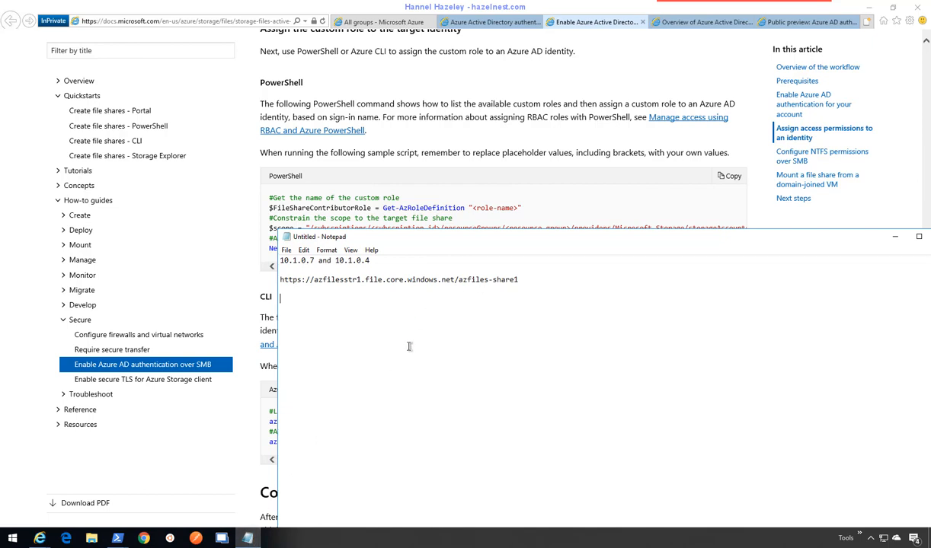
type("#Get the name of the custom role $FileShareContributorRole = Get-AzRoleDefinition \"<role-name>\" #Constrain the scope to the target file share $scope = \"/subscriptions/<subscription-id>/resourceGroups/<resource-group>/providers/Microsoft.Storage/storageAccounts/<storage-account>/fileServices/default/fileshare/<share-name>\" #Assign the custom role to the target identity with the specified scope. New-AzRoleAssignment -SignInName <user-principal-name> -RoleDefinitionName $FileShareContributorRole.Name -Scope $scope")
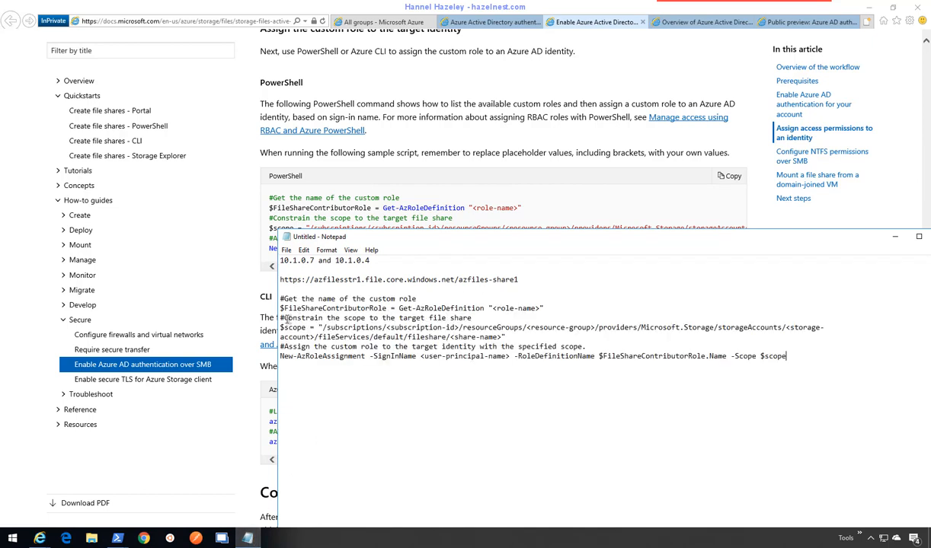
key("Return")
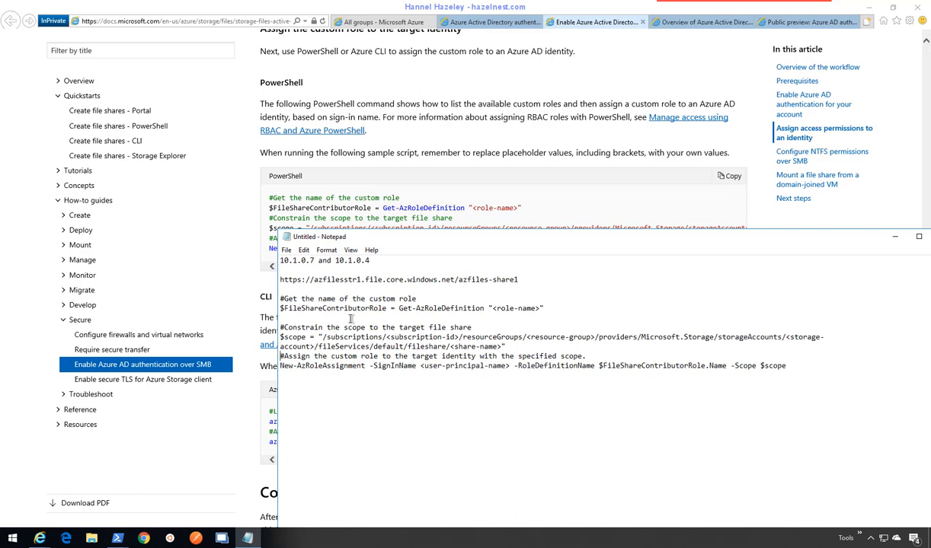
key("Return")
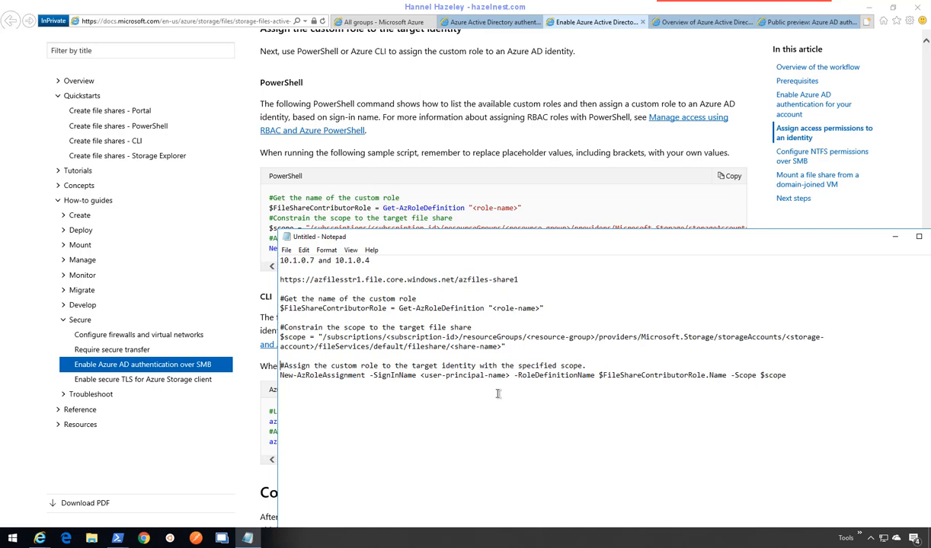
left_click_drag(511, 375, 370, 376)
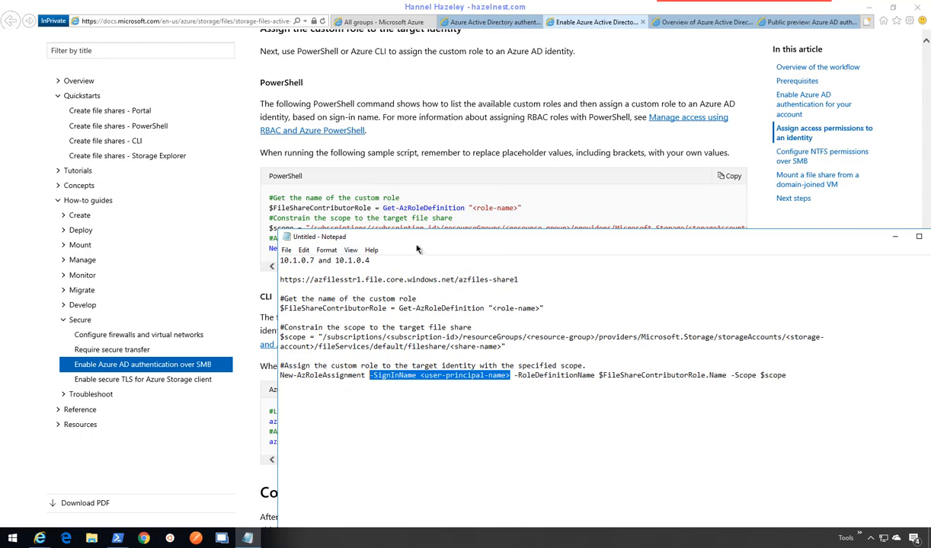
- Copy the Azfiles-Update group's Object ID into the notes under an 'update' label
left_click(383, 23)
left_click(383, 23)
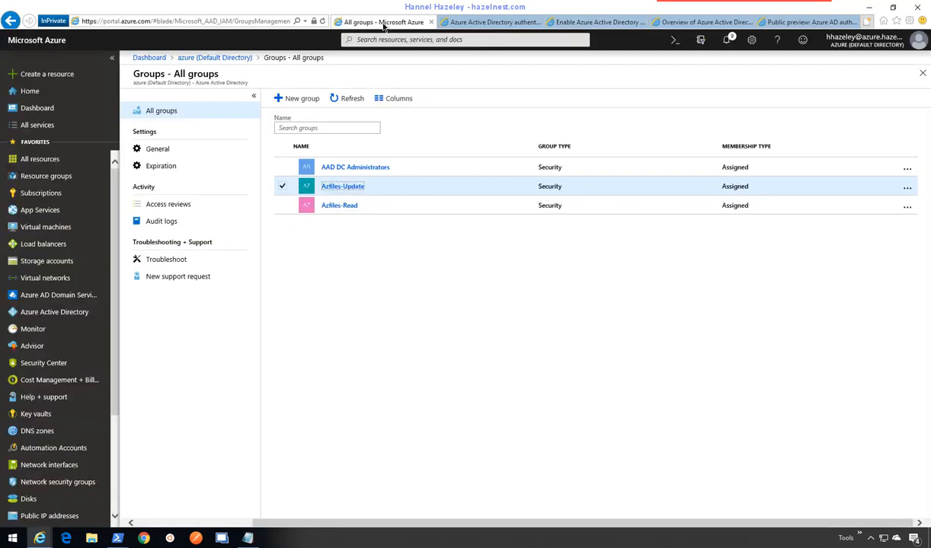
left_click(346, 191)
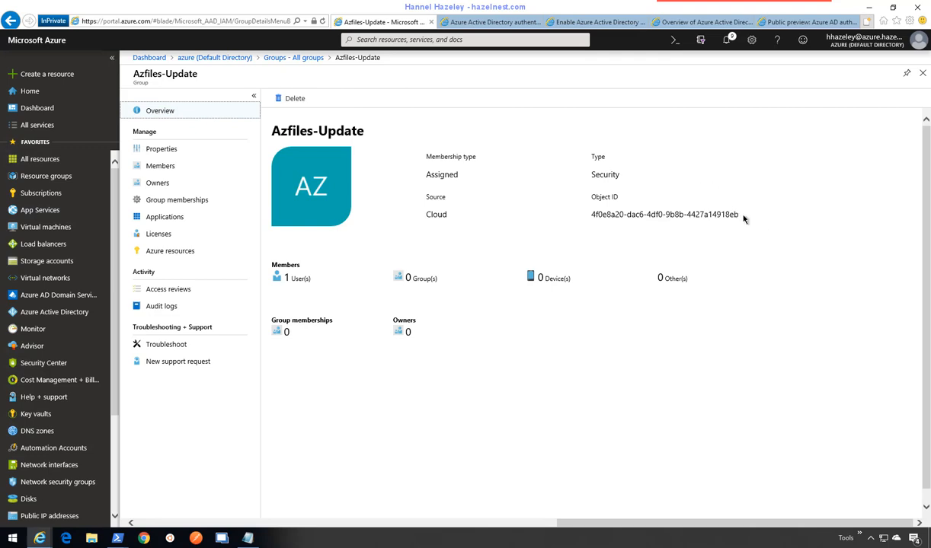
left_click_drag(740, 215, 599, 216)
key("ctrl+c")
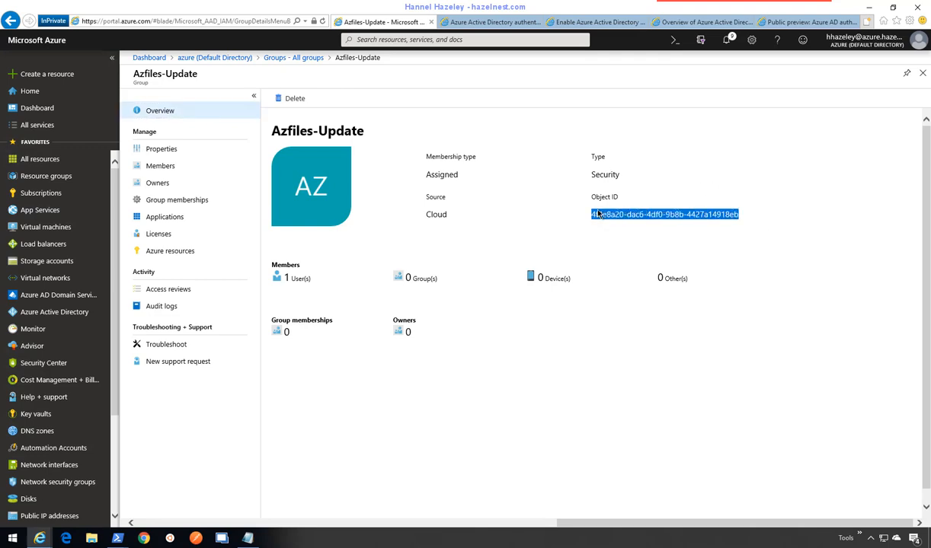
left_click(247, 538)
left_click(417, 438)
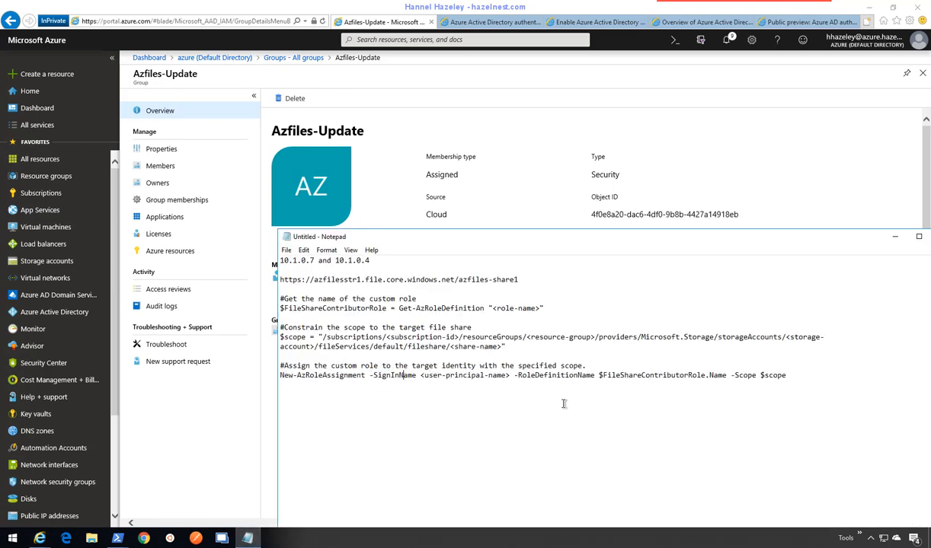
left_click(784, 374)
type("update")
key("ctrl+v")
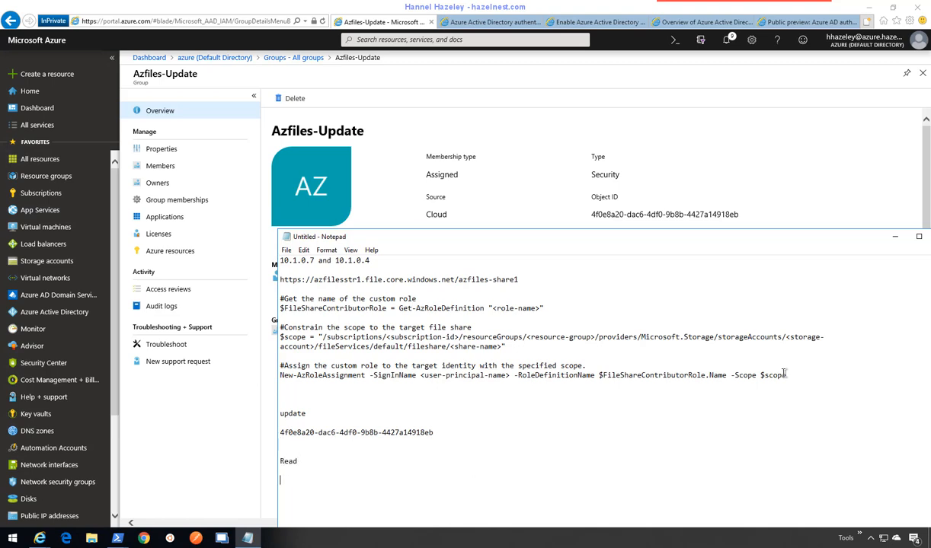
- Copy the Azfiles-Read group's Object ID into the notes under 'Read' and move Notepad up-left
left_click(924, 77)
left_click(923, 76)
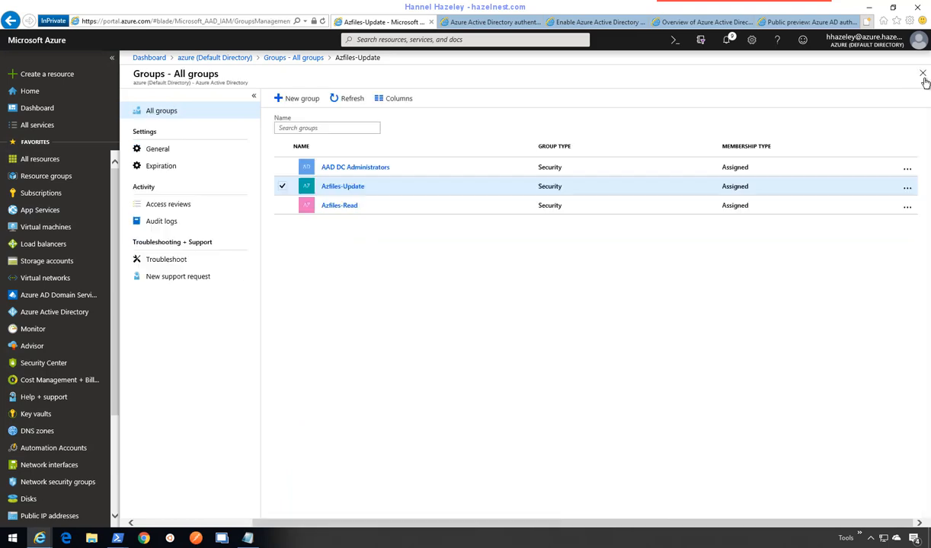
left_click(356, 209)
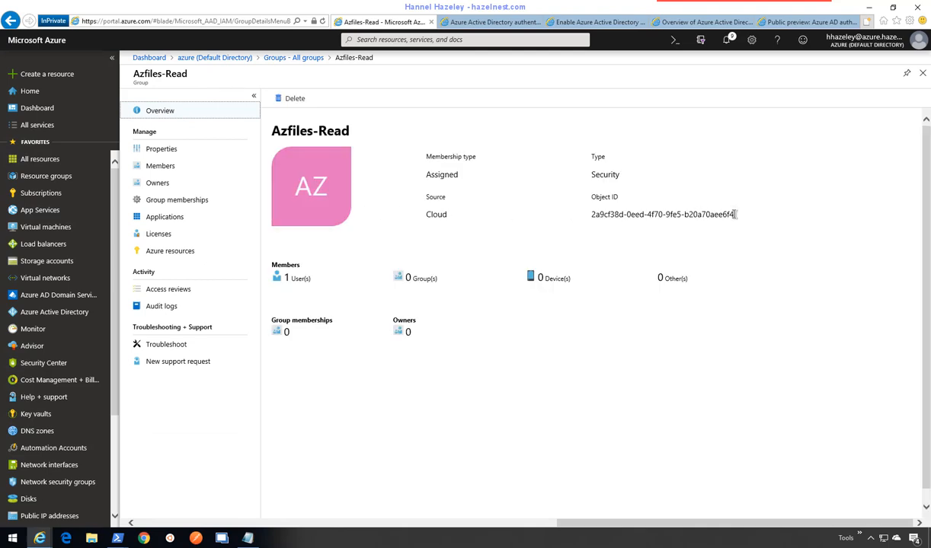
left_click_drag(733, 215, 594, 215)
key("ctrl+c")
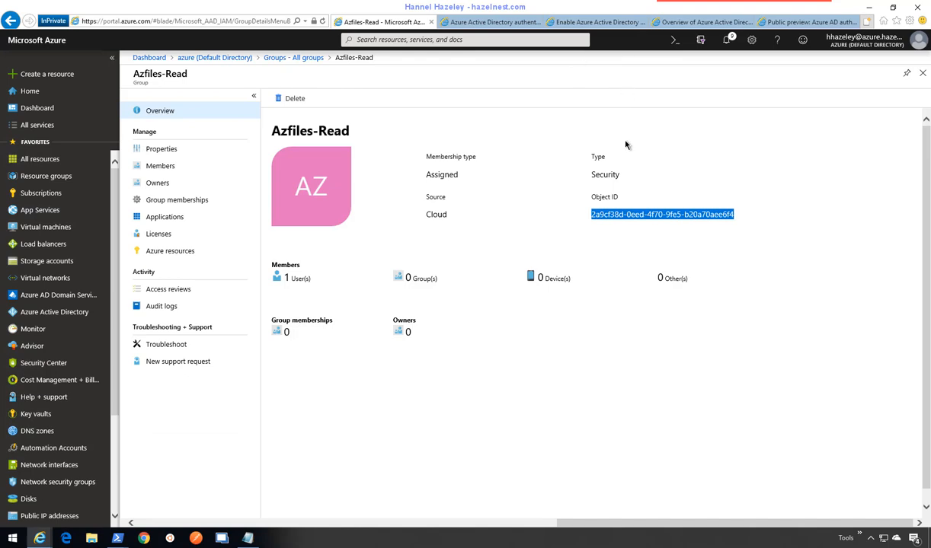
left_click(248, 539)
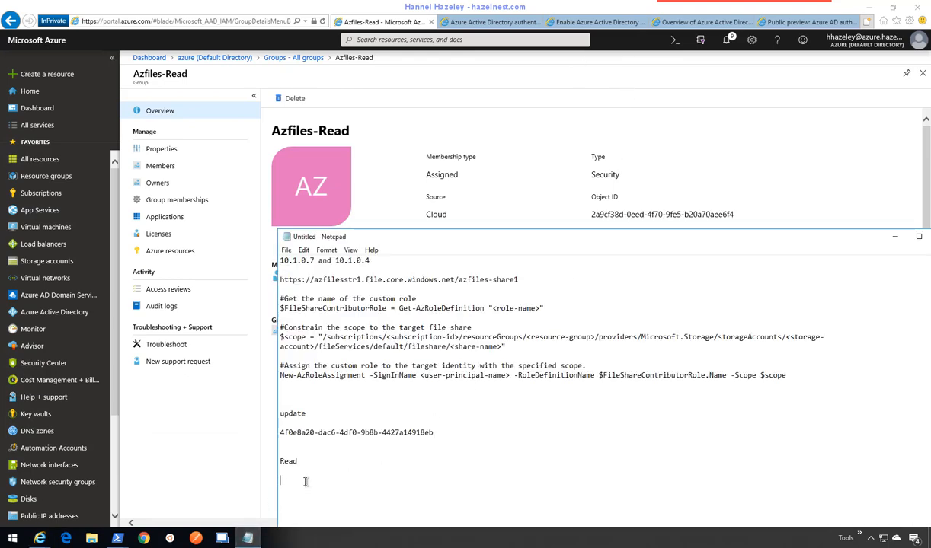
key("ctrl+v")
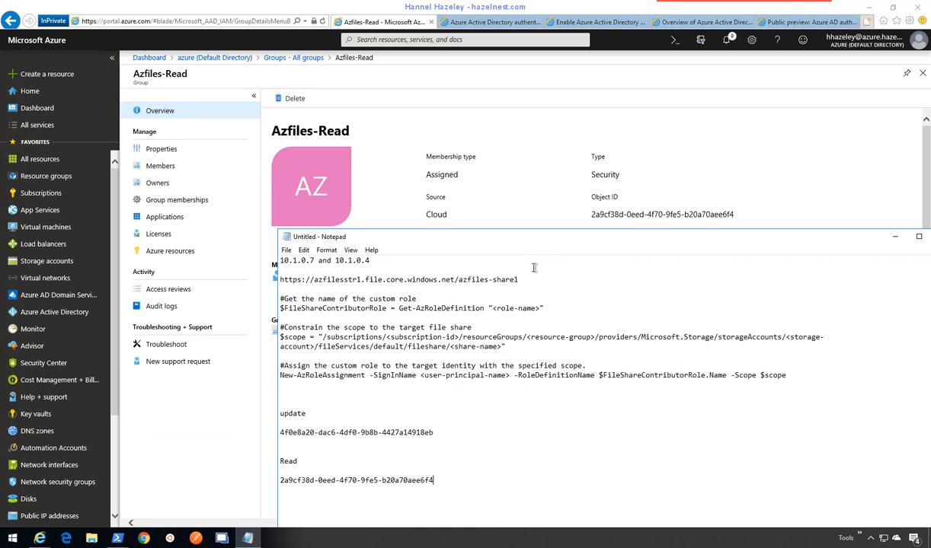
left_click_drag(556, 242, 282, 116)
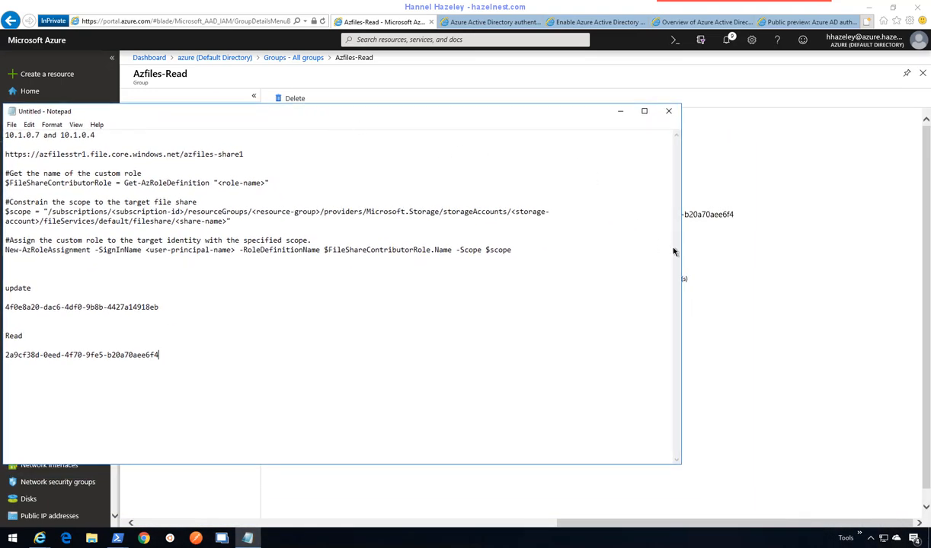
- Fill the $scope path with the subscription ID and the AzFiles resource group
left_click_drag(683, 248, 572, 229)
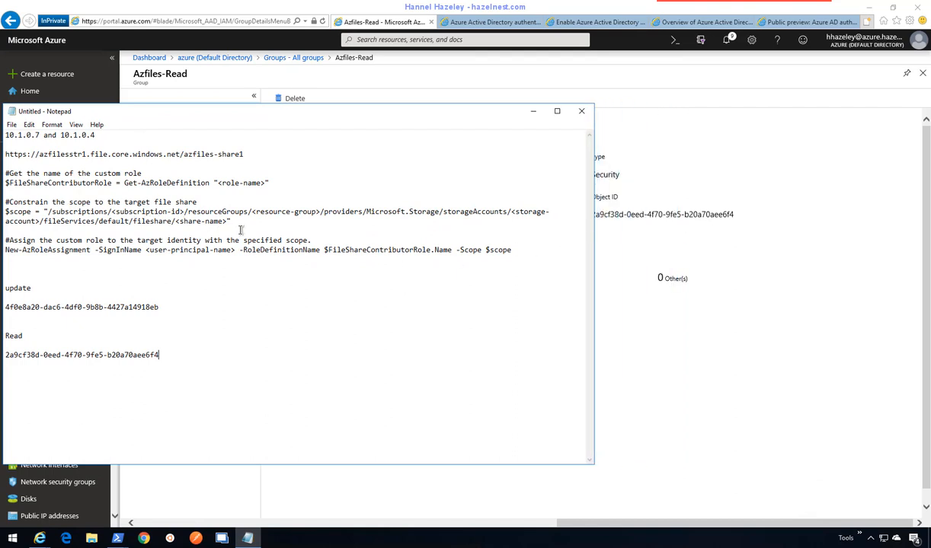
left_click_drag(230, 221, 19, 202)
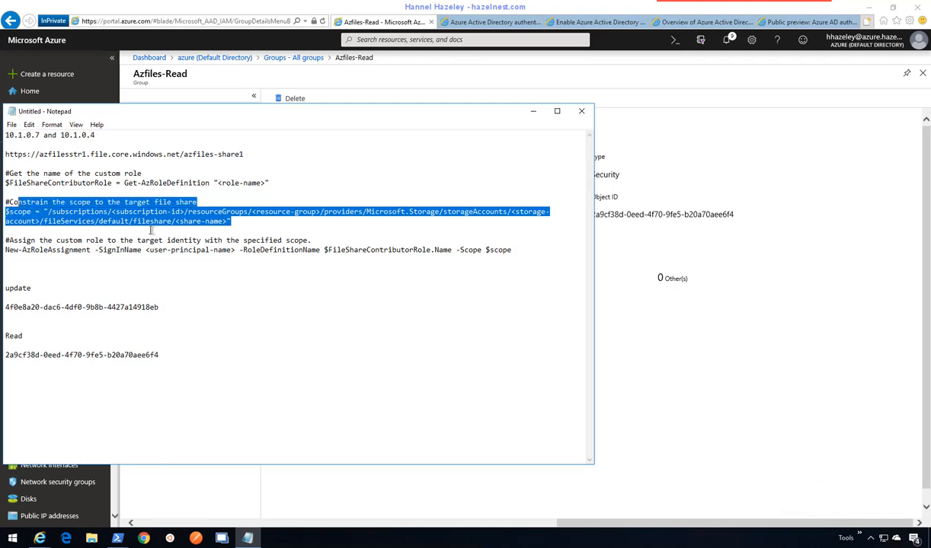
left_click(221, 229)
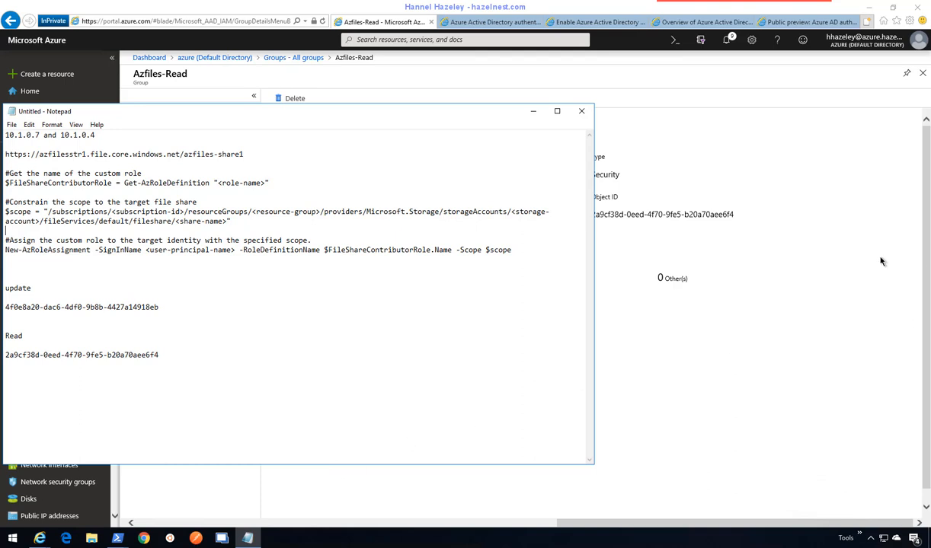
left_click(184, 213)
left_click_drag(112, 214, 185, 213)
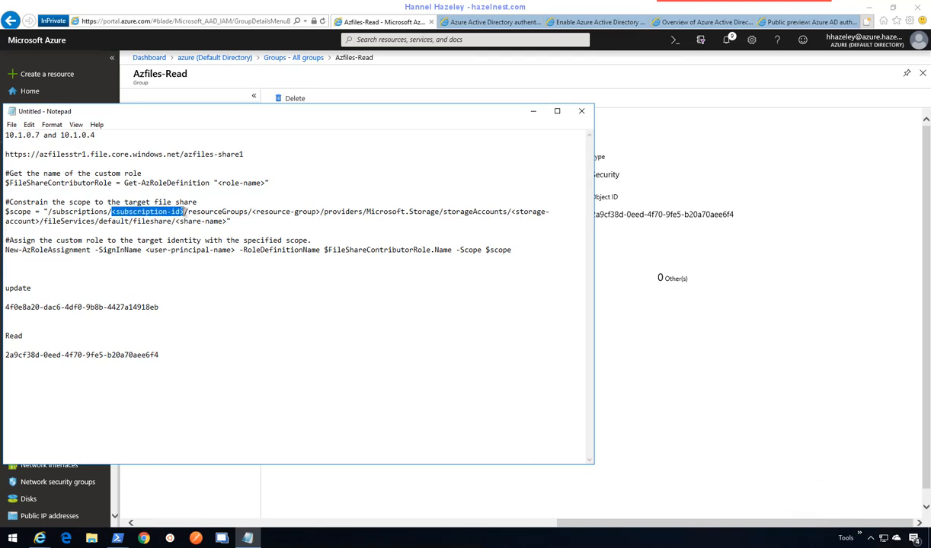
type("ad3d5476-1607-4a62-b3e9-ce3eb2472c57")
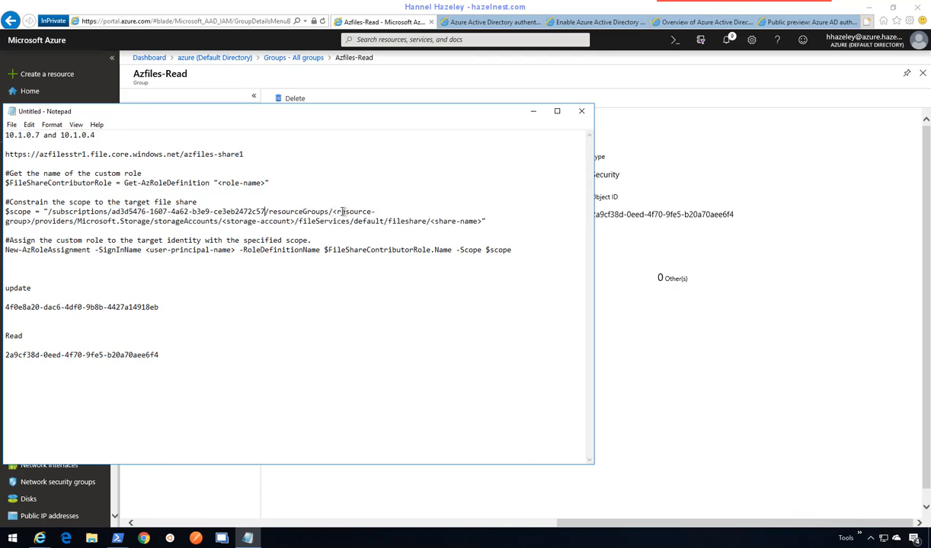
left_click_drag(333, 214, 32, 222)
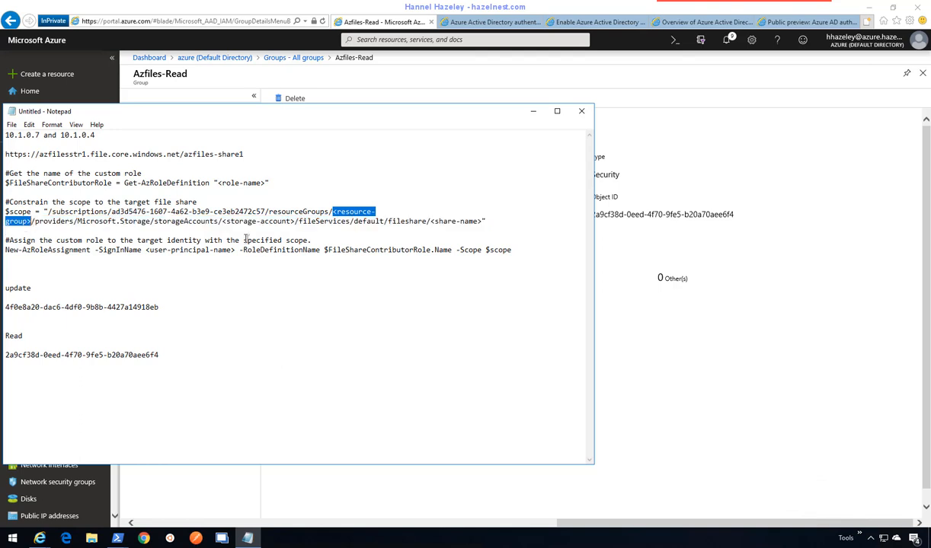
type("AzF")
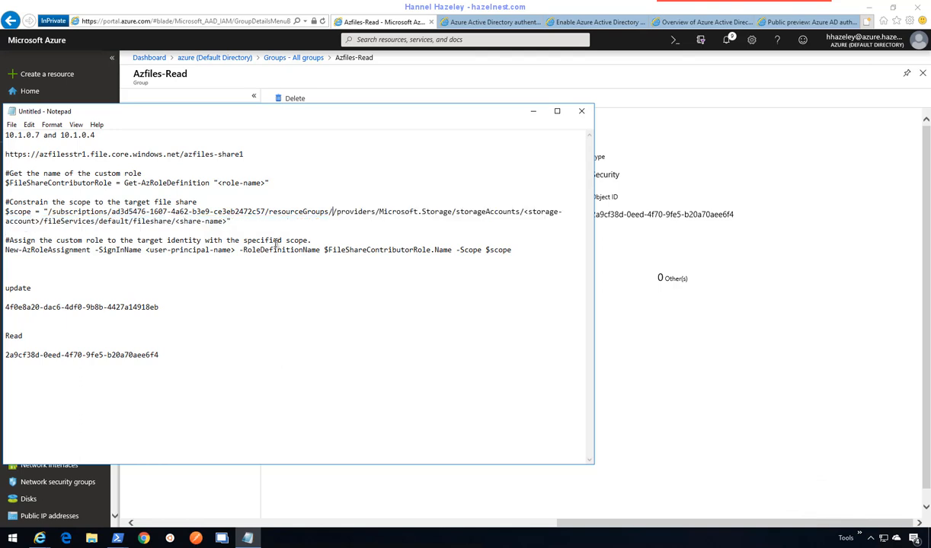
type("iles")
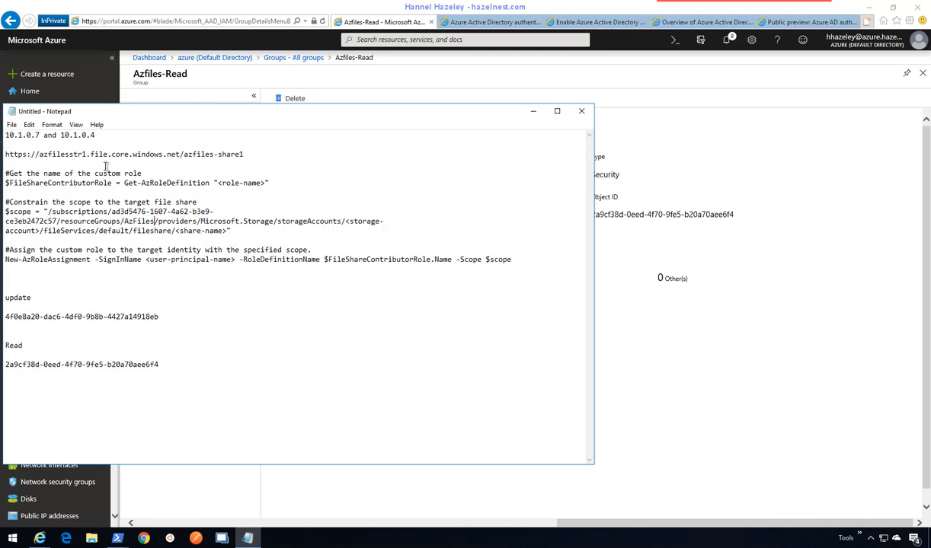
- Replace the storage account and share placeholders with azfilesstr1 and azfiles-share1
left_click_drag(86, 153, 39, 154)
key("ctrl+c")
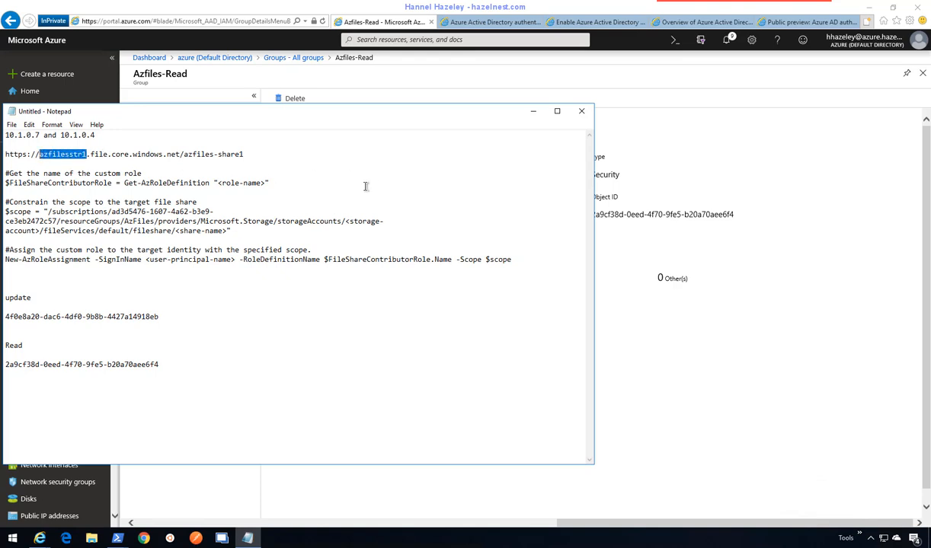
left_click(333, 220)
left_click_drag(349, 221, 40, 231)
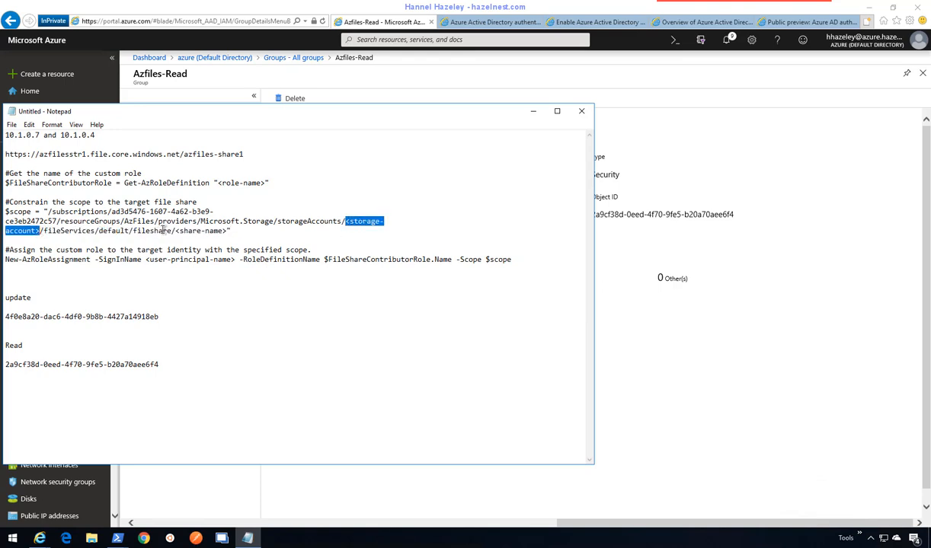
key("ctrl+v")
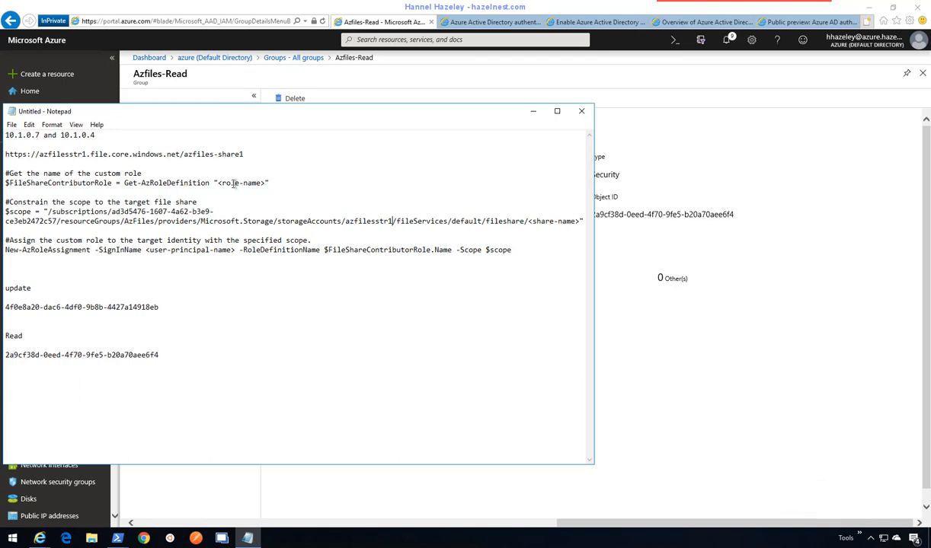
left_click_drag(244, 154, 185, 156)
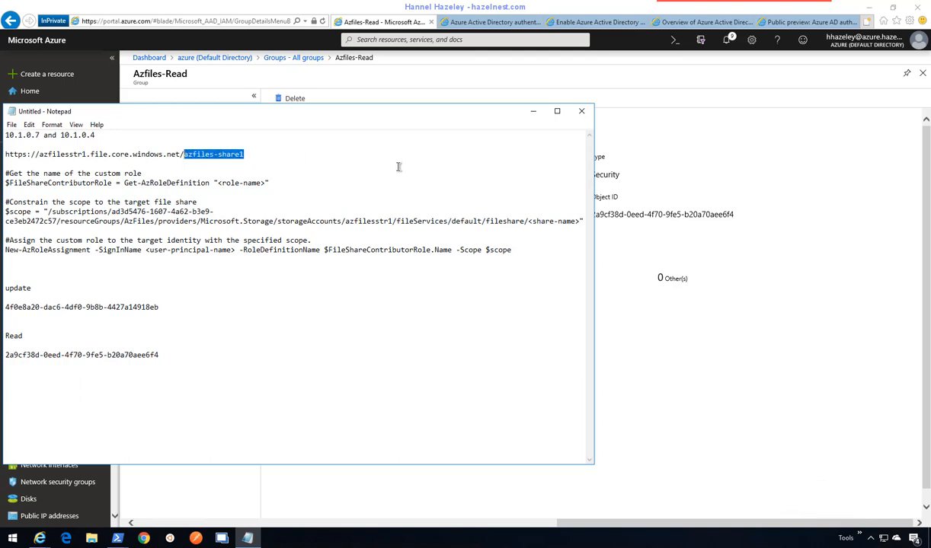
left_click_drag(580, 221, 531, 221)
type("azfiles-share1")
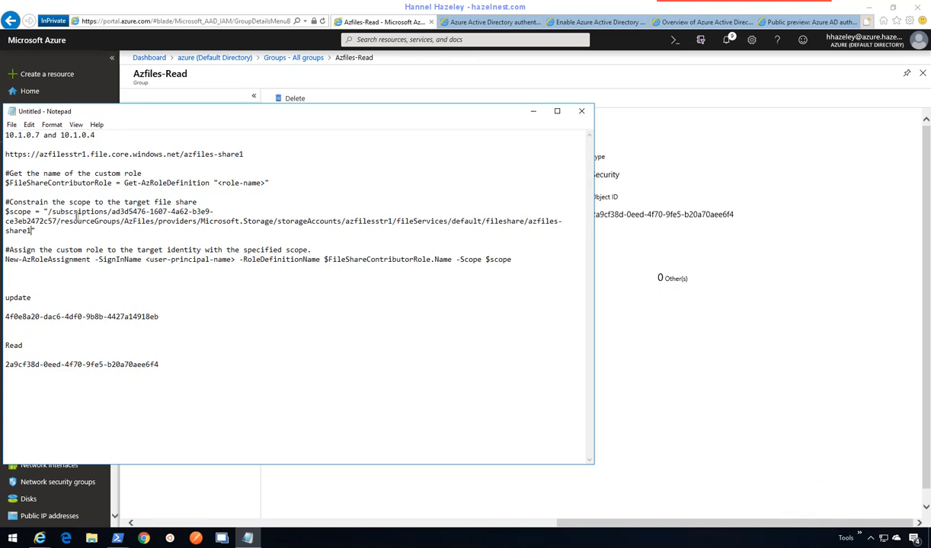
- Rename the cmdlets to Get-AzureRMRoleDefinition and New-AzureRMRoleAssignment
left_click(149, 183)
type("ureRM")
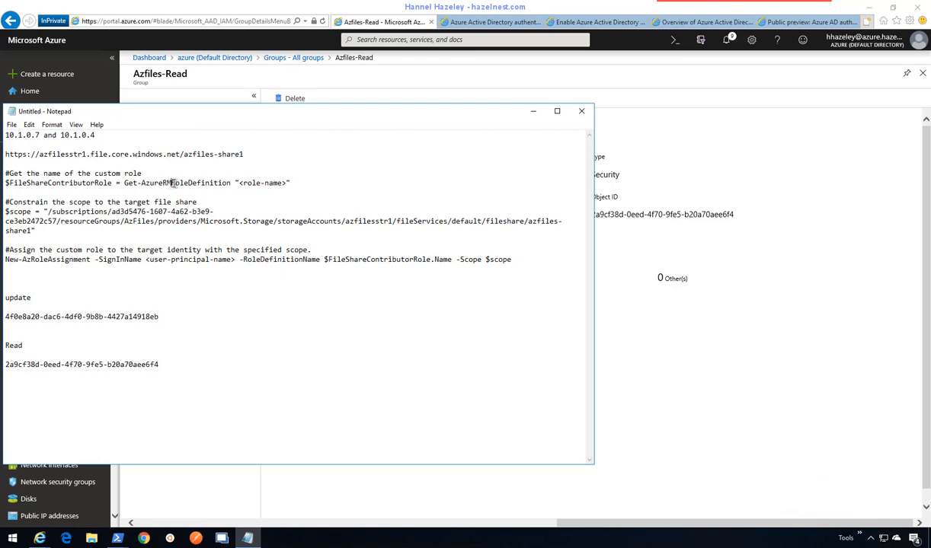
left_click_drag(174, 183, 142, 180)
left_click(171, 186)
left_click_drag(171, 183, 142, 183)
key("ctrl+c")
left_click(32, 259)
left_click_drag(32, 260, 25, 260)
key("ctrl+v")
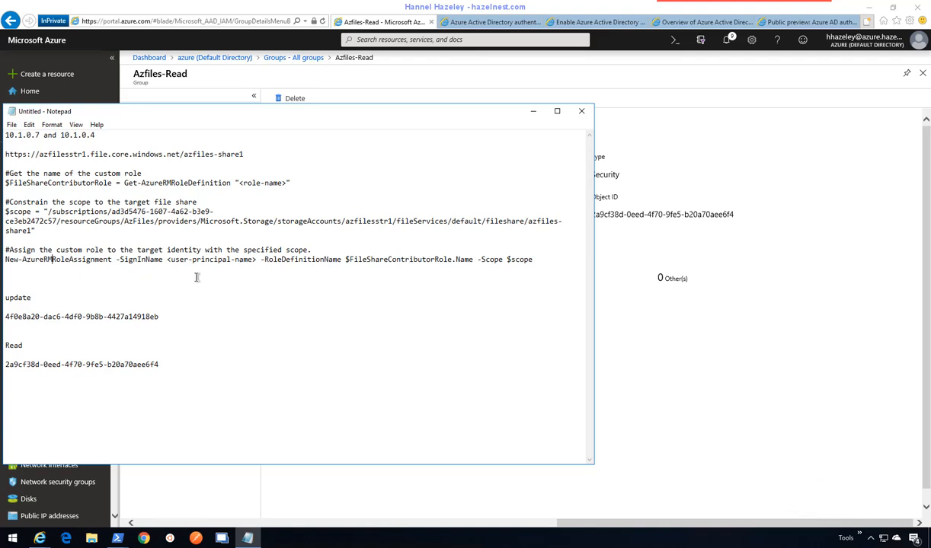
left_click(259, 259)
- Replace '-SignInName <user-principal-name>' with -objectid followed by the Azfiles-Update group's Object ID
left_click_drag(259, 259, 114, 259)
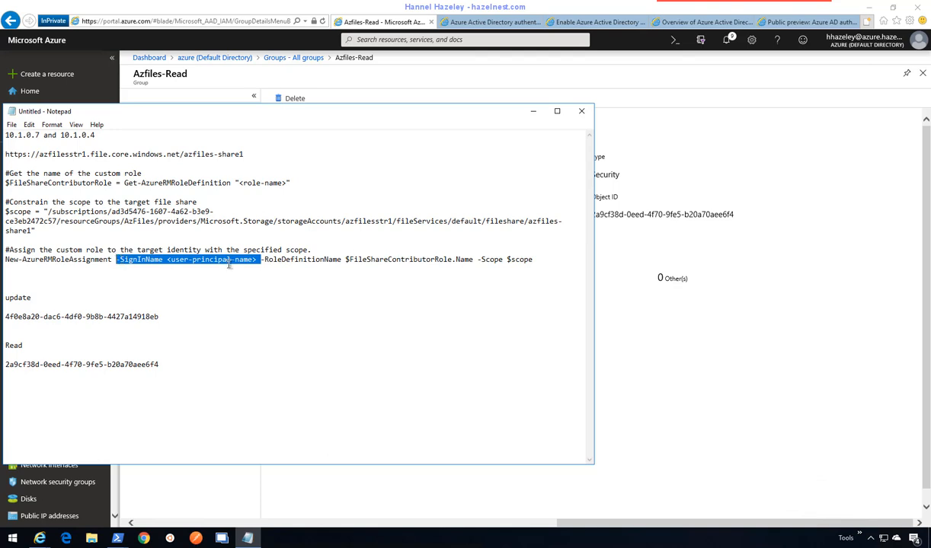
key("Delete")
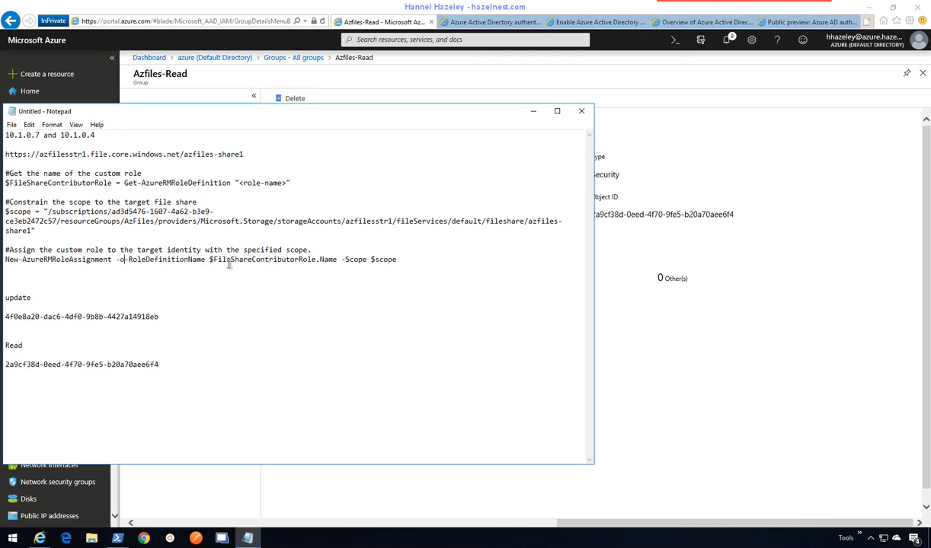
type("object")
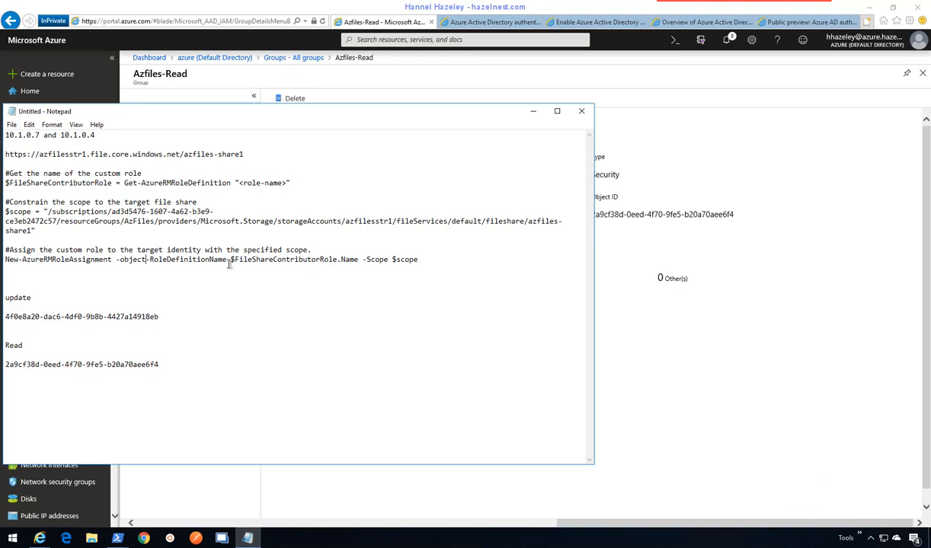
type("id")
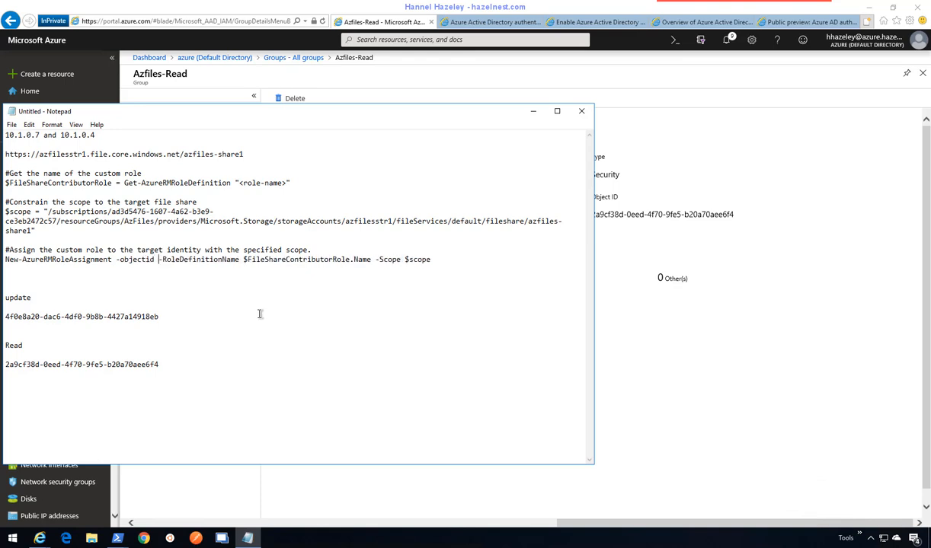
left_click(458, 265)
left_click(466, 262)
left_click_drag(159, 317, 2, 318)
key("ctrl+c")
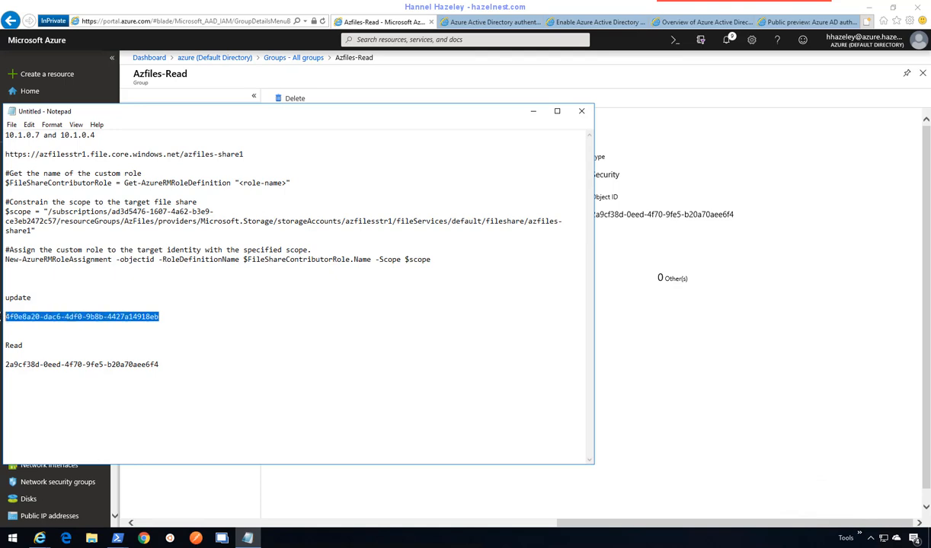
left_click(158, 259)
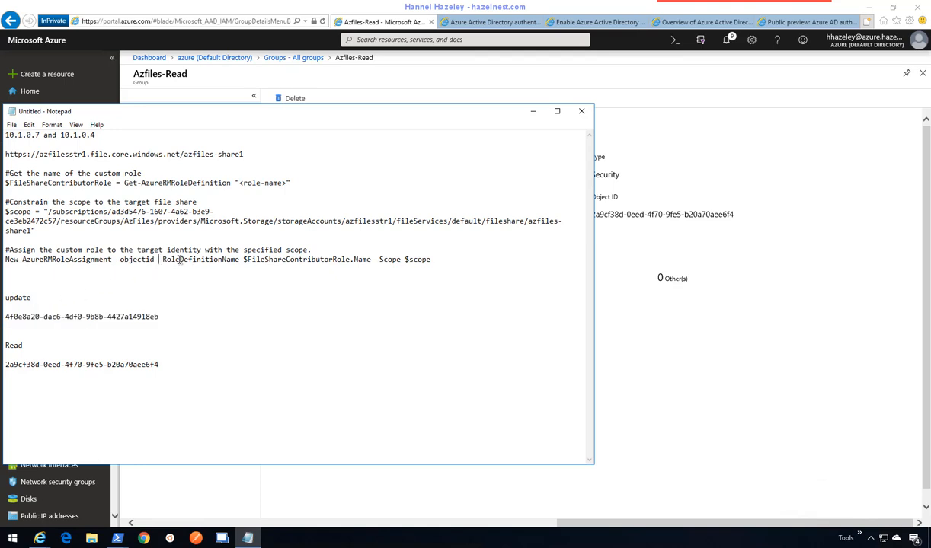
key("ctrl+v")
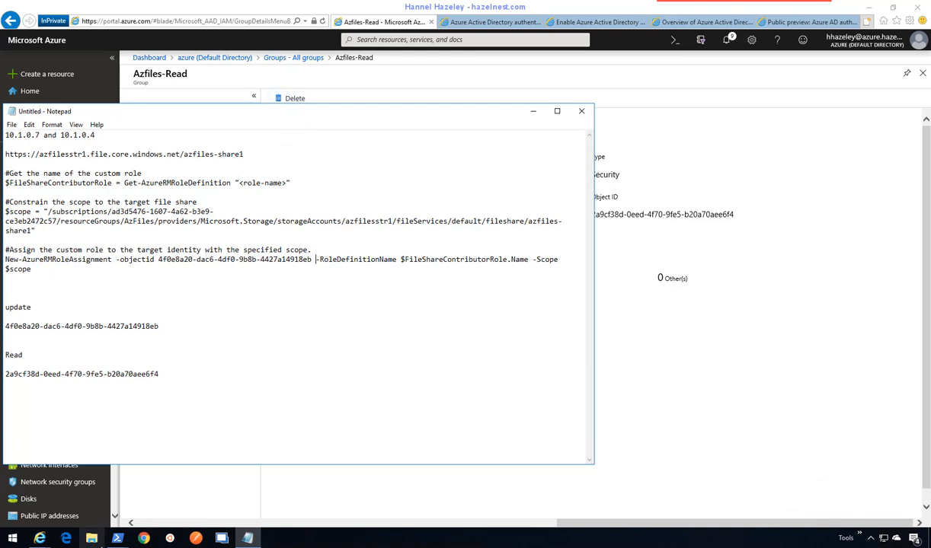
left_click(118, 534)
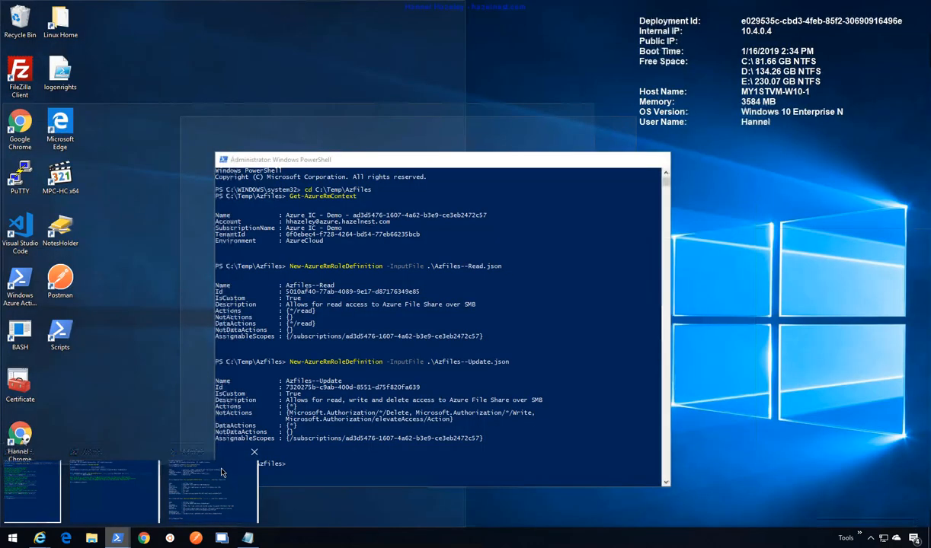
- Snap the PowerShell console to the right half and Notepad to the left half
left_click(201, 476)
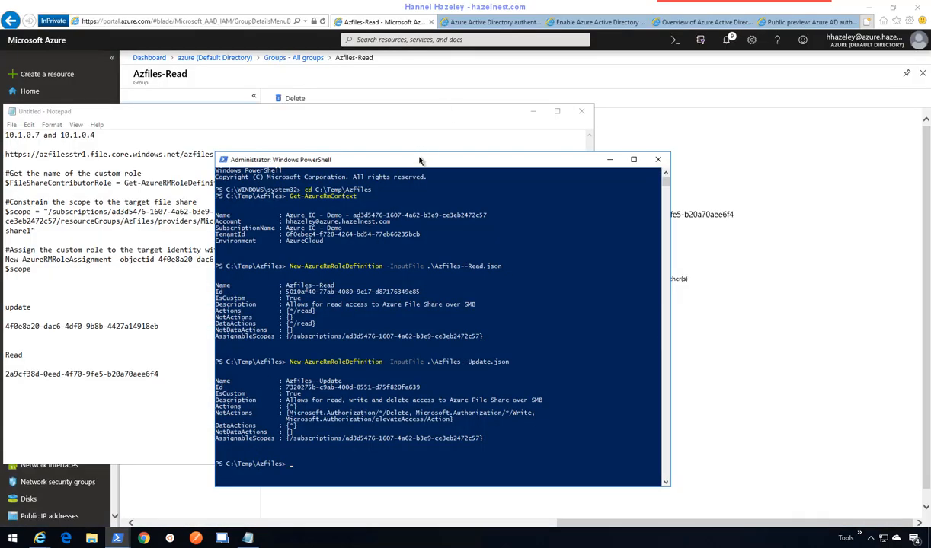
left_click_drag(419, 161, 930, 148)
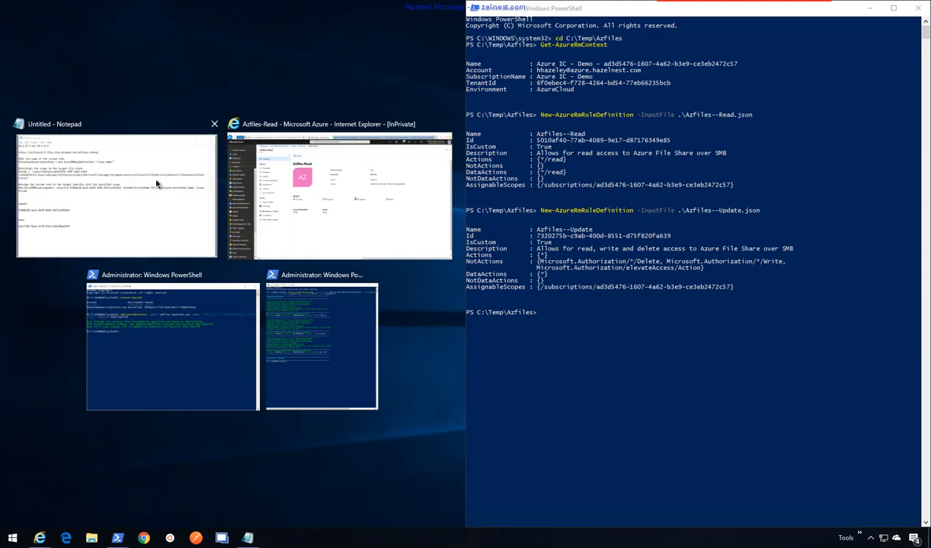
left_click(157, 184)
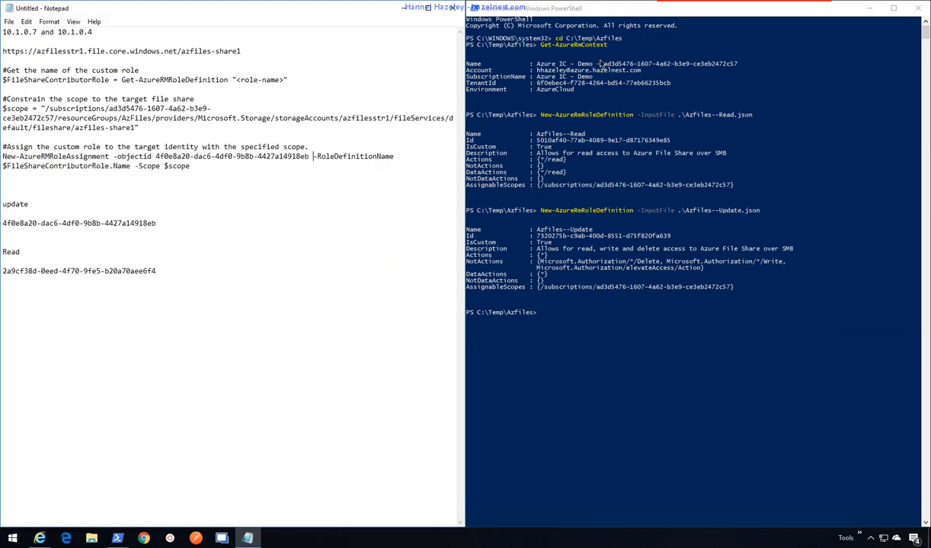
- Run Get-AzureRmRoleDefinition -Custom to list the custom role definitions
left_click(604, 17)
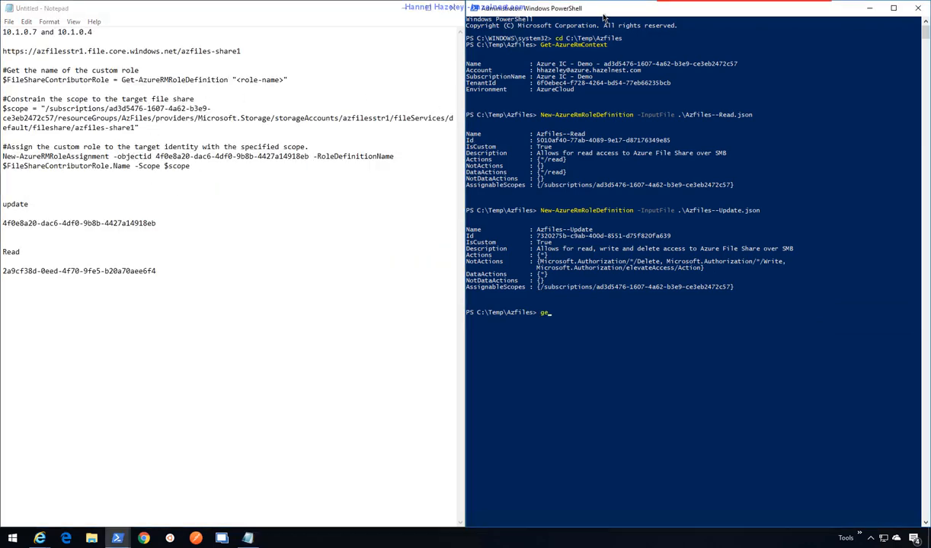
type("get-azurermrolede")
key("Tab")
type("-Custom")
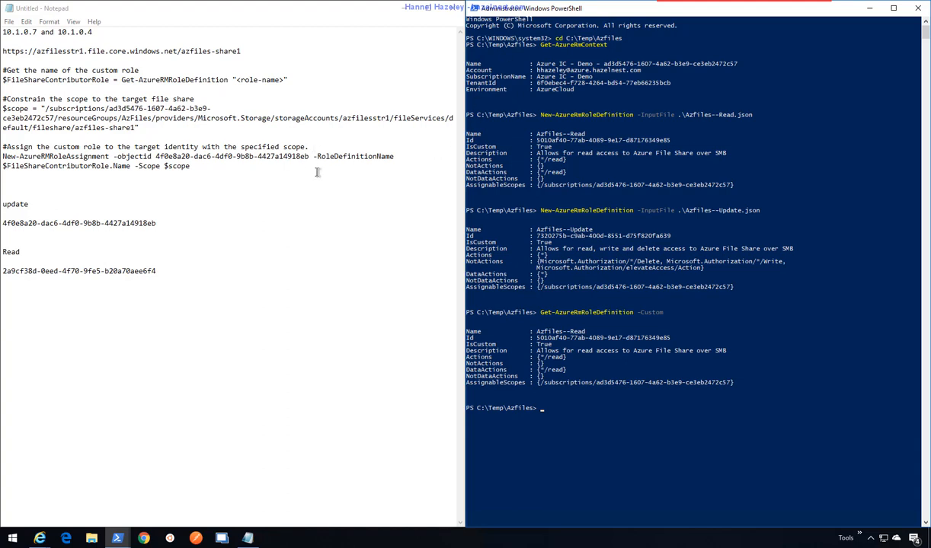
- Run Get-AzureRmRoleDefinition -Custom | select name to list only the custom role names
right_click(248, 539)
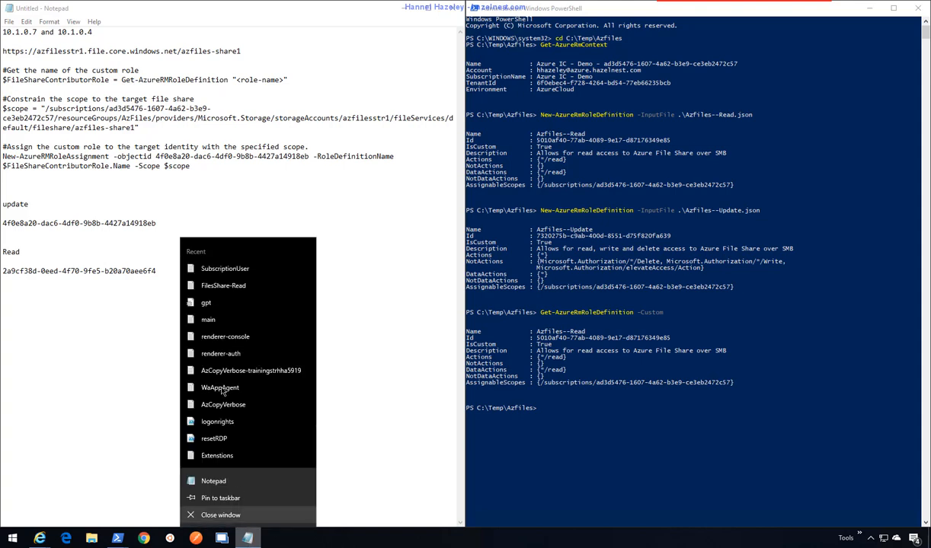
left_click(114, 434)
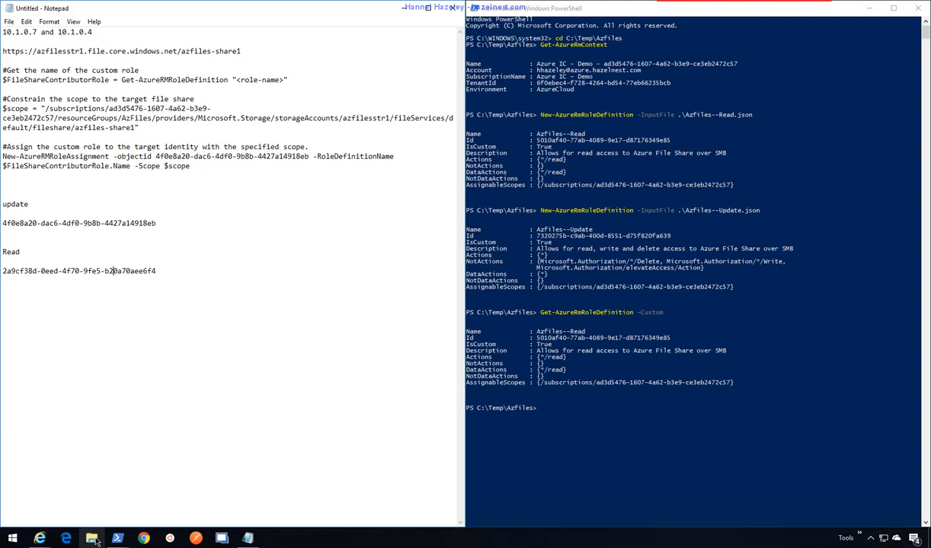
left_click(674, 14)
key("Up")
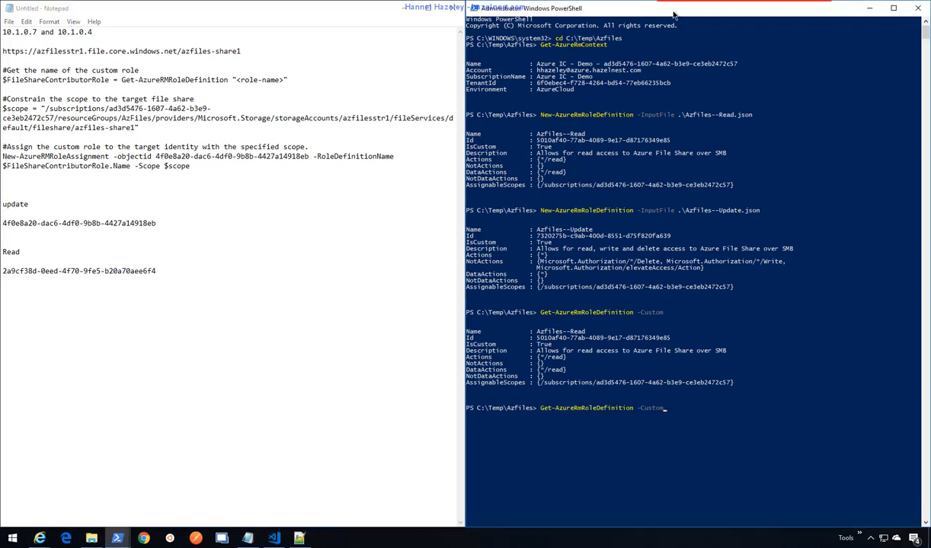
key("BackSpace")
key("BackSpace")
key("BackSpace")
type("|sled")
key("BackSpace")
key("BackSpace")
key("BackSpace")
type("select name")
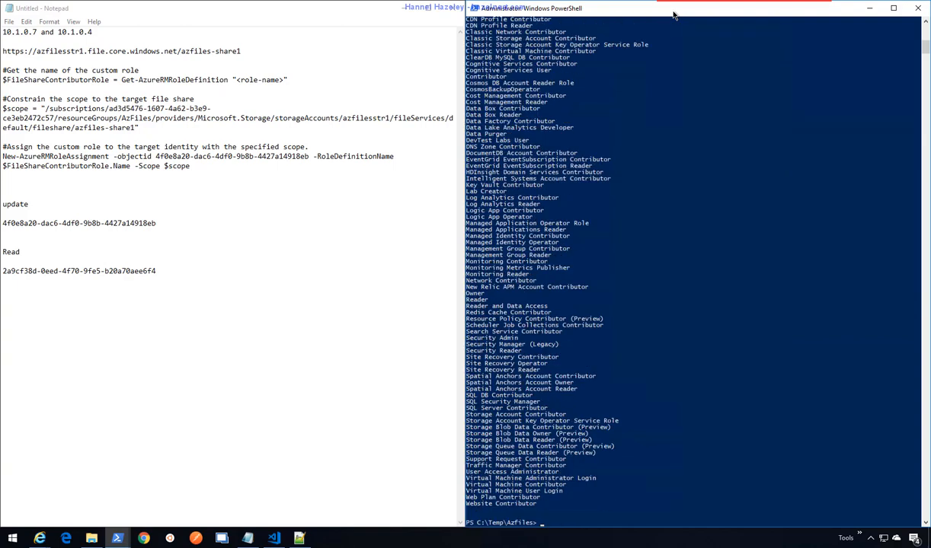
scroll(774, 163, "up", 5)
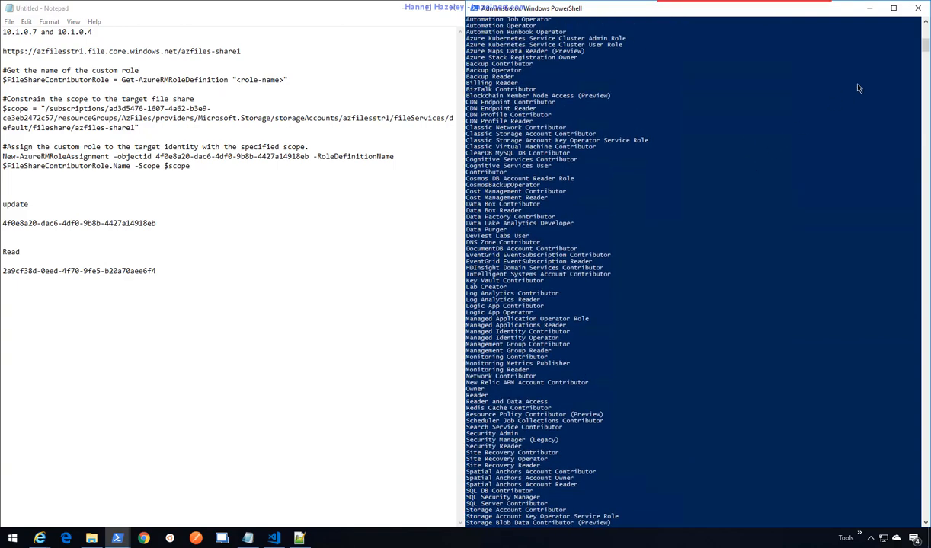
left_click(925, 32)
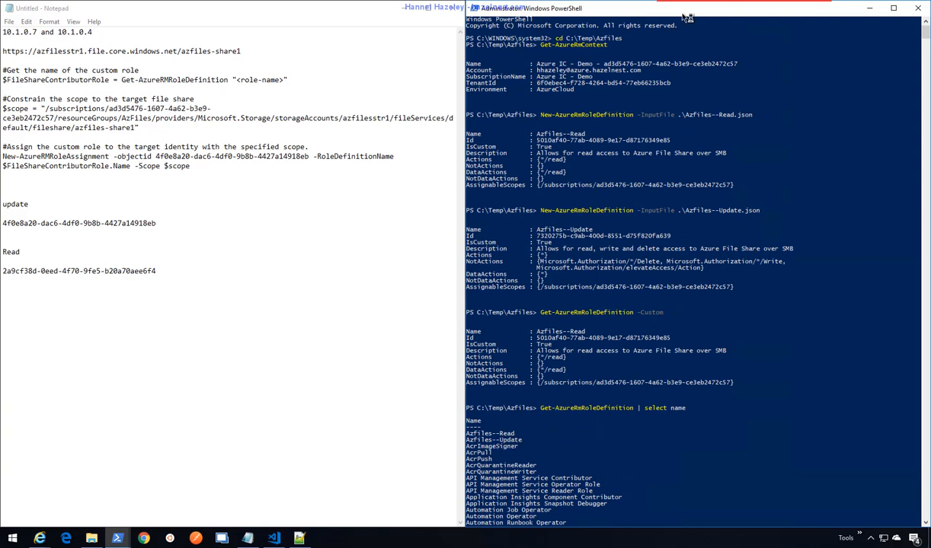
key("Up")
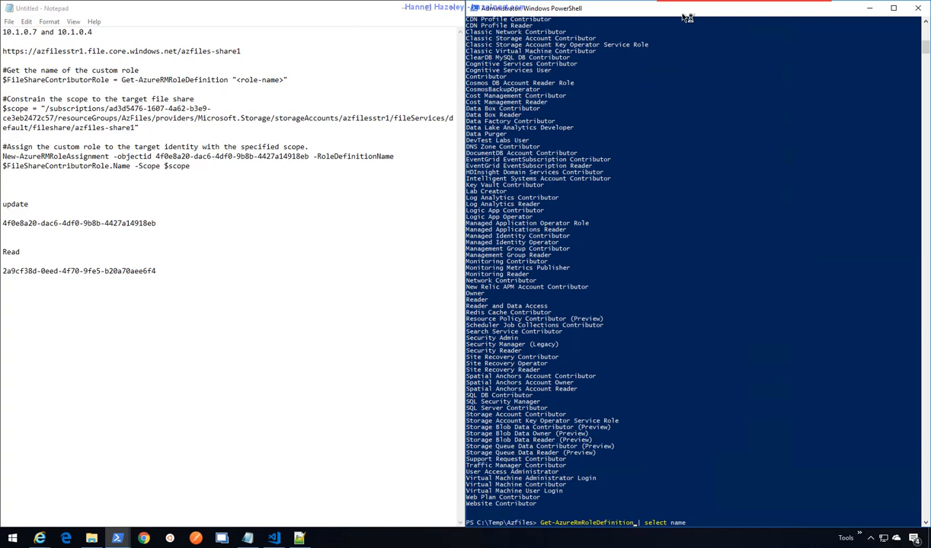
type("-Id")
key("BackSpace")
key("BackSpace")
type("Custom")
key("Return")
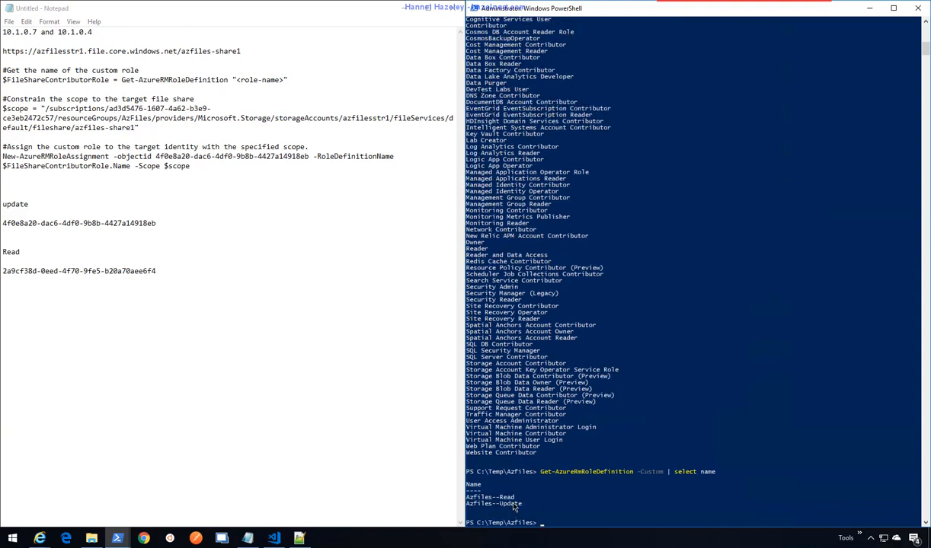
- Select and copy the Azfiles--Update role name from the output
scroll(577, 433, "down", 6)
scroll(577, 433, "down", 6)
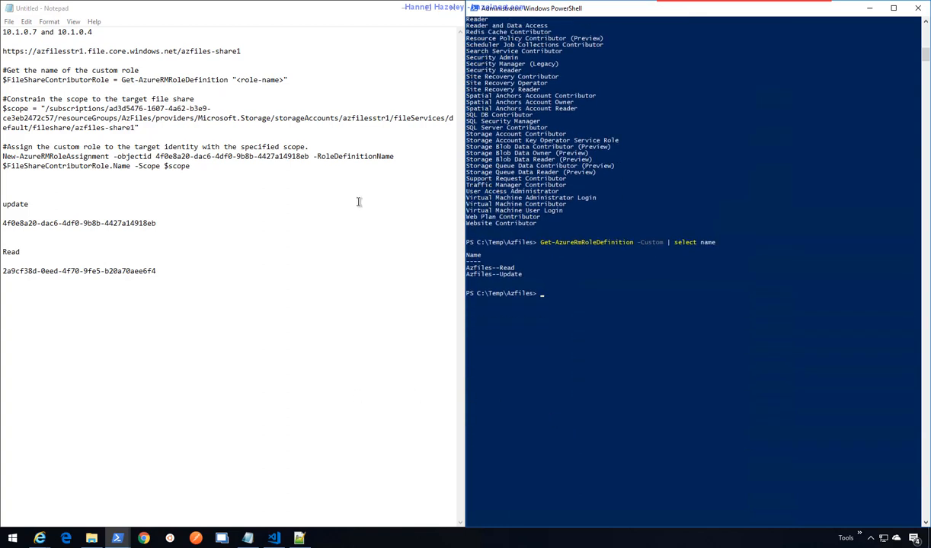
left_click_drag(522, 274, 467, 275)
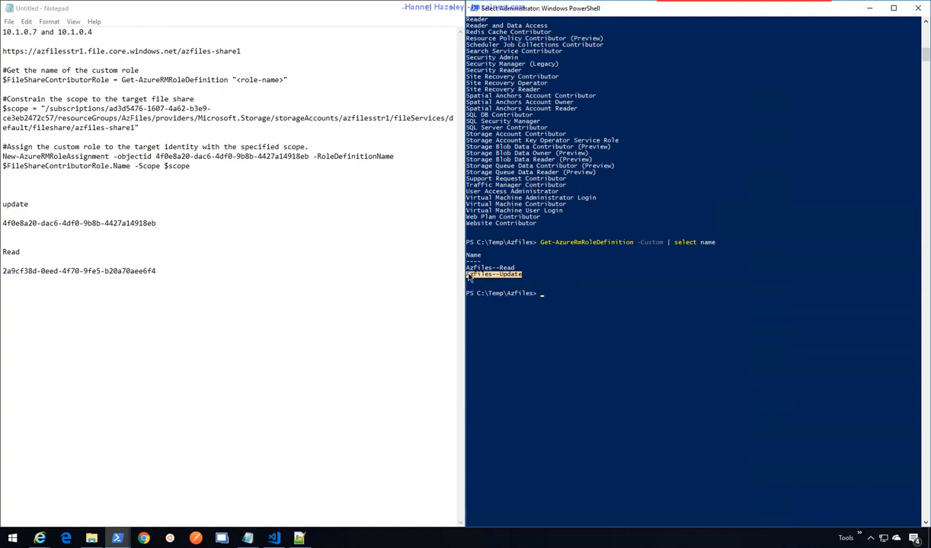
right_click(481, 276)
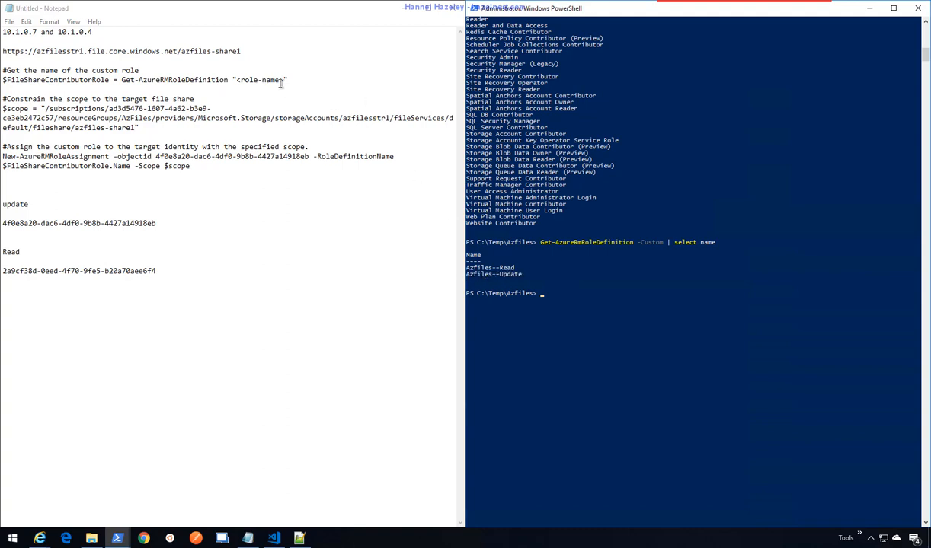
- Paste Azfiles--Update over <role-name> in the Get-AzureRMRoleDefinition line, then select that line
left_click_drag(285, 79, 235, 80)
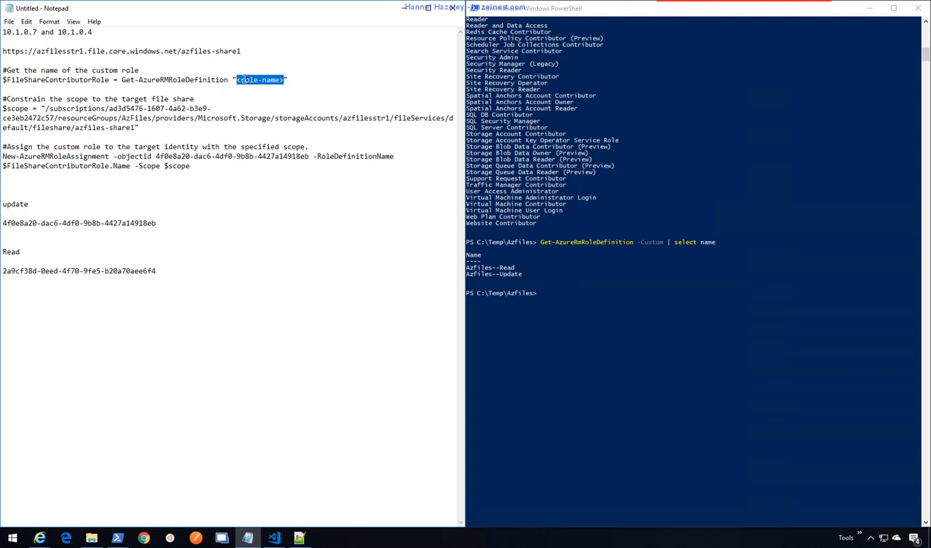
type("Azfiles--Update")
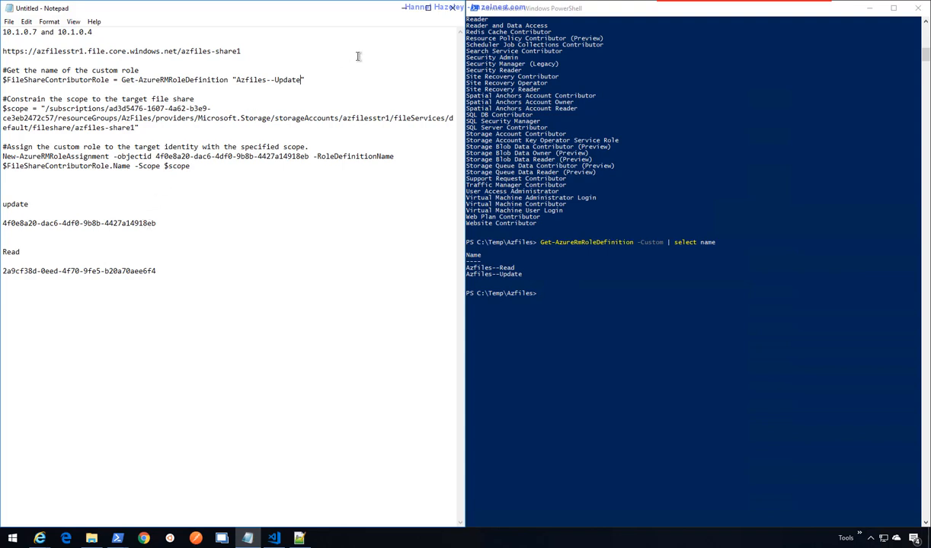
left_click_drag(314, 79, 2, 79)
key("ctrl+c")
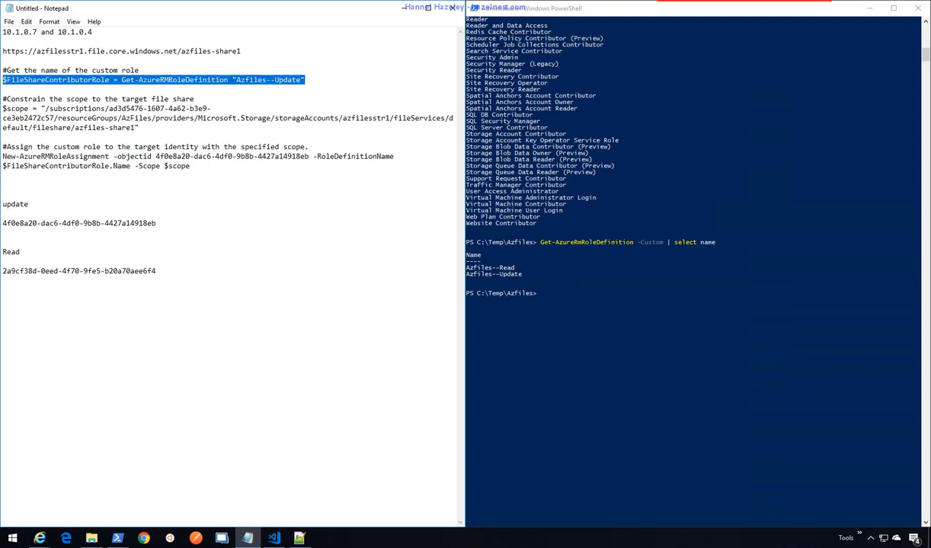
- Paste and run the role variable, $scope and New-AzureRMRoleAssignment lines in PowerShell
left_click(580, 9)
right_click(650, 309)
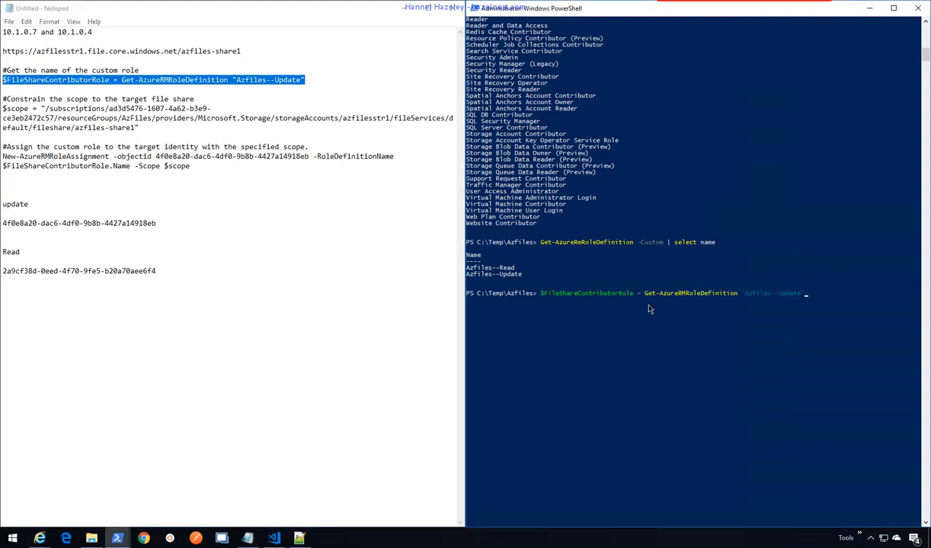
key("Return")
left_click_drag(139, 128, 2, 108)
key("ctrl+c")
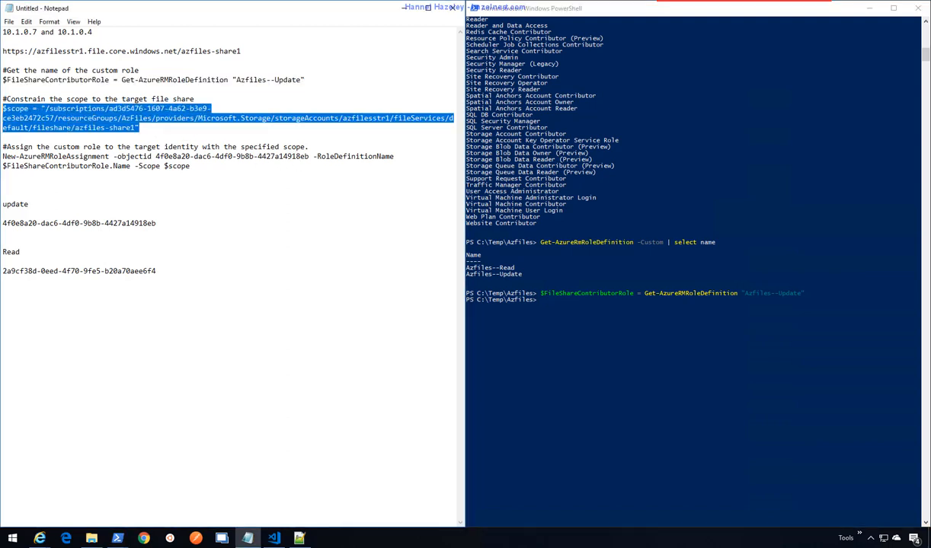
left_click(577, 320)
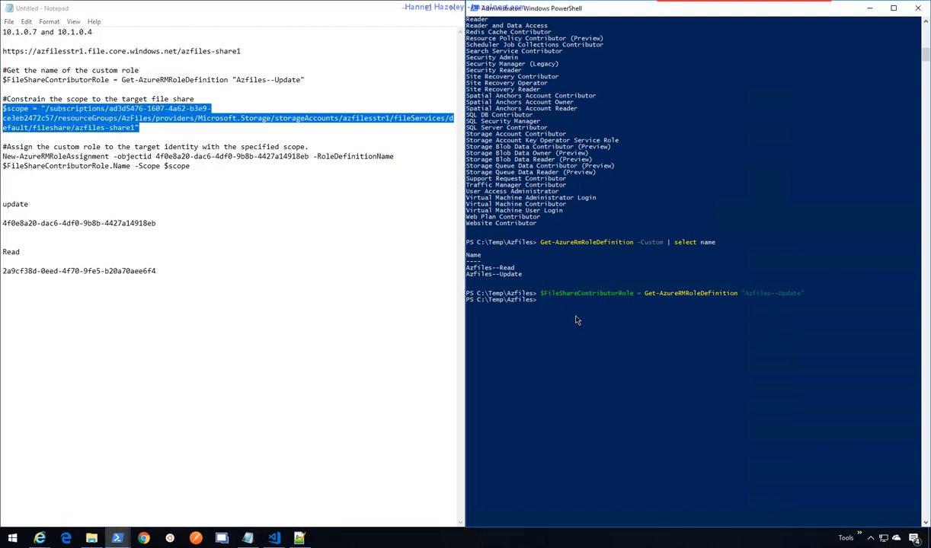
right_click(576, 320)
key("Return")
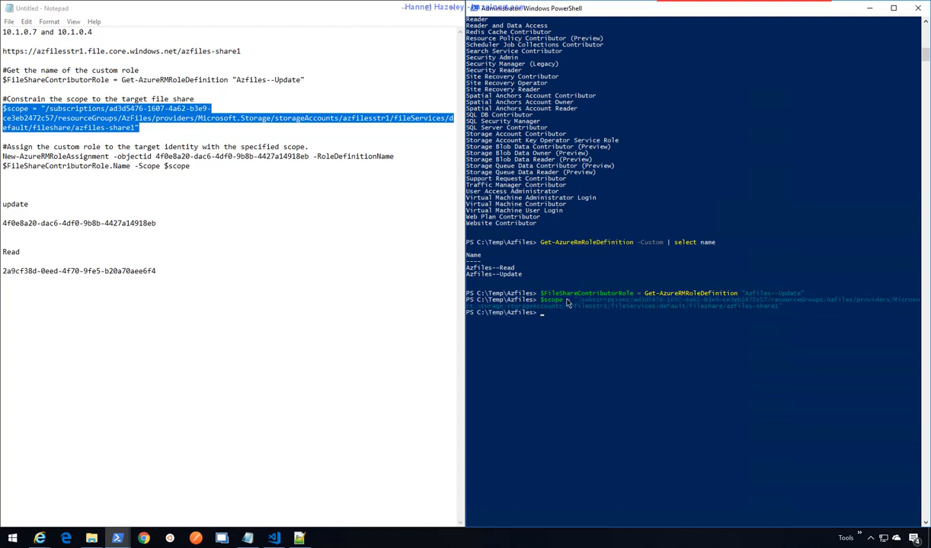
left_click(189, 171)
left_click_drag(189, 169, 1, 157)
key("ctrl+c")
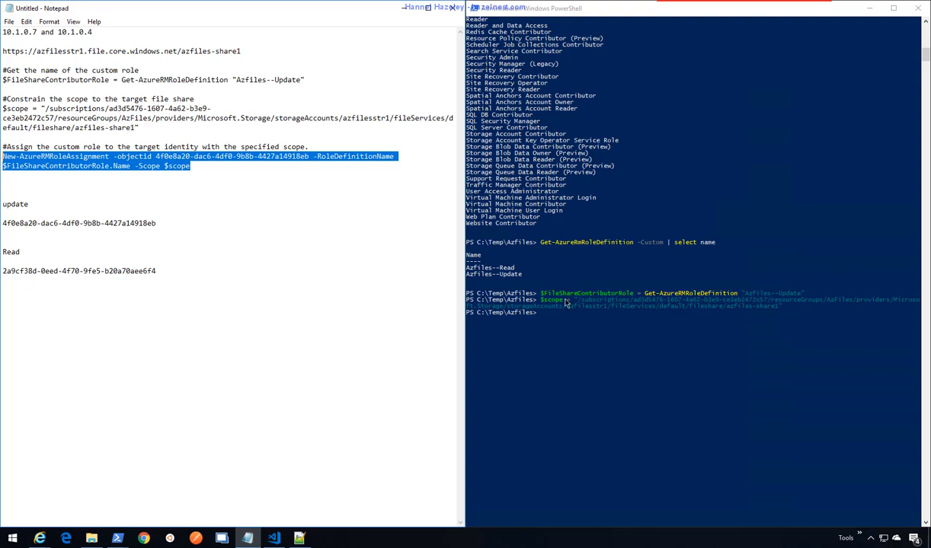
left_click(540, 313)
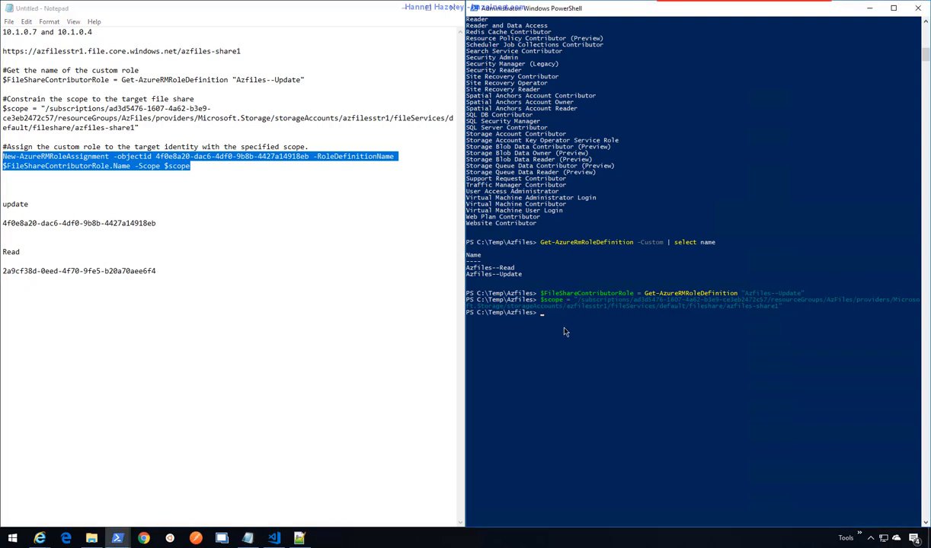
right_click(564, 330)
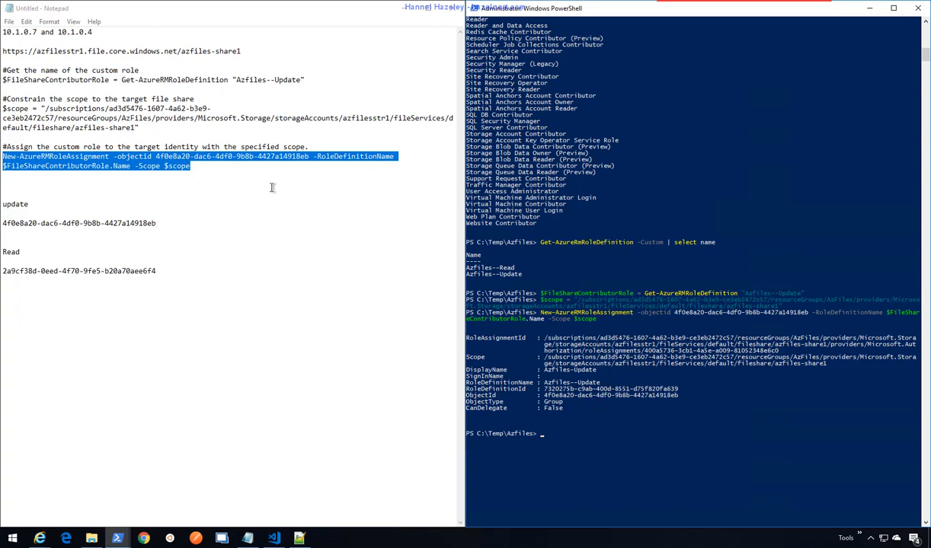
- Put the Read group's object ID into the script's role-assignment command
left_click(199, 242)
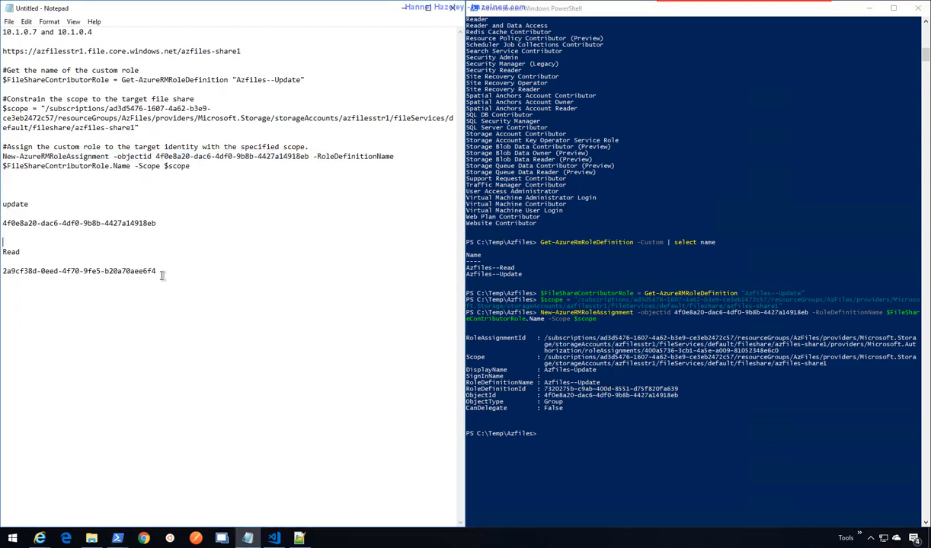
left_click_drag(156, 268, 3, 266)
key("ctrl+c")
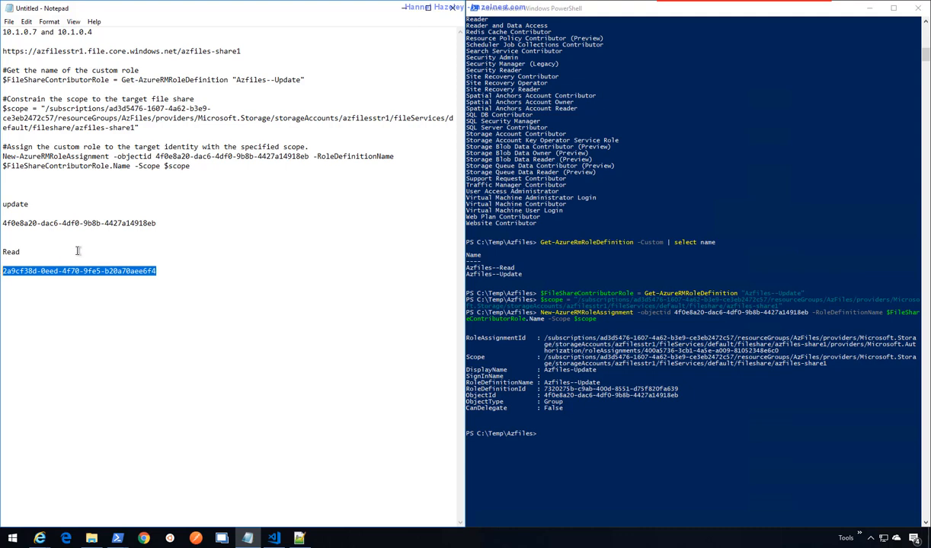
left_click_drag(299, 156, 158, 156)
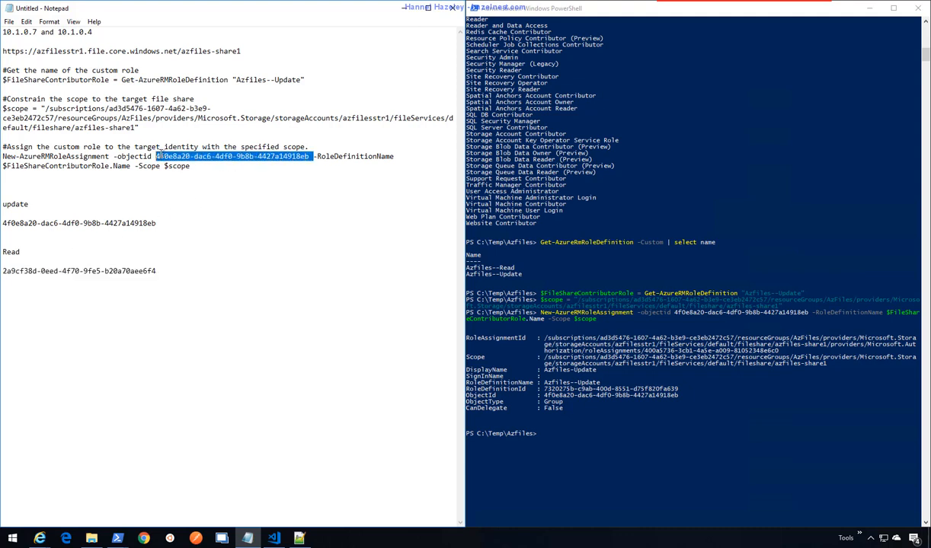
key("ctrl+v")
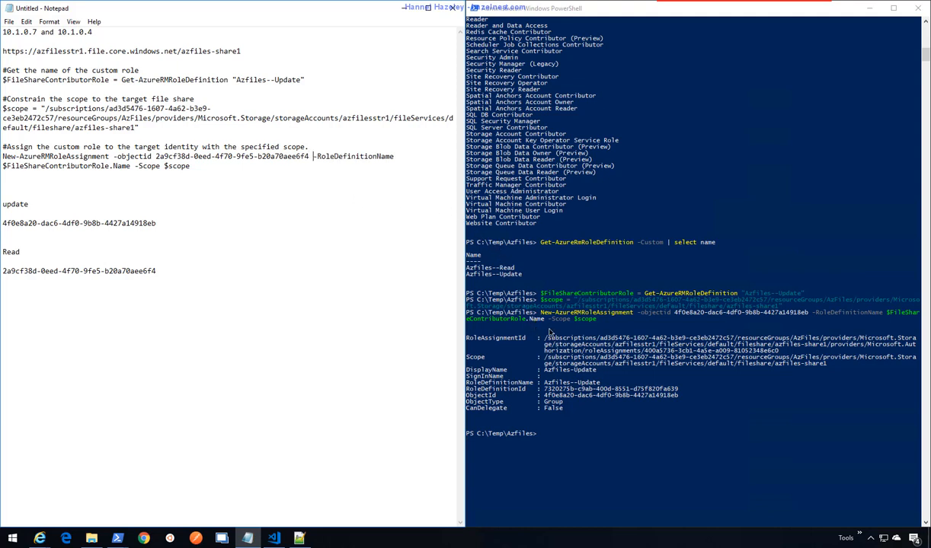
- Rename the role definition line to Azfiles--Read and paste it into PowerShell
left_click(492, 262)
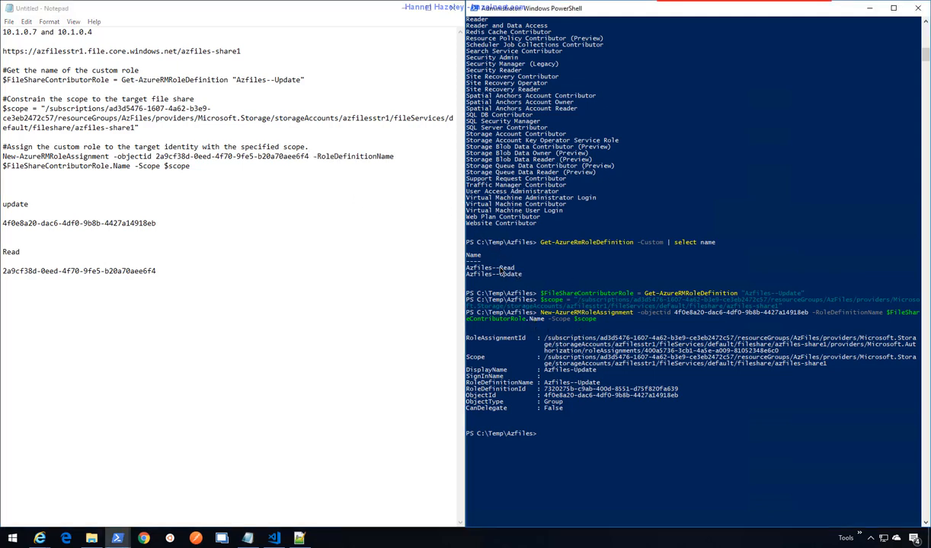
left_click_drag(466, 268, 513, 270)
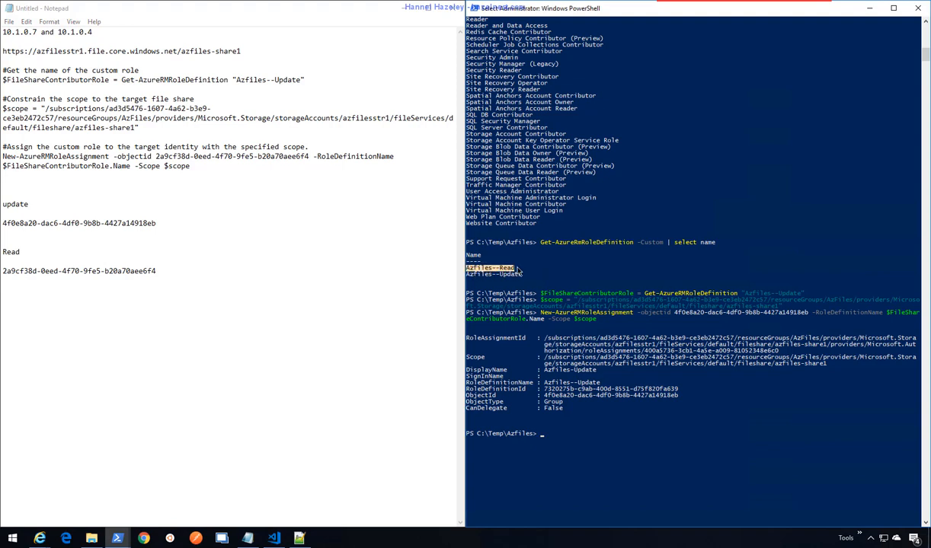
right_click(518, 270)
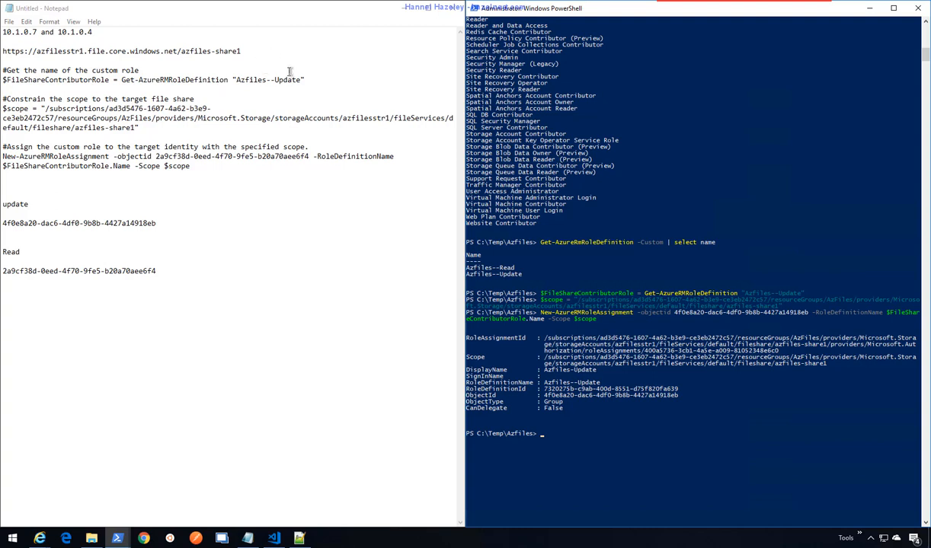
left_click_drag(303, 79, 236, 79)
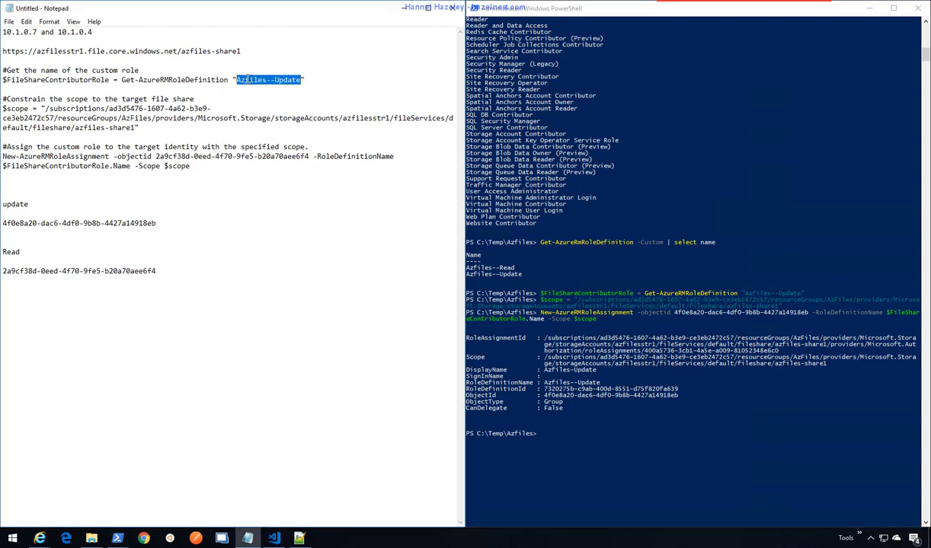
type("Azfiles--Read")
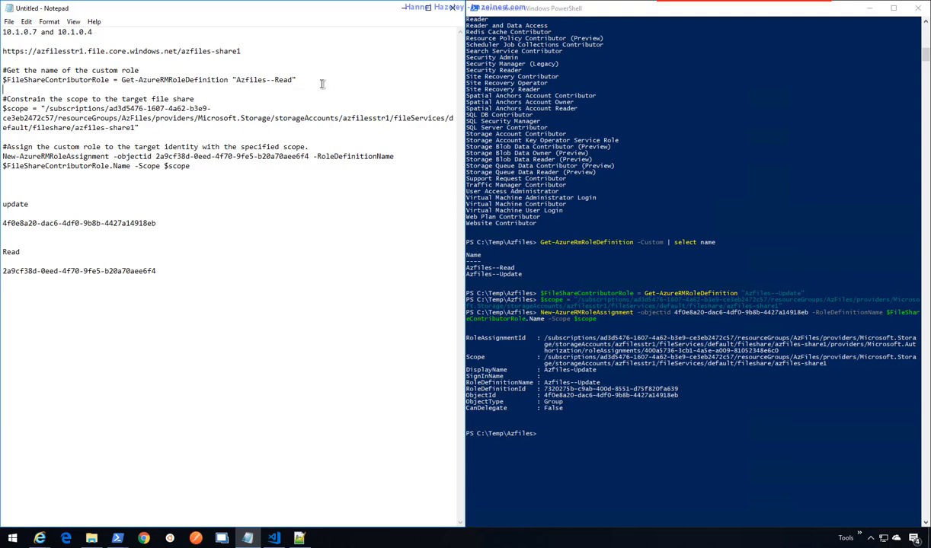
key("ctrl+shift+Left")
key("ctrl+shift+Left")
key("ctrl+shift+Left")
key("ctrl+shift+Left")
key("ctrl+shift+Left")
key("ctrl+shift+Left")
key("ctrl+shift+Left")
key("ctrl+shift+Left")
key("ctrl+shift+Left")
key("ctrl+shift+Left")
key("ctrl+shift+Left")
key("ctrl+c")
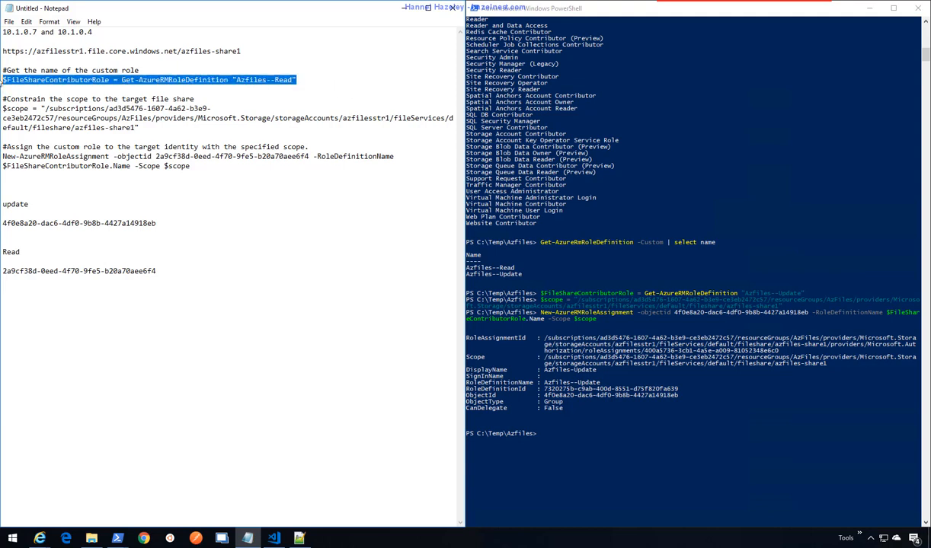
left_click(646, 452)
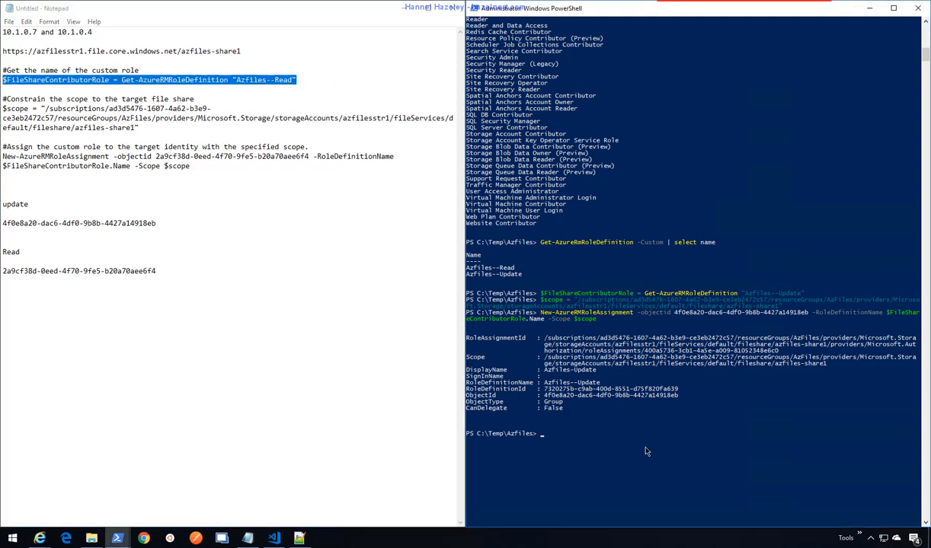
key("ctrl+v")
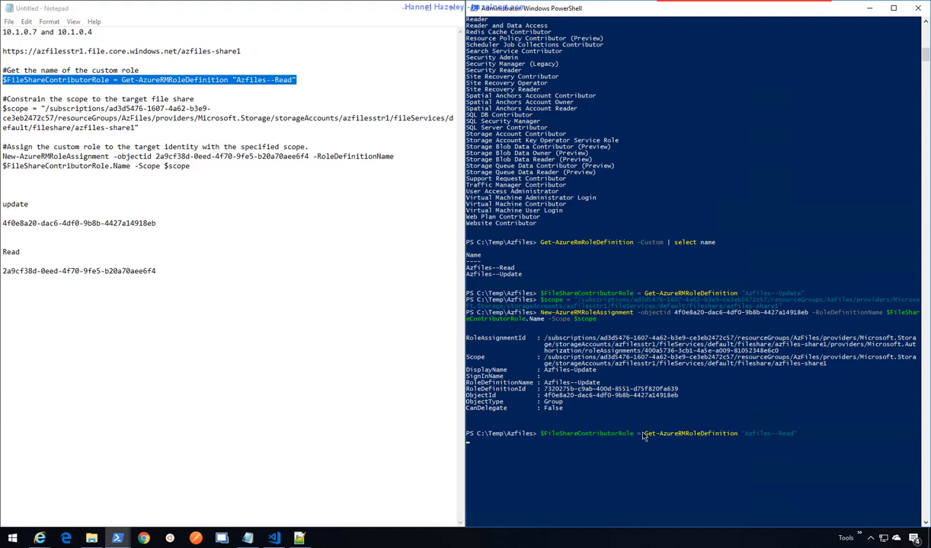
- Run the $scope command targeting the azfiles-share1 file share in PowerShell
left_click(147, 128)
left_click_drag(145, 128, 2, 110)
key("ctrl+c")
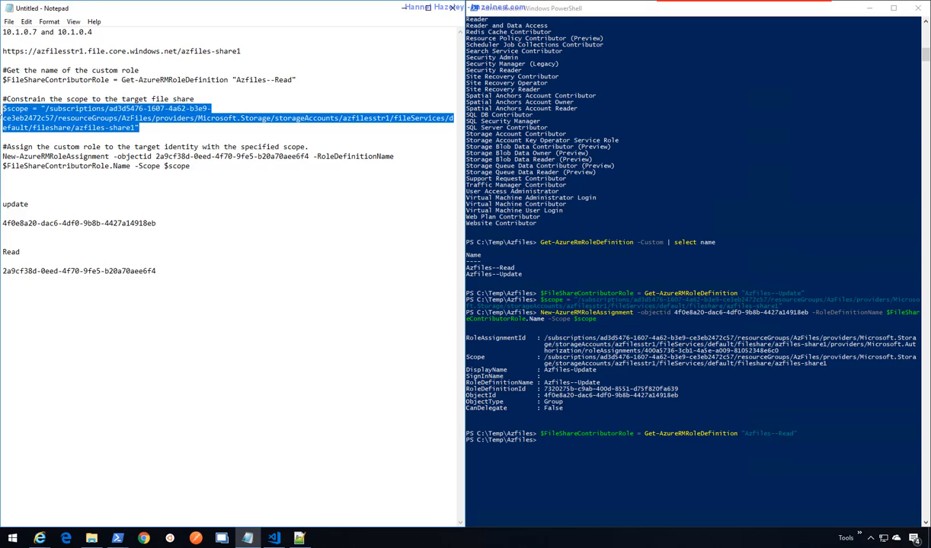
left_click(597, 461)
right_click(597, 459)
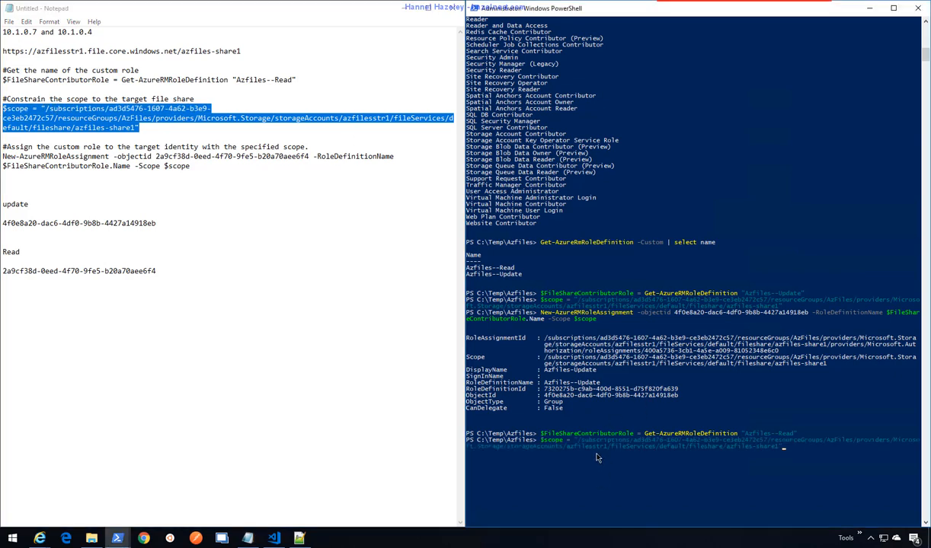
key("Return")
- Run New-AzureRMRoleAssignment granting Azfiles--Read to the second AD group
left_click(206, 169)
left_click_drag(192, 166, 2, 156)
key("ctrl+c")
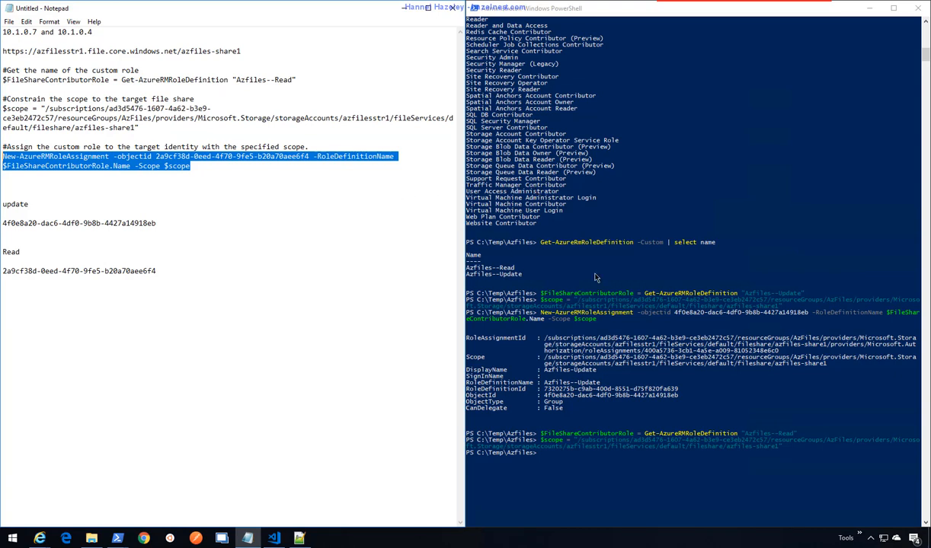
left_click(592, 19)
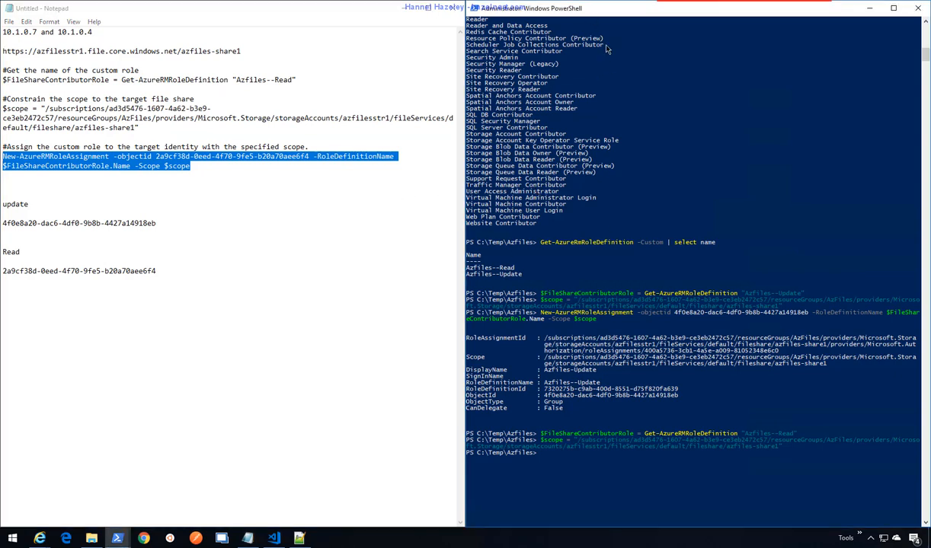
right_click(599, 482)
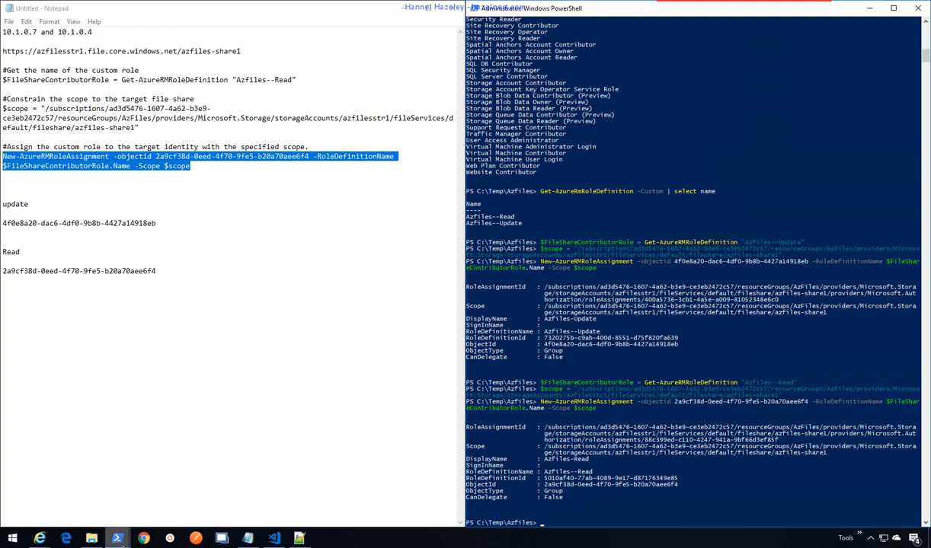
left_click(119, 539)
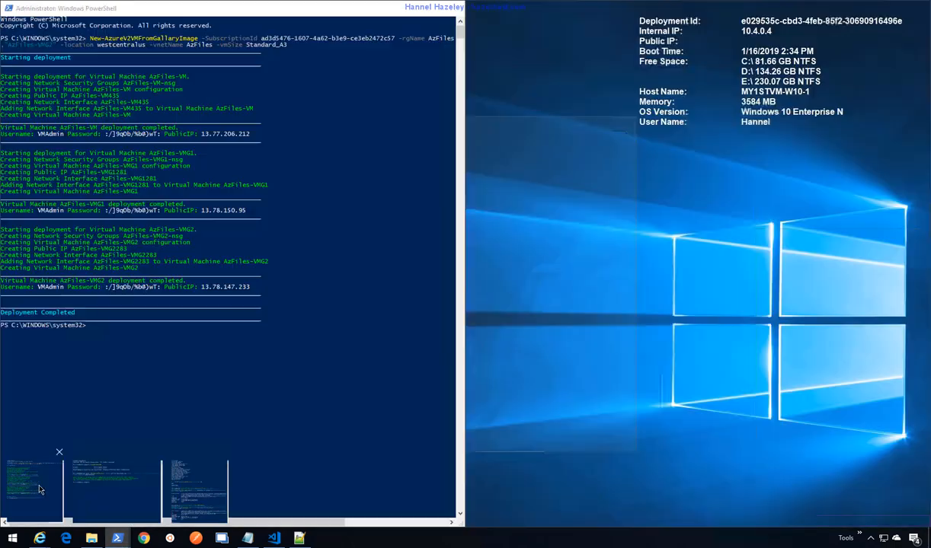
- Copy AzFiles-VMG1's public IP 13.78.150.95 from the deployment output
left_click(34, 489)
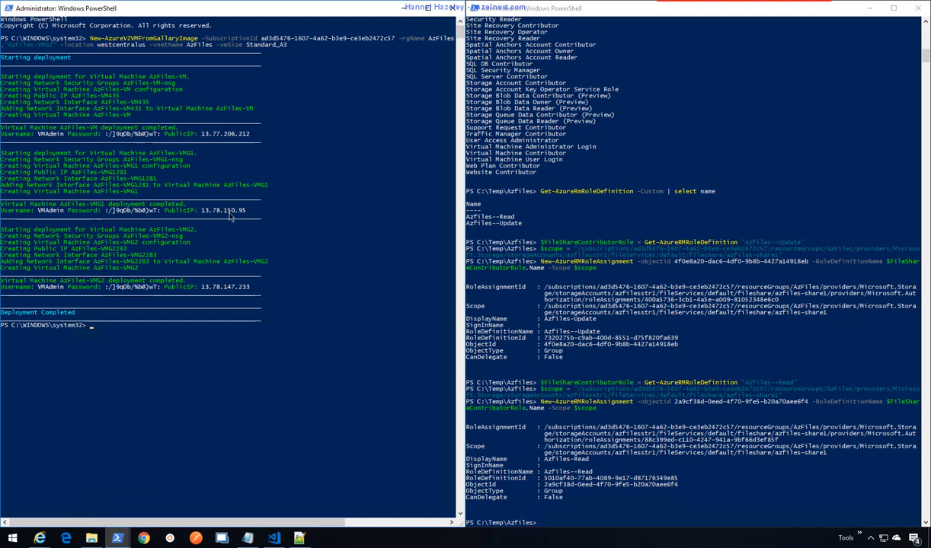
left_click_drag(245, 211, 203, 217)
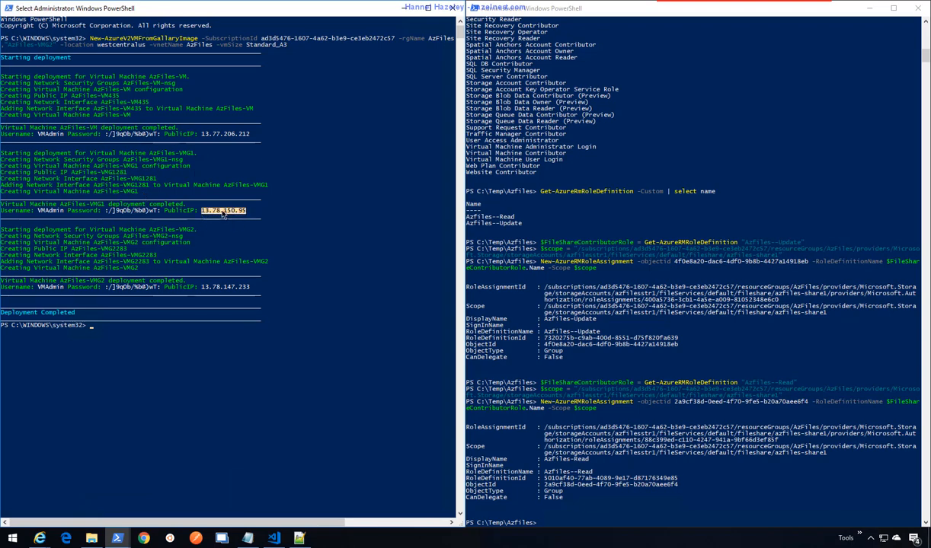
right_click(224, 215)
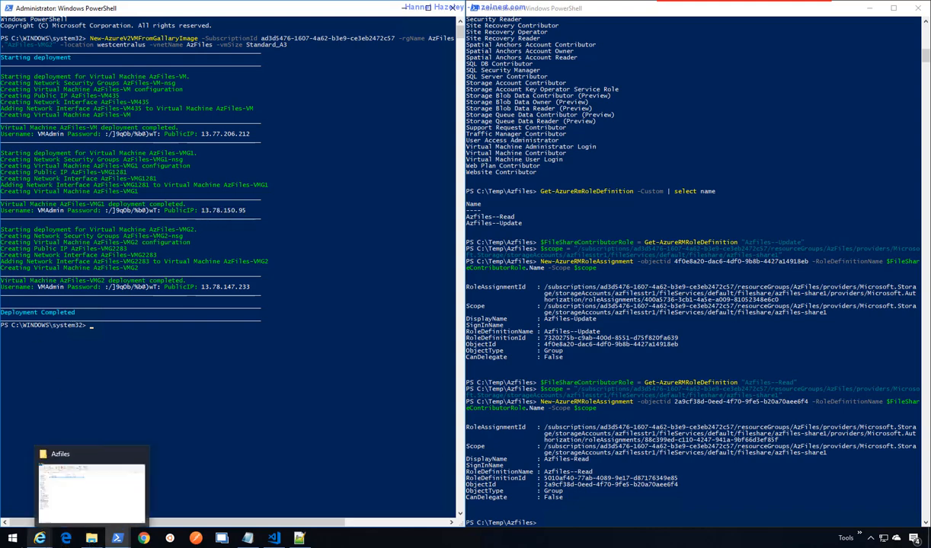
- Launch Remote Desktop Connection through the Run prompt
right_click(13, 540)
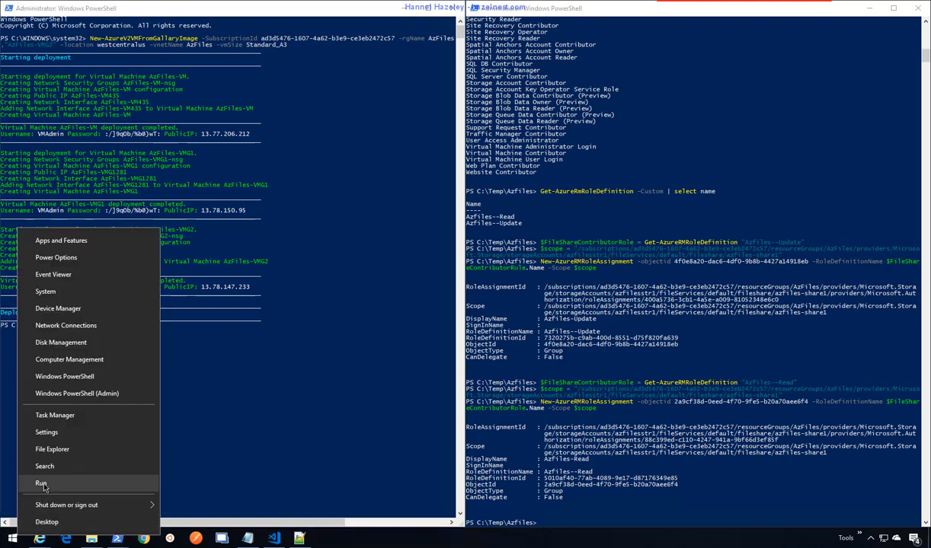
left_click(42, 484)
key("Return")
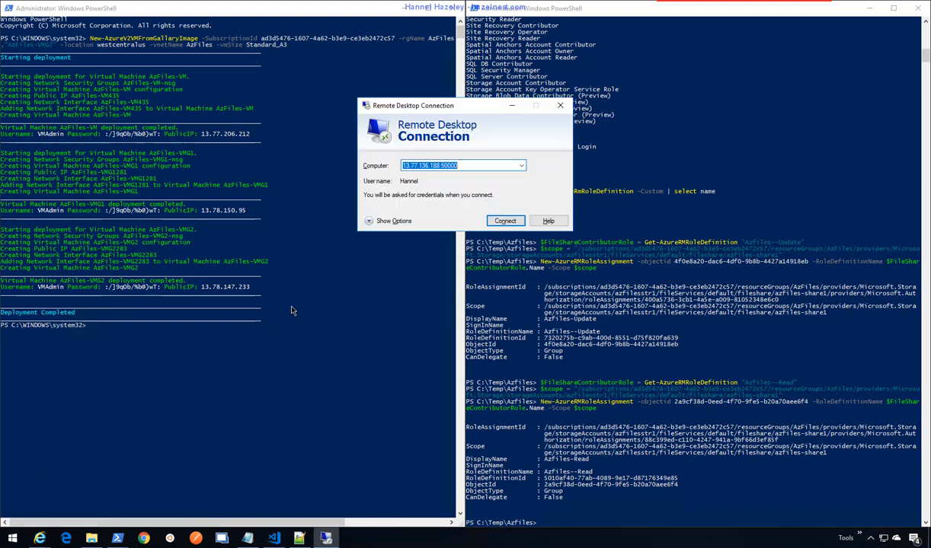
- Connect to 13.78.150.95 and enter the VM admin username from the deployment output
type("13.78.150.95")
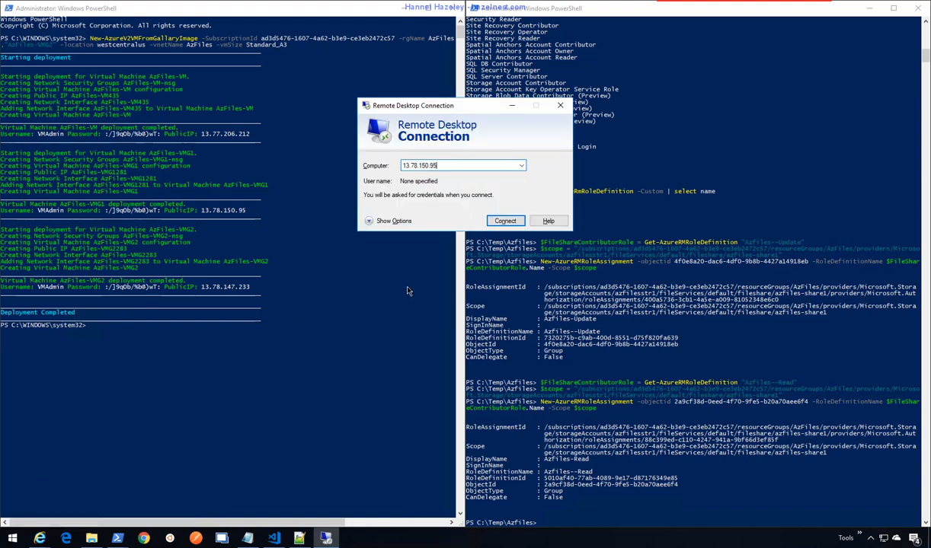
left_click(509, 220)
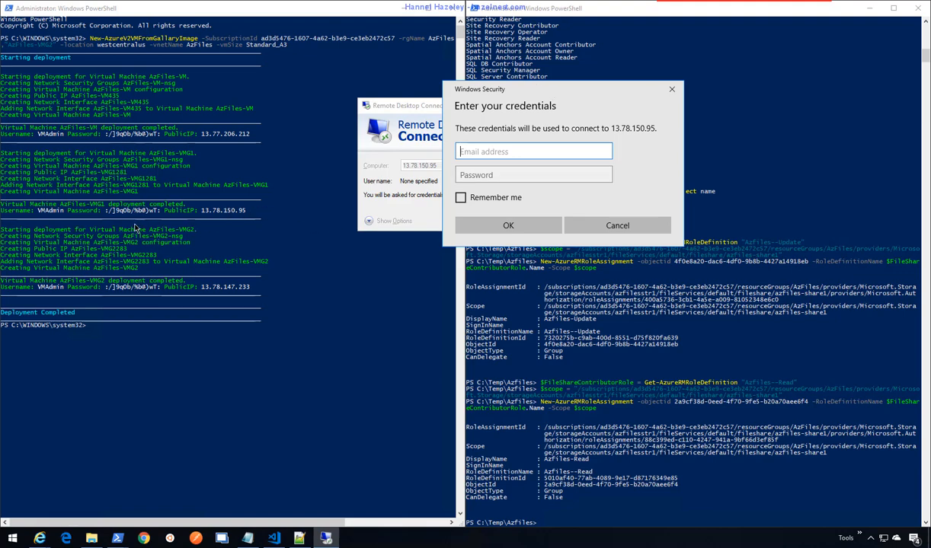
left_click(64, 215)
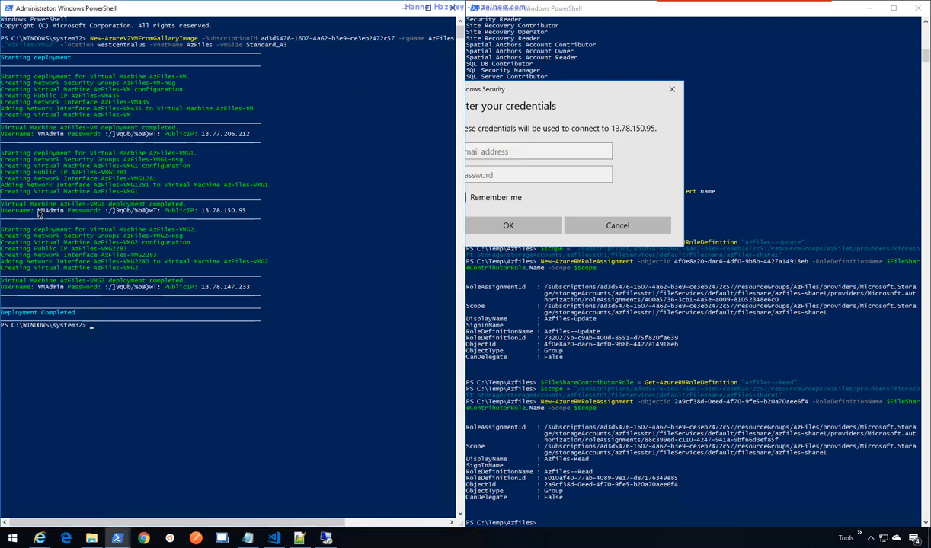
left_click_drag(37, 207, 64, 217)
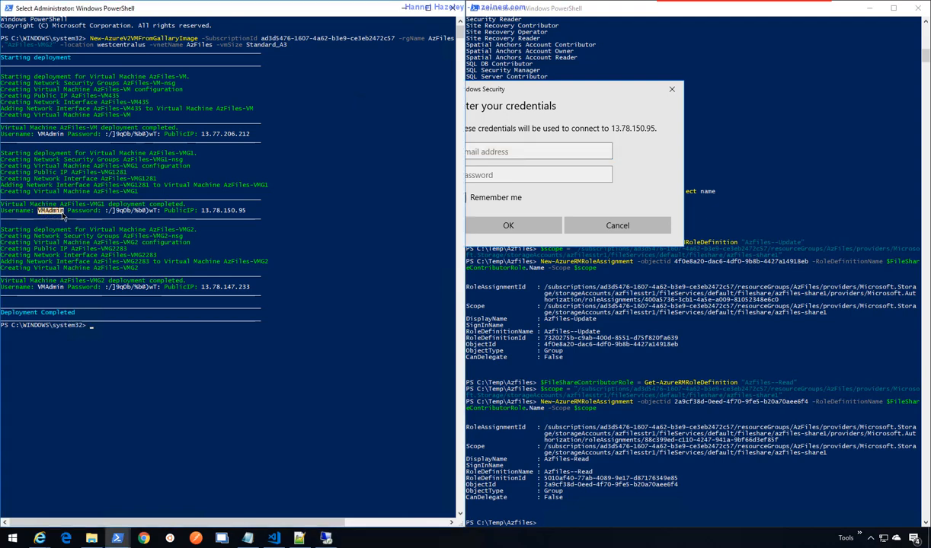
right_click(64, 216)
left_click(556, 150)
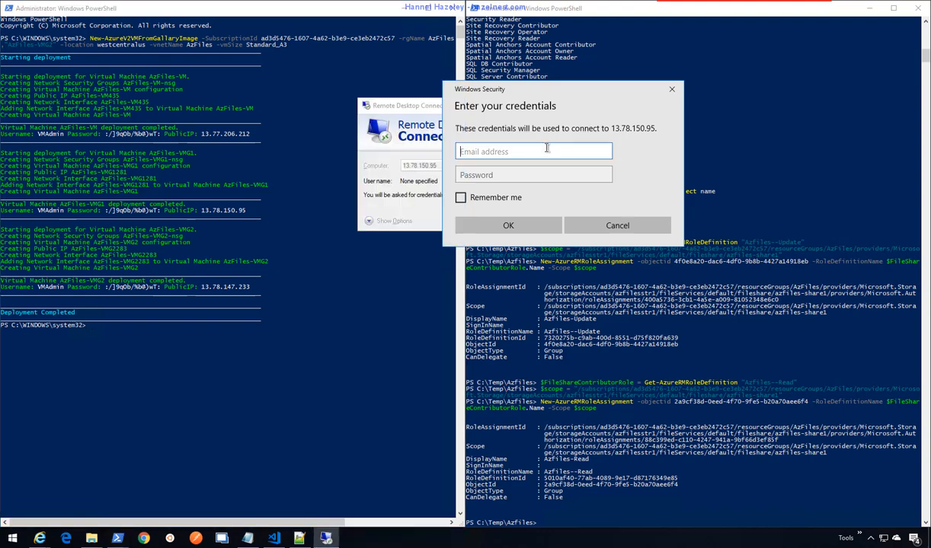
type("VMAdmin")
- Enter the VM admin password, sign in, and accept the certificate warning
left_click(107, 217)
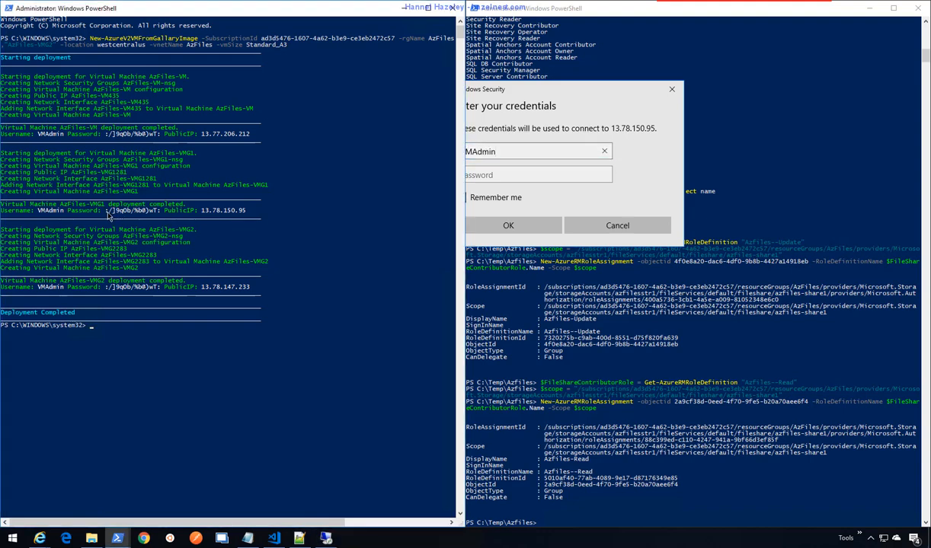
left_click_drag(105, 214, 159, 217)
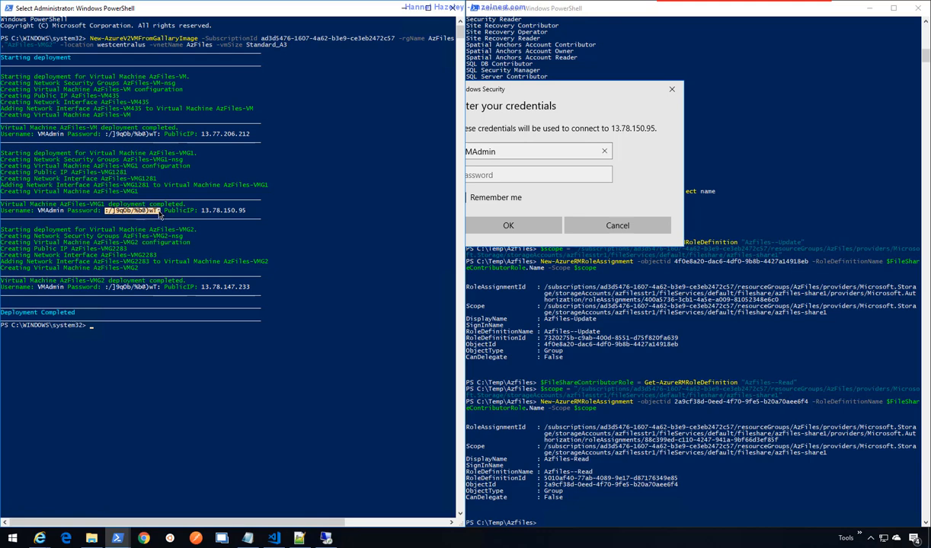
right_click(160, 216)
left_click(547, 176)
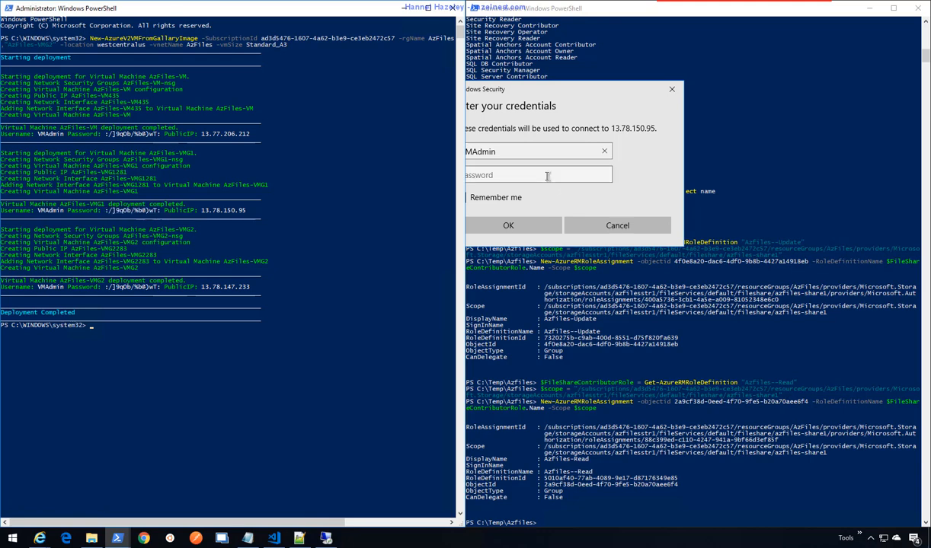
key("ctrl+v")
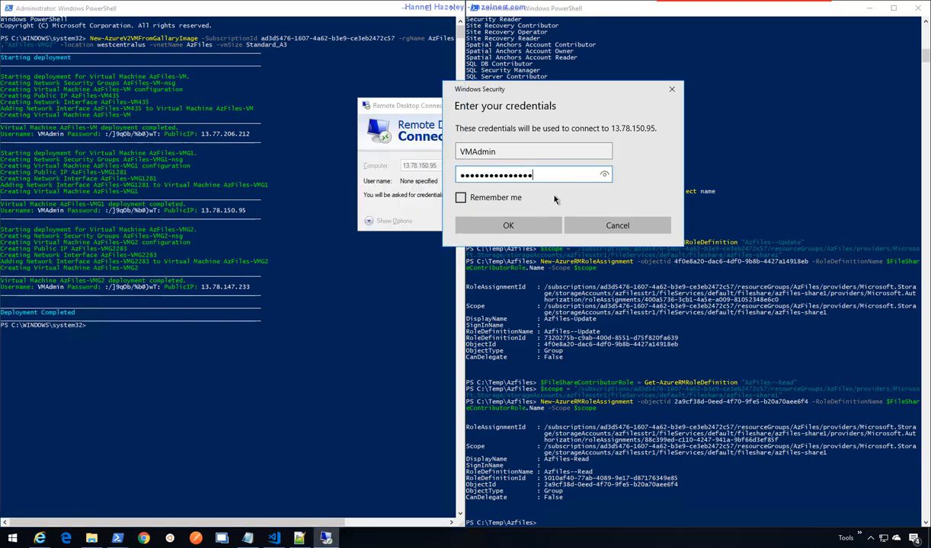
left_click(525, 225)
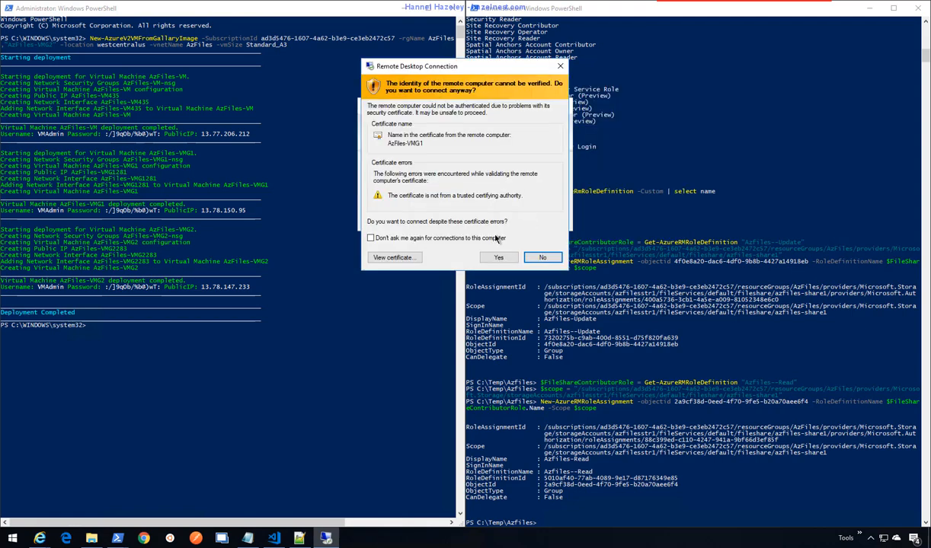
left_click(498, 258)
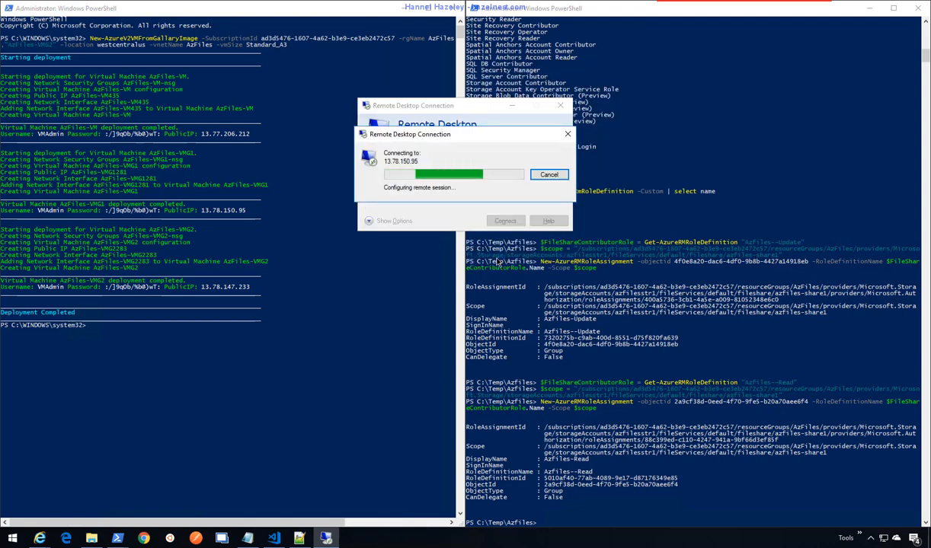
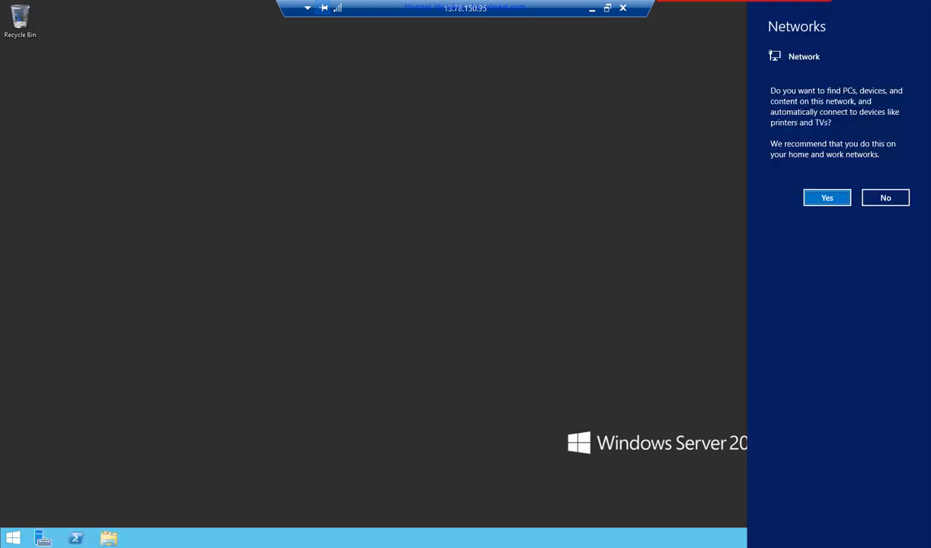
- Allow network discovery and open the Local Server properties for AzFiles-VMG1
left_click(826, 199)
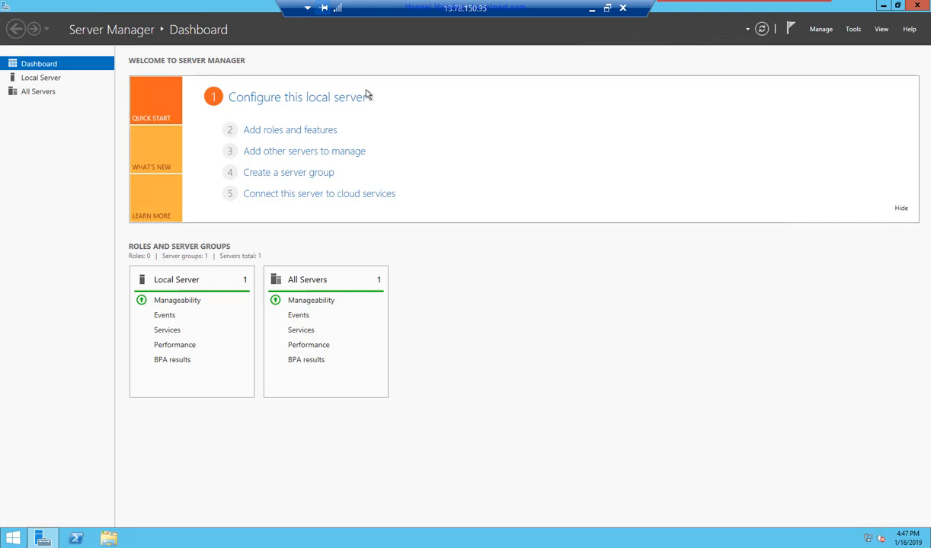
left_click(38, 77)
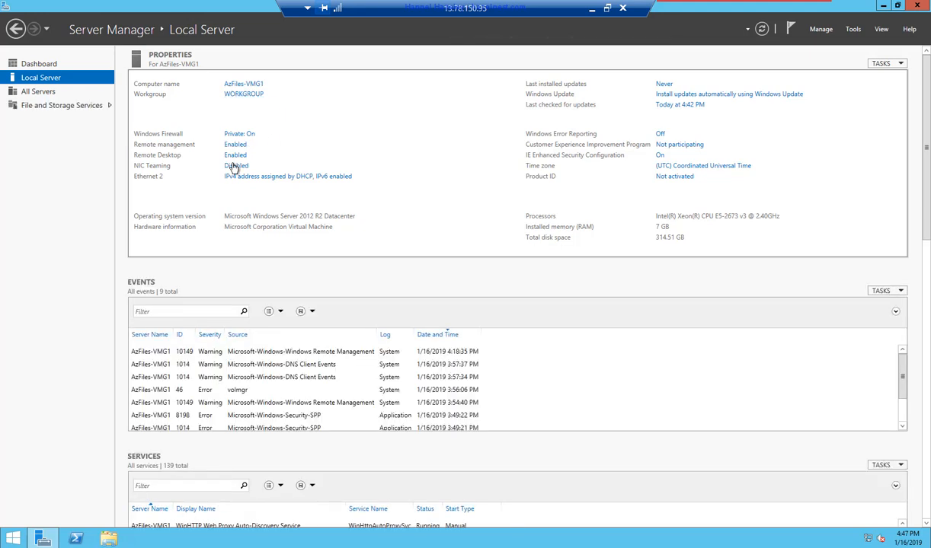
- Change the computer's membership from workgroup to the domain azfiles.hazelnest.com
left_click(239, 94)
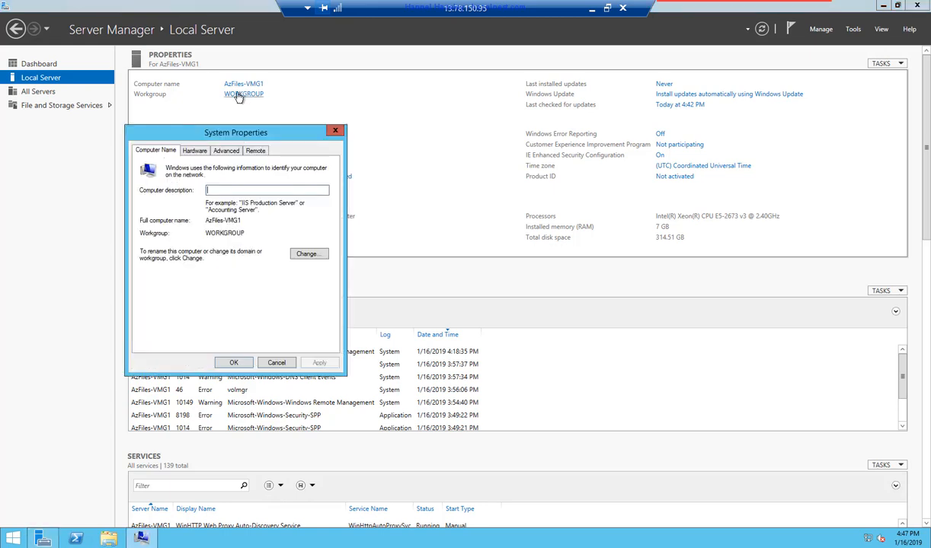
left_click(308, 256)
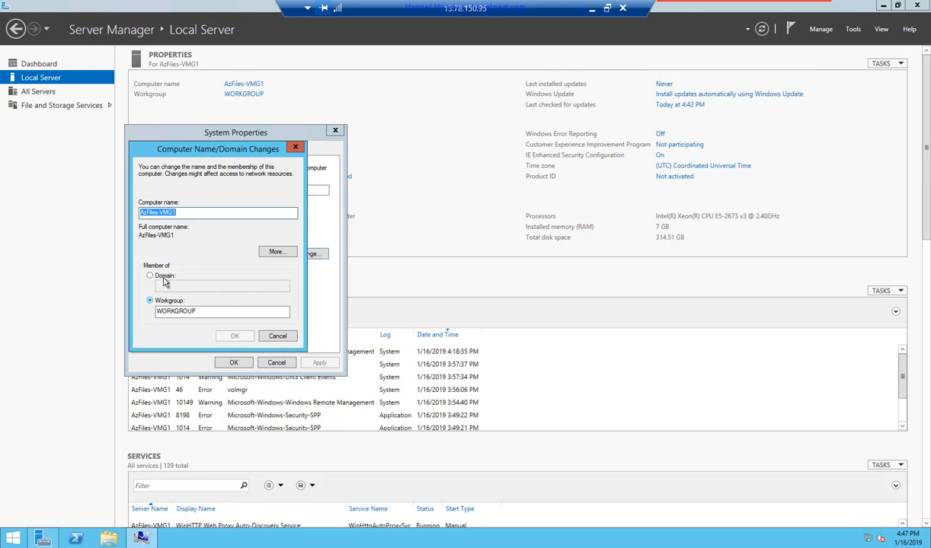
left_click(162, 276)
left_click(169, 286)
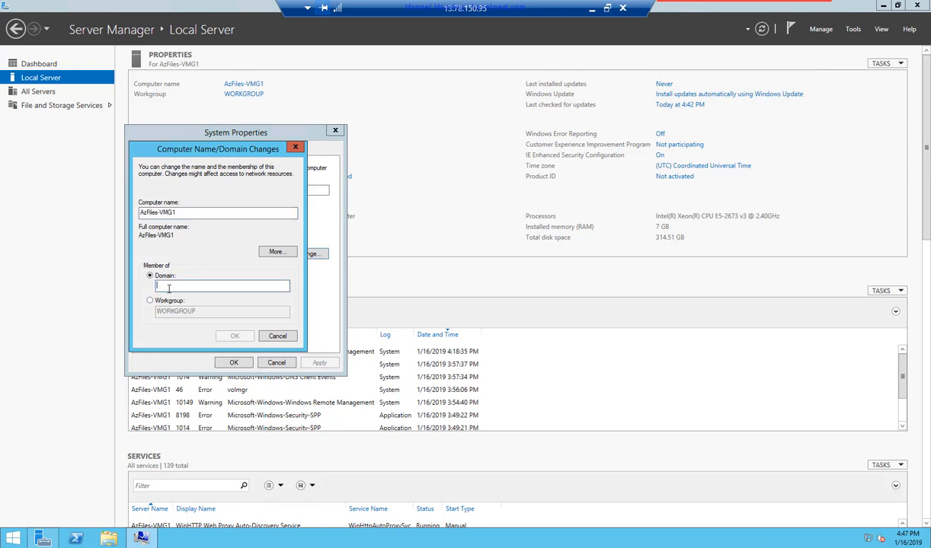
type("az")
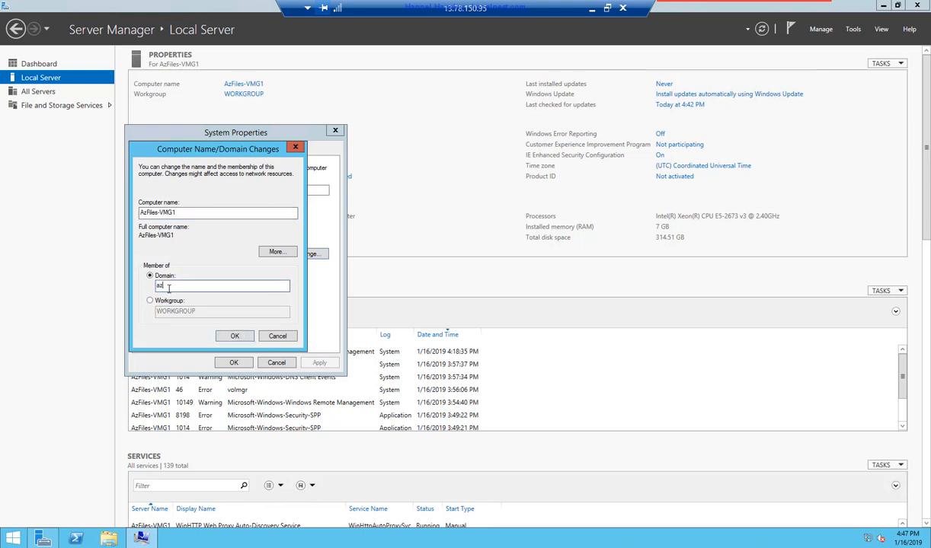
type("files.hazelnest.com")
left_click(234, 336)
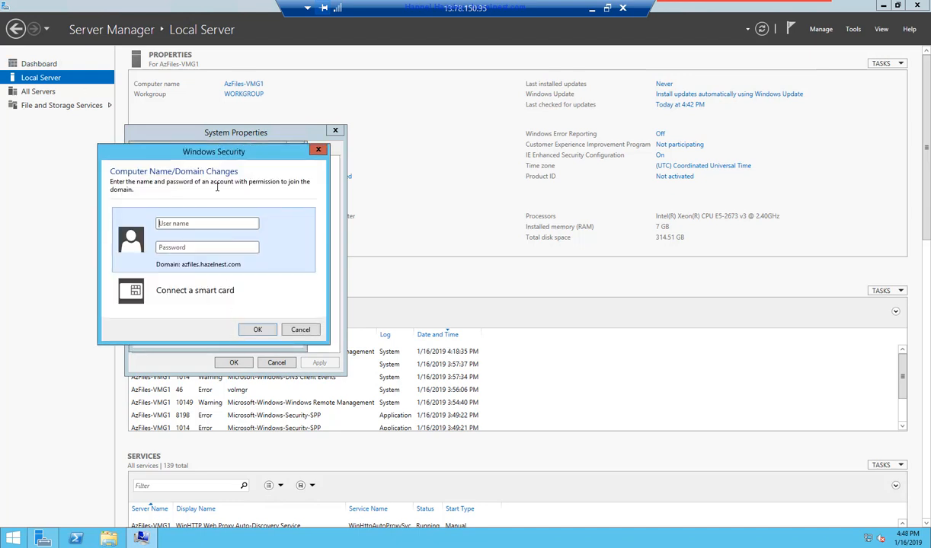
- Enter the domain account's username and password to authorise the join
left_click_drag(210, 153, 455, 135)
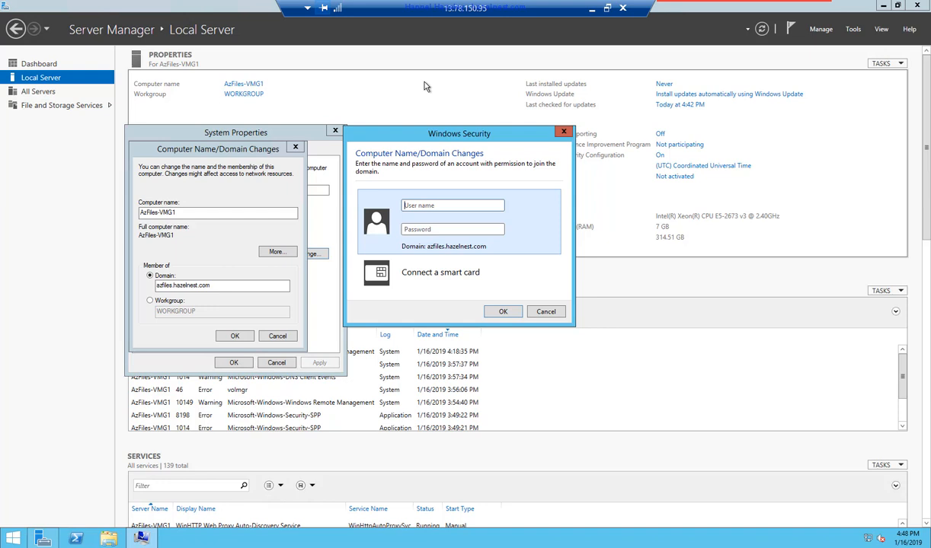
key("Tab")
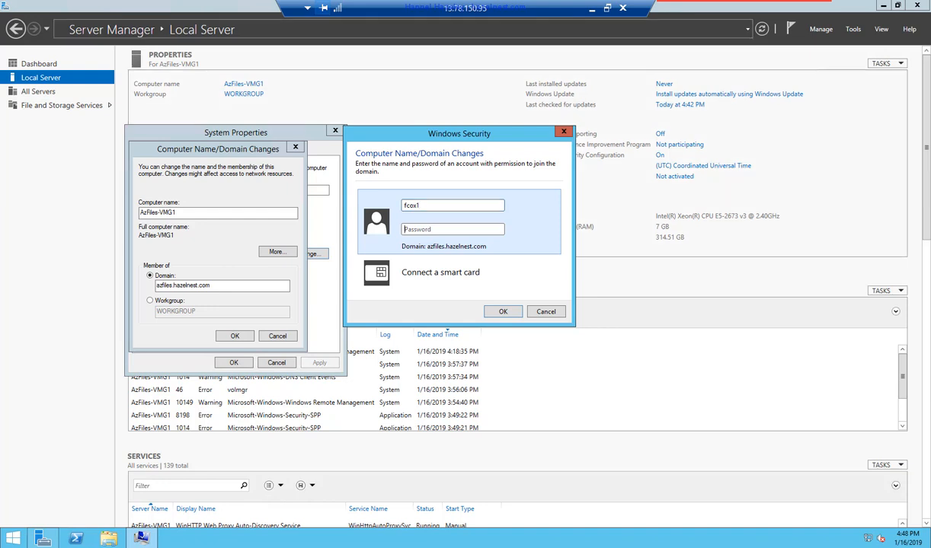
left_click(456, 231)
key("ctrl+v")
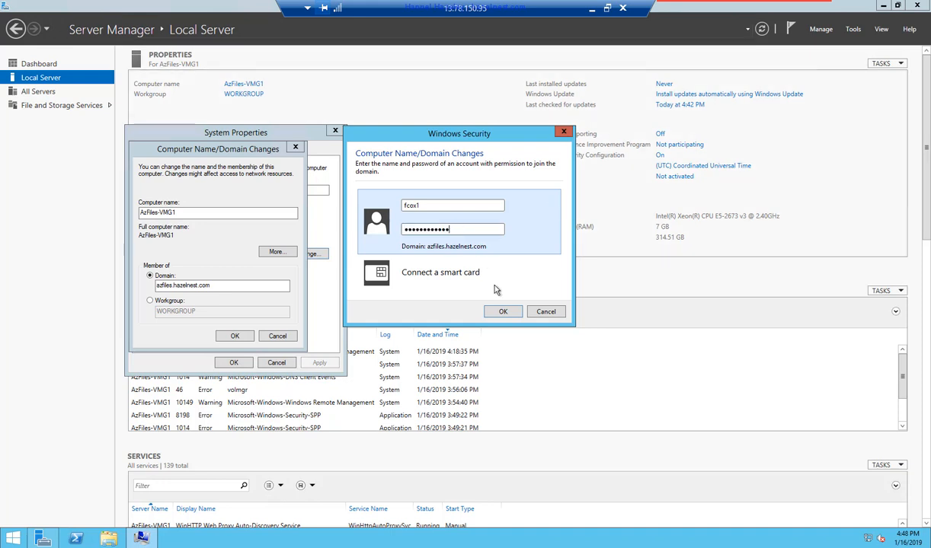
left_click(503, 311)
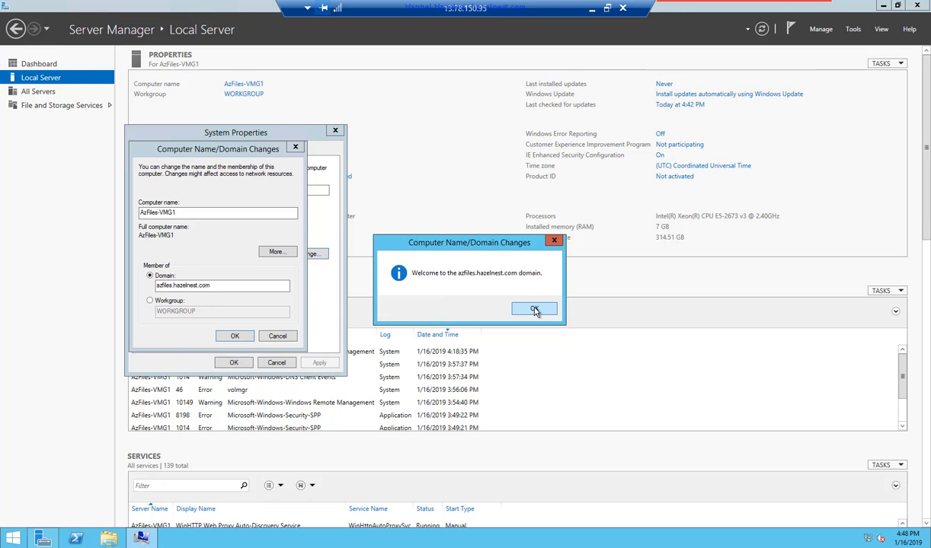
- Dismiss the welcome and restart notices, close System Properties, and restart the VM now
left_click(534, 310)
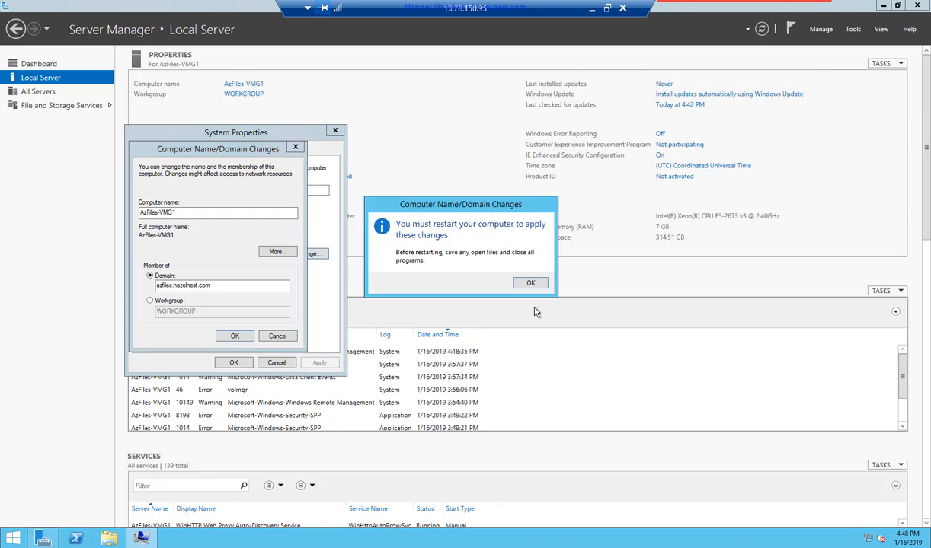
left_click(531, 283)
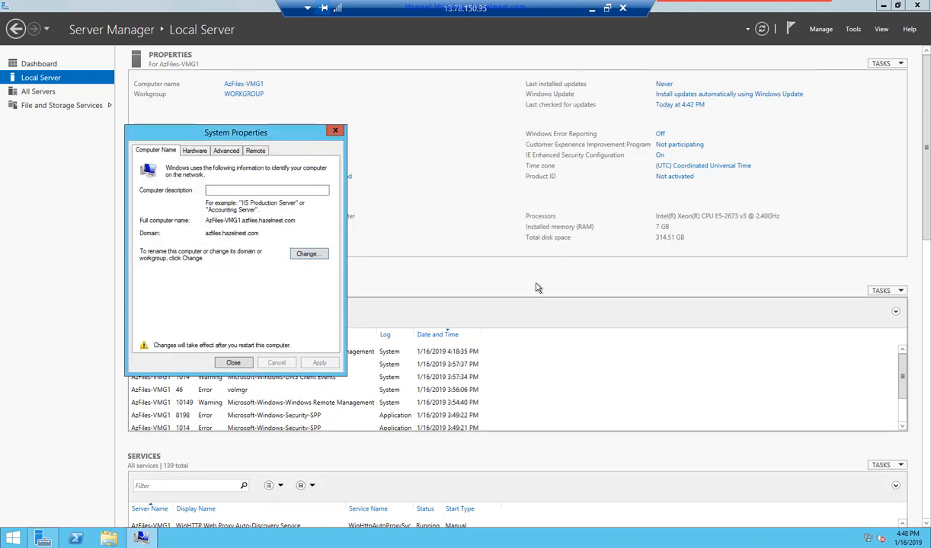
left_click(233, 363)
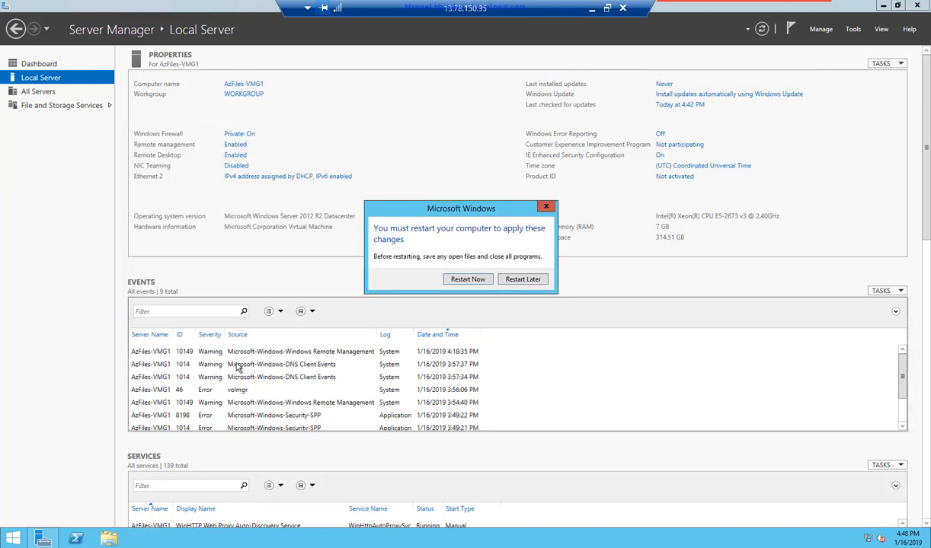
left_click(475, 281)
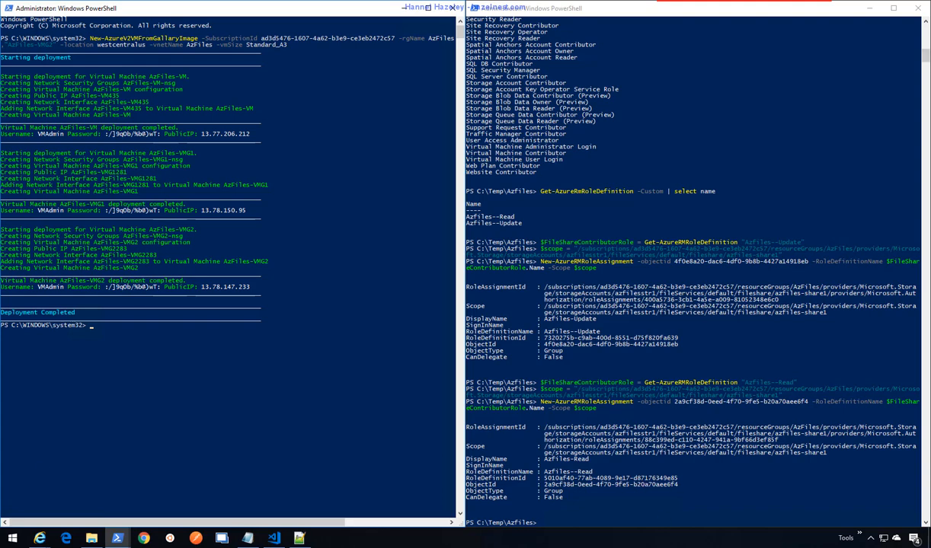
- Relaunch Remote Desktop Connection and connect to the VM at 13.78.150.95
right_click(17, 538)
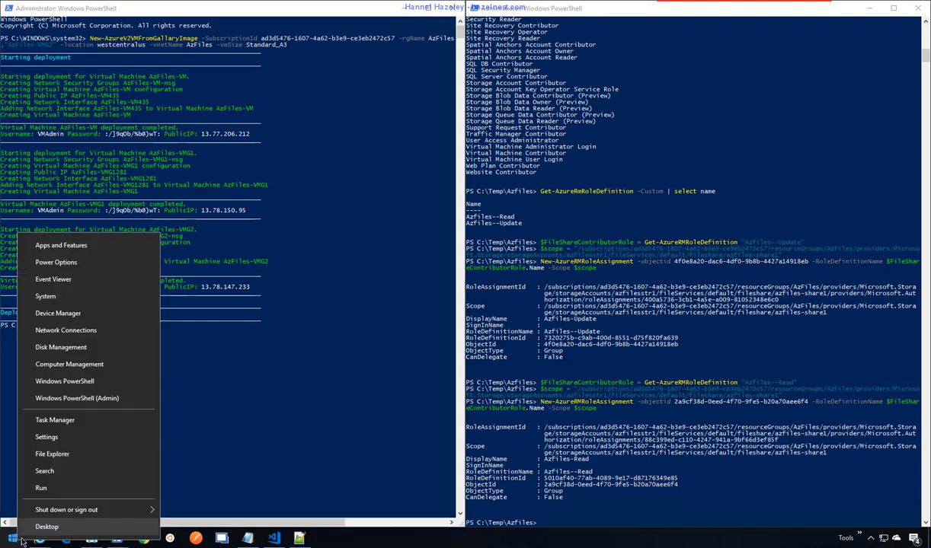
left_click(56, 490)
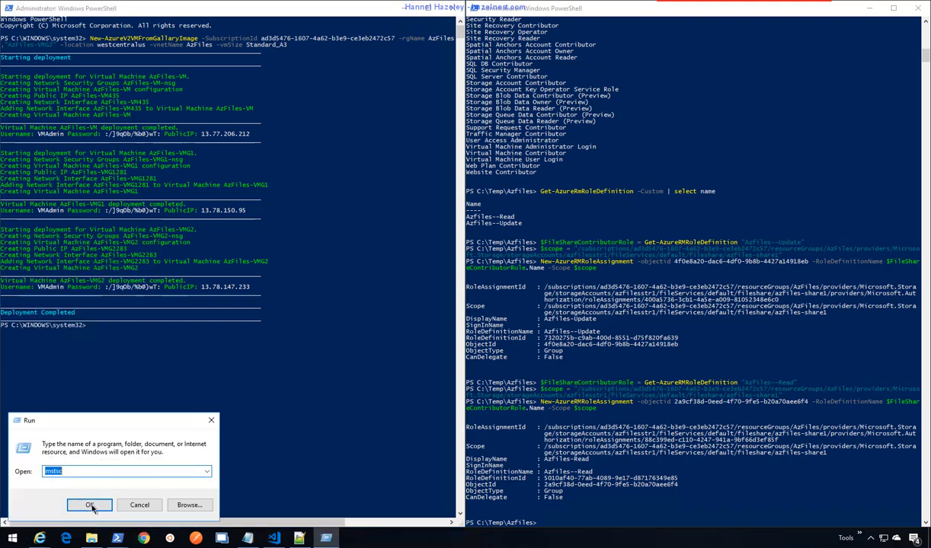
left_click(86, 484)
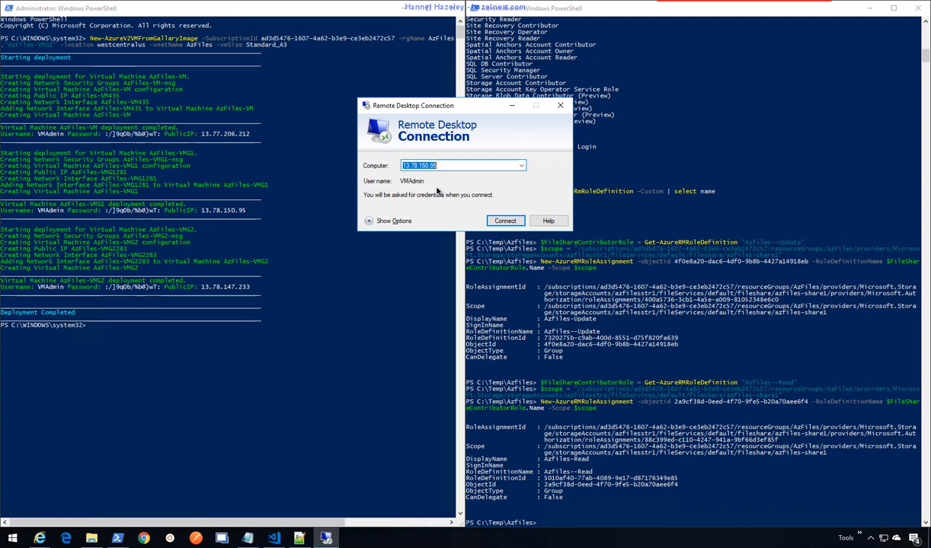
left_click(505, 222)
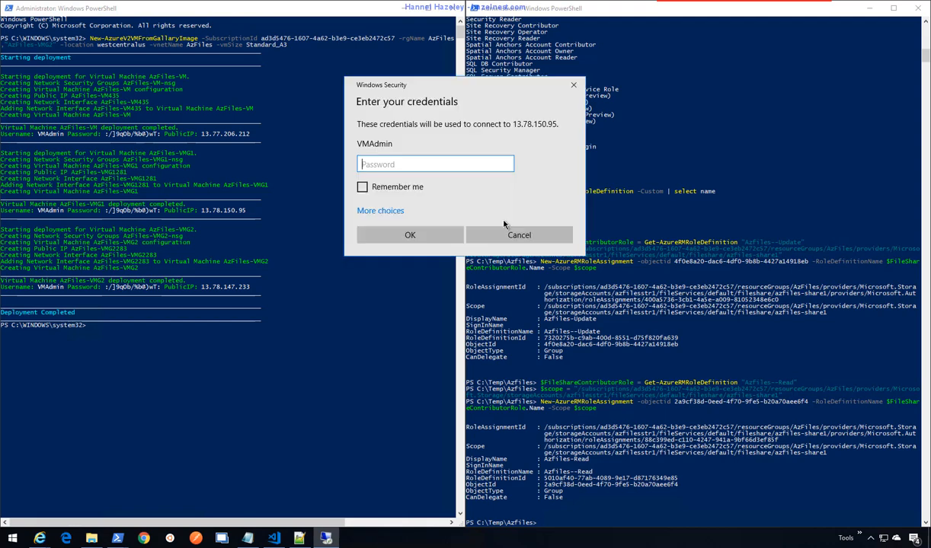
- Sign in with the domain test user's credentials, accept the certificate, and minimise the session
left_click(381, 211)
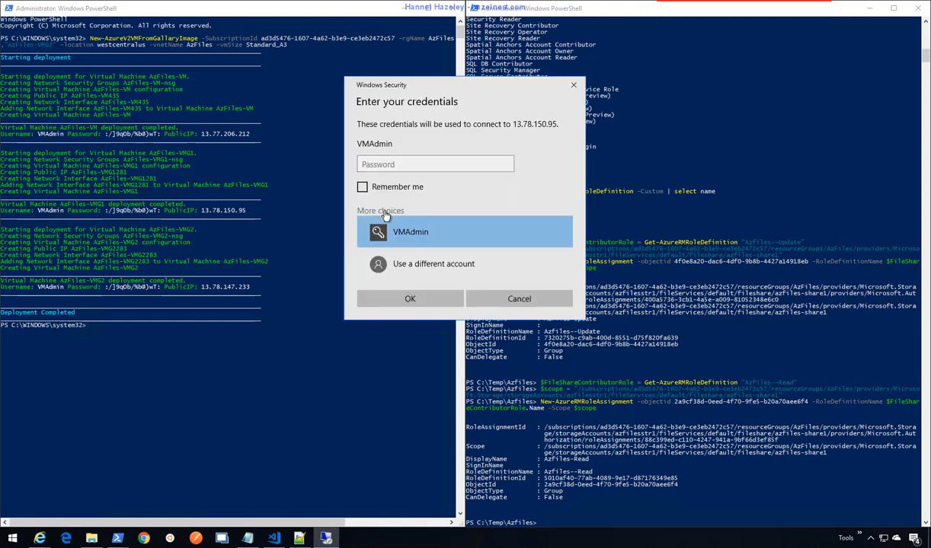
left_click(425, 264)
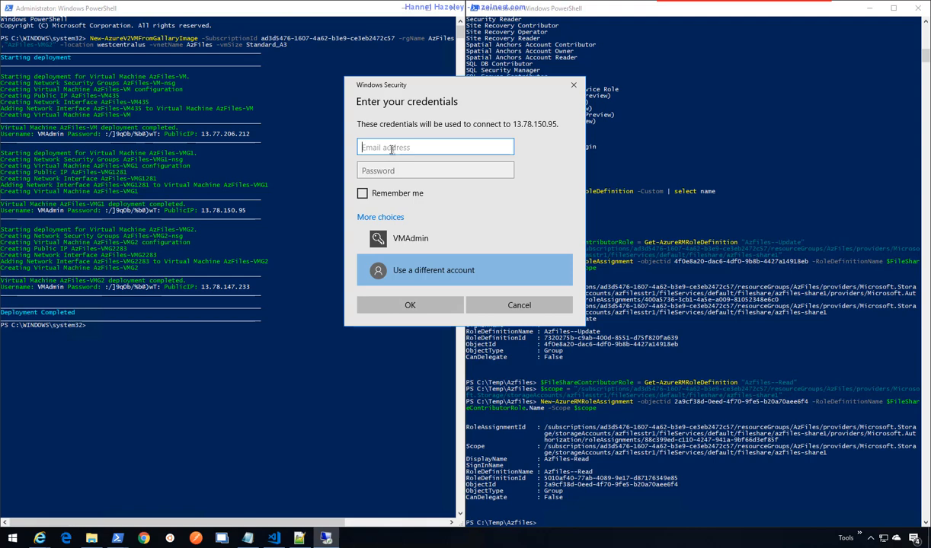
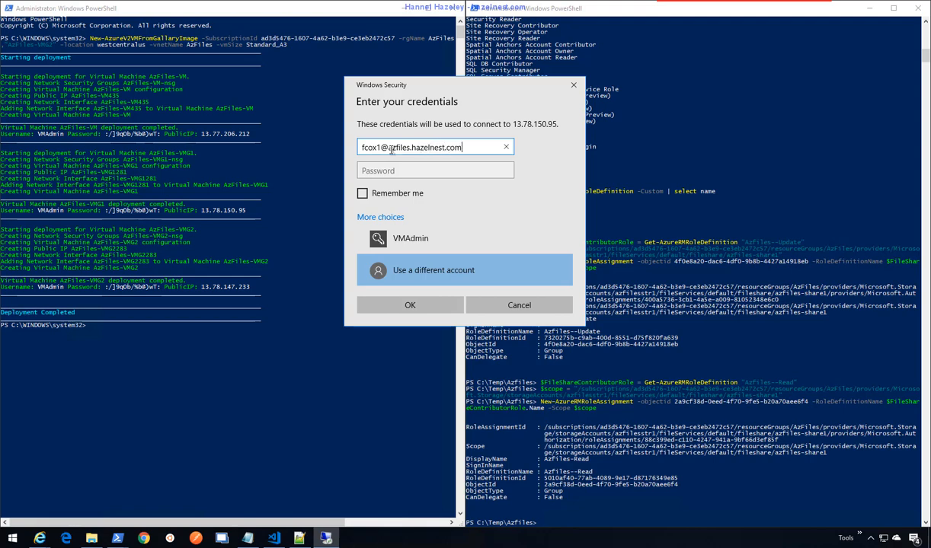
key("Tab")
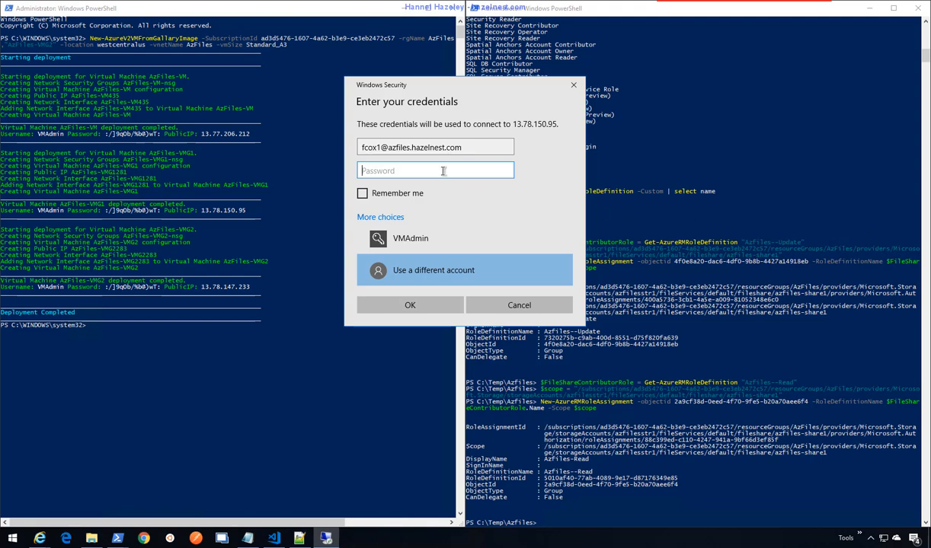
key("ctrl+v")
left_click(412, 305)
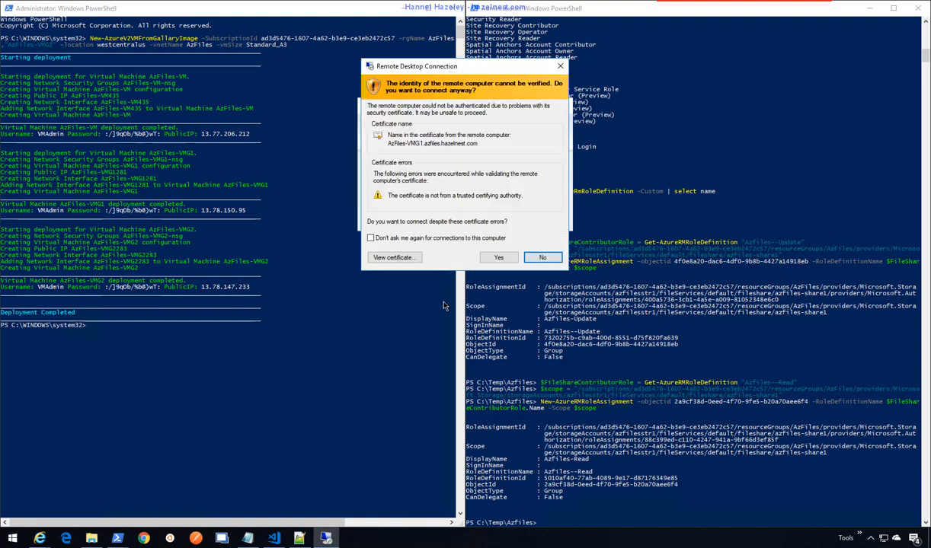
left_click(498, 259)
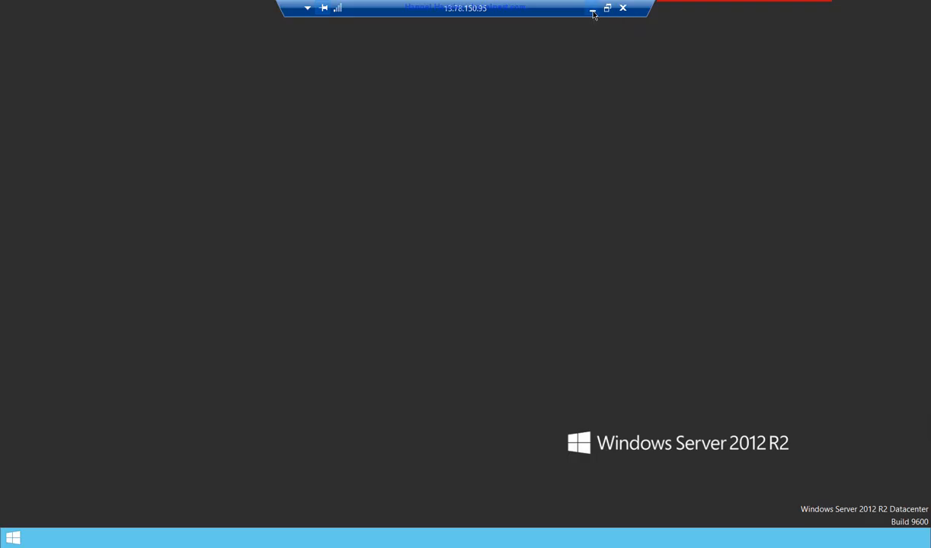
left_click(592, 10)
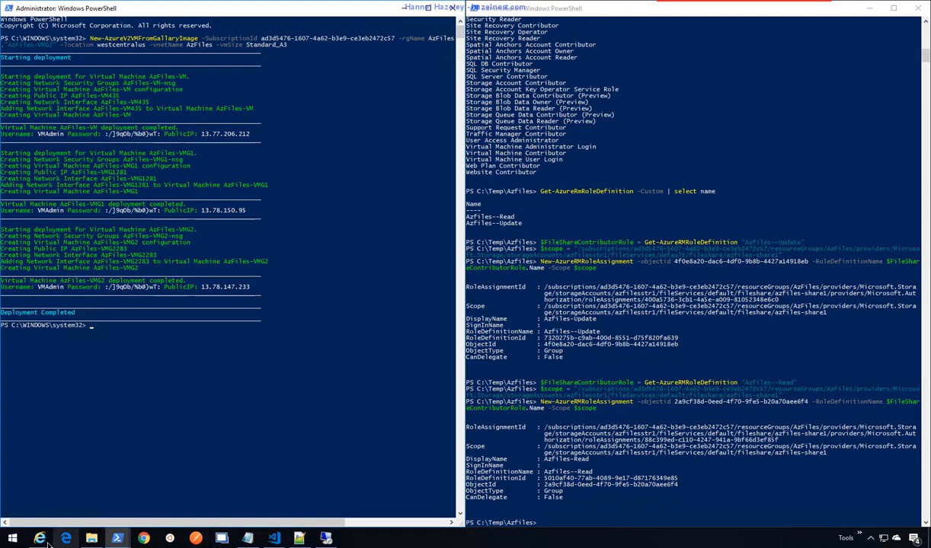
- Scroll the Azure AD authentication article to the net use mount command and copy it
mouse_move(47, 543)
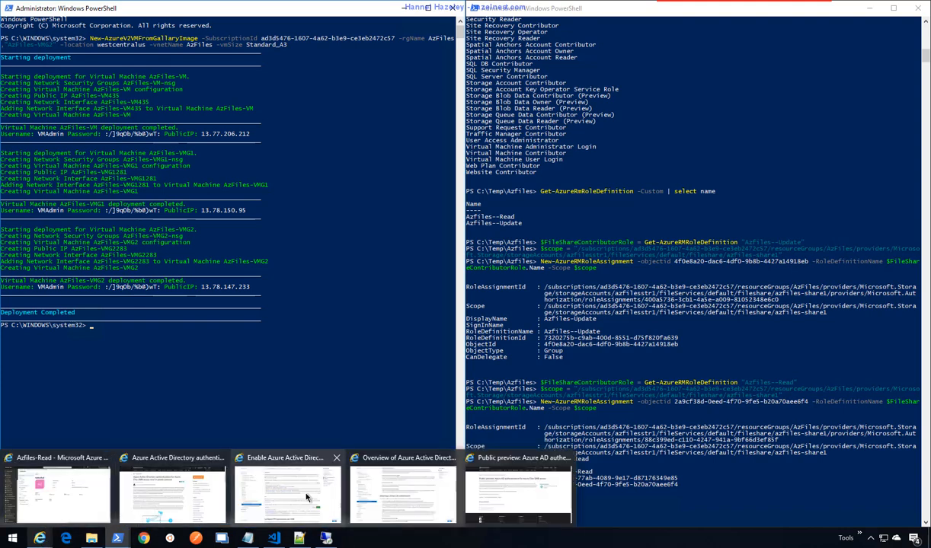
left_click(306, 497)
scroll(466, 389, "down", 2)
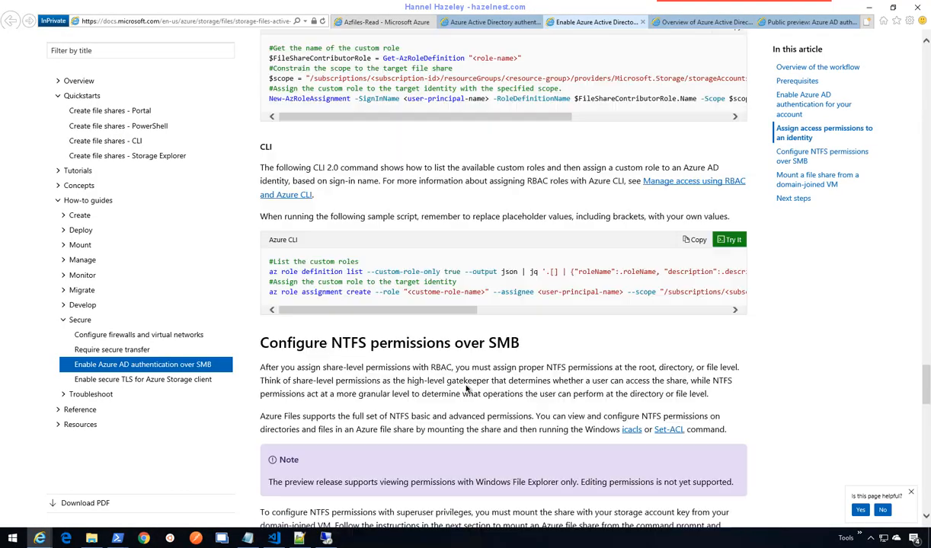
scroll(466, 389, "down", 3)
scroll(472, 385, "down", 1)
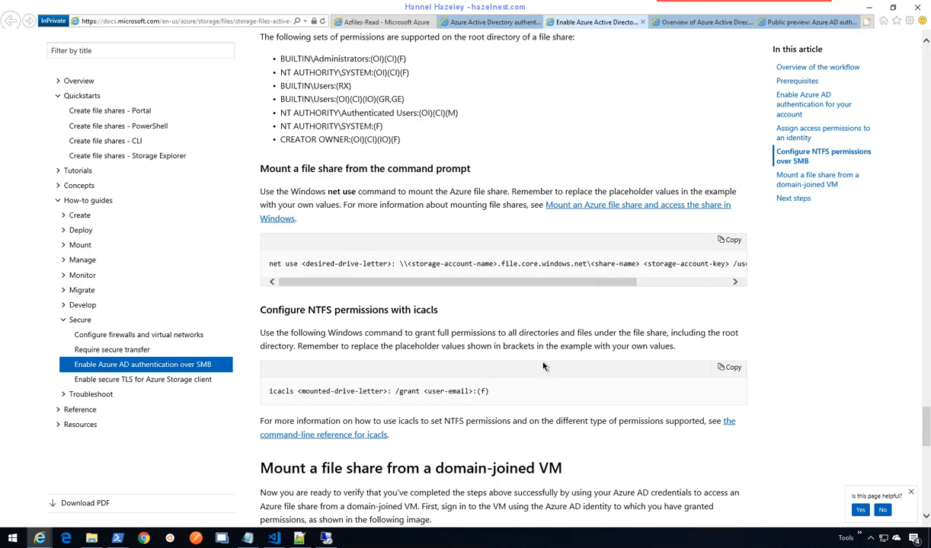
scroll(543, 366, "down", 8)
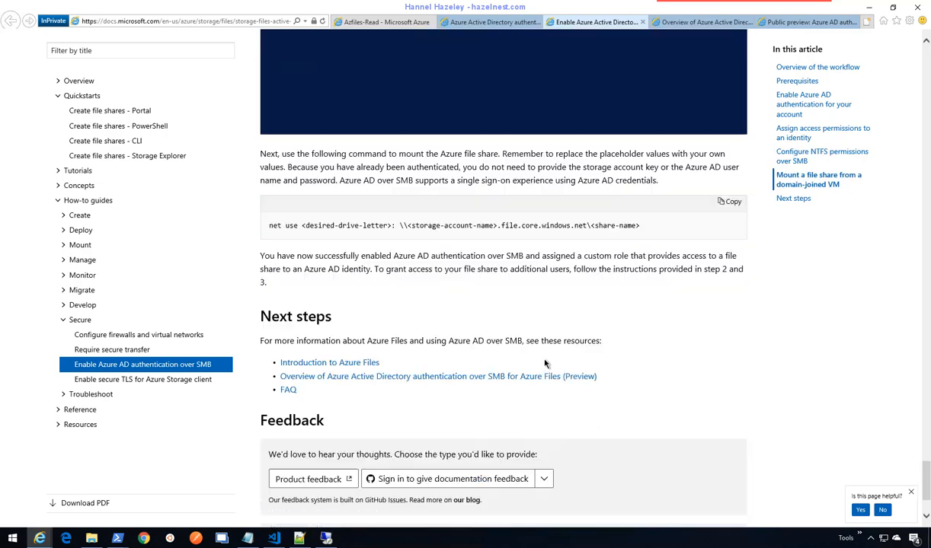
scroll(546, 364, "down", 1)
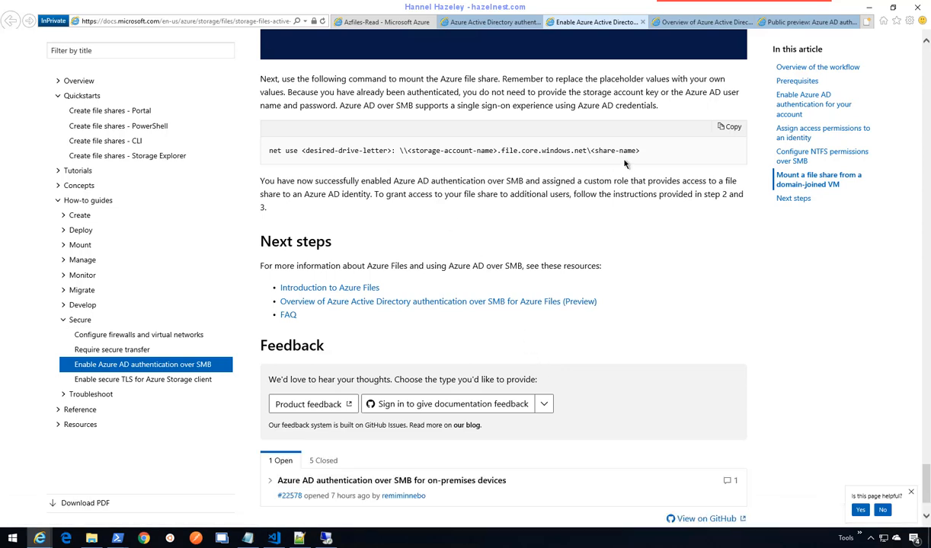
double_click(580, 150)
left_click_drag(450, 155, 263, 151)
key("ctrl+c")
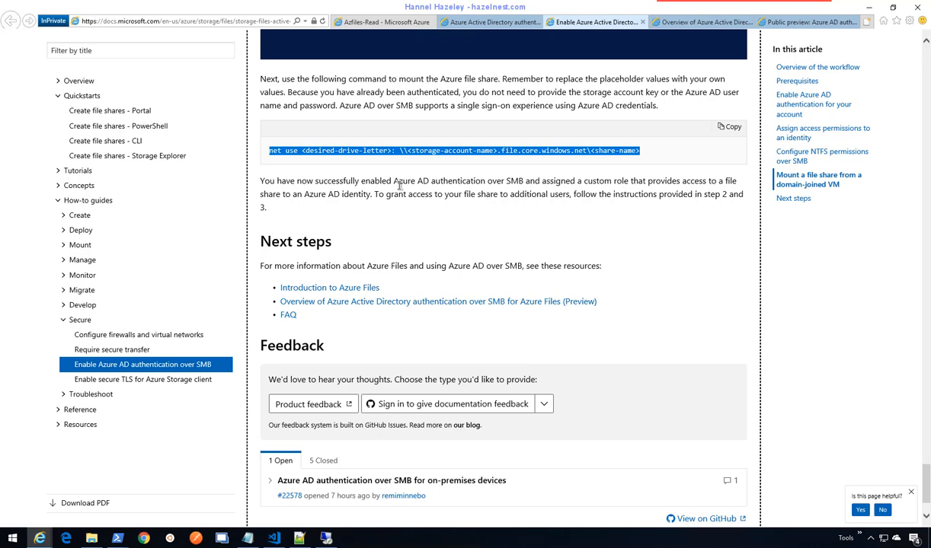
right_click(391, 154)
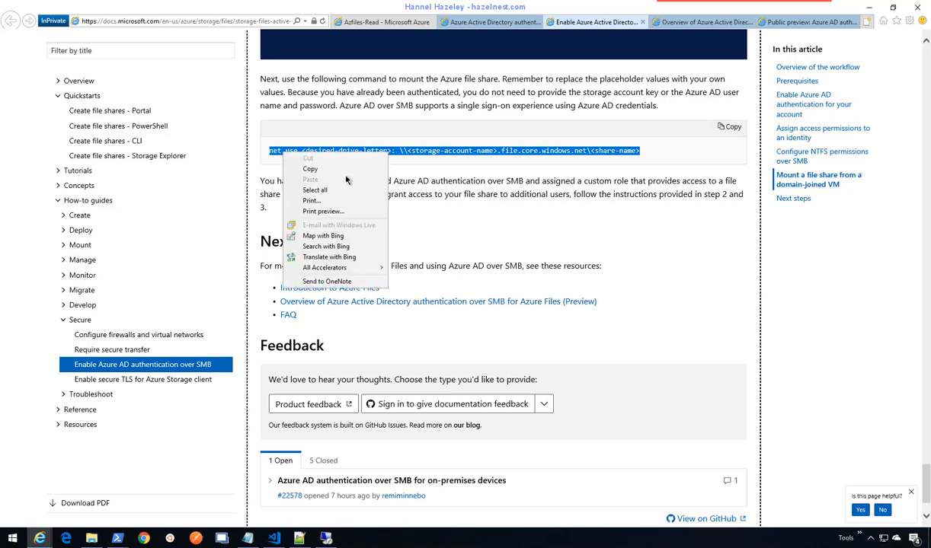
left_click(305, 166)
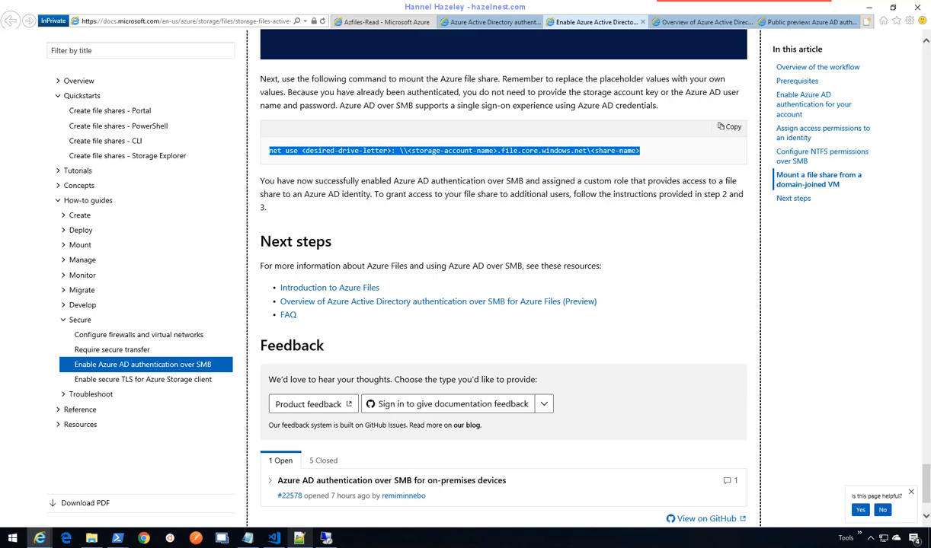
left_click(248, 538)
- Paste the net use command on a new Notepad line with drive letter S
left_click(183, 301)
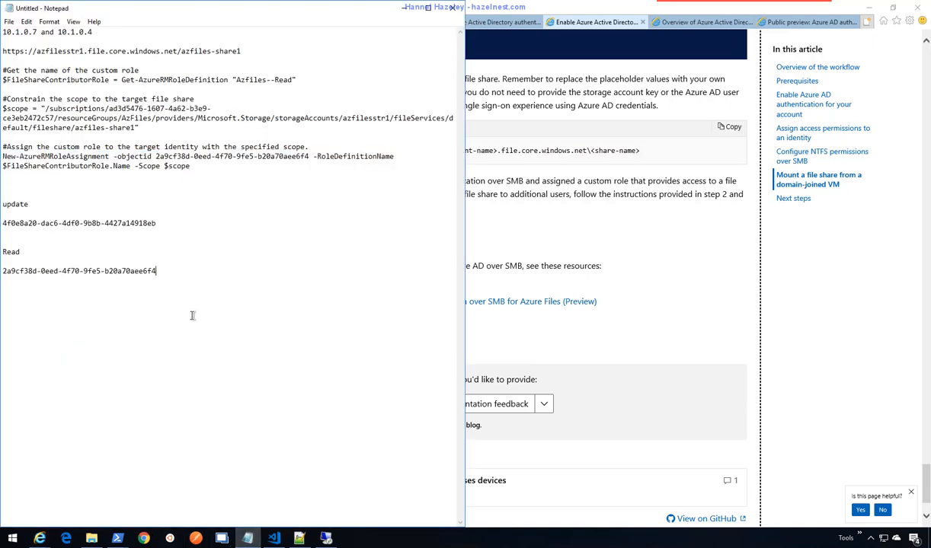
key("Return")
key("Return")
key("Return")
key("ctrl+v")
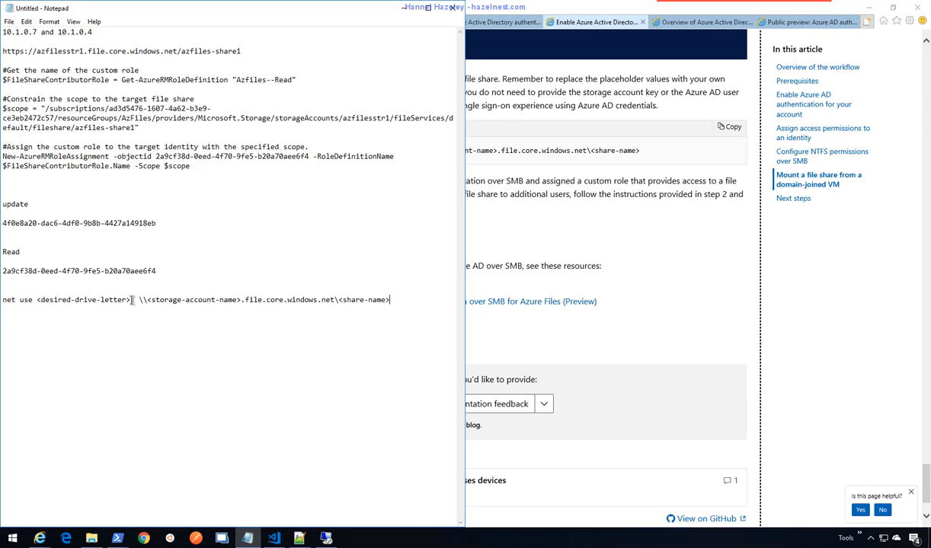
left_click_drag(132, 300, 37, 299)
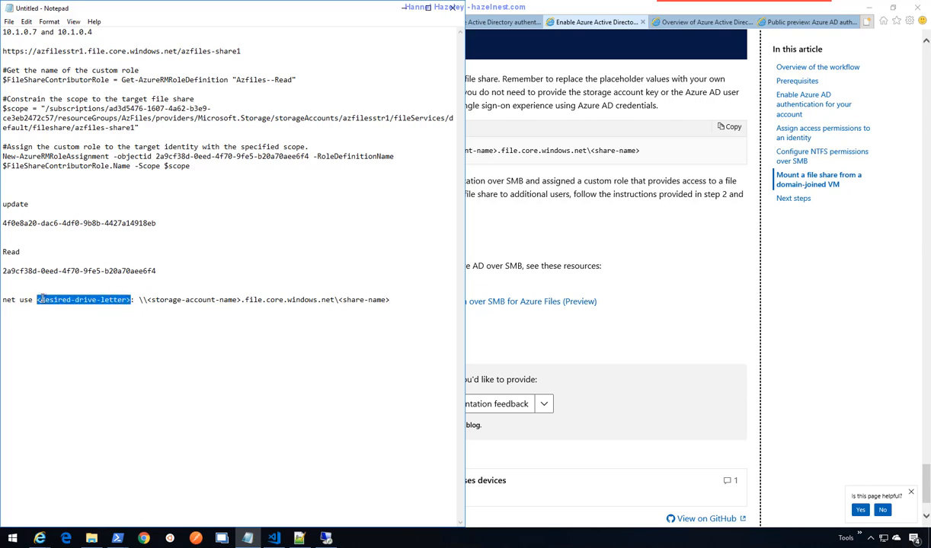
type("S")
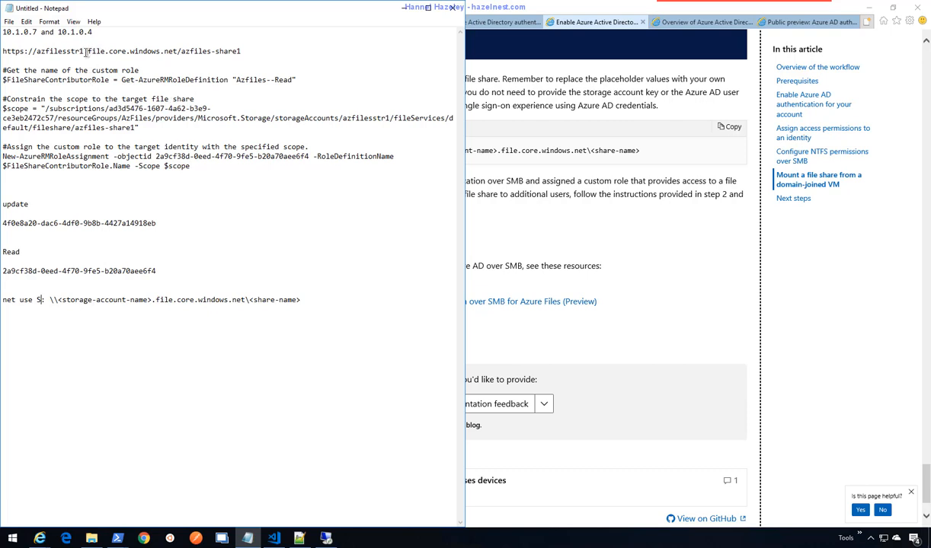
- Fill in storage account azfilesstr1 and share azfiles-share1, then select the finished command
left_click_drag(83, 51, 38, 51)
key("ctrl+c")
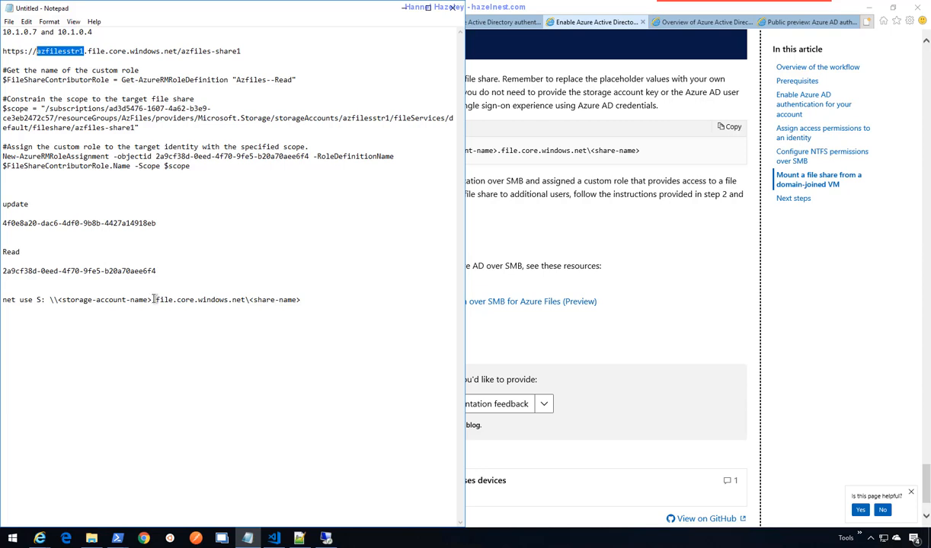
left_click_drag(153, 301, 58, 300)
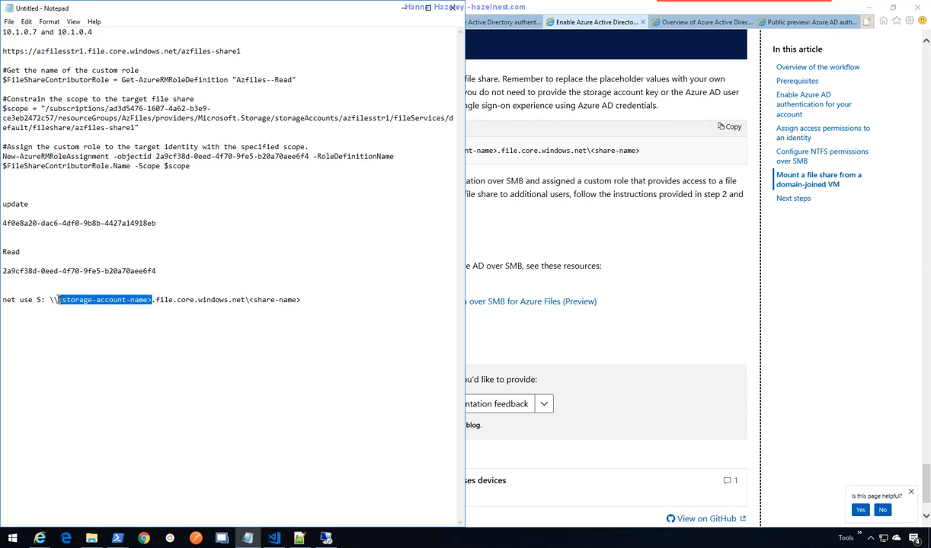
key("ctrl+v")
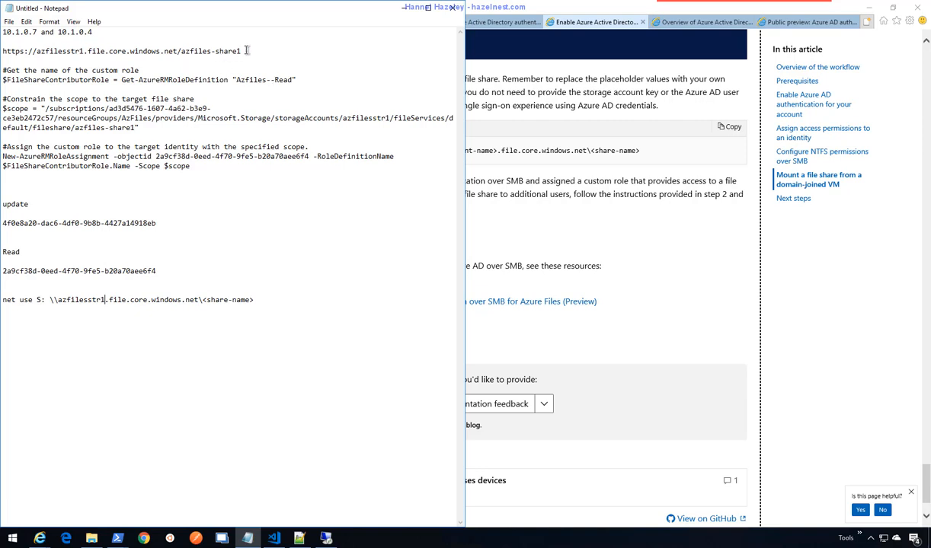
left_click_drag(241, 51, 175, 51)
key("ctrl+c")
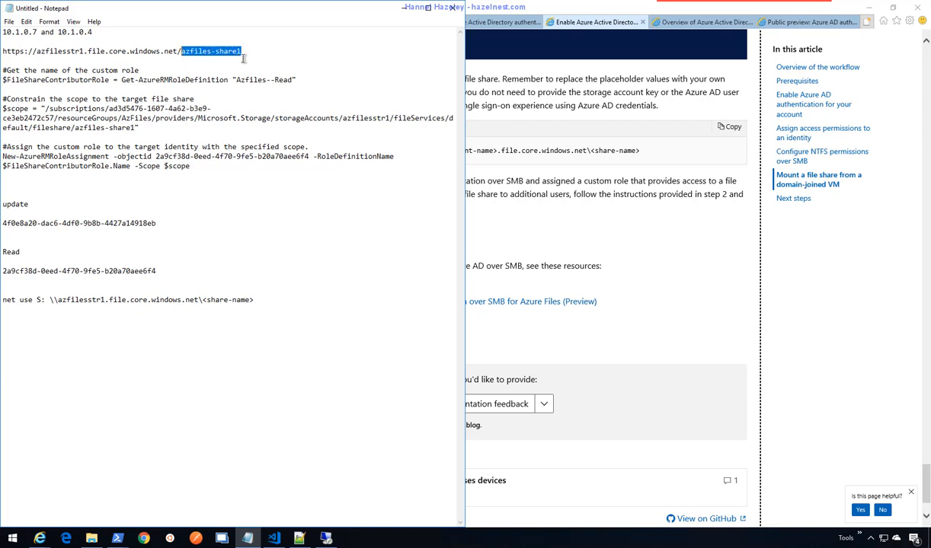
left_click_drag(256, 300, 203, 300)
key("ctrl+v")
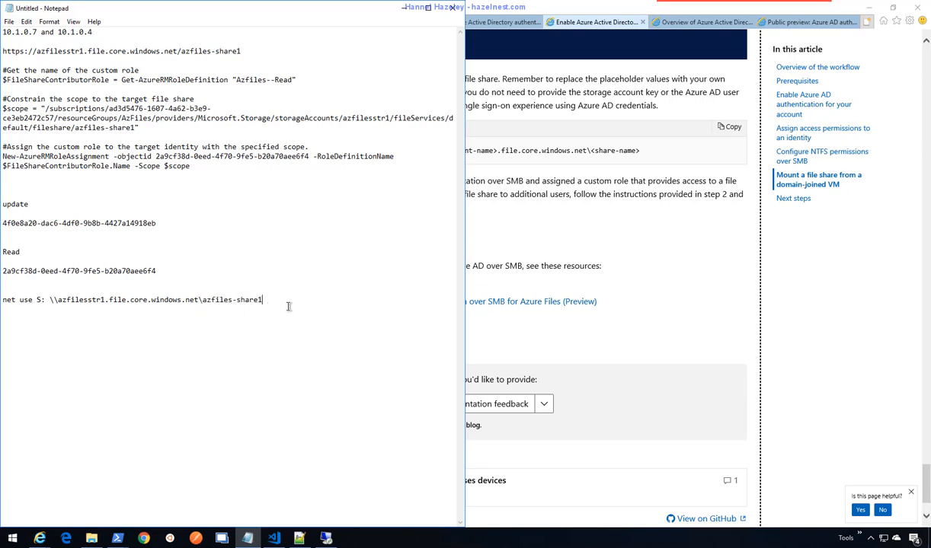
left_click_drag(266, 300, 2, 301)
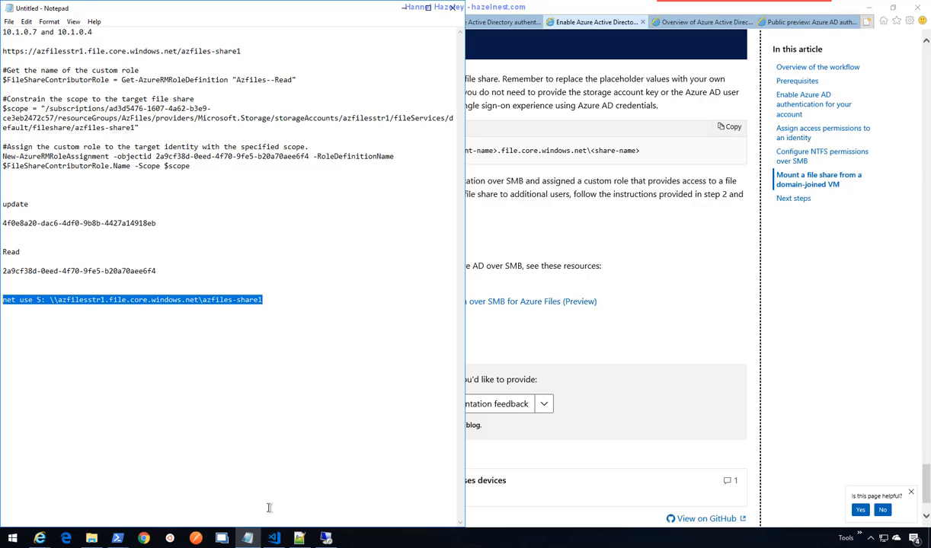
left_click(328, 538)
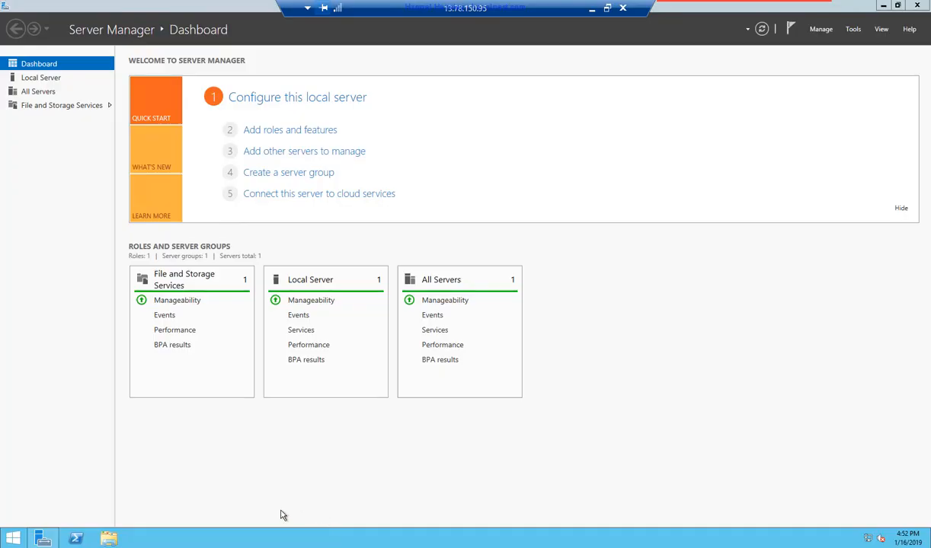
right_click(77, 539)
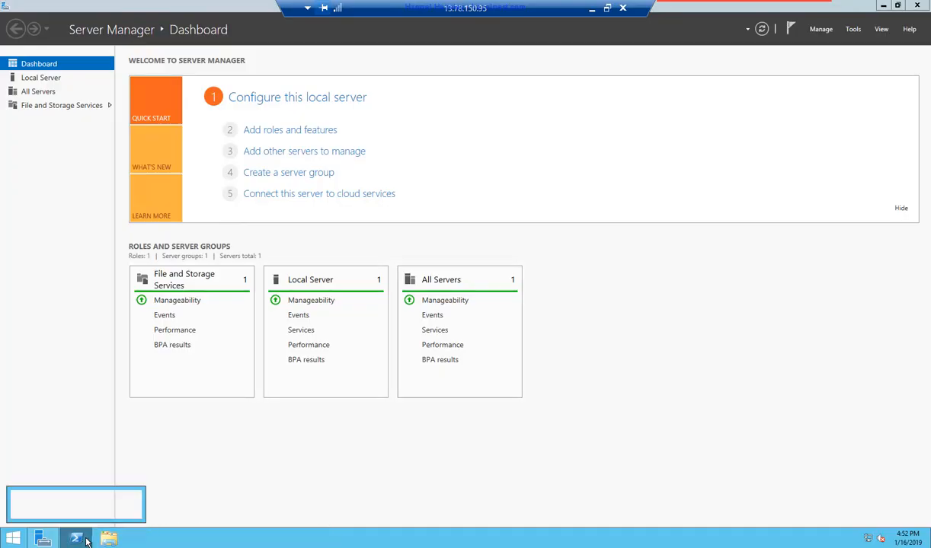
- Launch Windows PowerShell as administrator on the VM
right_click(80, 499)
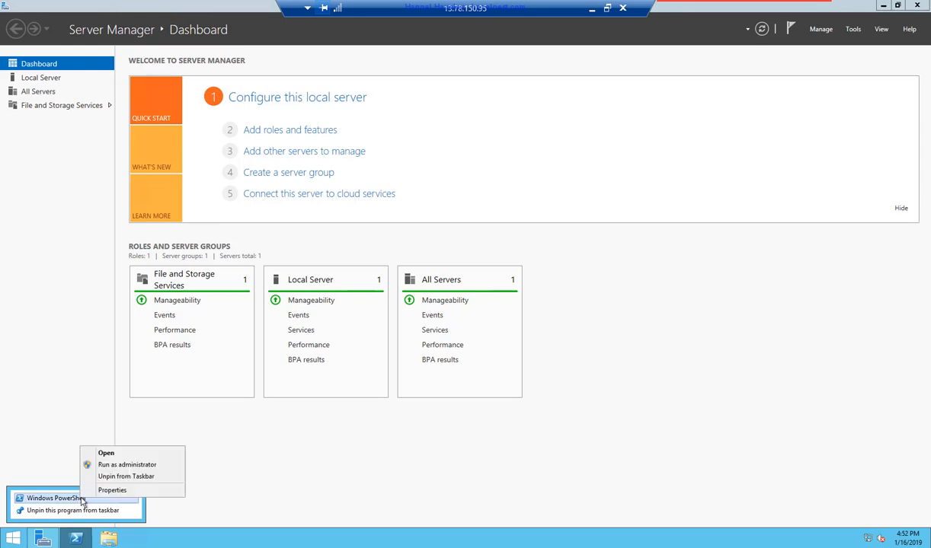
left_click(114, 466)
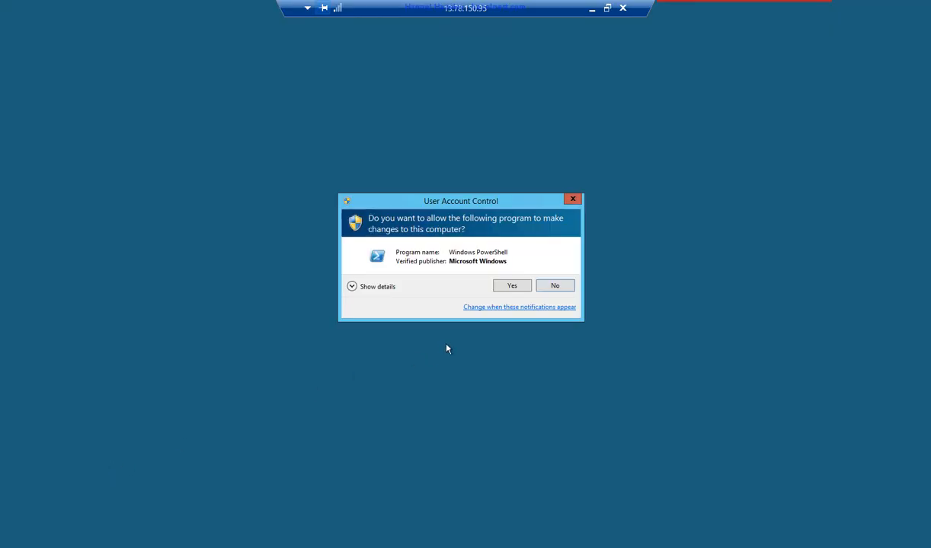
left_click(500, 287)
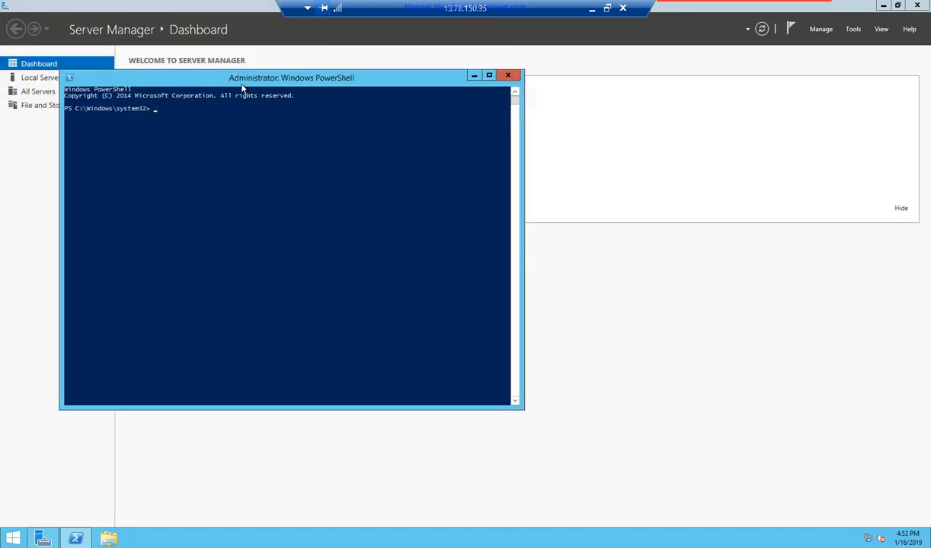
- Run the net use S: command, cancel the username prompt after it fails, and minimise
right_click(240, 194)
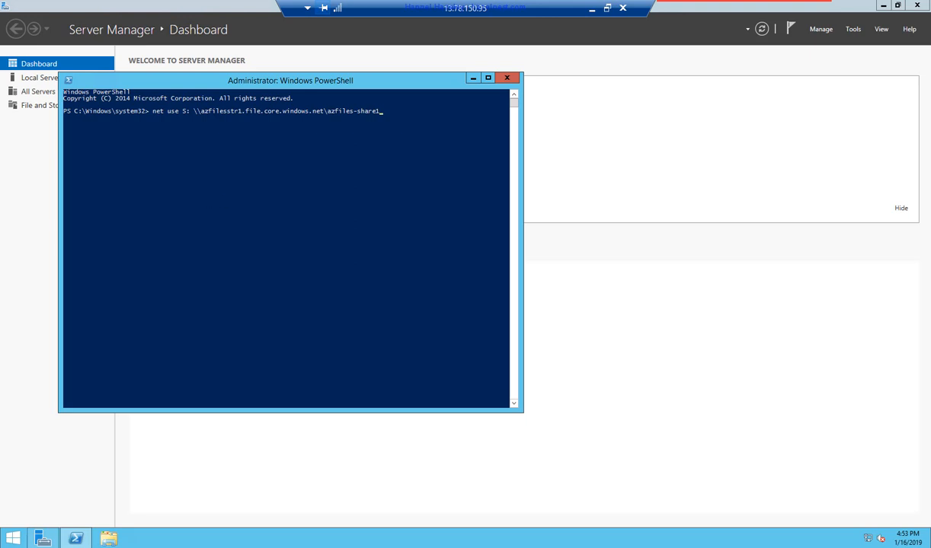
key("Return")
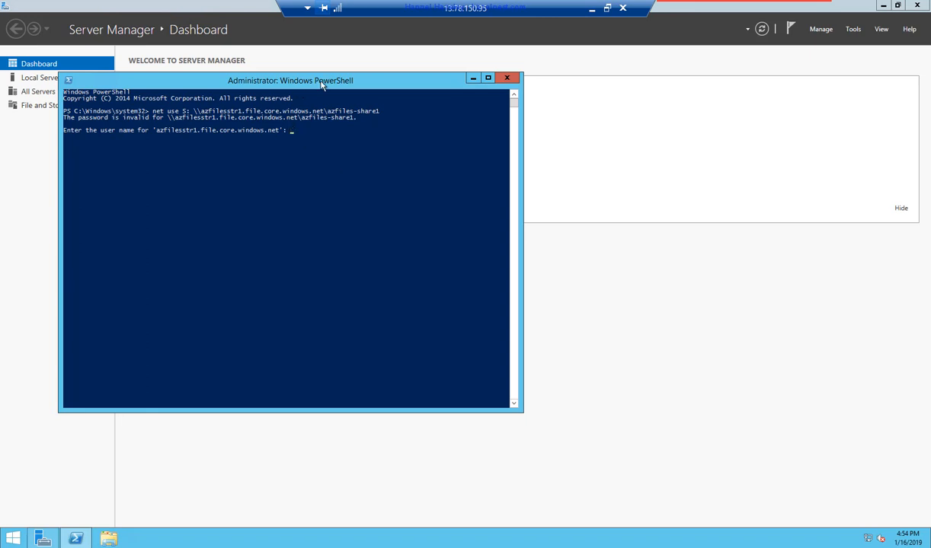
key("ctrl+c")
key("Return")
key("Return")
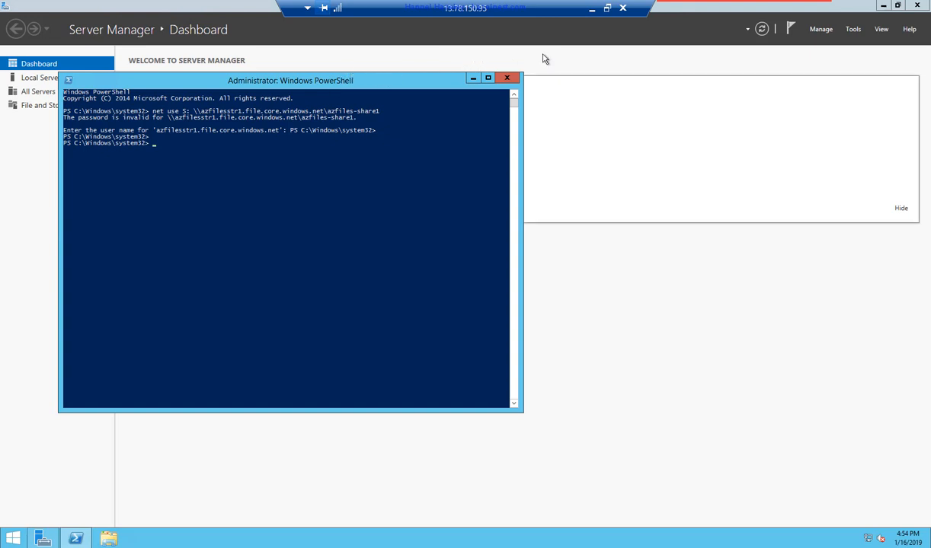
left_click(590, 13)
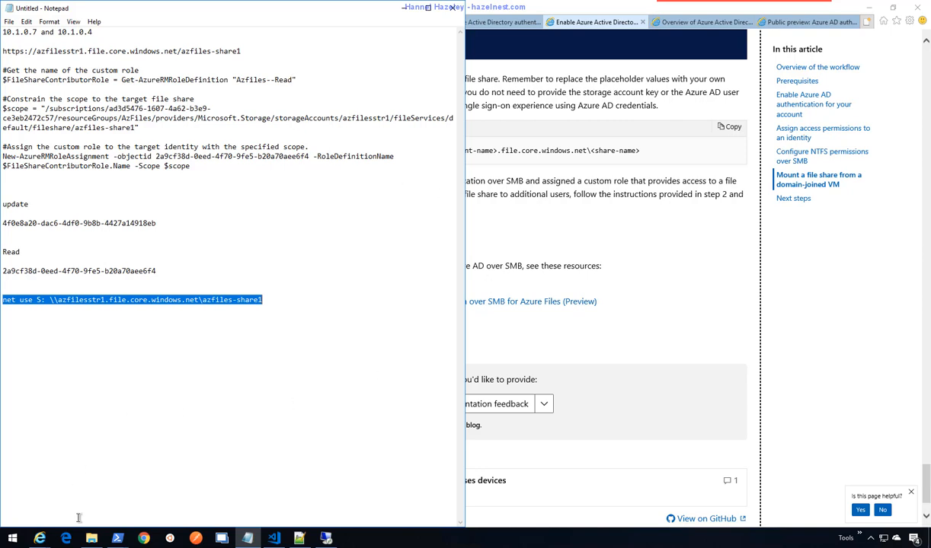
- Open the AAD DC Administrators group in the portal and copy its Object ID
mouse_move(39, 533)
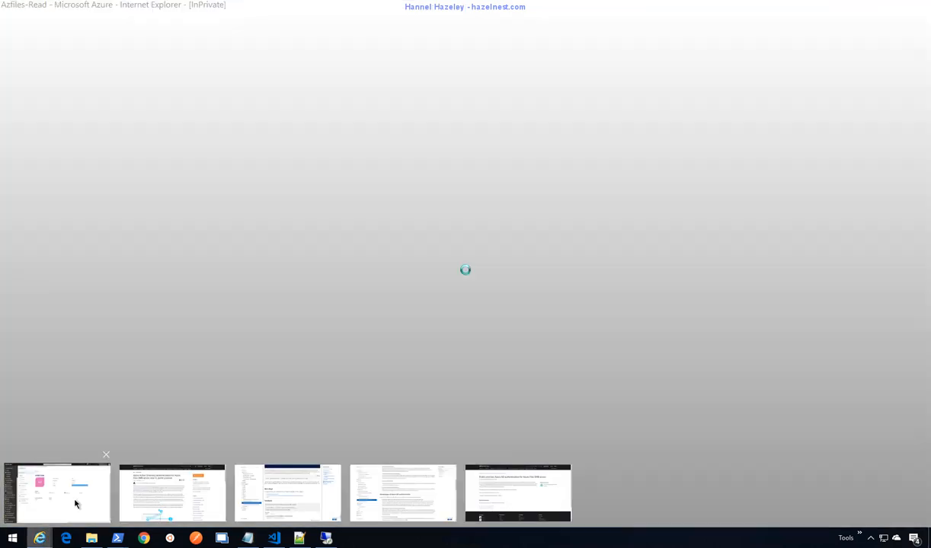
left_click(76, 501)
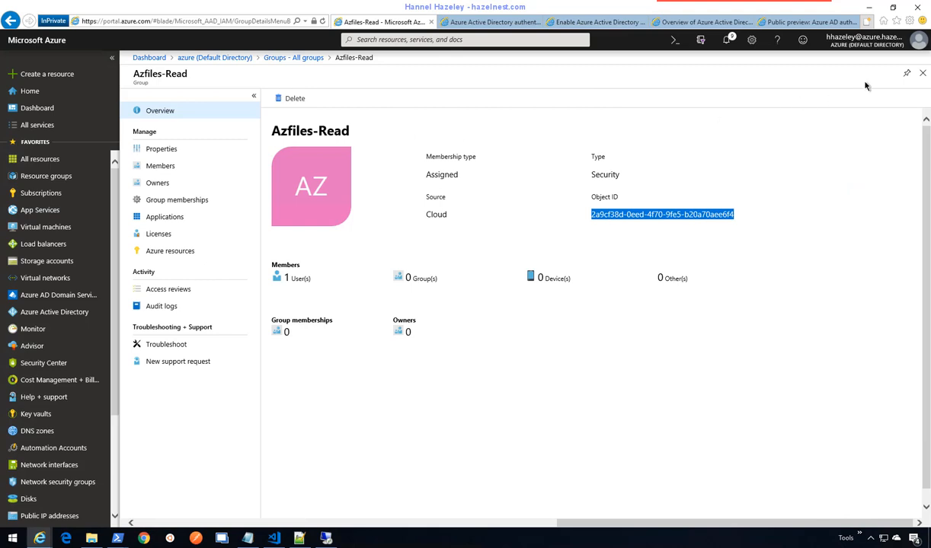
left_click(922, 73)
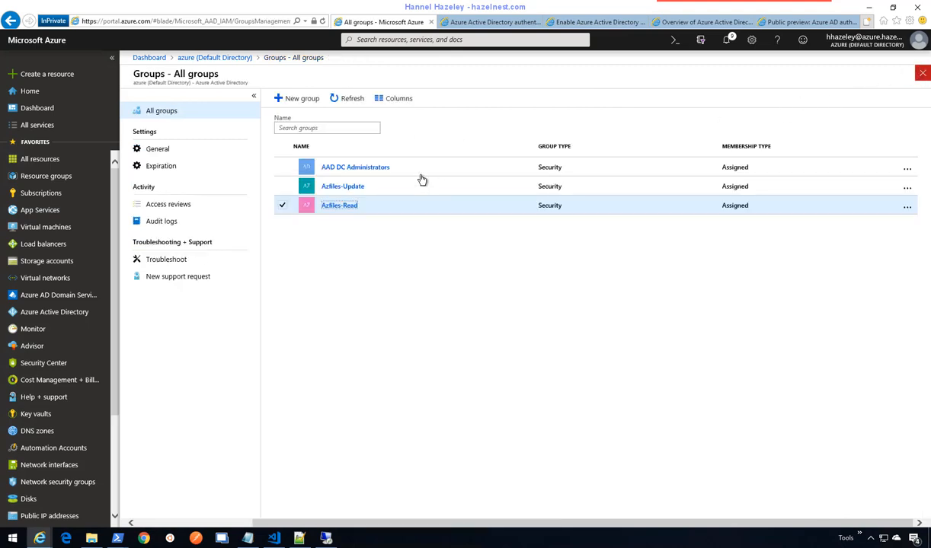
left_click(378, 169)
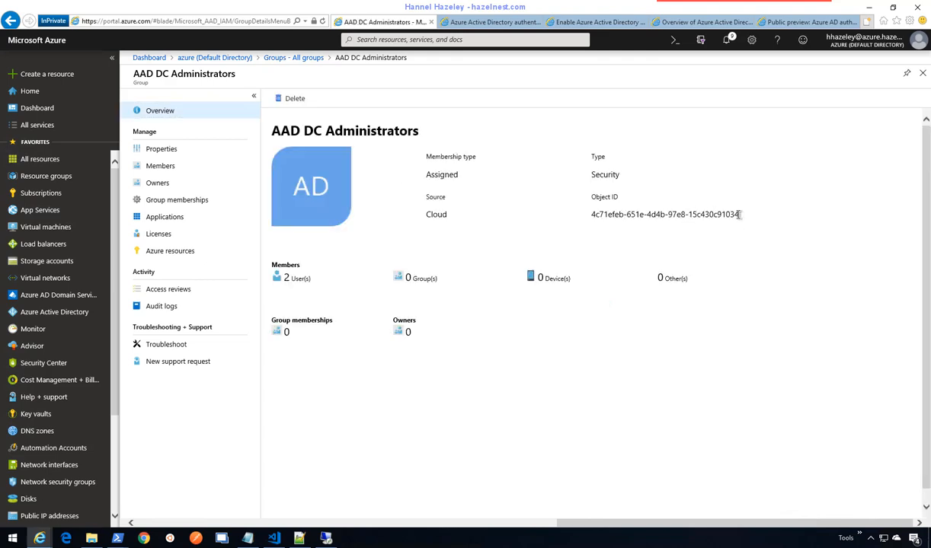
left_click_drag(739, 215, 600, 214)
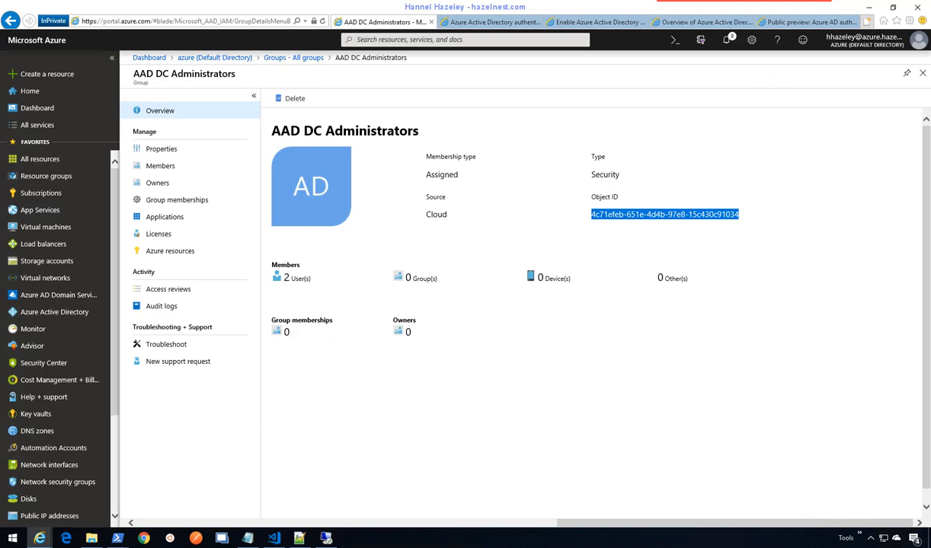
left_click(248, 538)
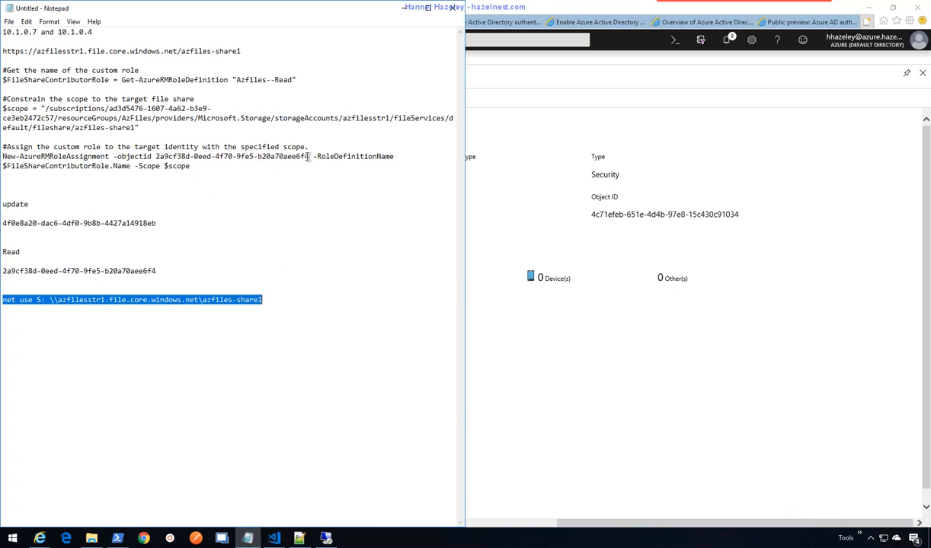
- Update the Notepad script with the administrators group's Object ID and role Azfiles--Update
left_click_drag(308, 156, 157, 157)
key("ctrl+v")
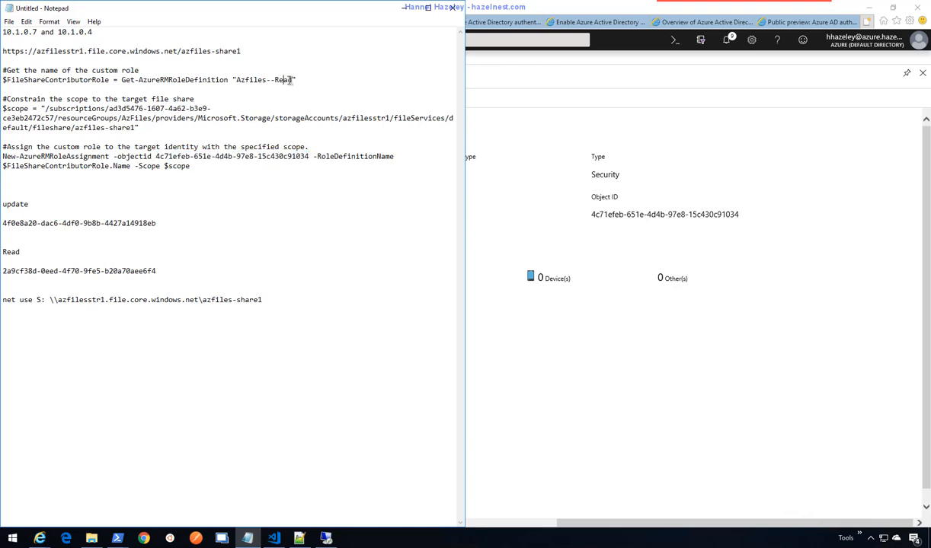
left_click_drag(293, 80, 274, 80)
type("Update\"")
left_click(340, 136)
- Run the Azfiles--Update role lookup command in PowerShell
mouse_move(117, 538)
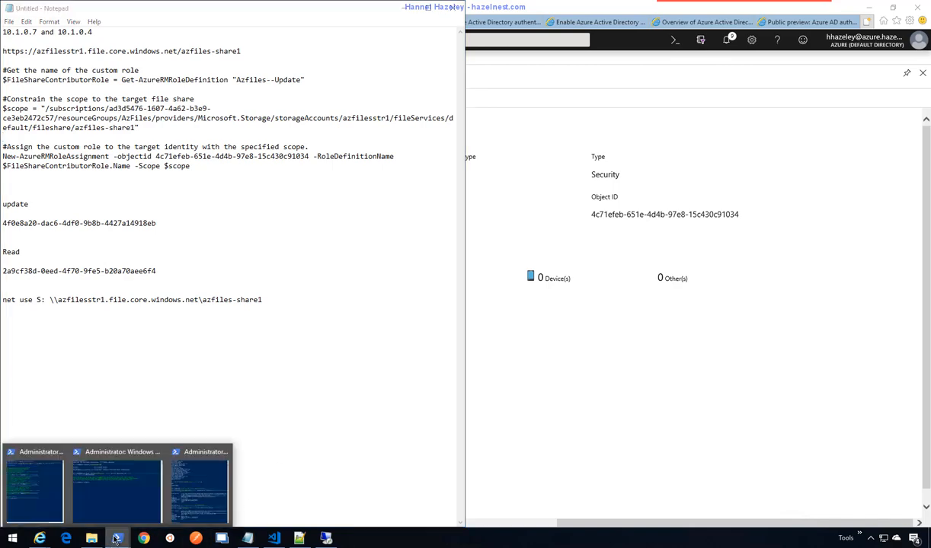
left_click(195, 493)
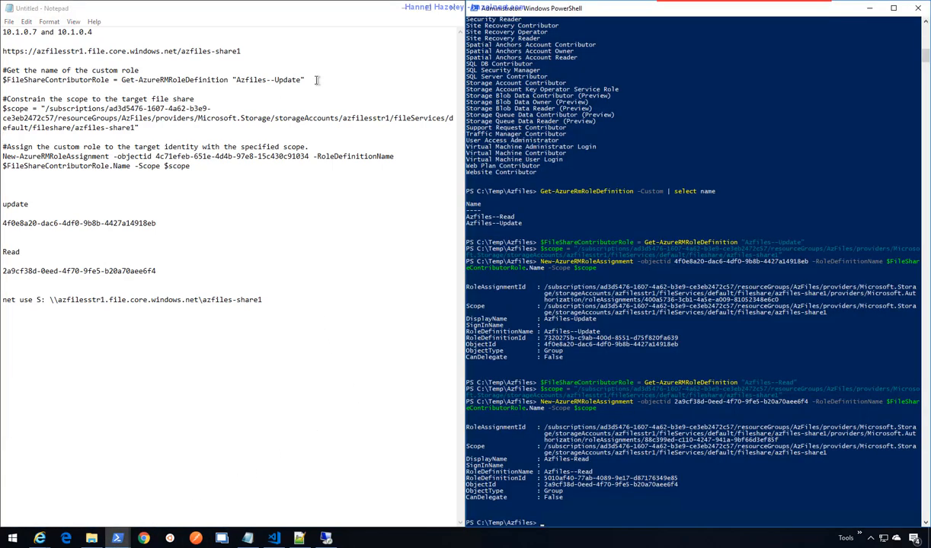
left_click_drag(304, 79, 2, 80)
key("ctrl+c")
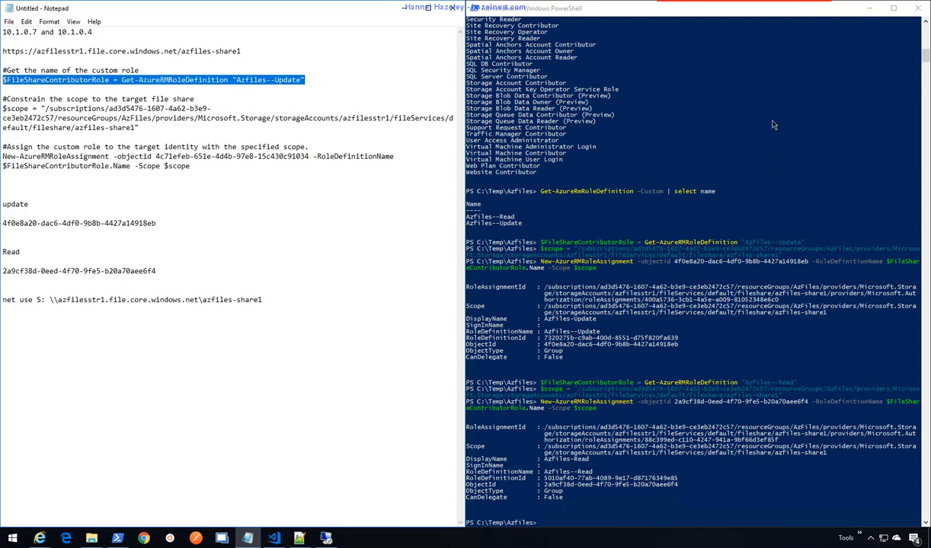
left_click(742, 15)
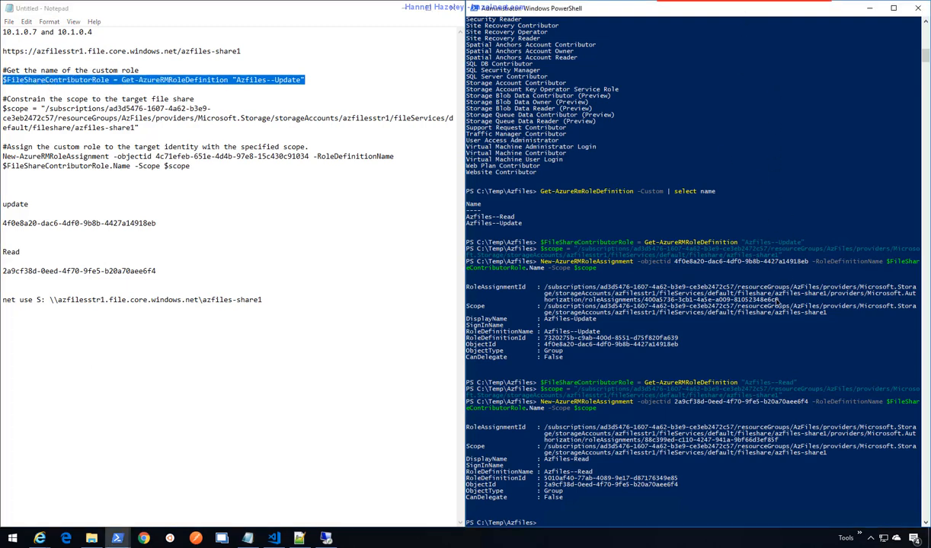
right_click(785, 220)
key("Return")
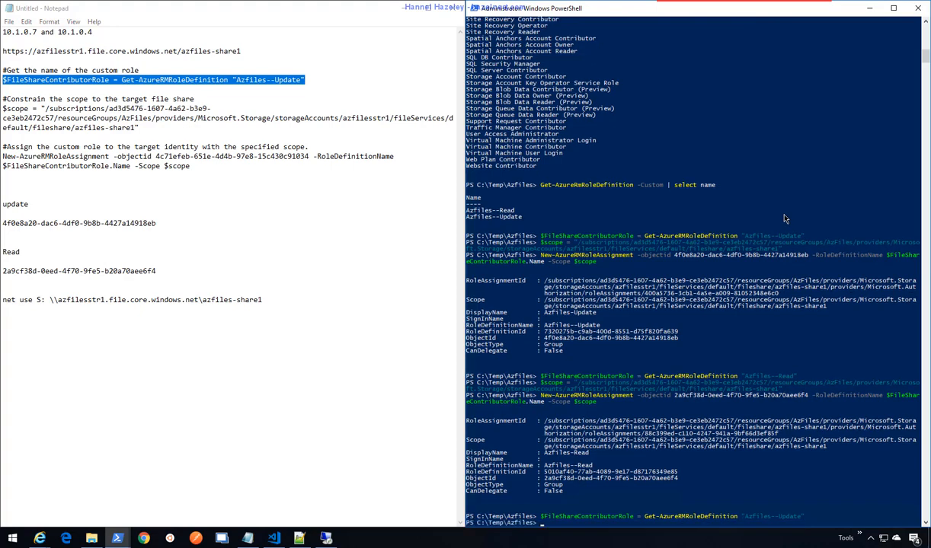
- Run the $scope line pointing to the azfiles-share1 file share
left_click(178, 128)
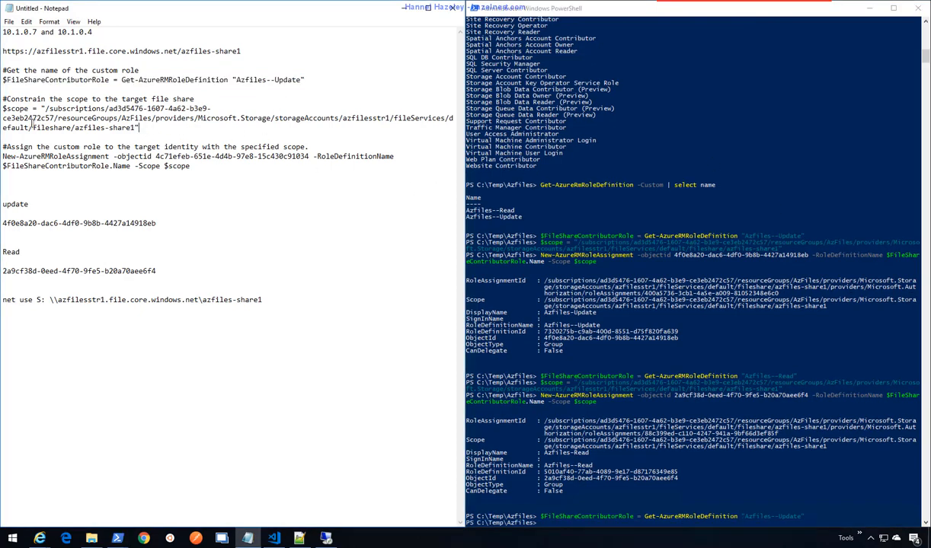
left_click_drag(139, 128, 2, 108)
key("ctrl+c")
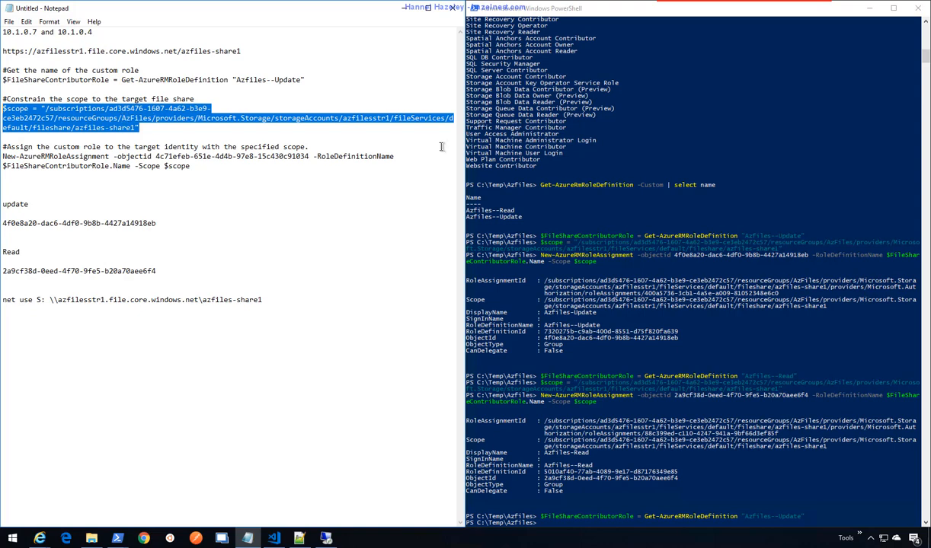
left_click(763, 13)
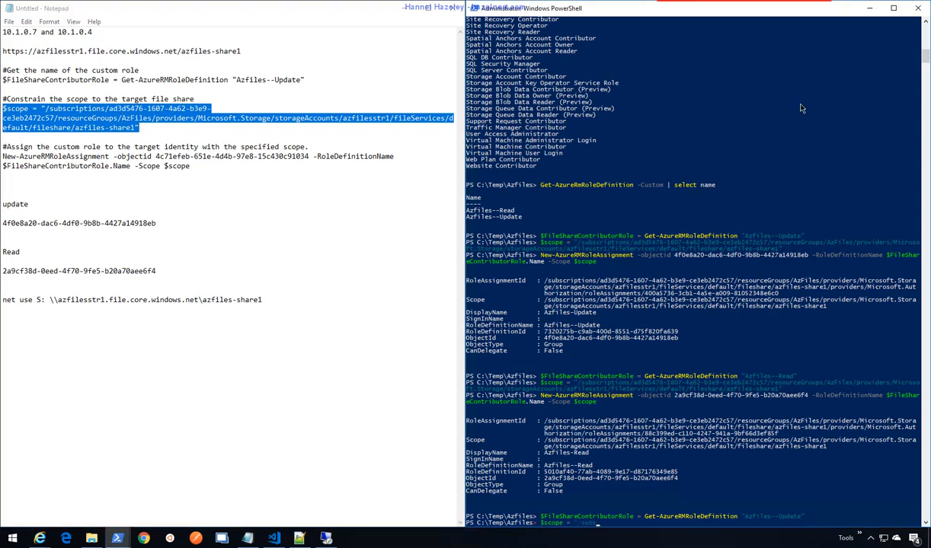
right_click(764, 103)
key("Return")
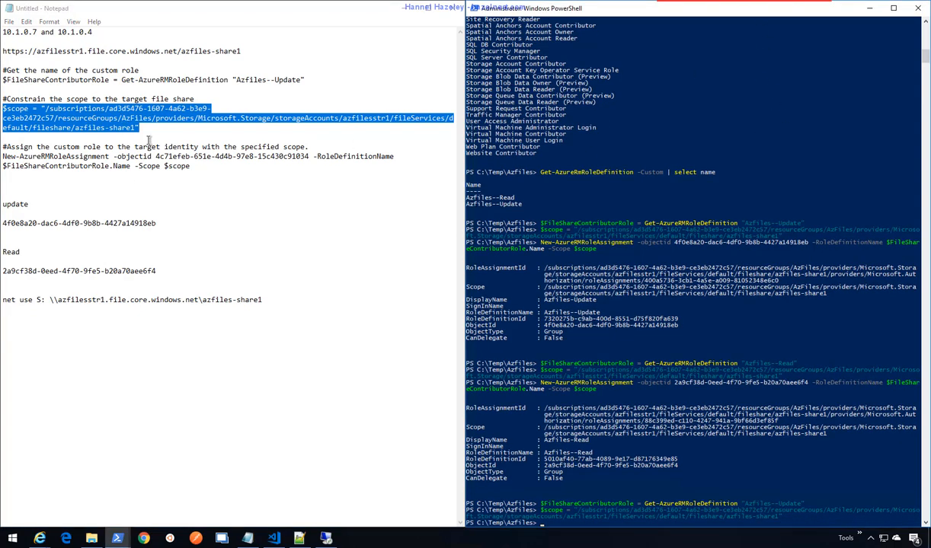
- Paste the New-AzureRMRoleAssignment command for the AAD DC Administrators group into PowerShell
left_click(219, 166)
left_click_drag(191, 166, 3, 156)
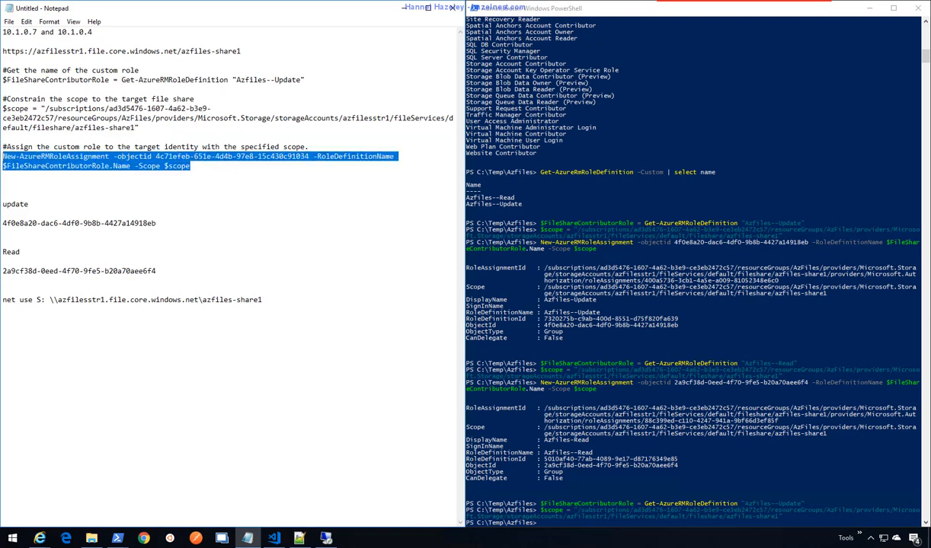
key("ctrl+c")
left_click(670, 4)
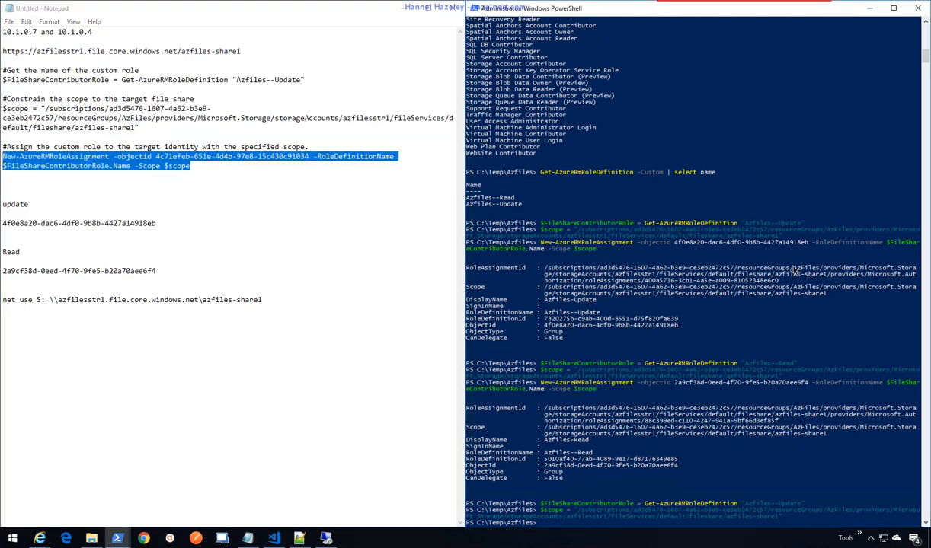
right_click(808, 190)
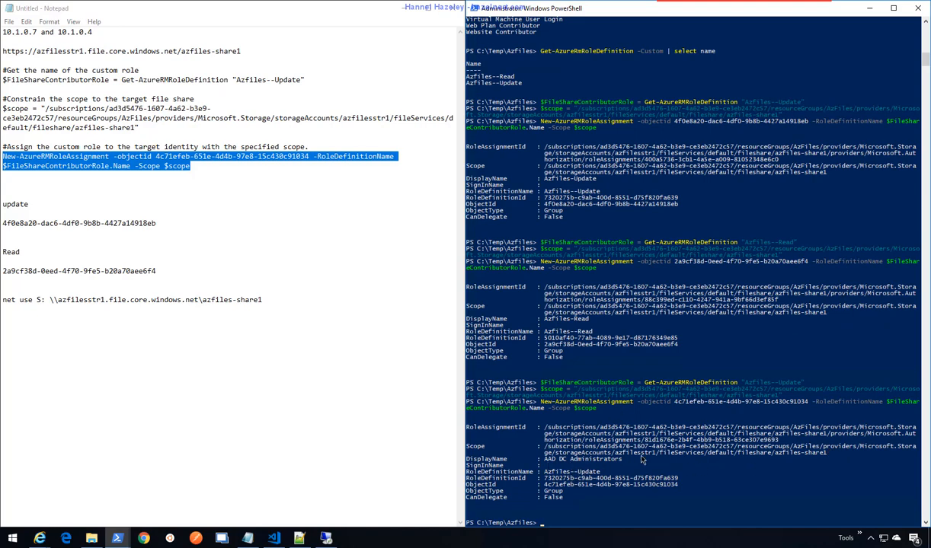
- Rerun the net use S: mapping on the VM and switch the console to drive S:
left_click(326, 539)
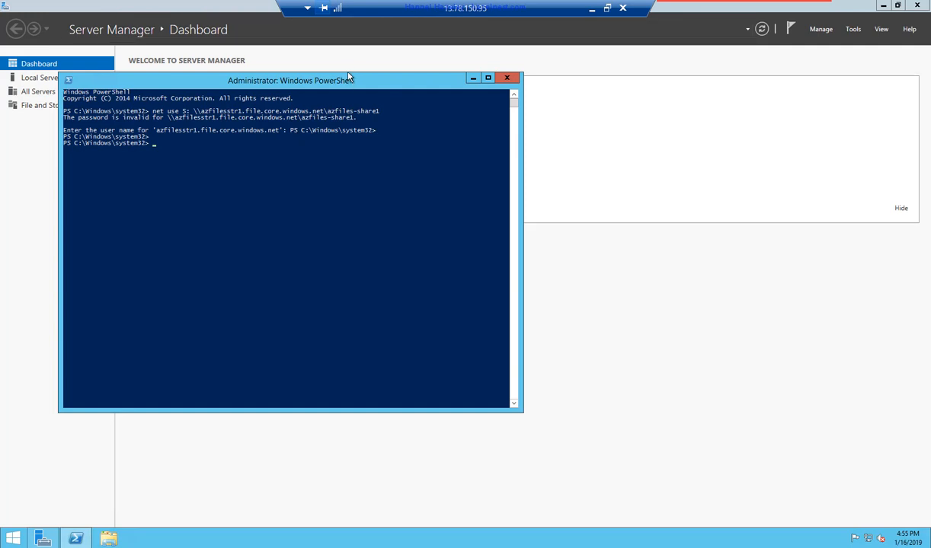
key("Up")
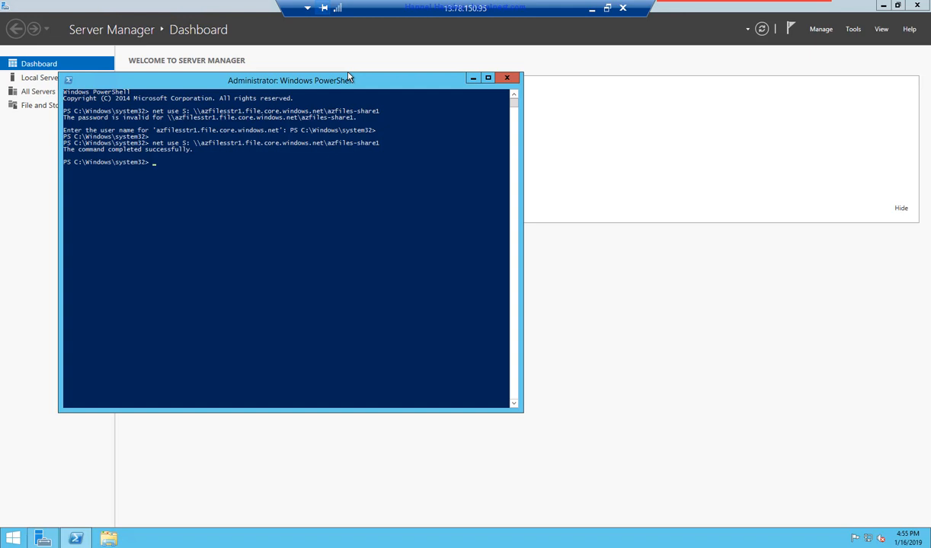
type("cd")
key("BackSpace")
key("BackSpace")
key("BackSpace")
type("s:")
key("Return")
type("not")
key("BackSpace")
key("BackSpace")
key("BackSpace")
- Close the VM's PowerShell console and sign out of the remote VM session
left_click(507, 78)
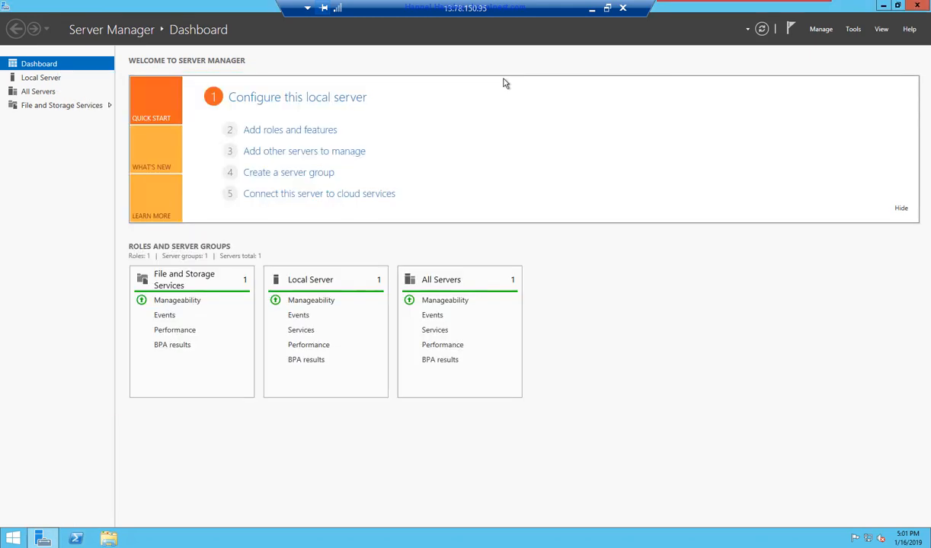
right_click(15, 540)
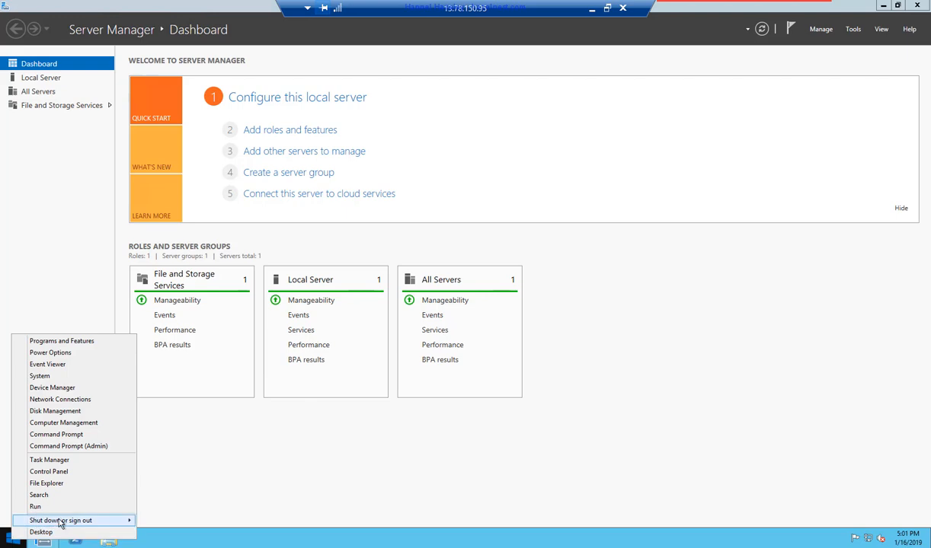
mouse_move(65, 520)
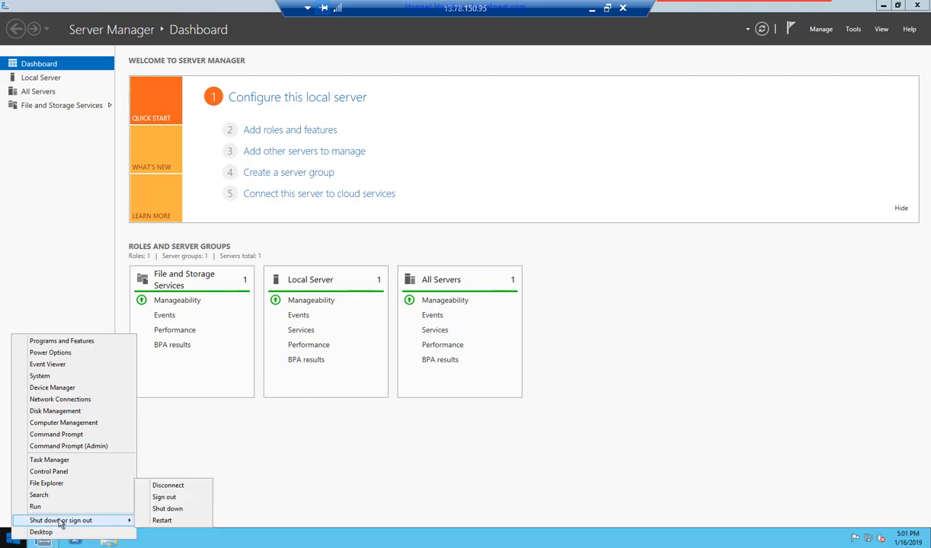
left_click(169, 499)
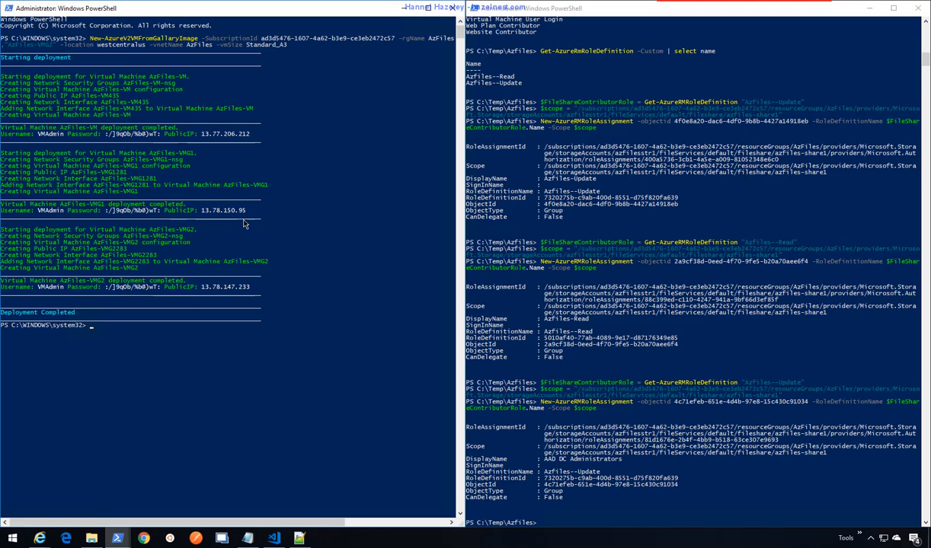
- Copy VMG1's public IP 13.78.150.95 and move the test-user console to the right side
left_click_drag(245, 210, 209, 214)
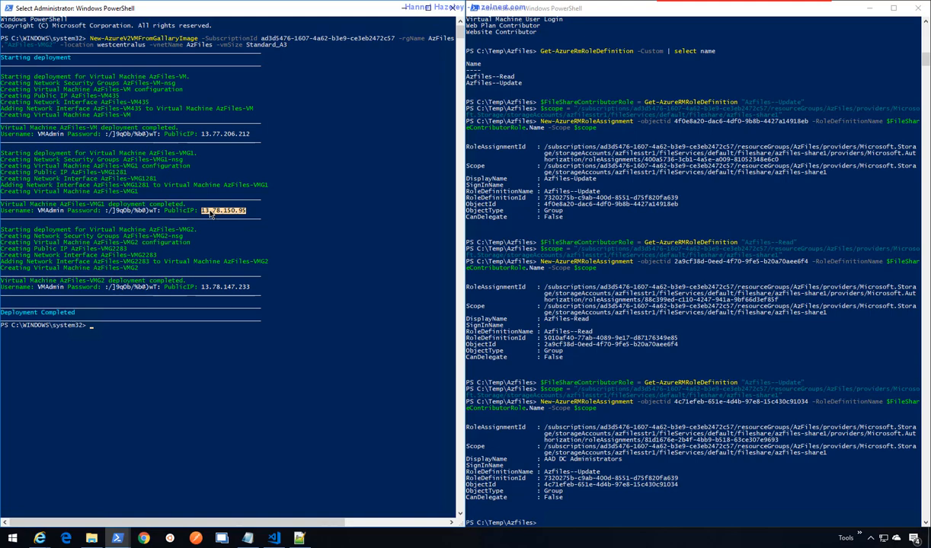
mouse_move(118, 533)
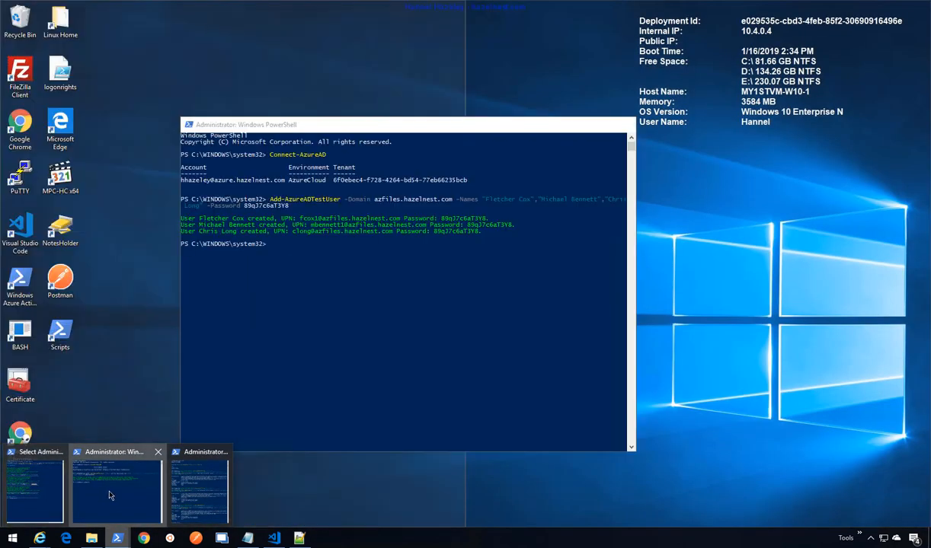
left_click(109, 496)
left_click_drag(396, 125, 683, 31)
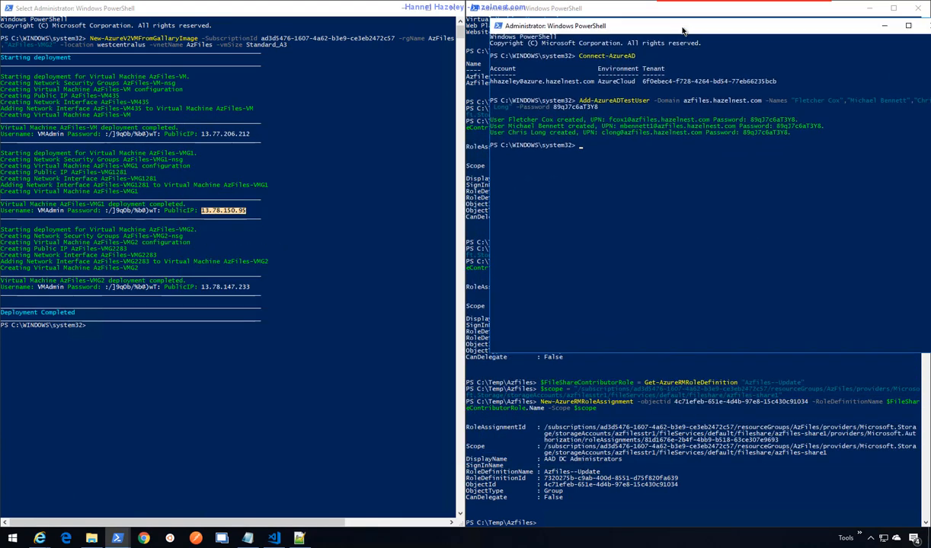
left_click(223, 15)
key("Return")
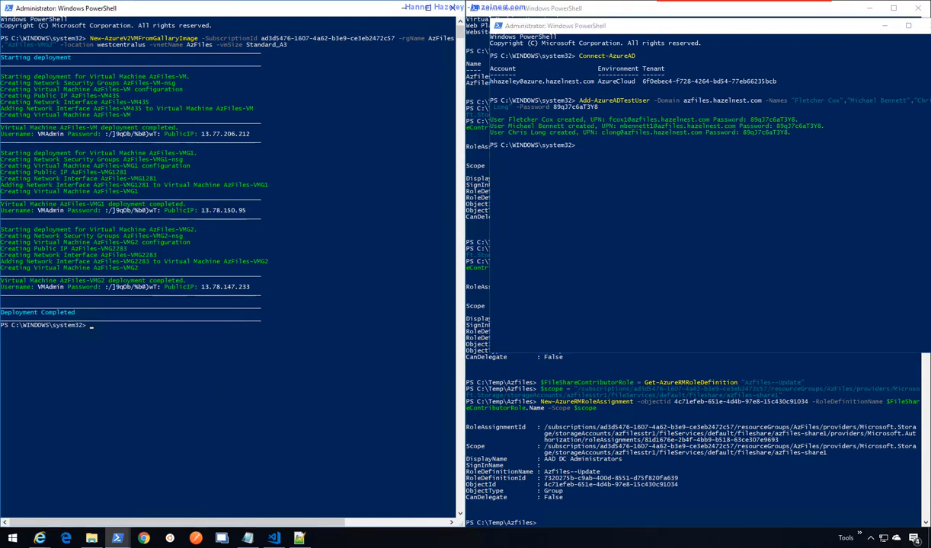
- Start a Remote Desktop connection to 13.78.150.95 using a different account
right_click(7, 540)
left_click(38, 488)
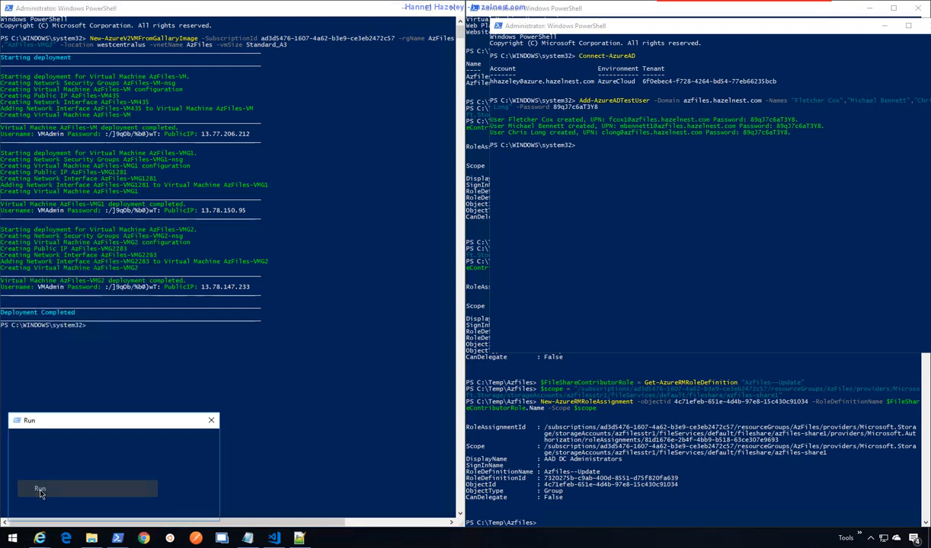
key("Escape")
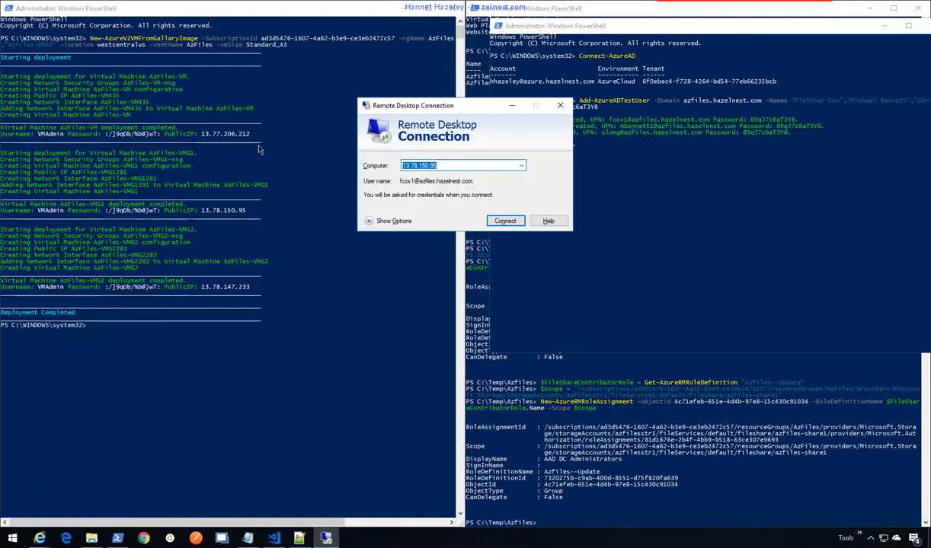
left_click_drag(454, 107, 399, 185)
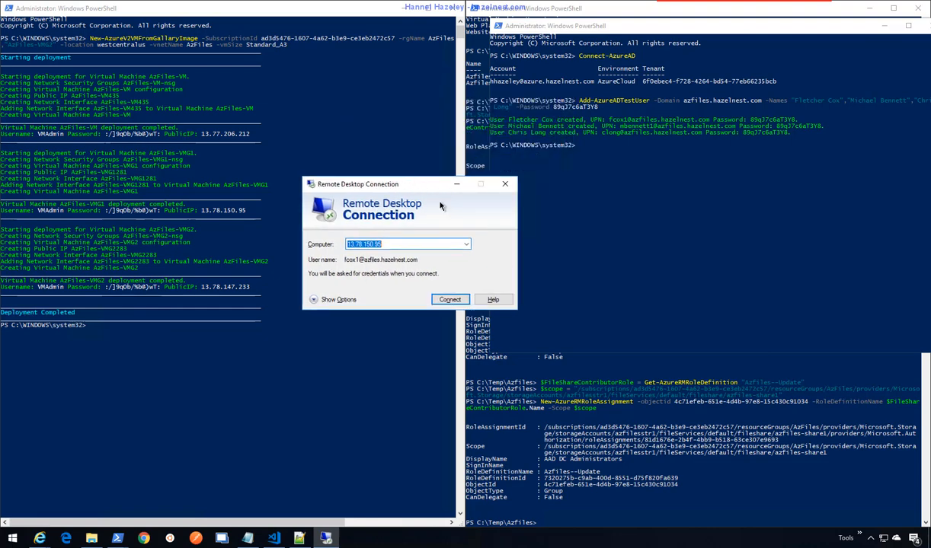
left_click(450, 300)
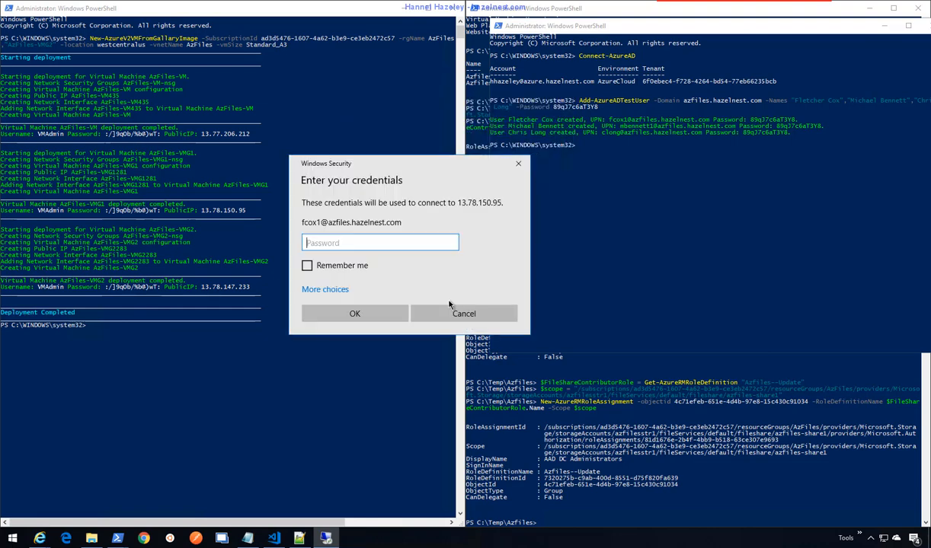
left_click(327, 288)
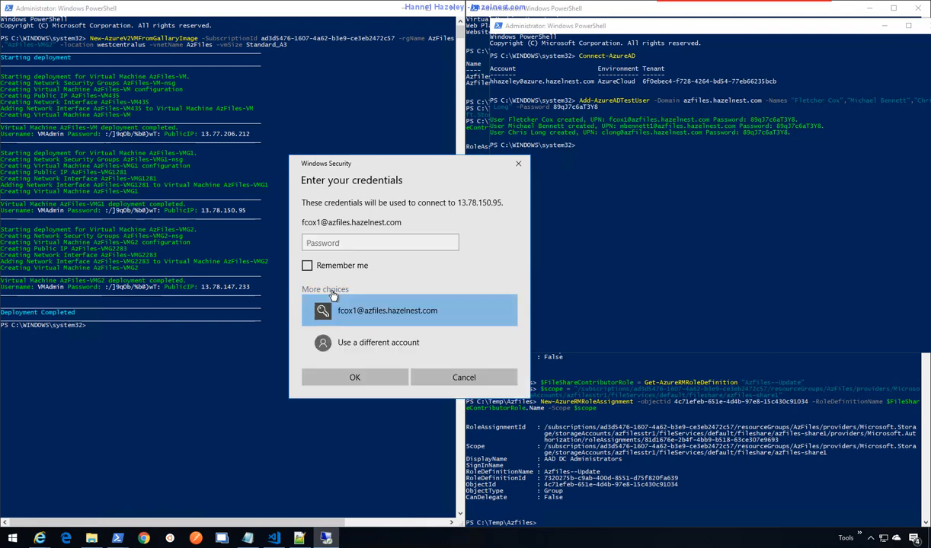
left_click(412, 348)
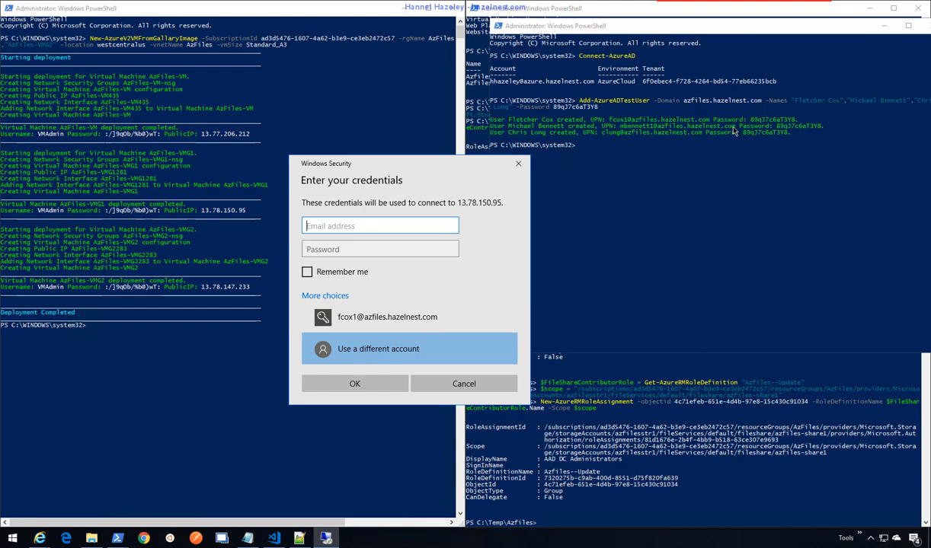
- Sign in as the second test user, accept the certificate, and dismiss the remote-login denial
left_click(699, 124)
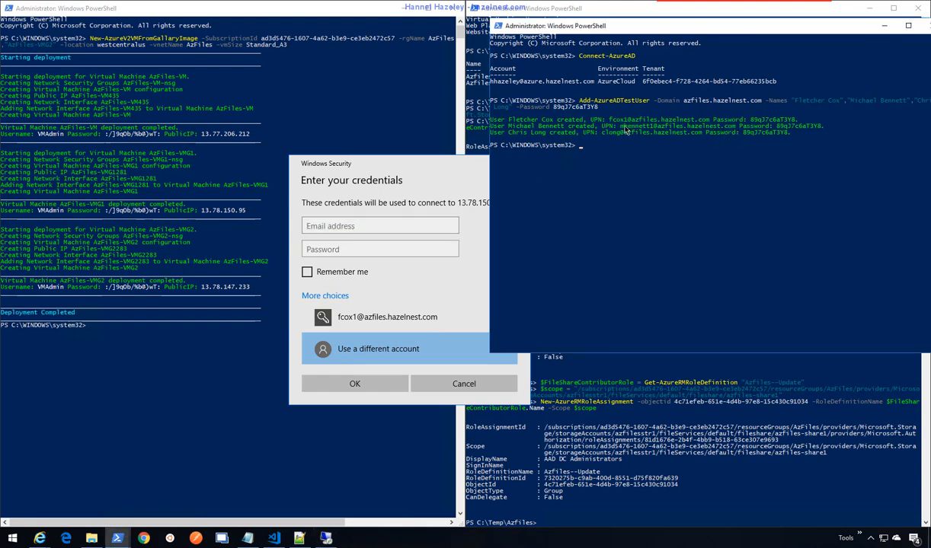
left_click_drag(620, 125, 736, 128)
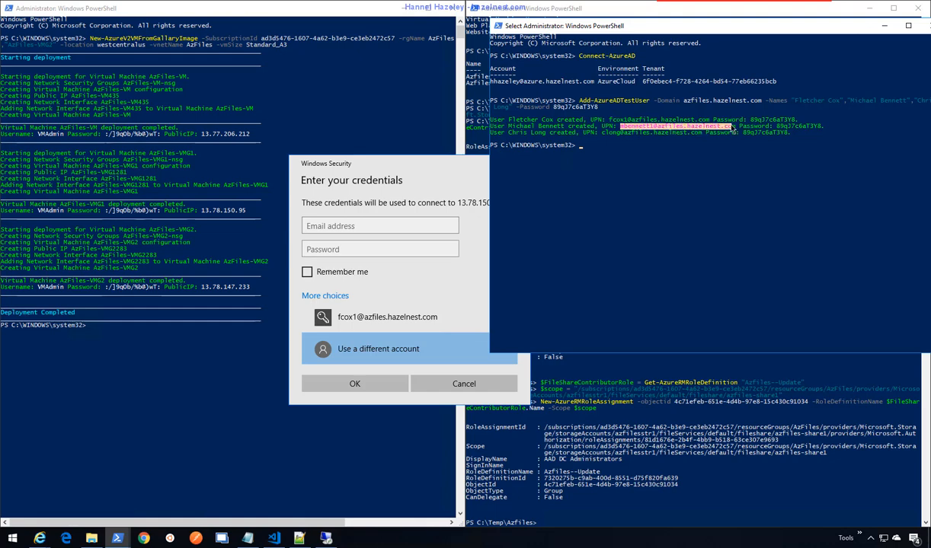
right_click(645, 112)
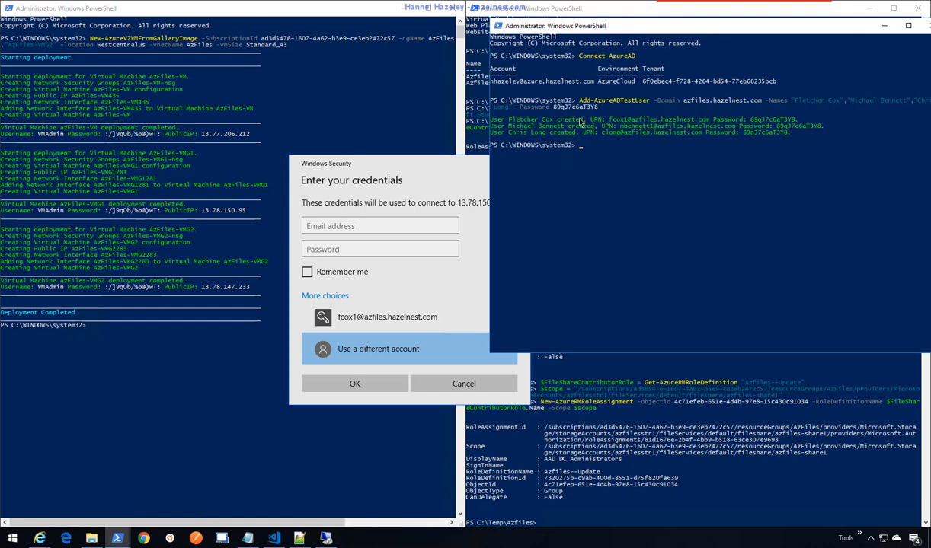
left_click(384, 226)
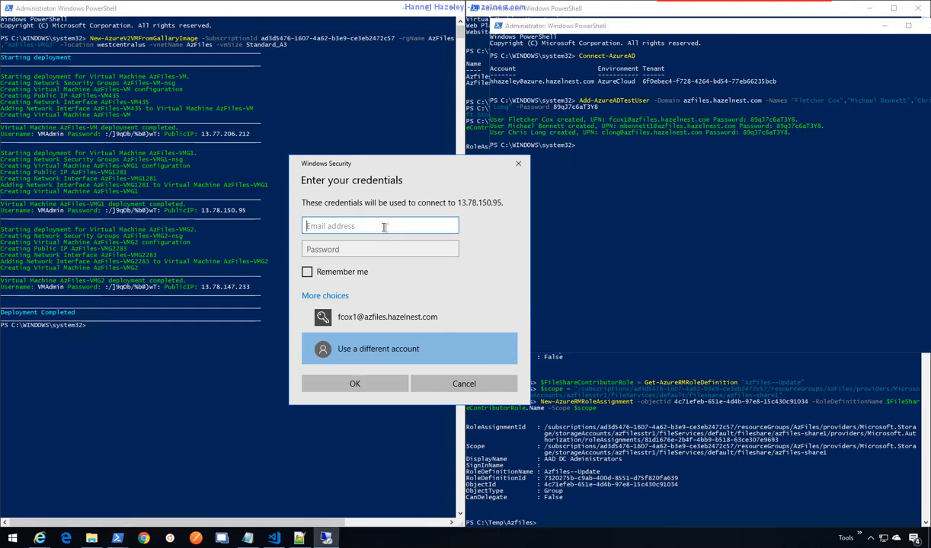
key("ctrl+v")
left_click(361, 245)
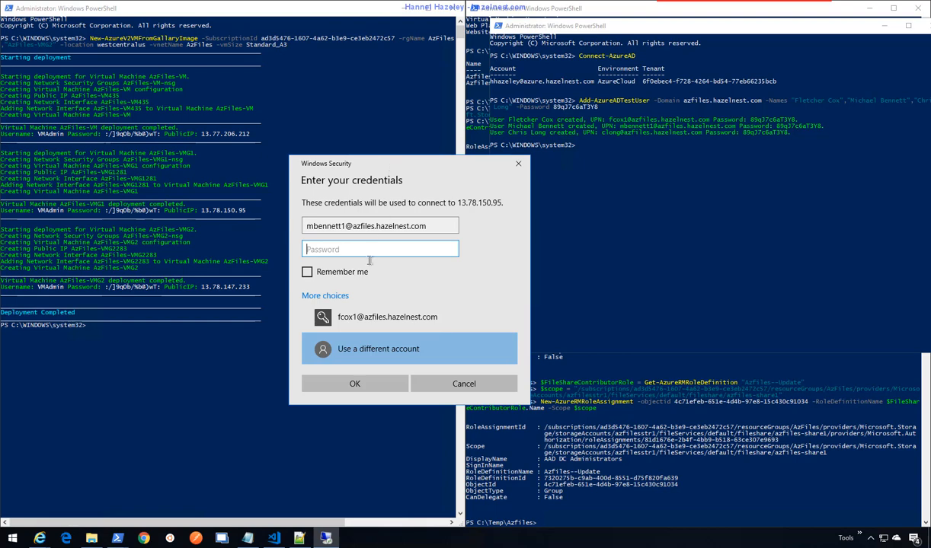
key("ctrl+v")
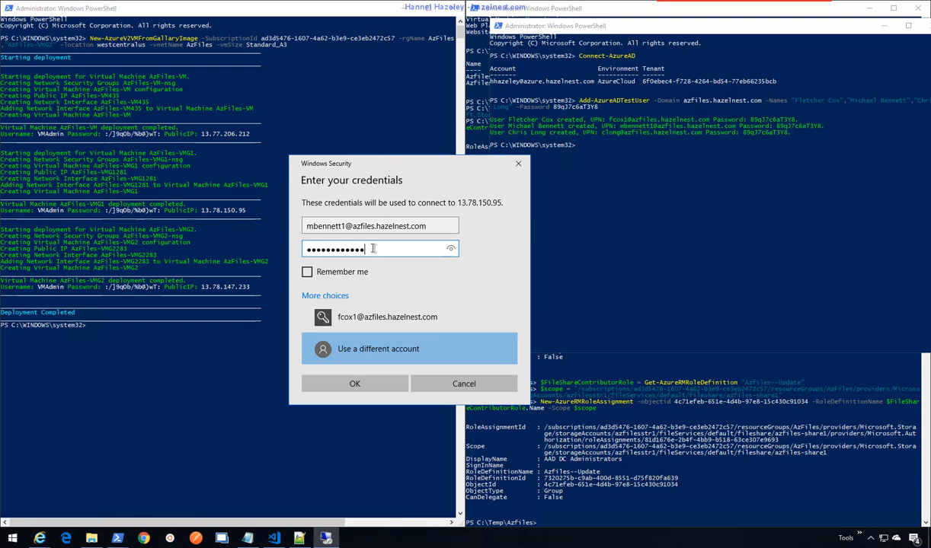
key("Return")
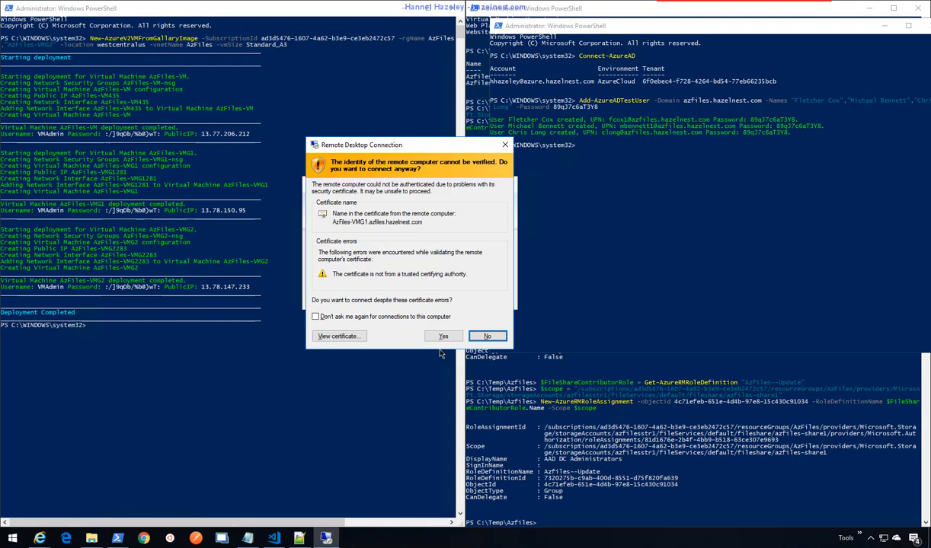
left_click(442, 336)
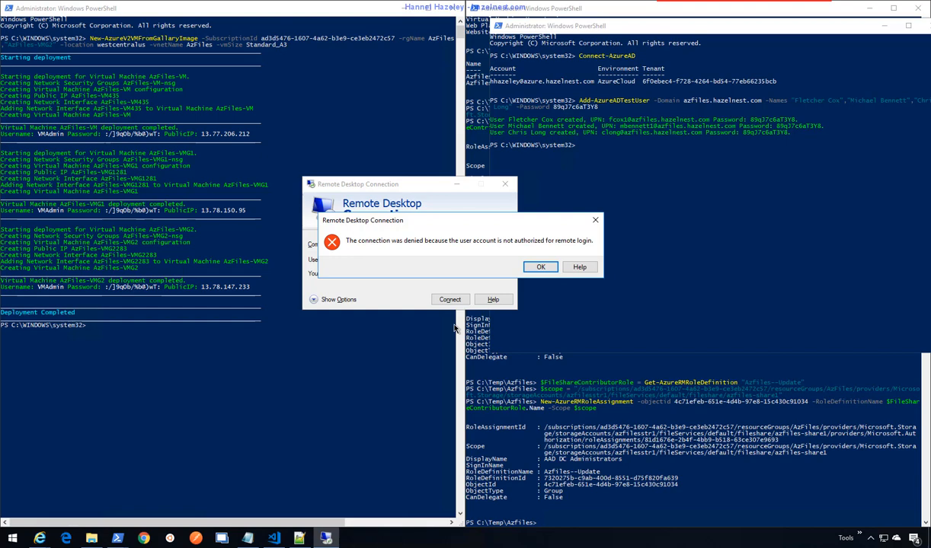
left_click(538, 267)
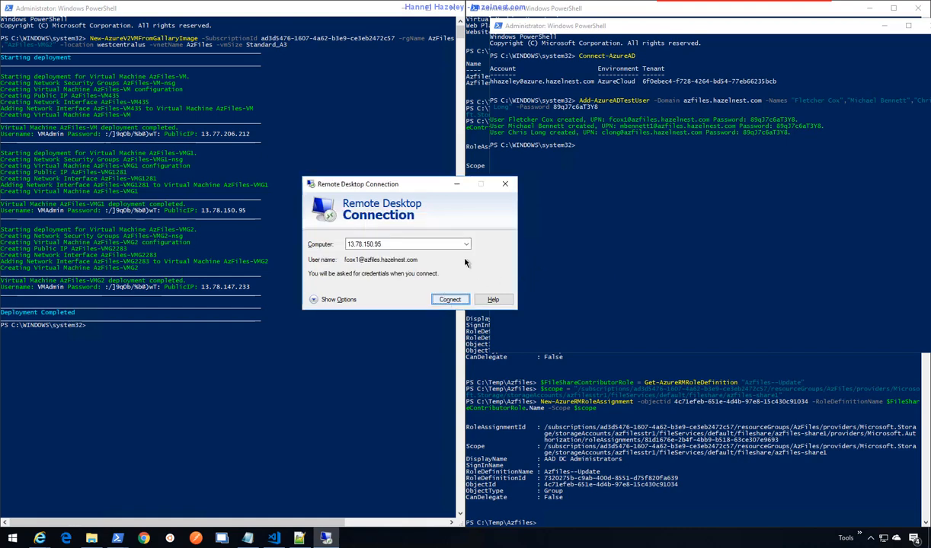
- Copy AzFiles-VM's IP 13.77.206.212 and start a Remote Desktop connection to it with a different account
left_click(244, 136)
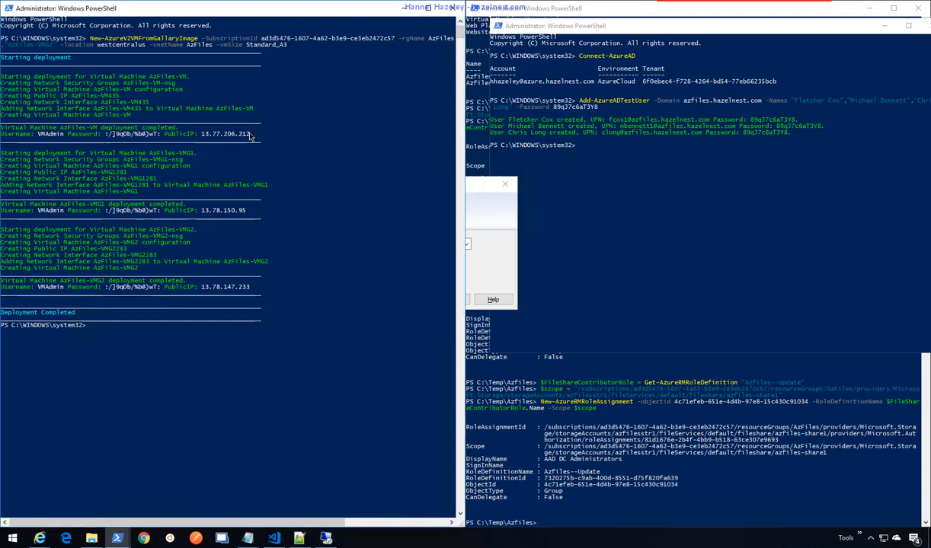
left_click_drag(244, 136, 211, 143)
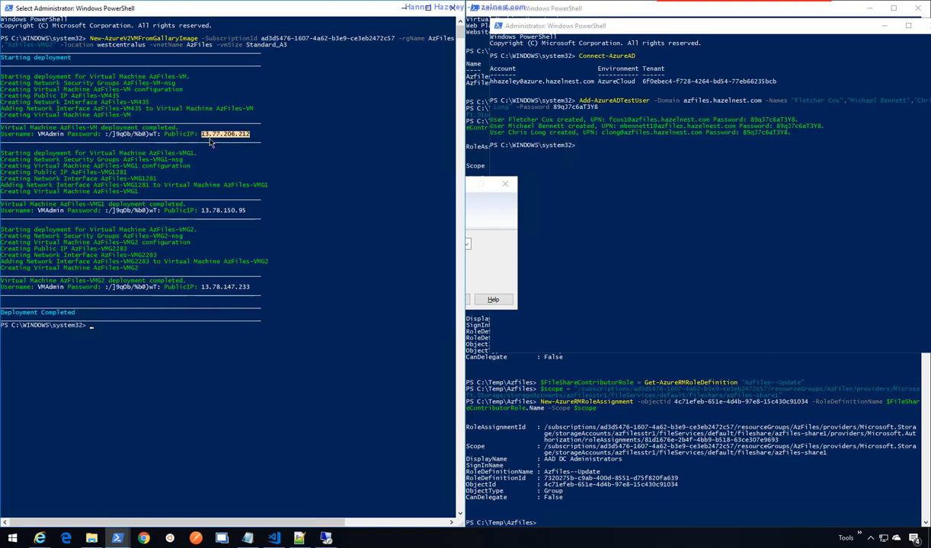
right_click(211, 142)
right_click(12, 540)
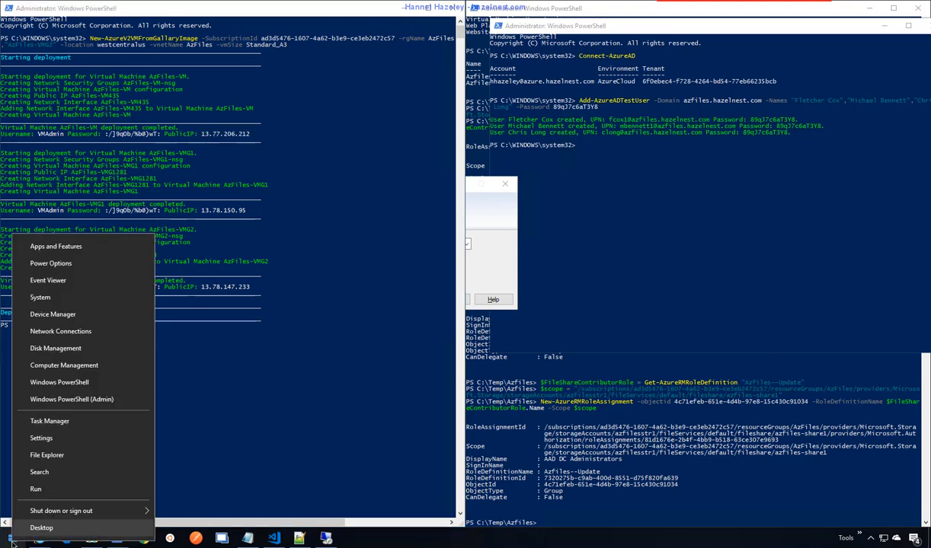
left_click(35, 489)
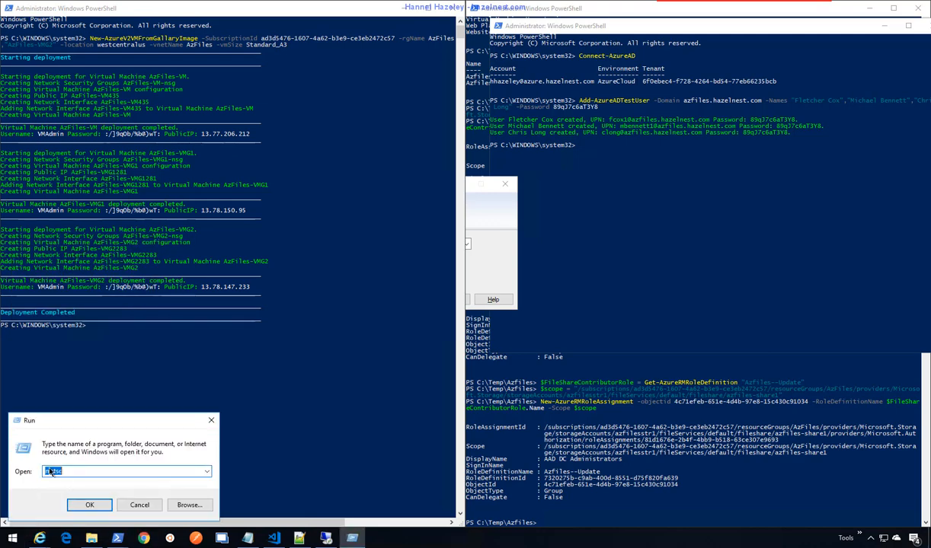
left_click(89, 505)
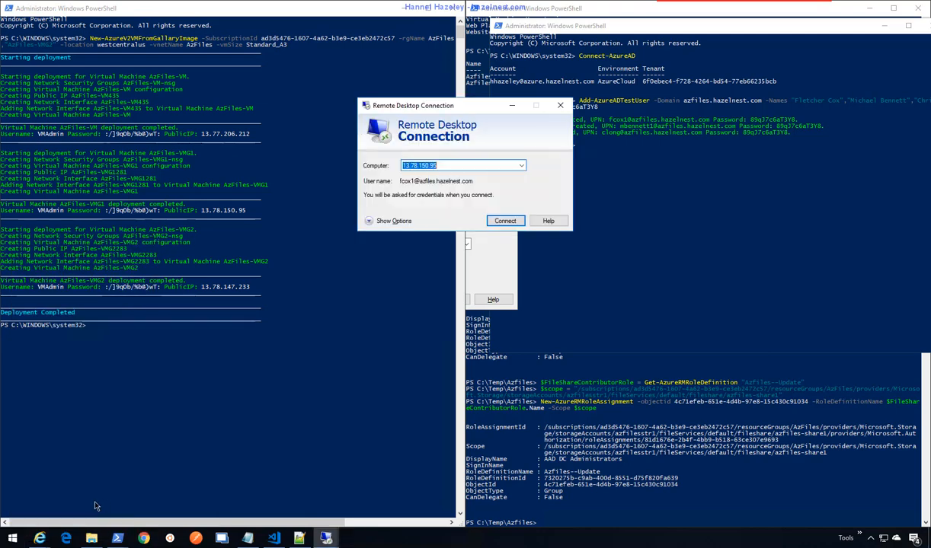
type("13.77.206.212")
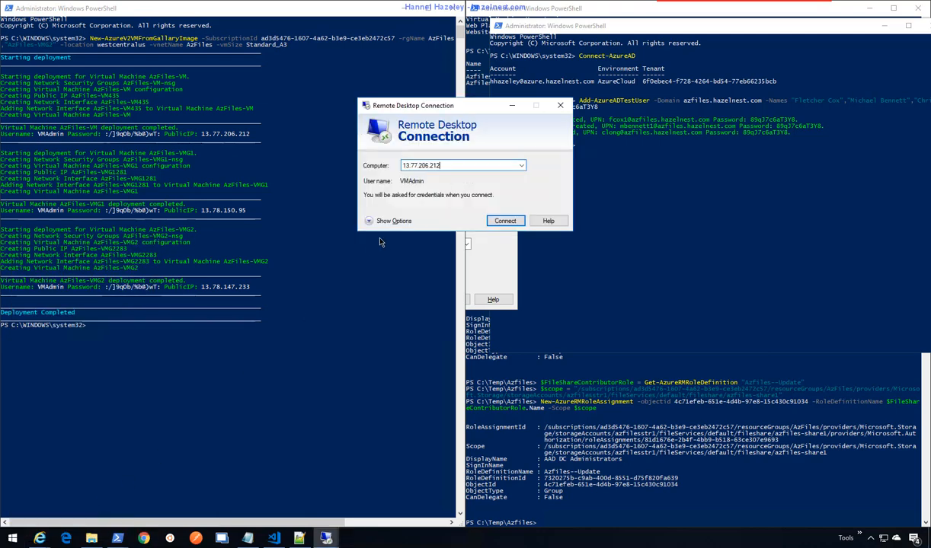
left_click(505, 222)
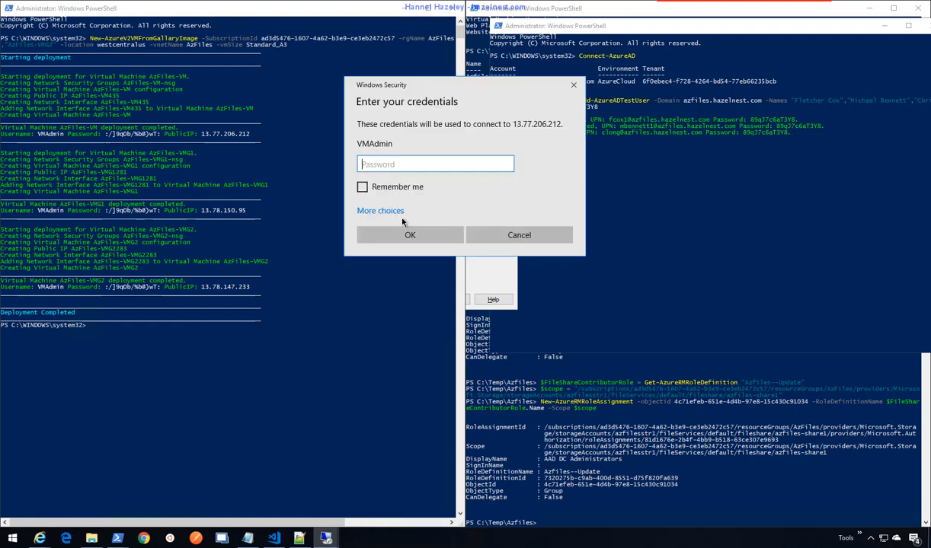
left_click(381, 211)
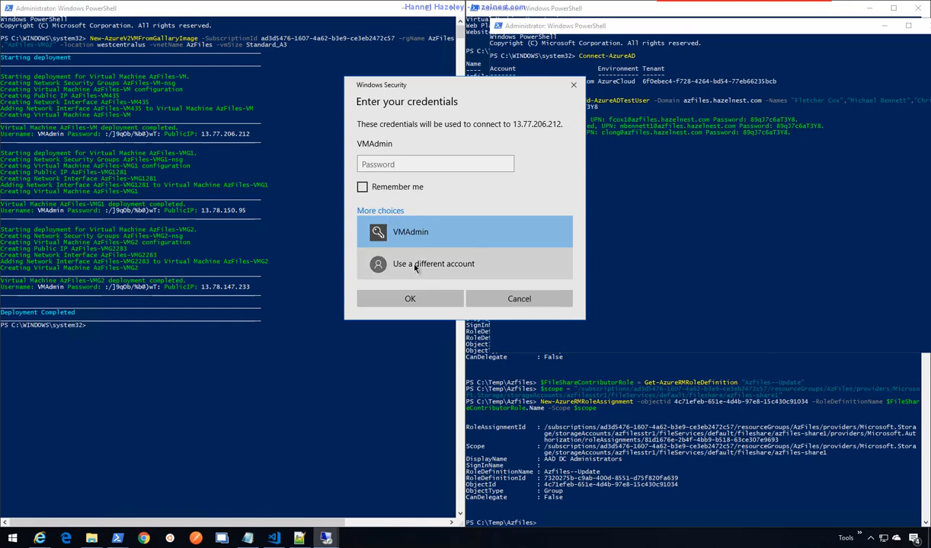
left_click(415, 263)
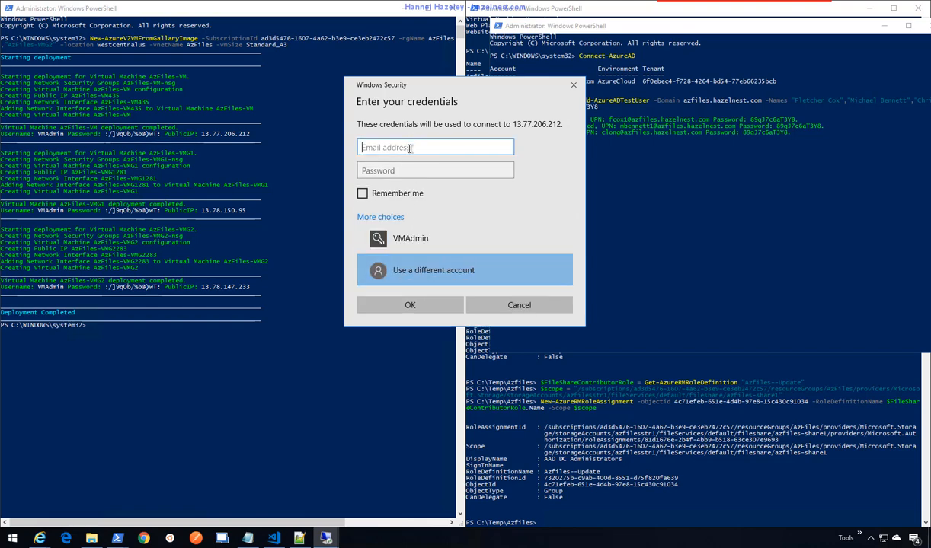
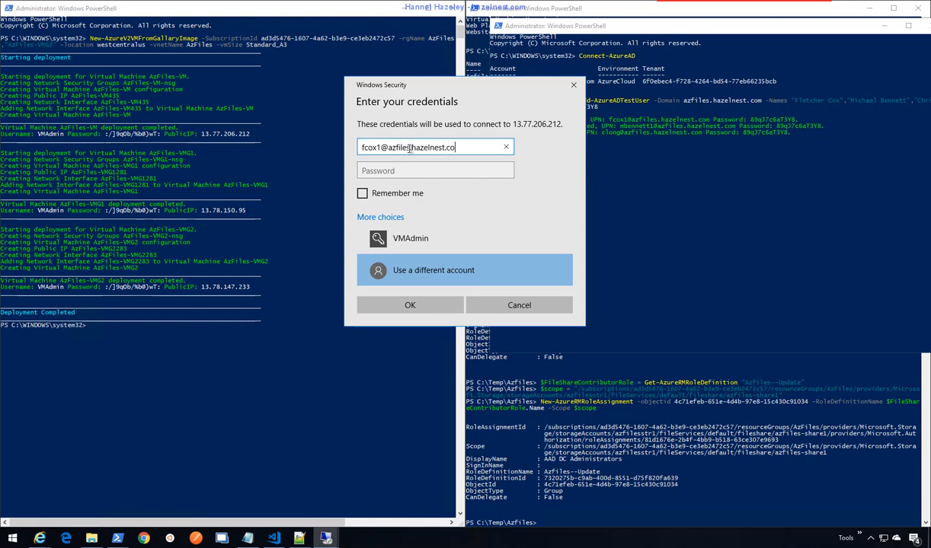
- Enter the test user's domain username and password, then accept the certificate warning
key("Tab")
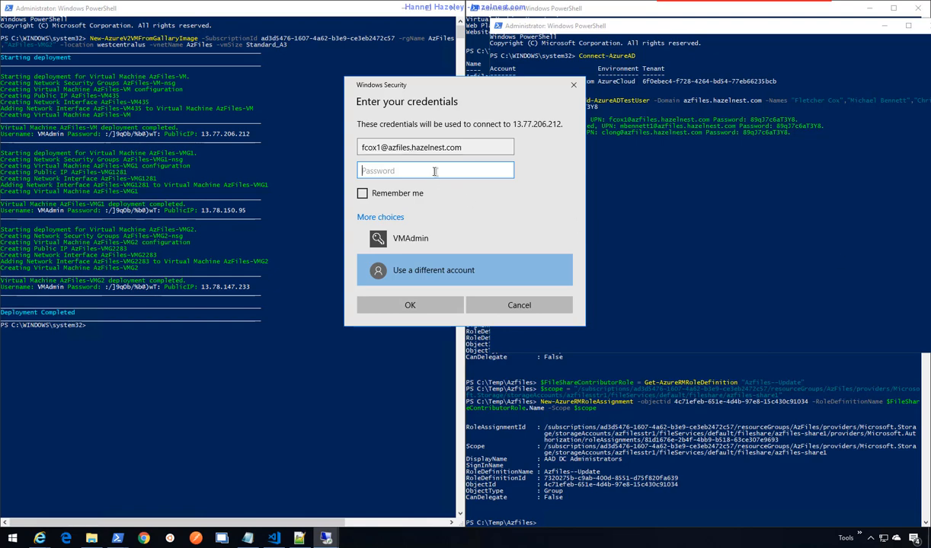
key("ctrl+v")
left_click(517, 218)
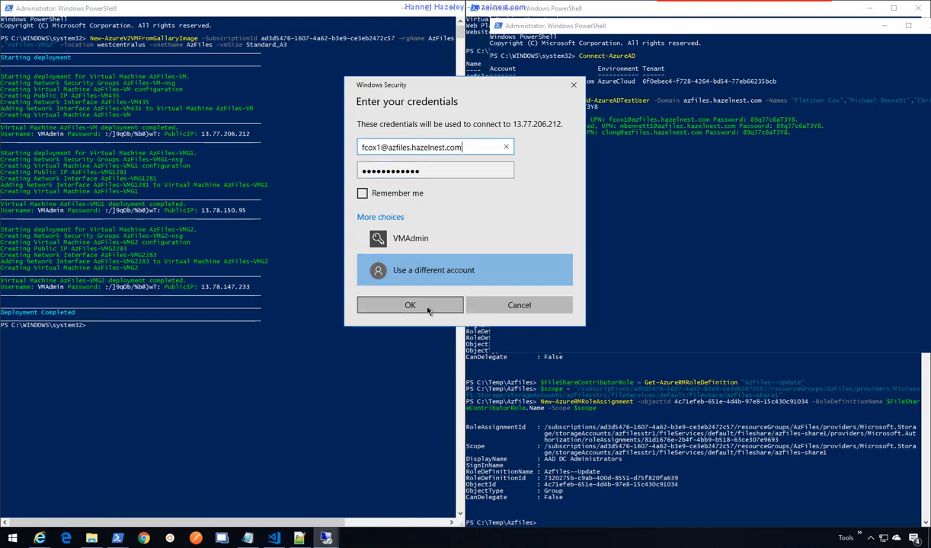
left_click(427, 308)
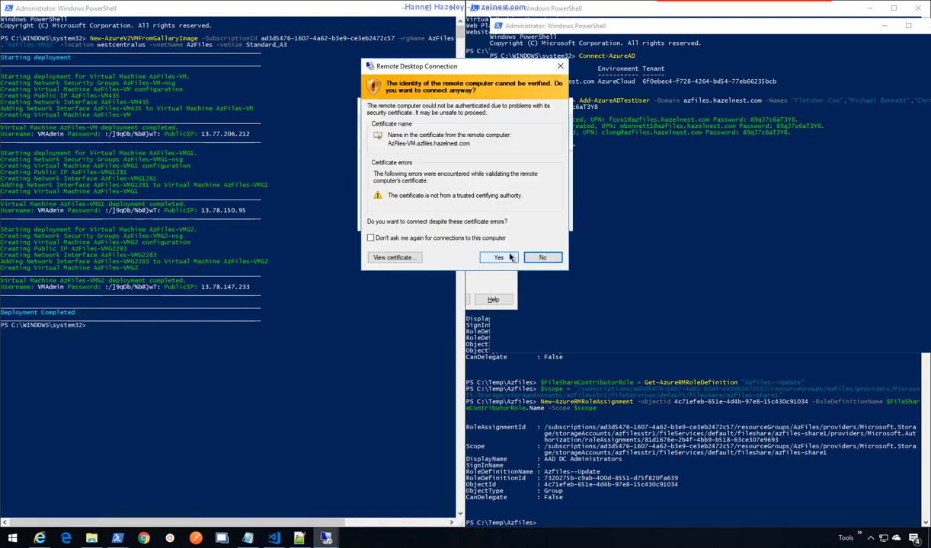
left_click(503, 257)
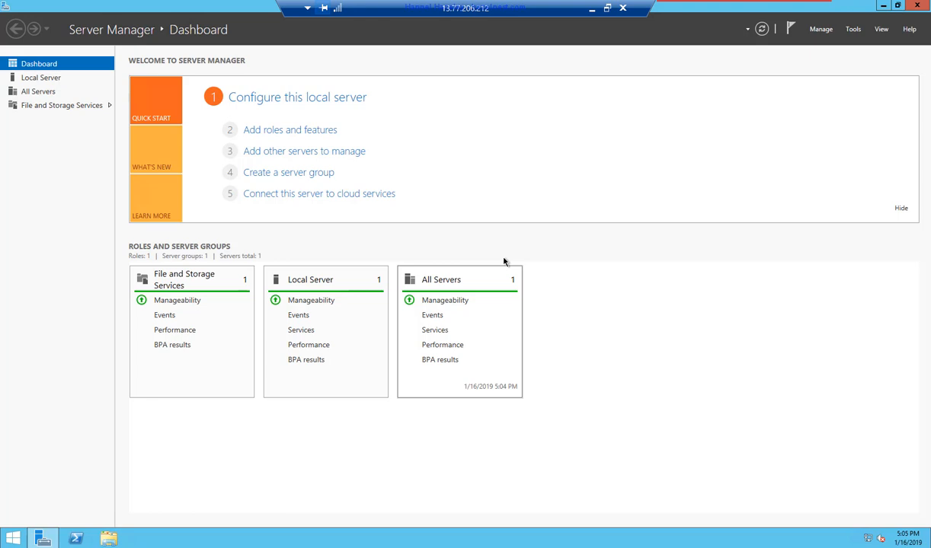
- On AzFiles-VM's Server Manager dashboard, browse the Tools menu, then open the Manage menu
left_click(853, 31)
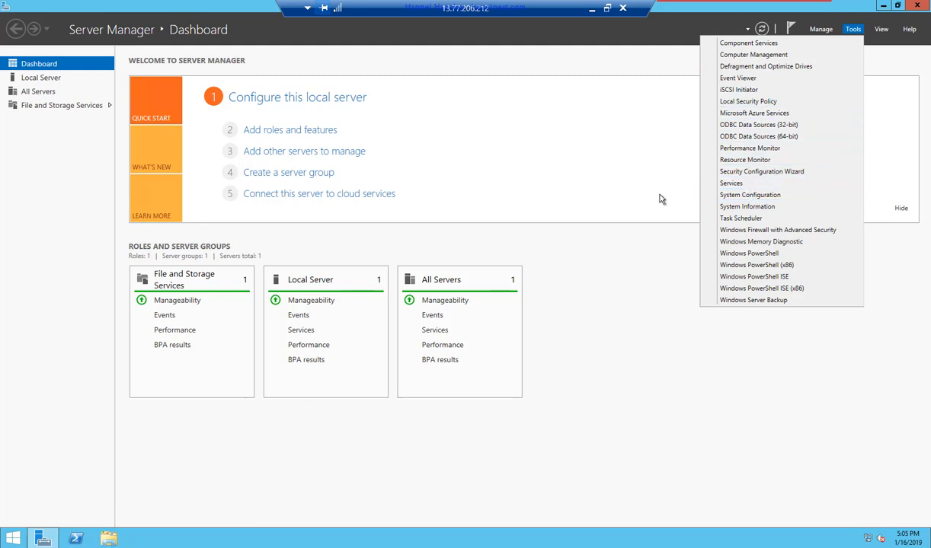
left_click(713, 202)
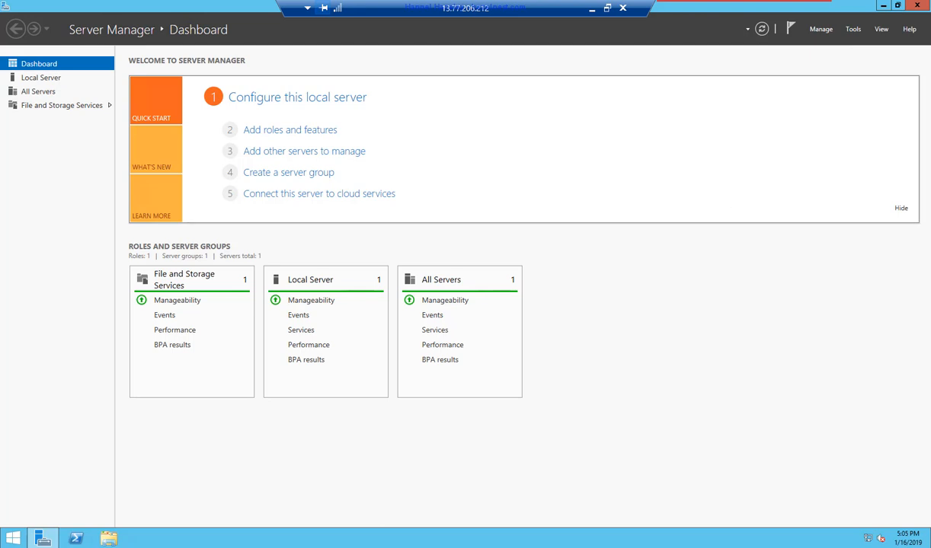
left_click(853, 29)
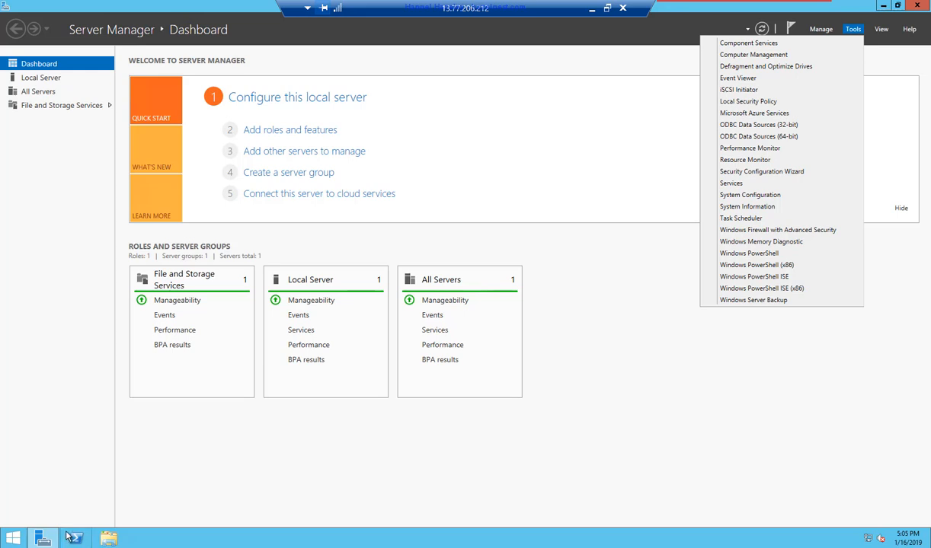
left_click(822, 29)
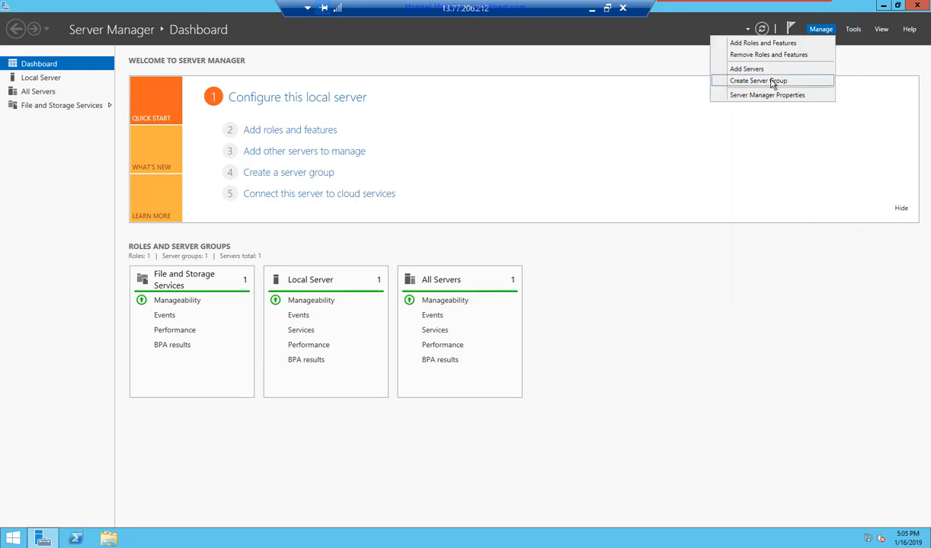
- Start the Add Roles and Features Wizard with role-based installation targeting AzFiles-VM
left_click(763, 44)
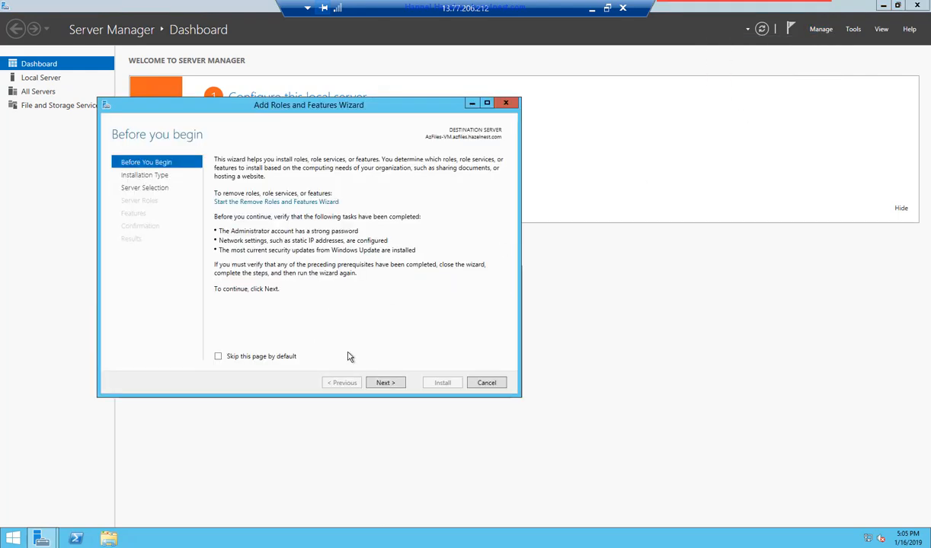
left_click(382, 383)
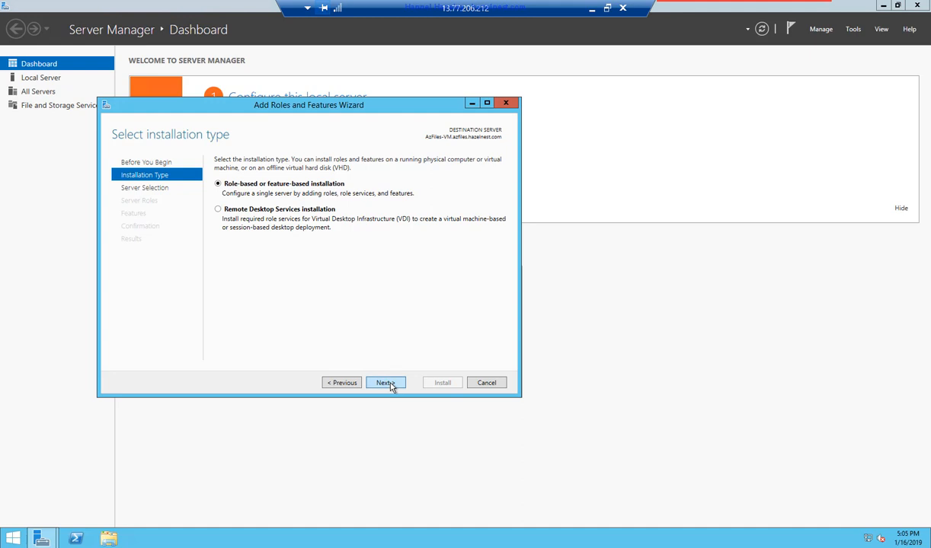
left_click(392, 387)
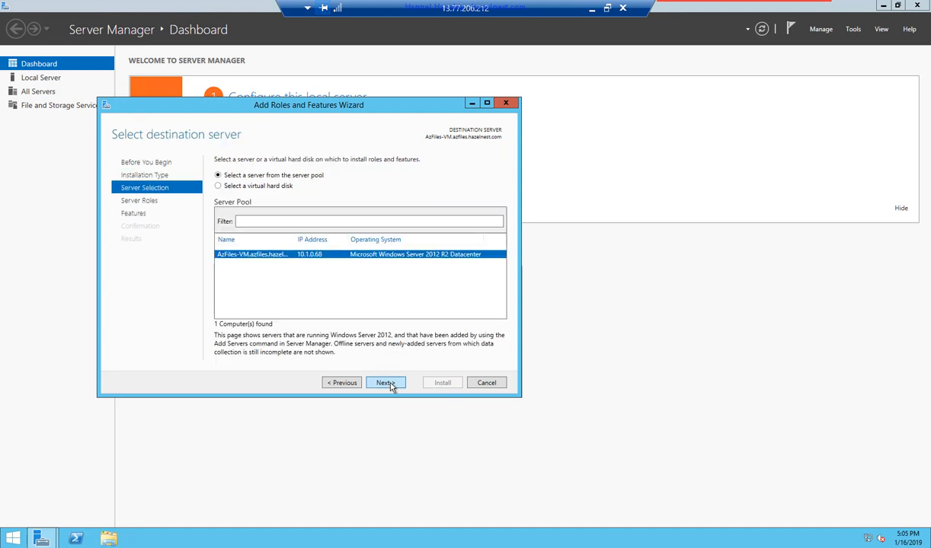
left_click(390, 386)
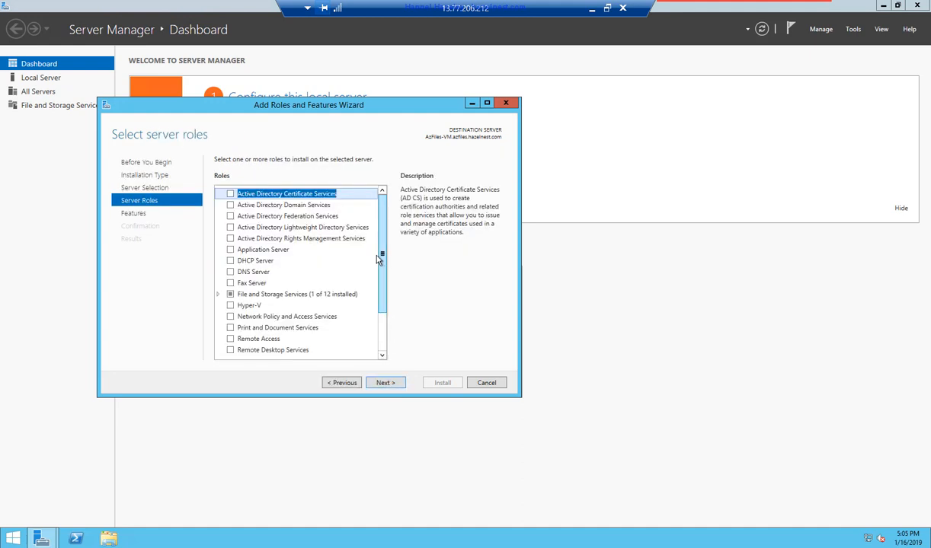
scroll(383, 298, "down", 2)
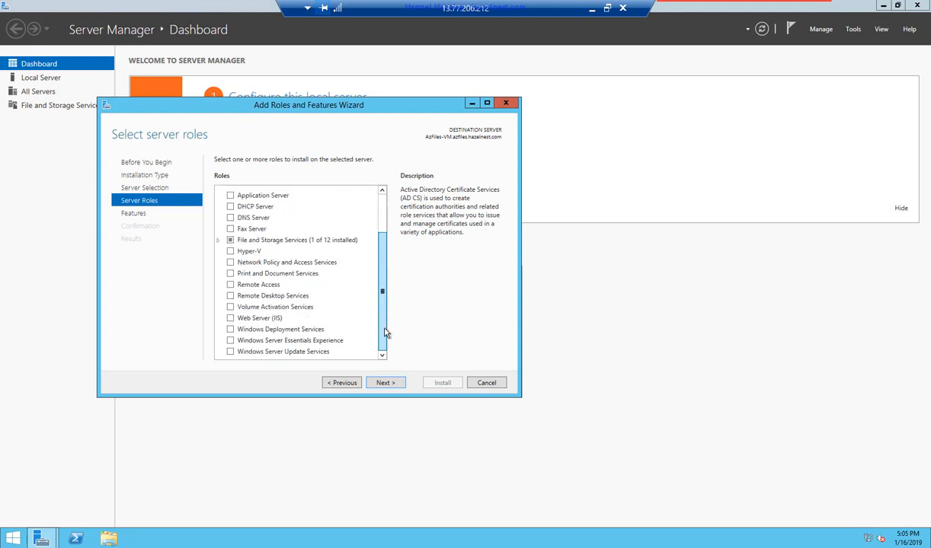
scroll(380, 246, "up", 1)
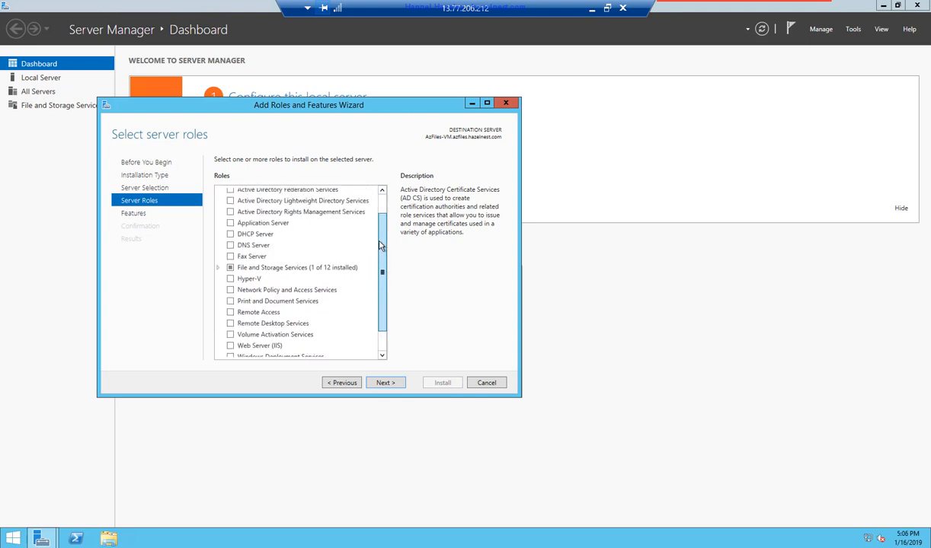
scroll(381, 246, "up", 1)
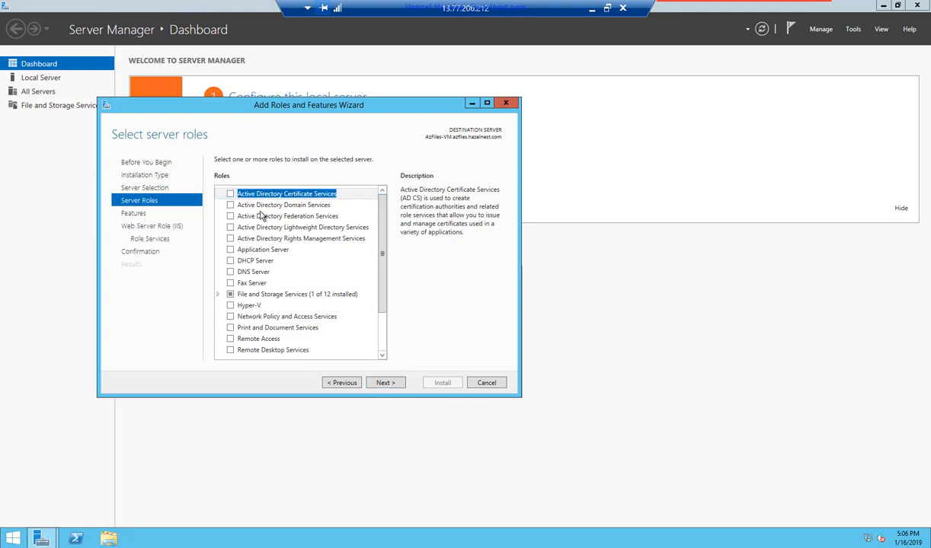
- Select the Active Directory Domain Services and DNS Server roles with their required features
left_click(230, 204)
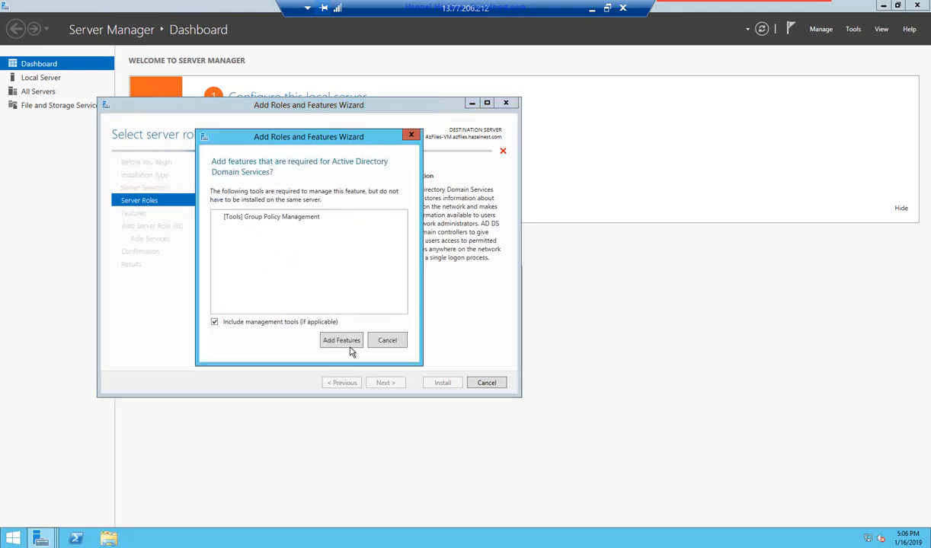
left_click(342, 341)
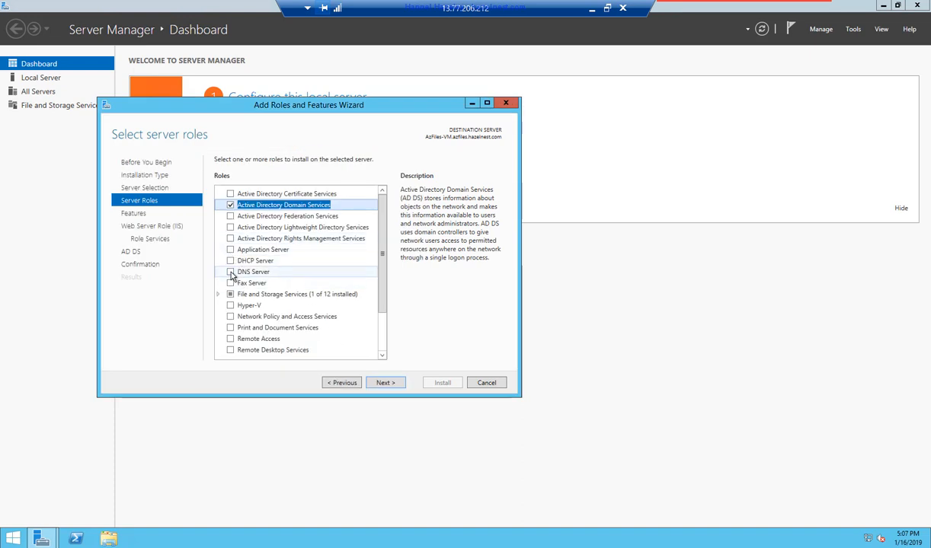
left_click(230, 272)
left_click(341, 334)
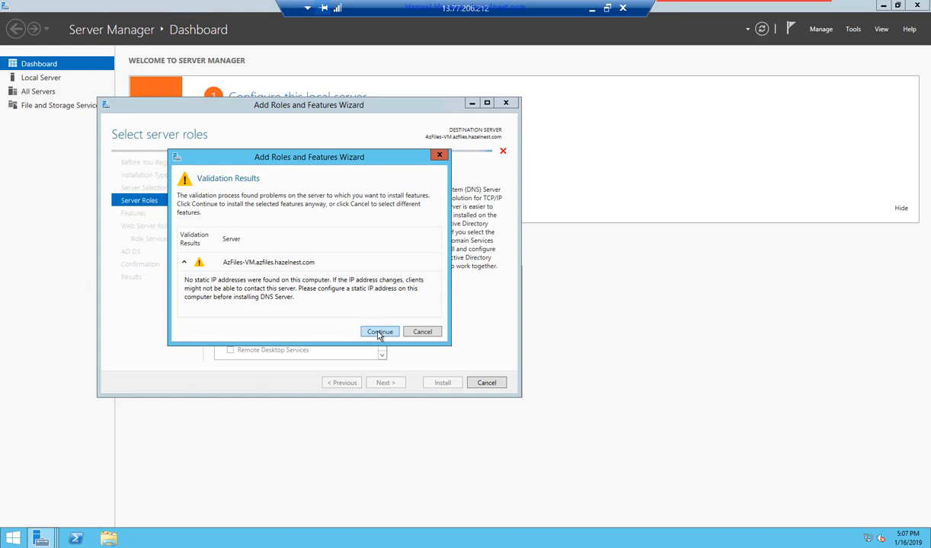
left_click(380, 332)
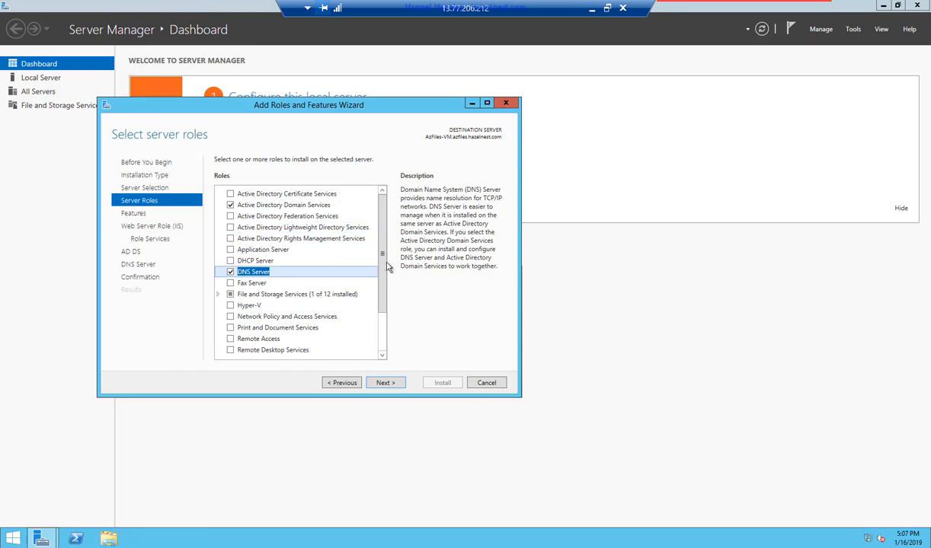
scroll(383, 305, "down", 2)
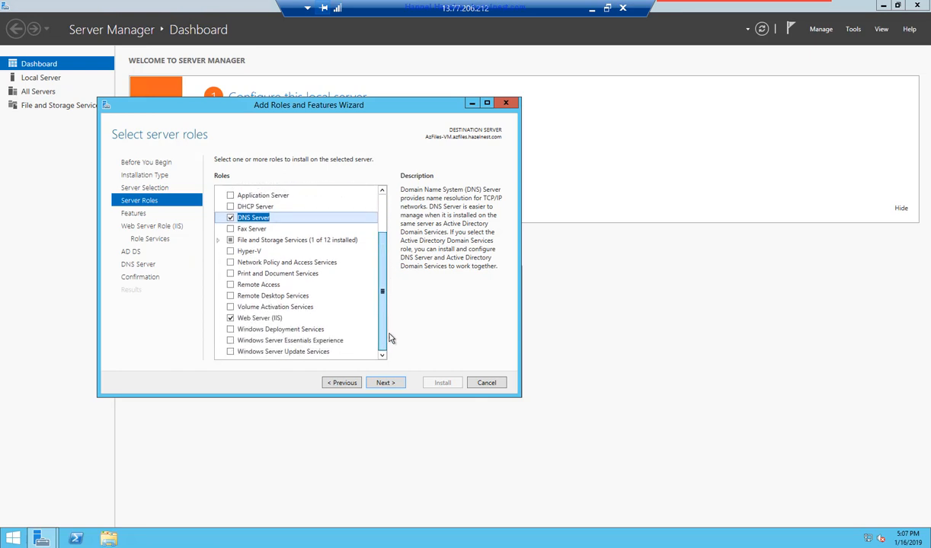
- Step through the Features, IIS and AD DS pages and start the installation
left_click(390, 384)
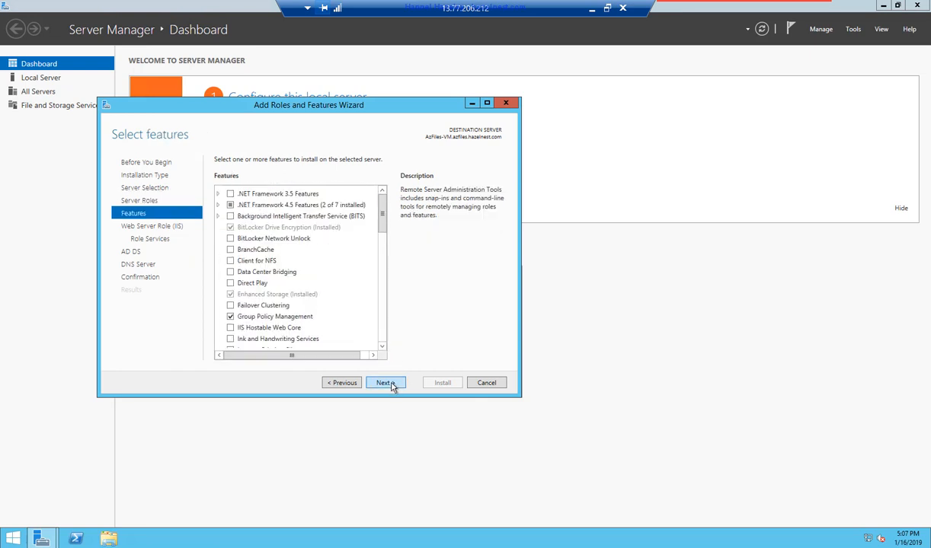
left_click(393, 385)
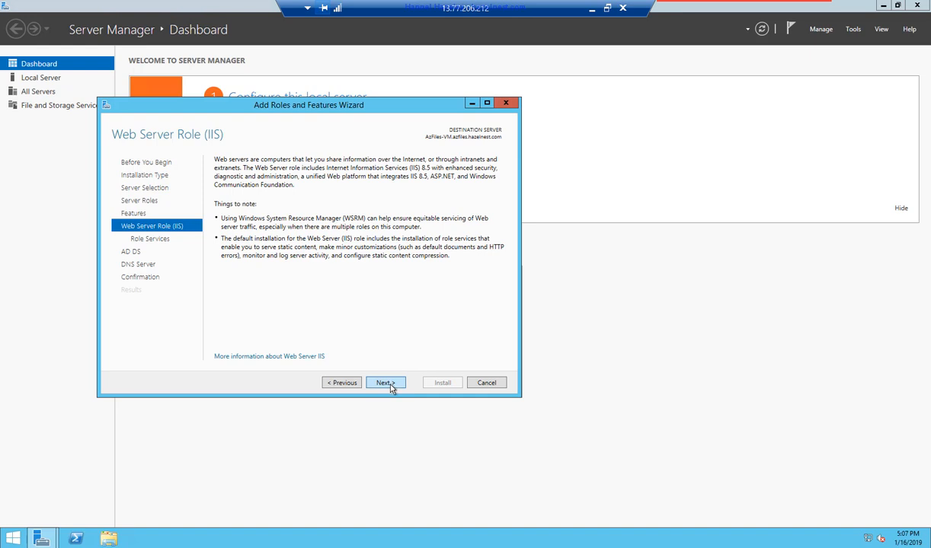
left_click(391, 385)
left_click(391, 385)
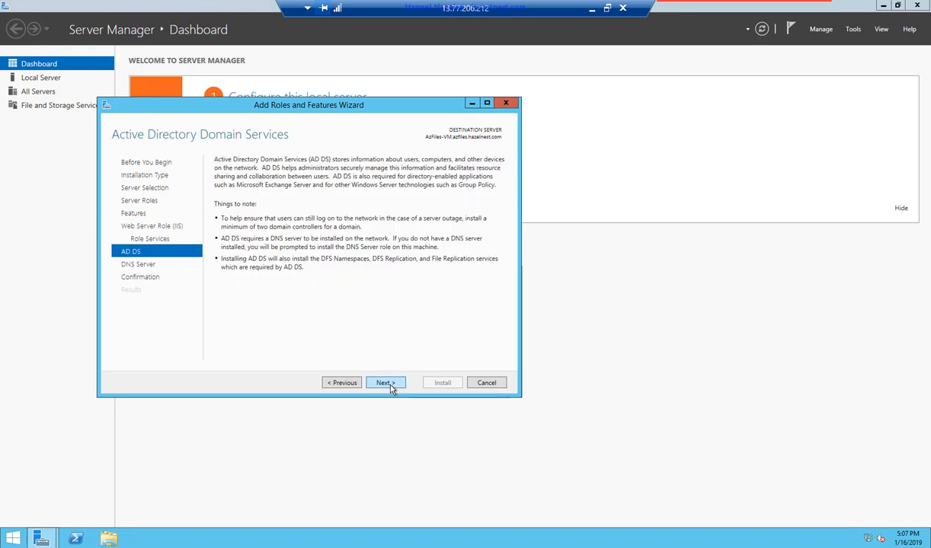
left_click(391, 385)
left_click(391, 385)
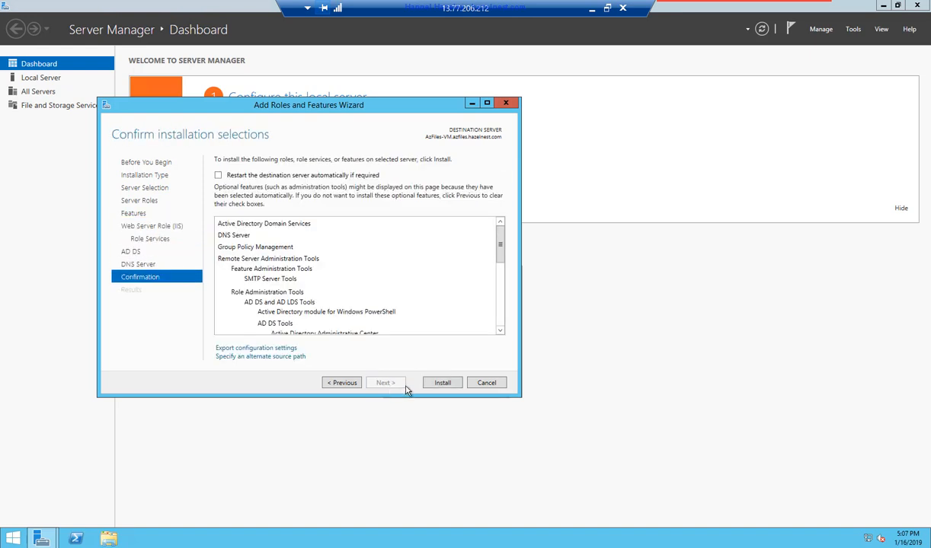
left_click(443, 385)
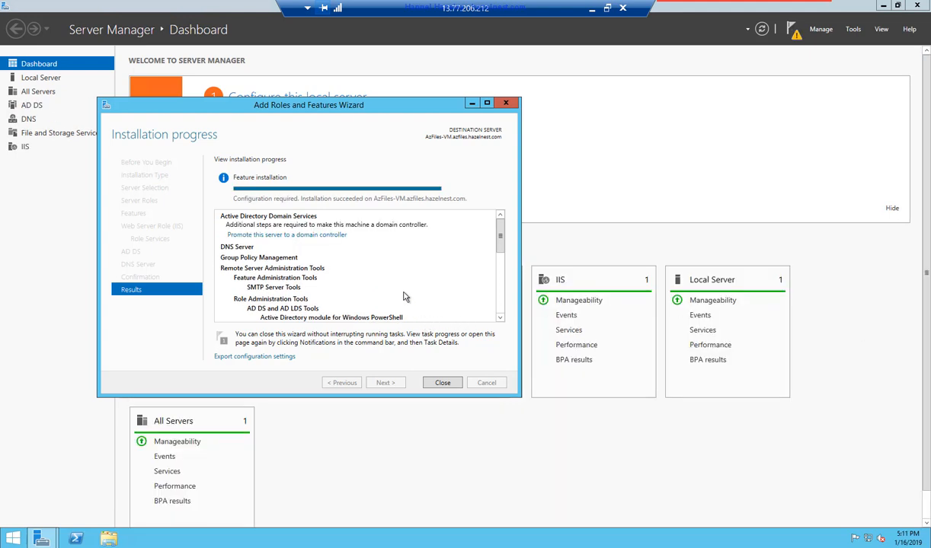
- Close the Add Roles and Features Wizard once installation succeeds
left_click(443, 383)
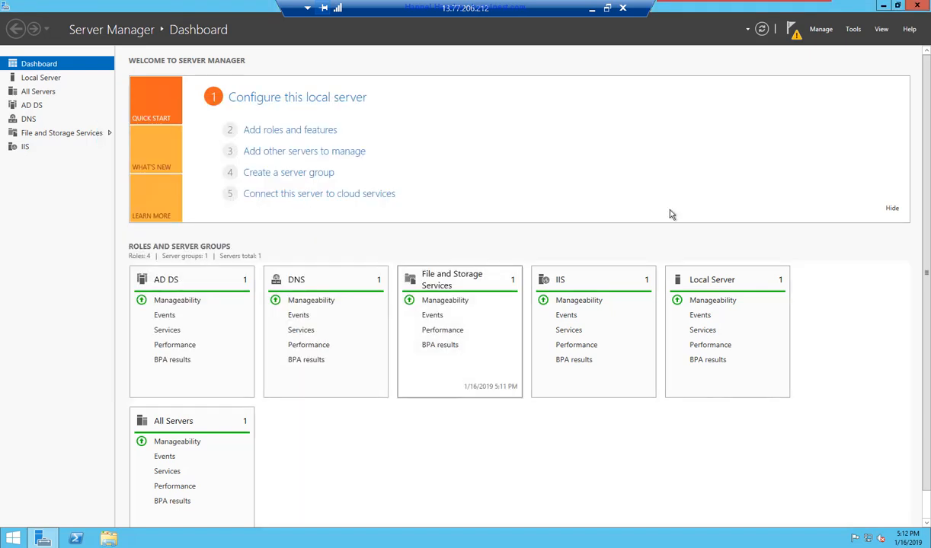
- Launch Group Policy Management from Tools, expand the forest to Domains, and maximize the window
left_click(821, 29)
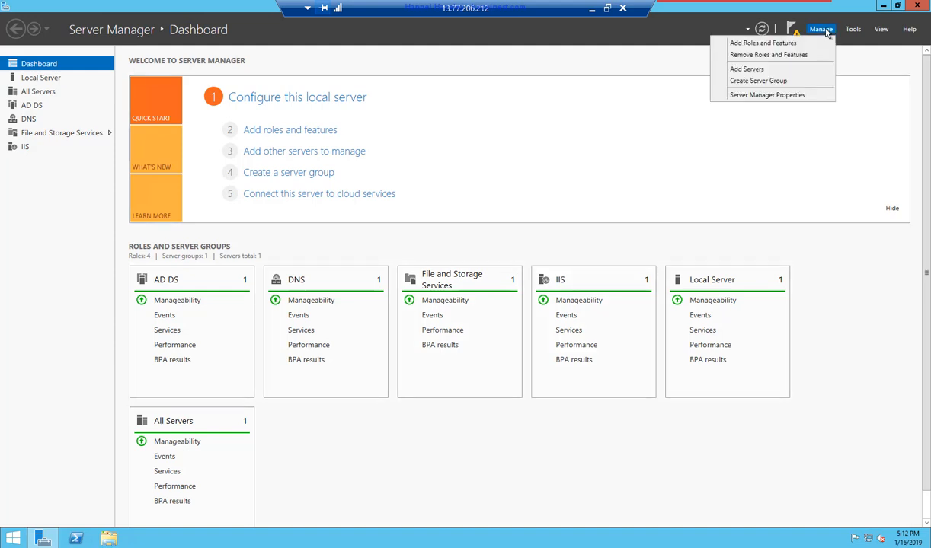
left_click(821, 29)
left_click(853, 30)
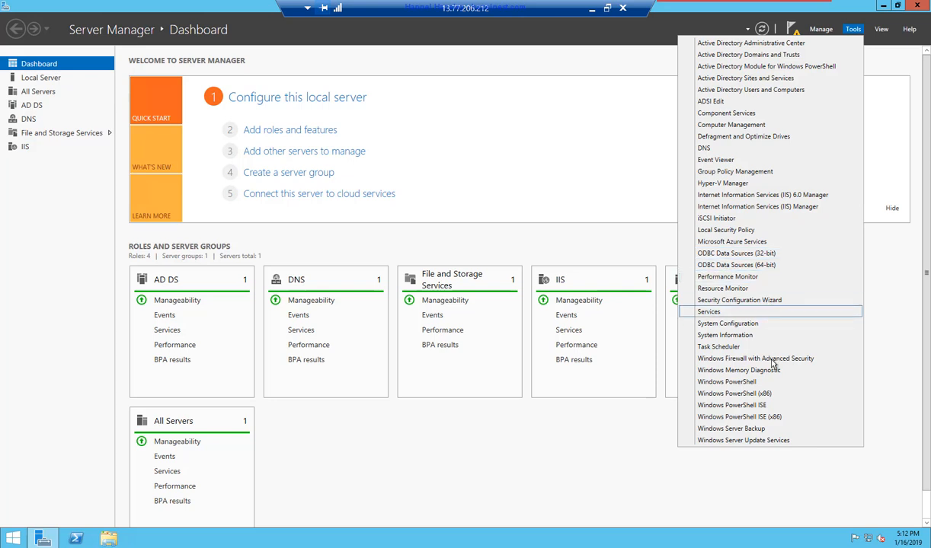
left_click(754, 173)
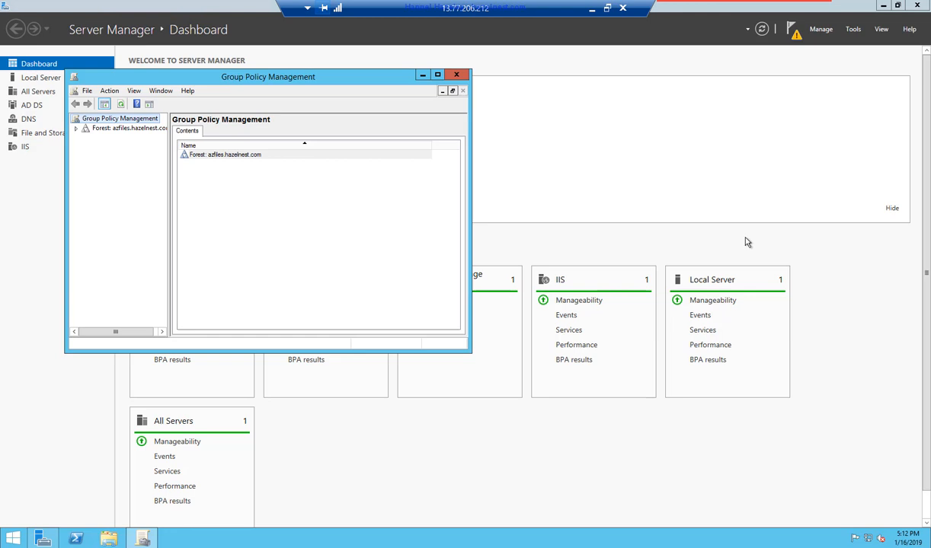
left_click(75, 129)
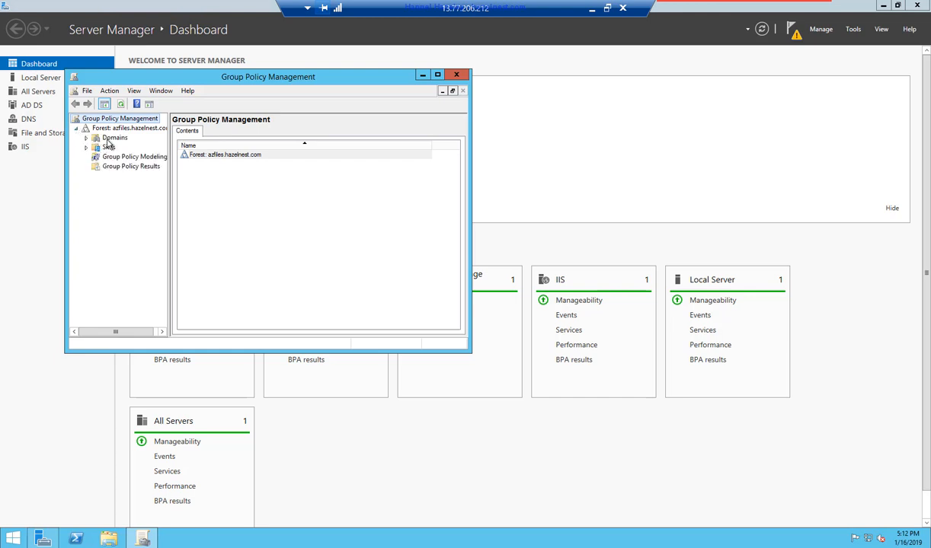
left_click(107, 138)
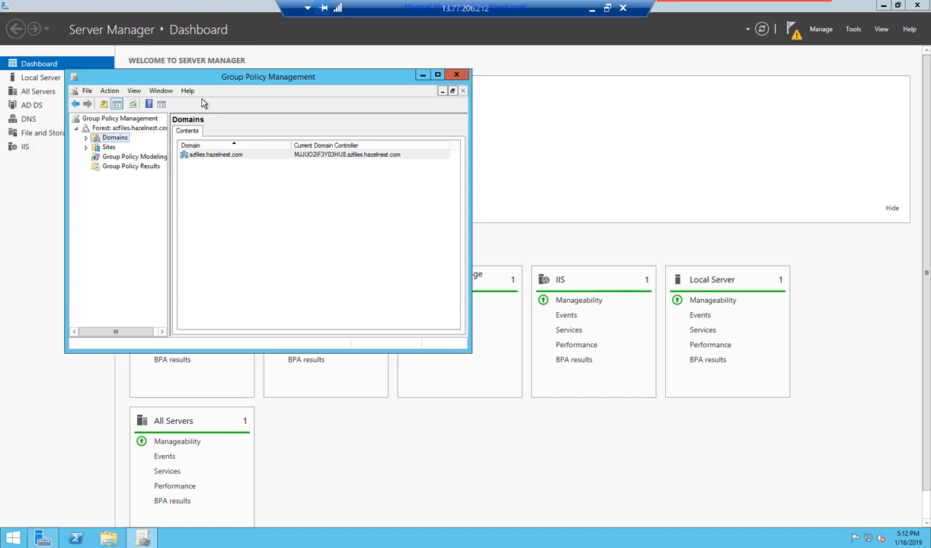
double_click(227, 77)
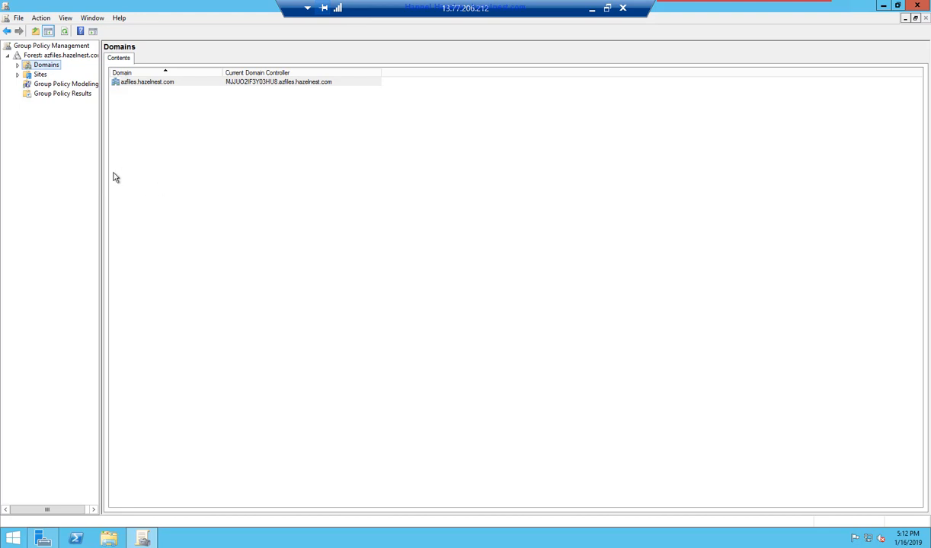
- Expand azfiles.hazelnest.com and view the Default Domain Policy's details and settings report
left_click_drag(100, 180, 160, 177)
left_click(18, 65)
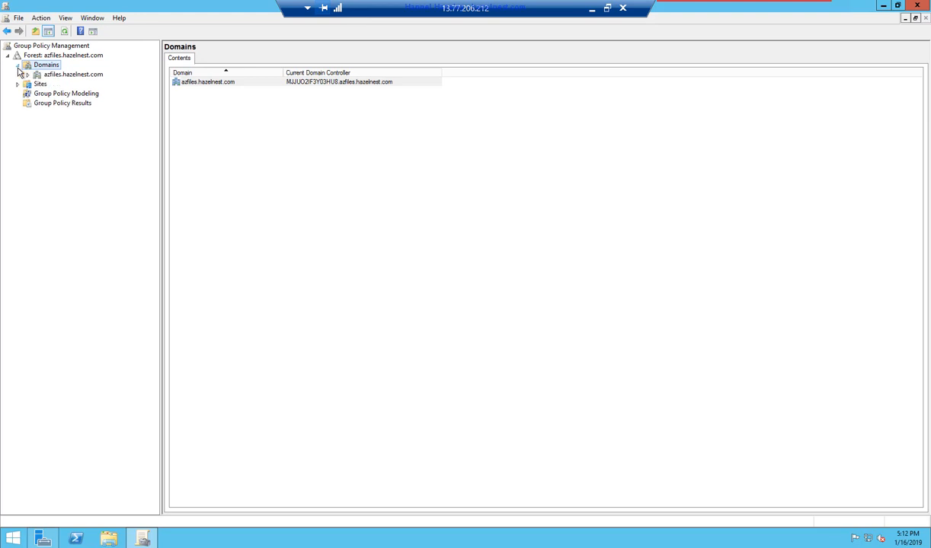
left_click(27, 74)
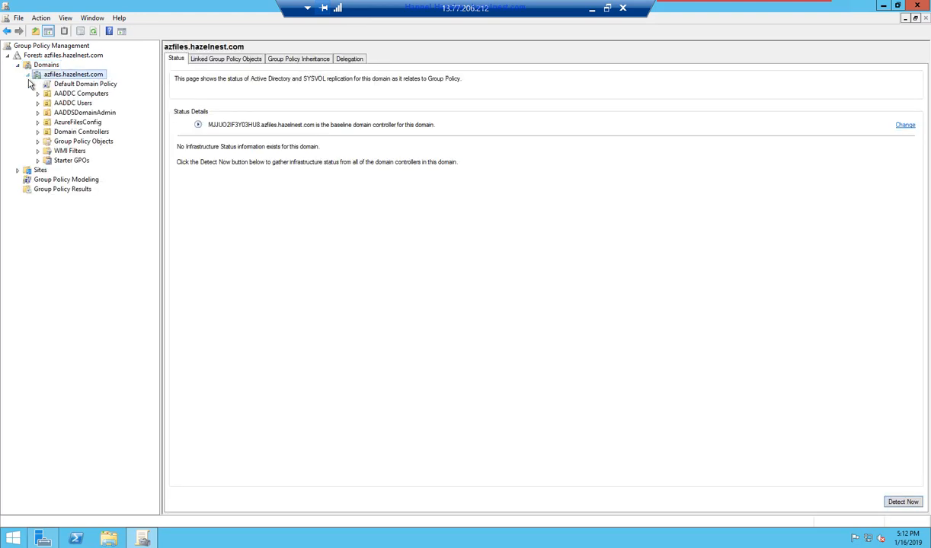
left_click(96, 85)
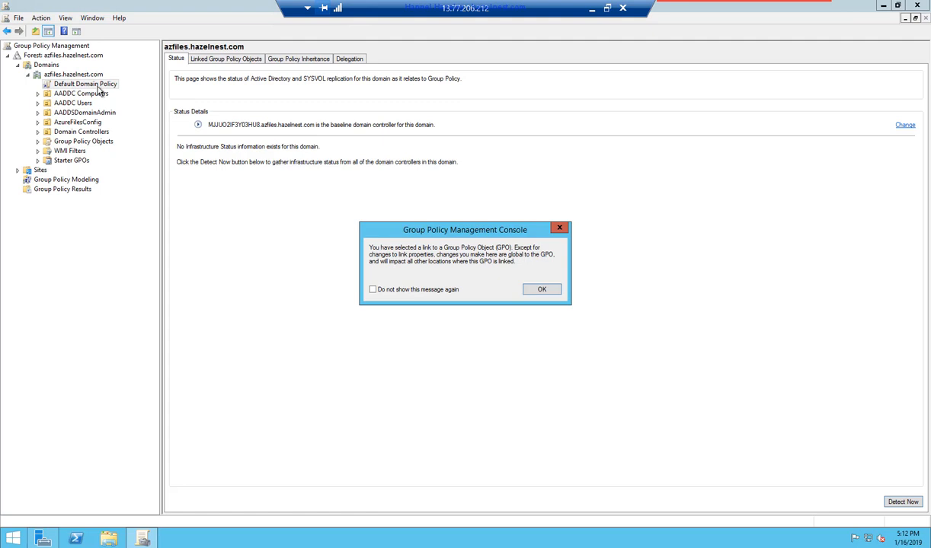
left_click(539, 291)
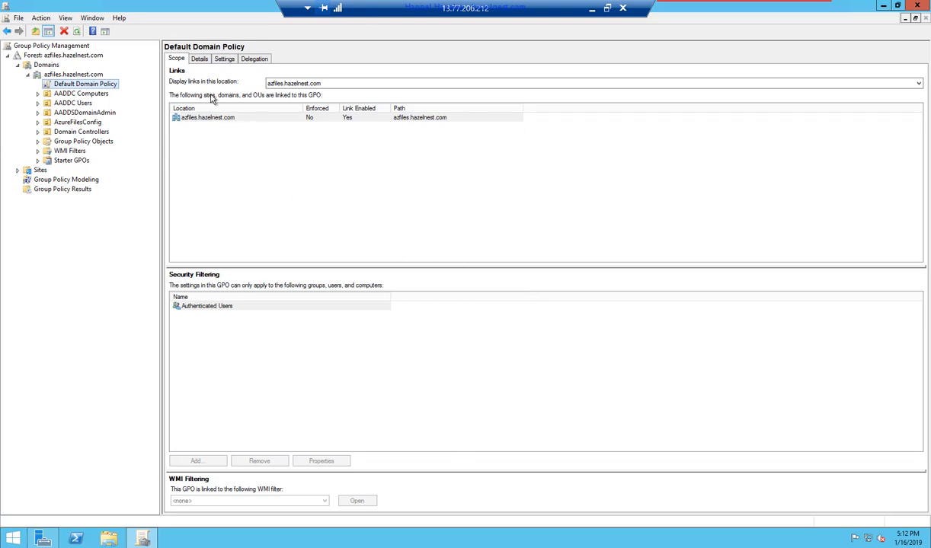
left_click(200, 59)
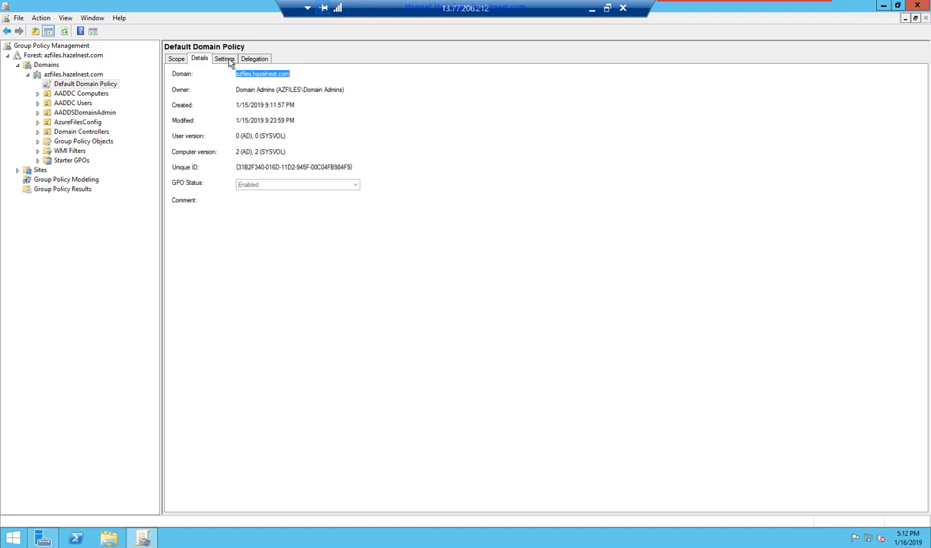
left_click(223, 60)
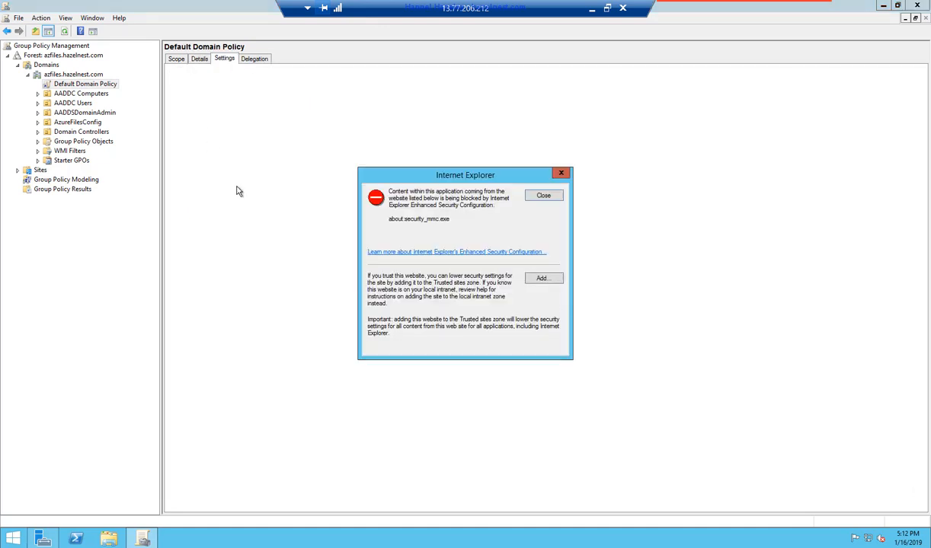
left_click(542, 198)
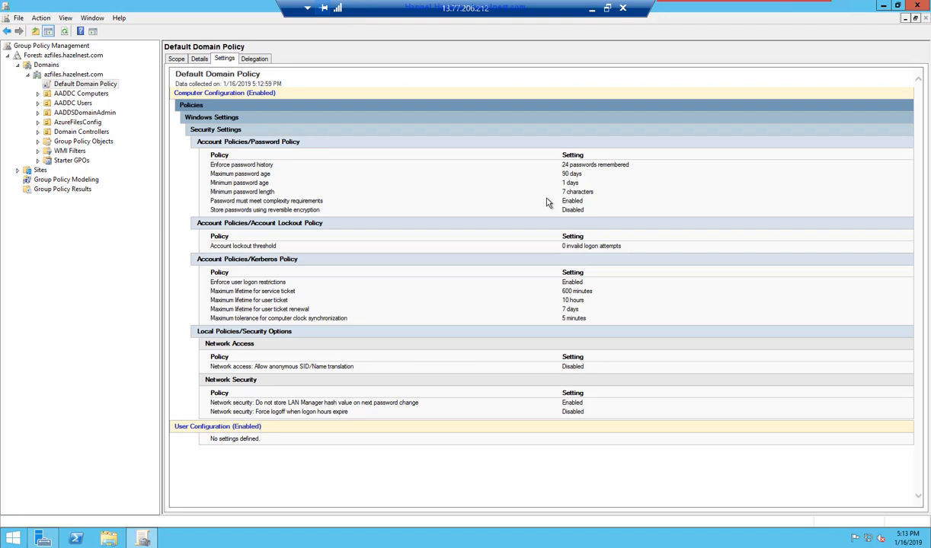
- Open the AADDC Computers GPO and try to load its settings report
left_click(38, 93)
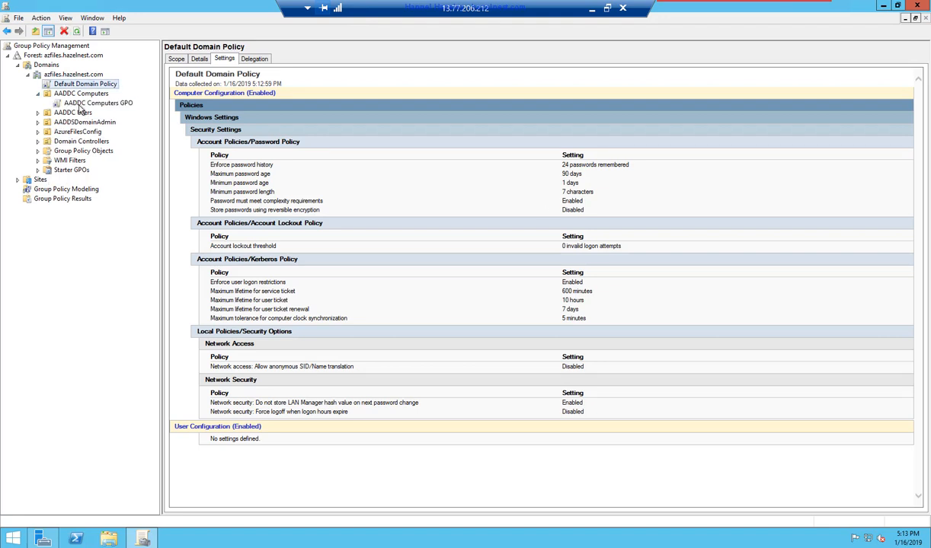
left_click(79, 105)
key("Return")
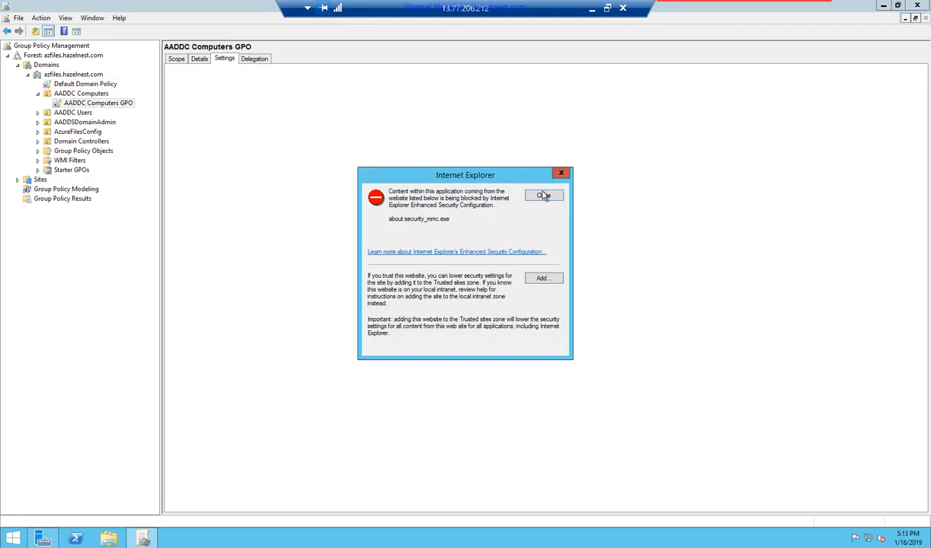
left_click(543, 195)
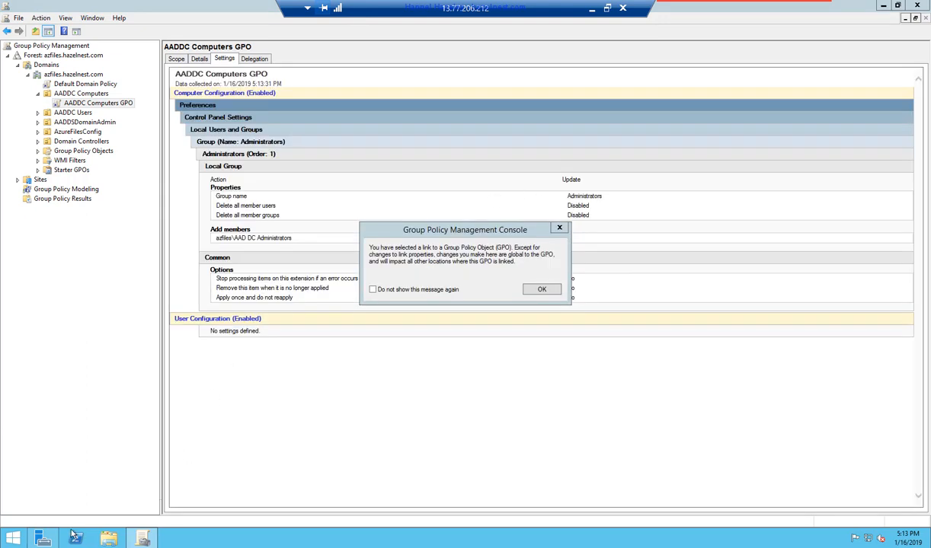
- Turn IE Enhanced Security Configuration off for Administrators and Users on AzFiles-VM's Local Server page
left_click(42, 537)
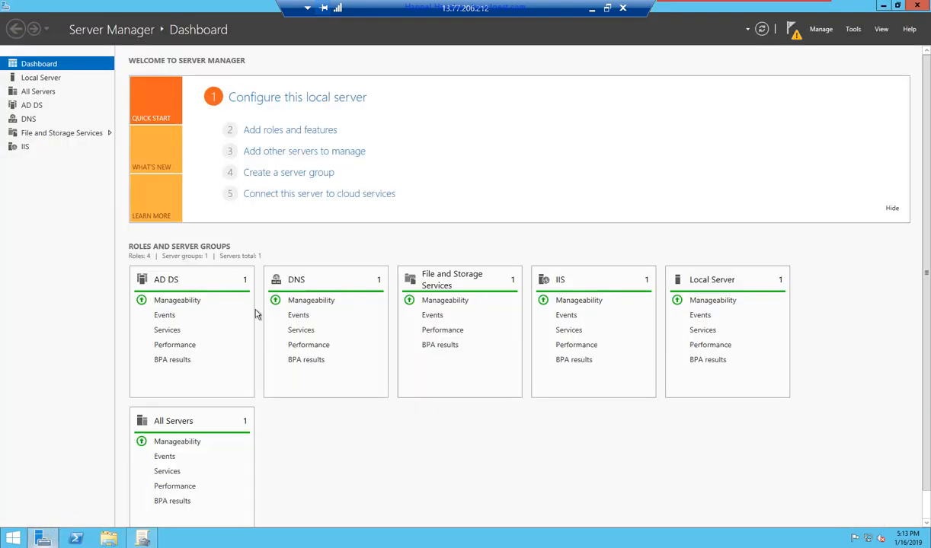
left_click(42, 79)
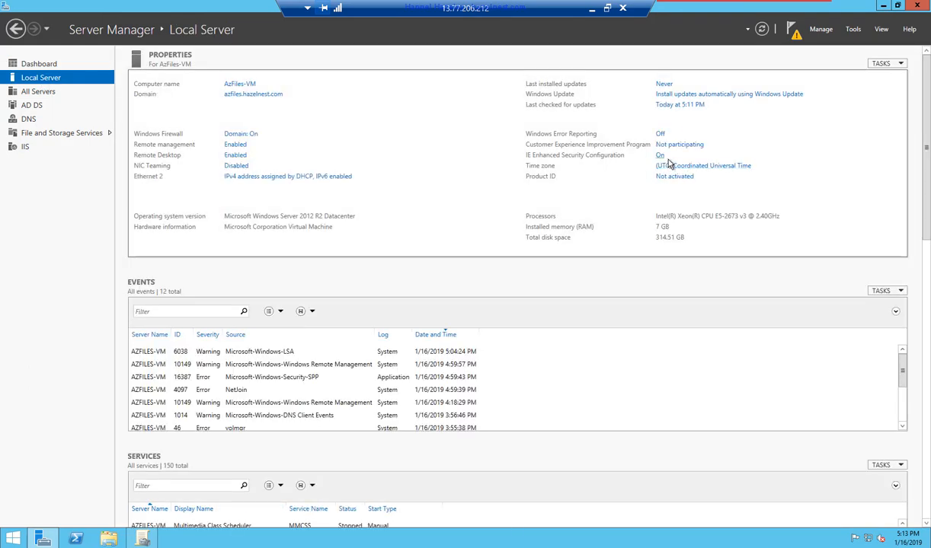
left_click(660, 156)
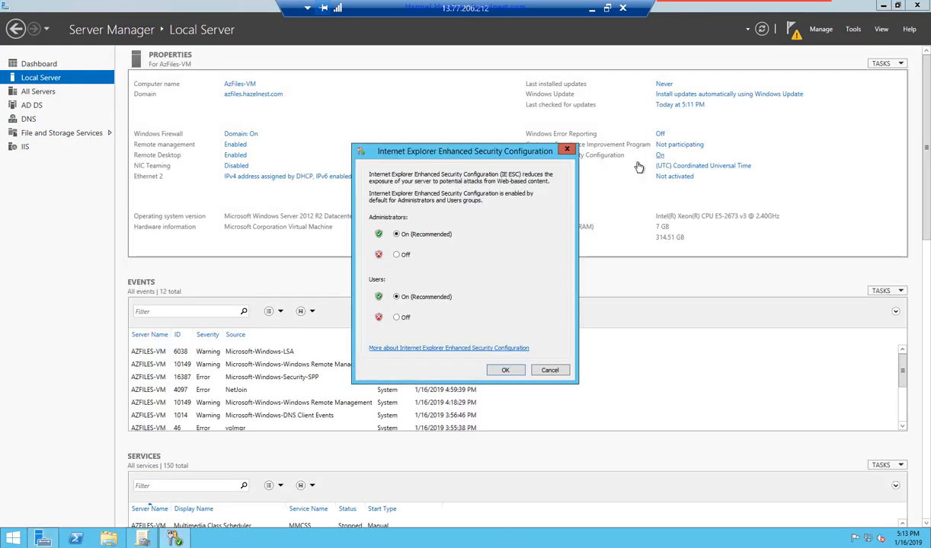
left_click(397, 255)
left_click(403, 319)
left_click(503, 370)
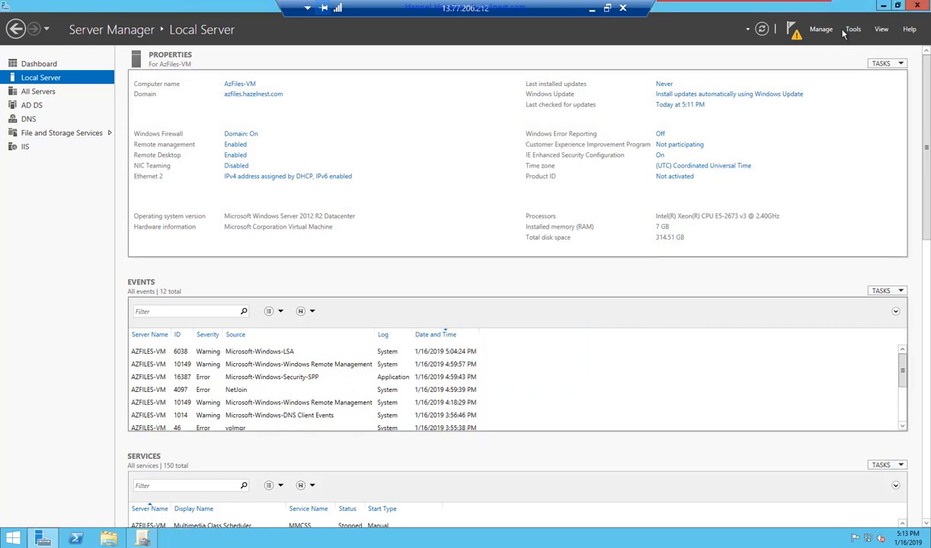
left_click(883, 8)
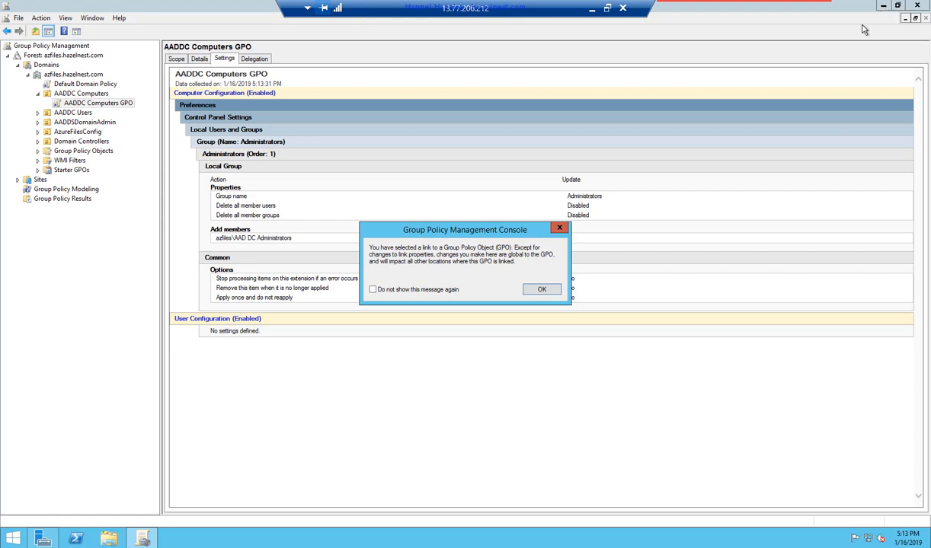
- Acknowledge the link notice and choose Edit on the AADDC Computers GPO report
left_click(542, 291)
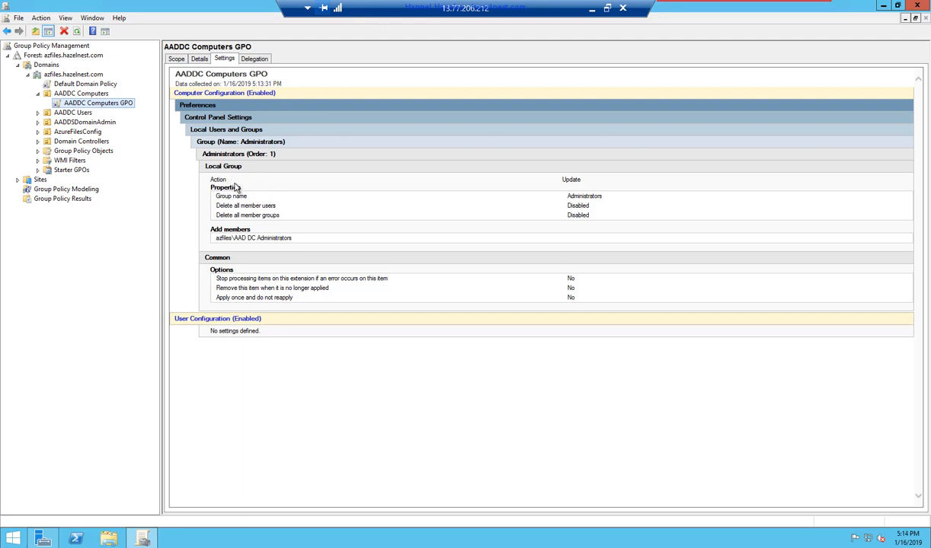
right_click(426, 152)
left_click(451, 158)
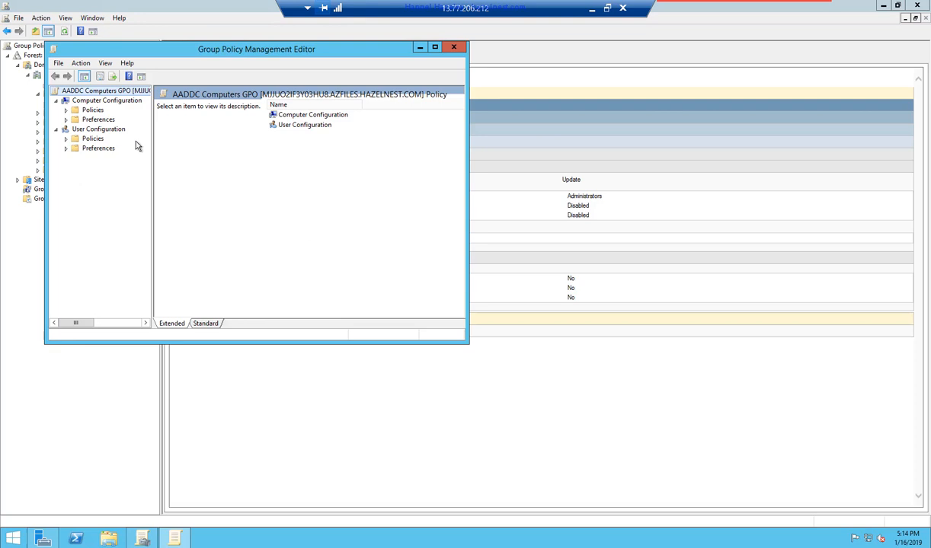
- Maximize the policy editor and expand Computer Configuration Preferences down to Control Panel Settings
left_click(434, 47)
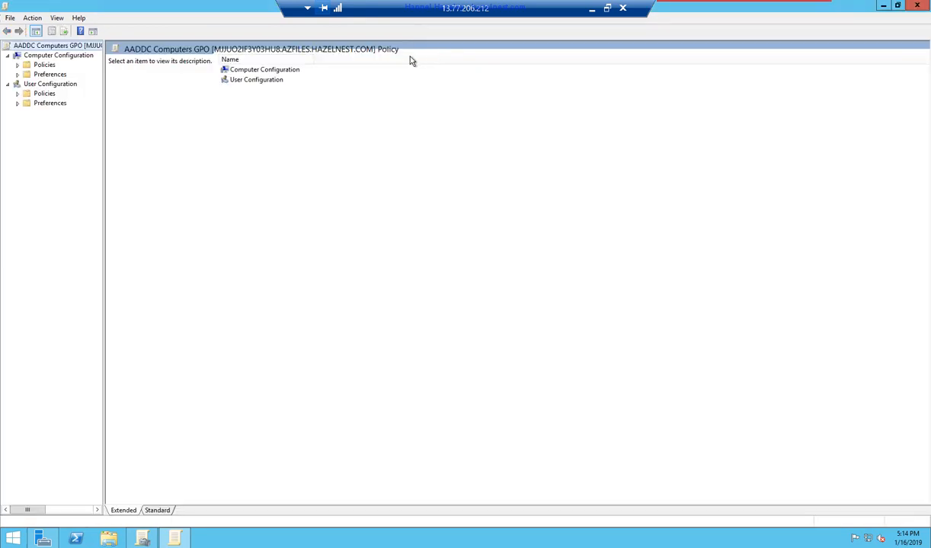
double_click(43, 67)
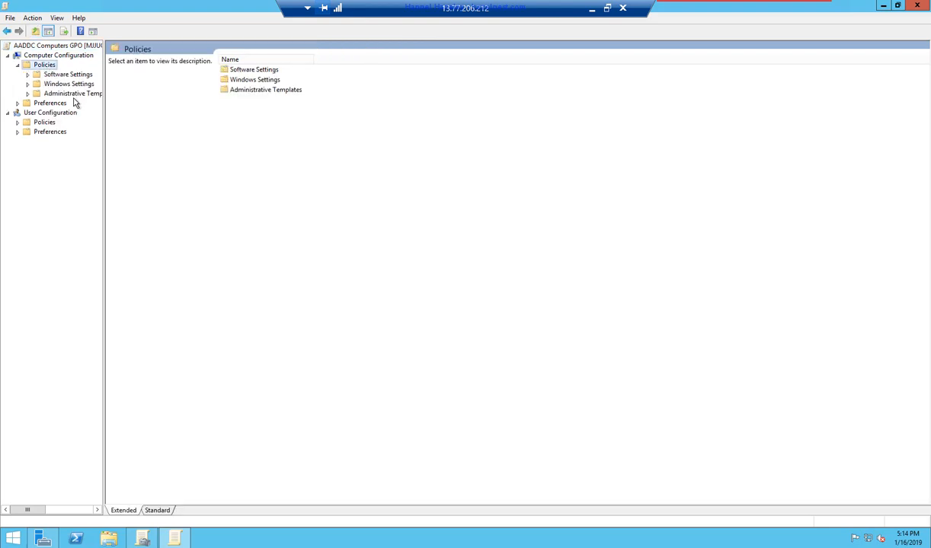
double_click(50, 104)
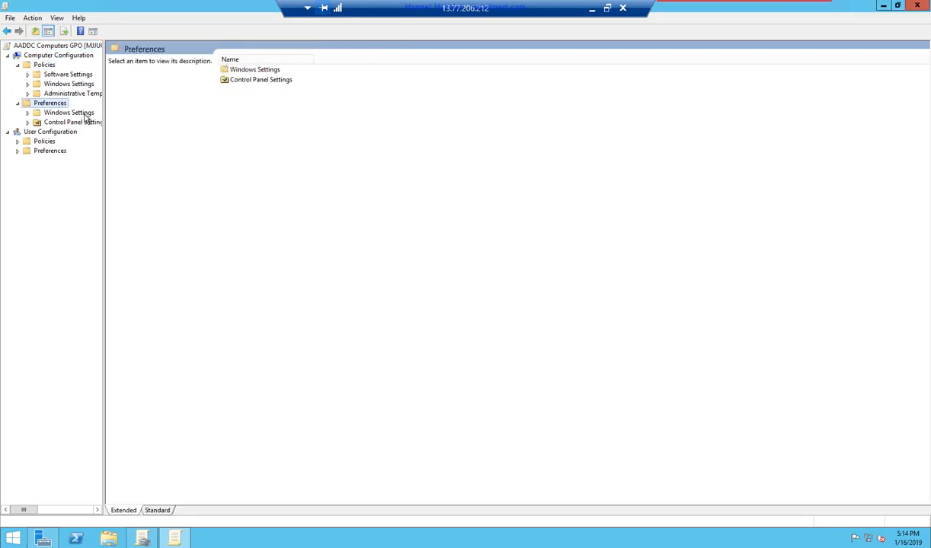
double_click(81, 114)
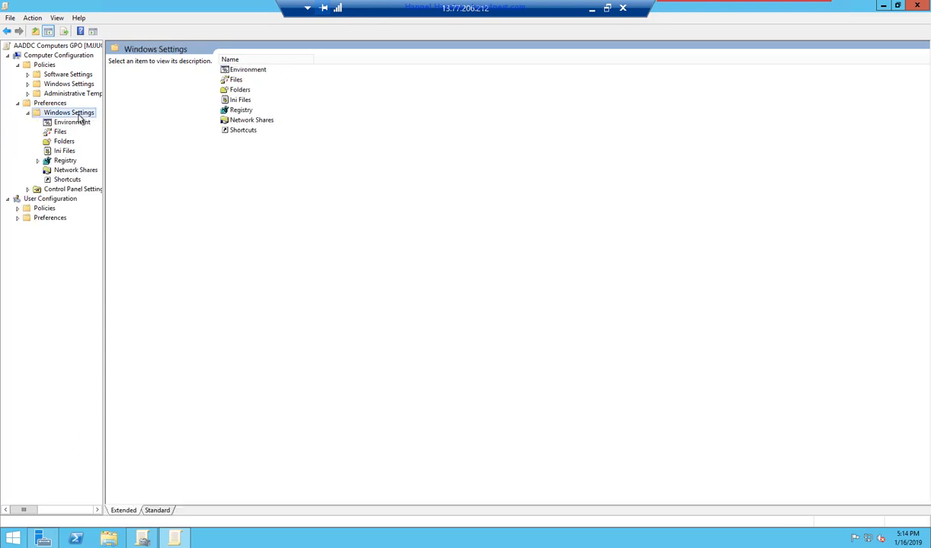
left_click(62, 133)
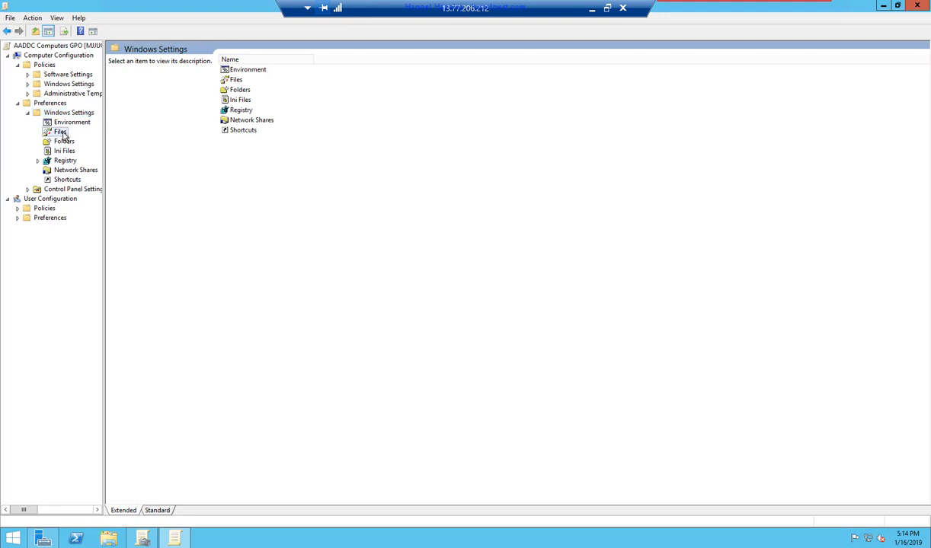
left_click(83, 190)
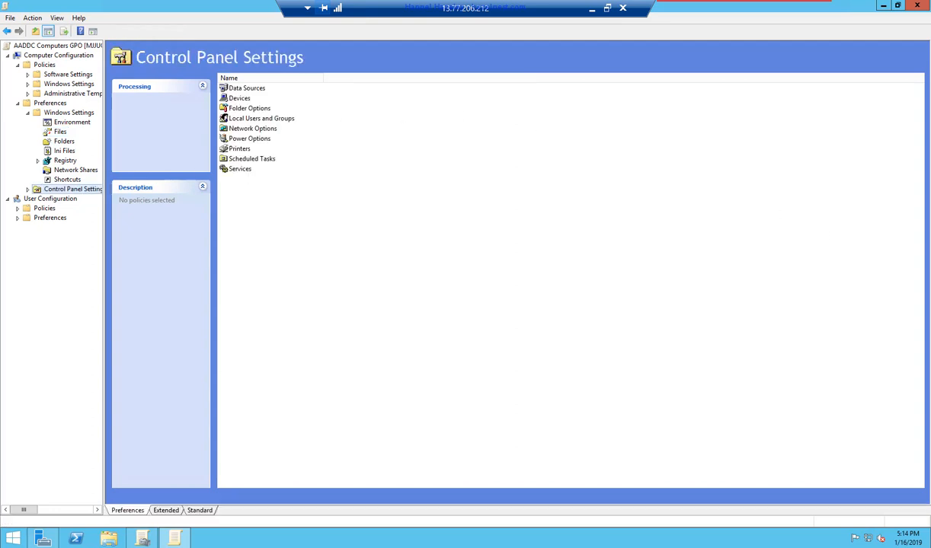
- Open Local Users and Groups and review the existing Administrators group item's properties
double_click(262, 119)
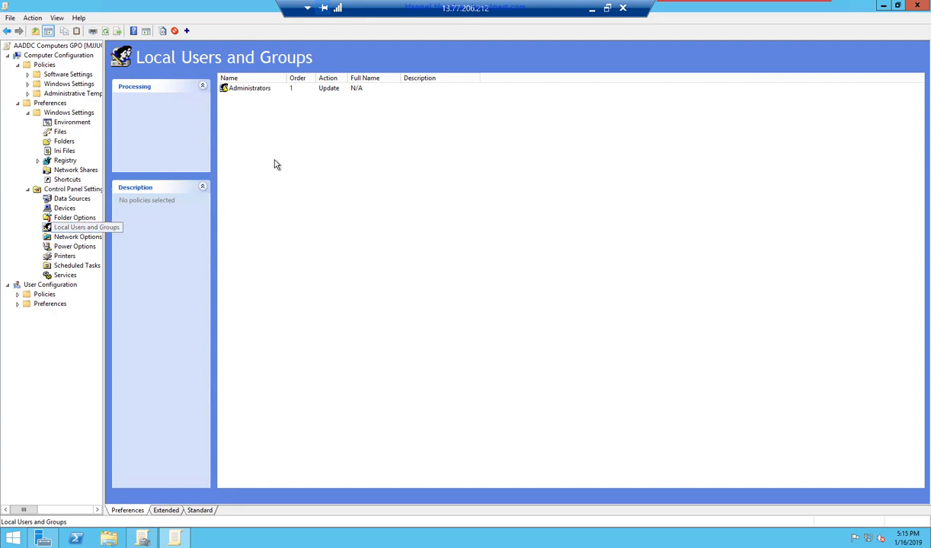
double_click(251, 89)
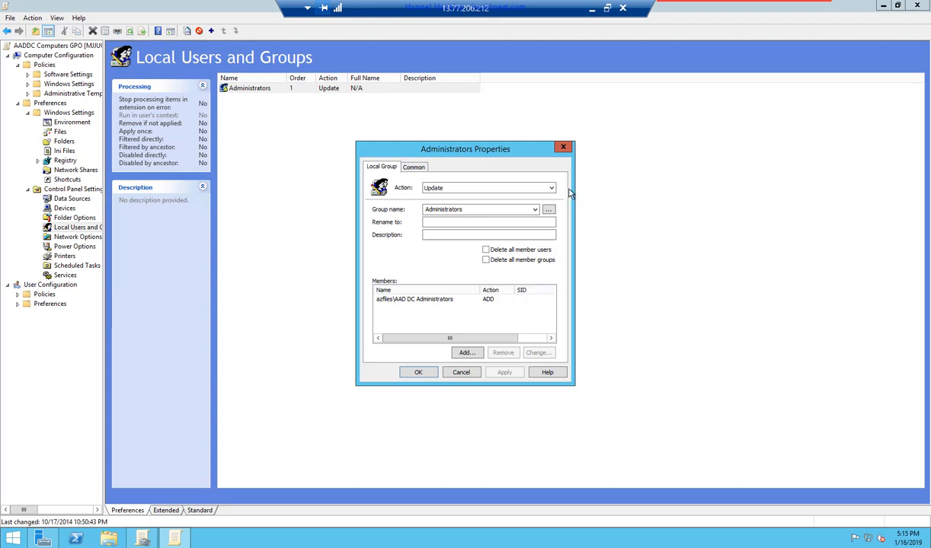
left_click(564, 148)
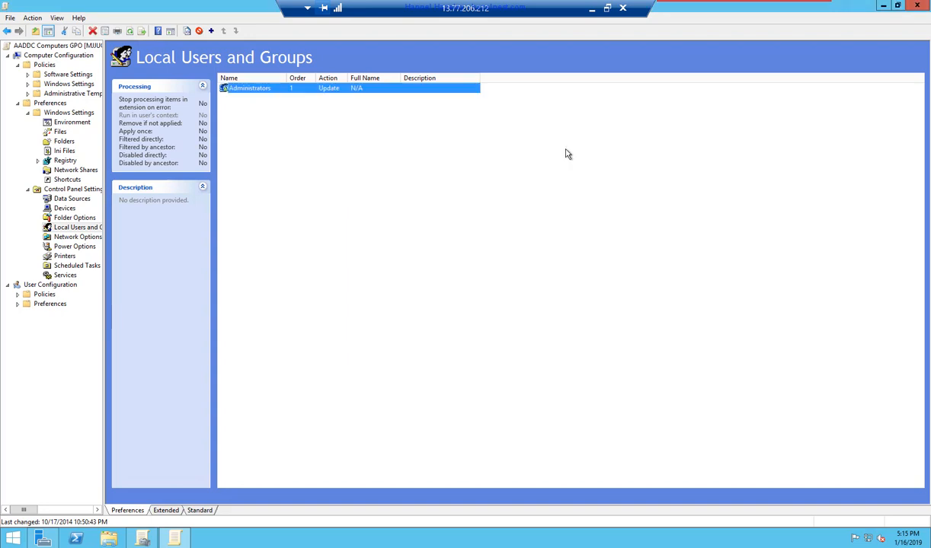
- Create a new Local Group item for Remote Desktop Users (built-in)
right_click(282, 156)
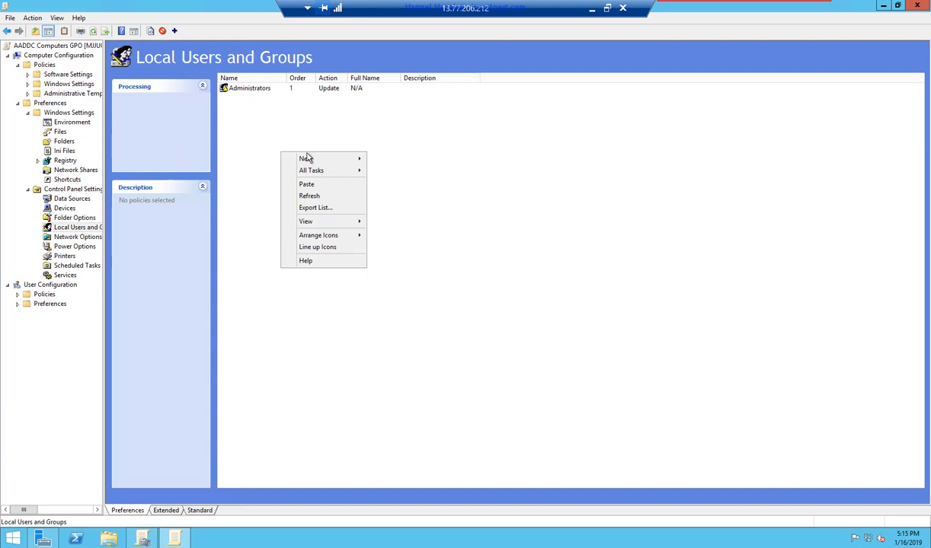
mouse_move(310, 161)
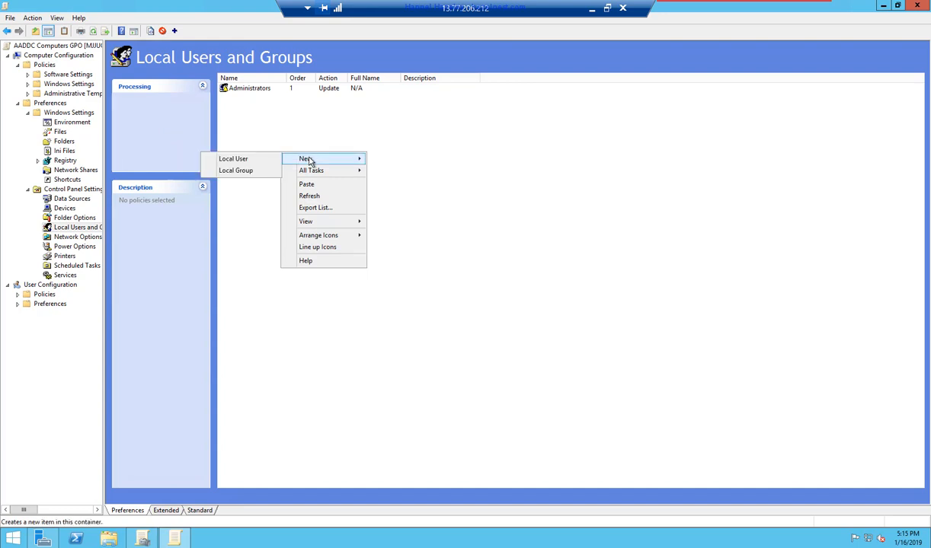
left_click(246, 175)
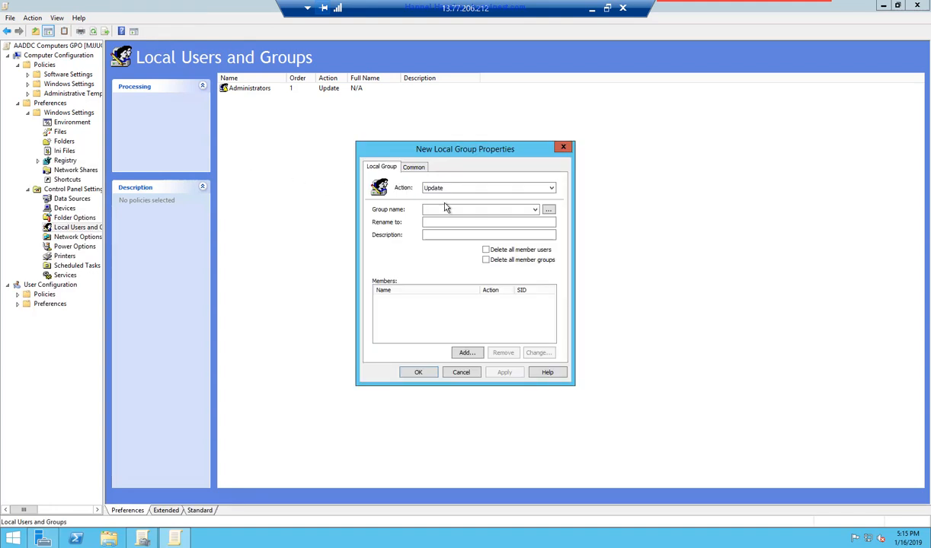
left_click(535, 211)
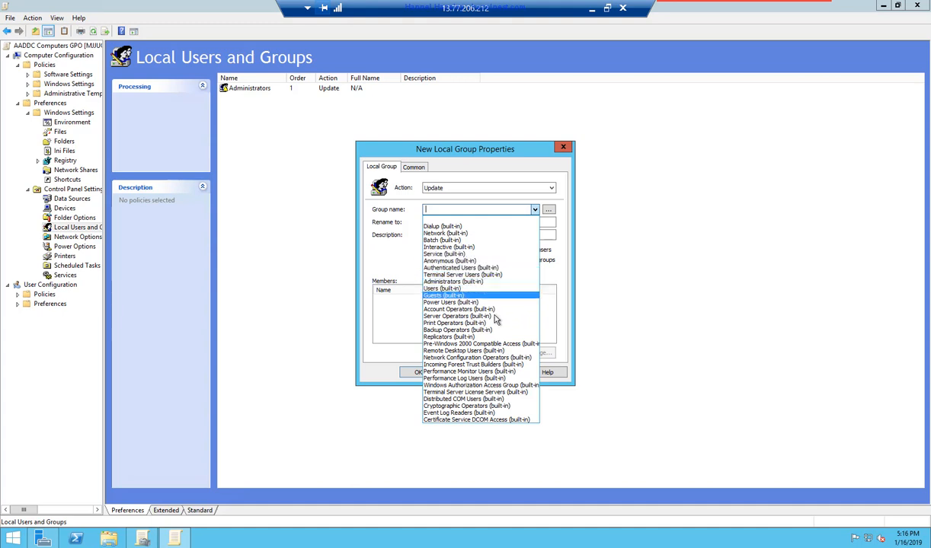
left_click(478, 350)
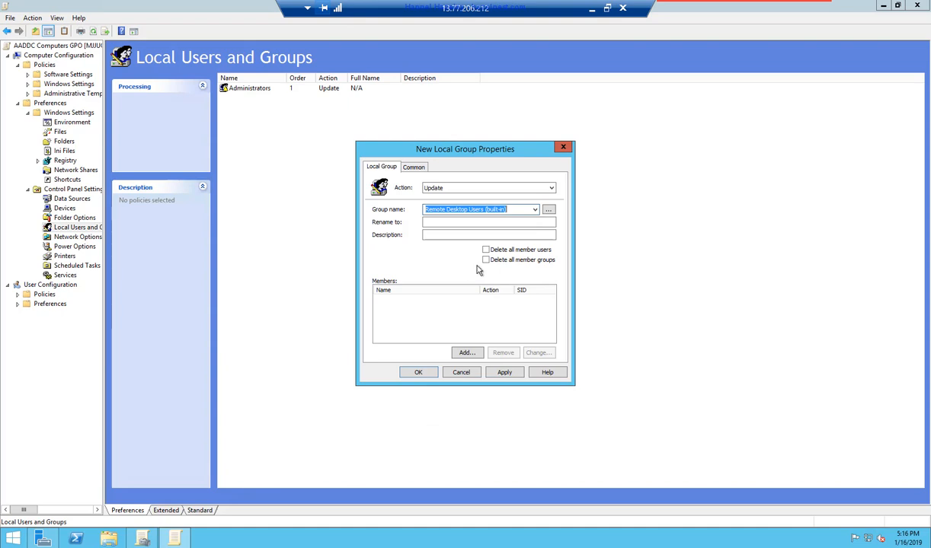
- Start adding a member with the Add to this group action and browse the directory
left_click(463, 334)
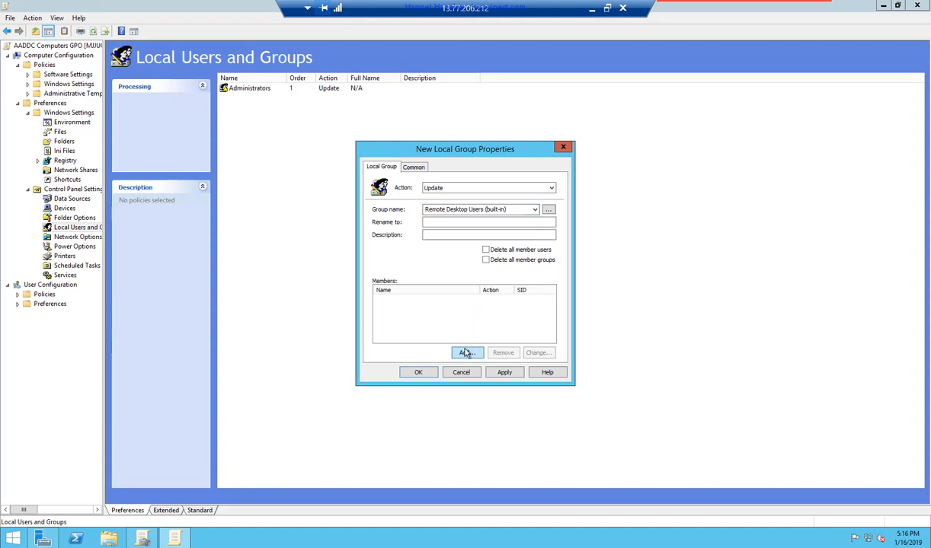
left_click(466, 353)
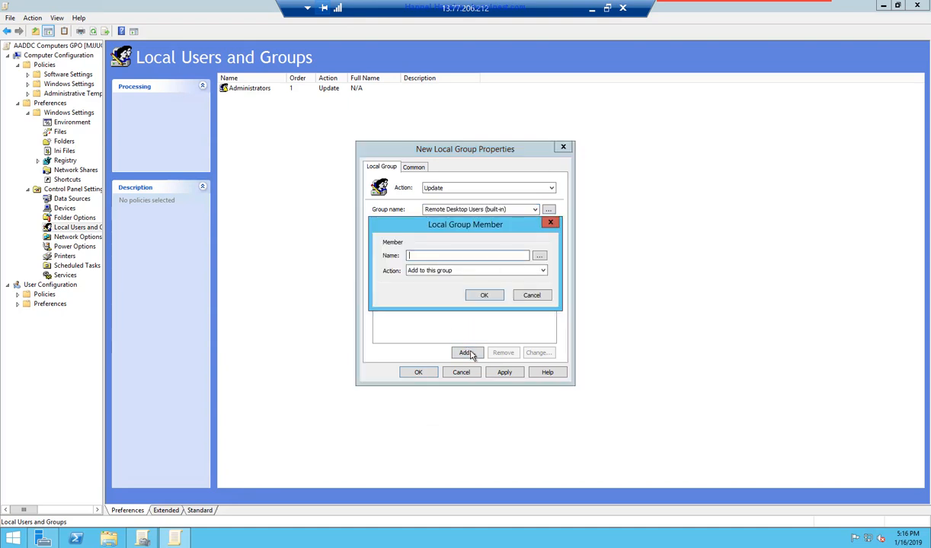
left_click(533, 272)
left_click(534, 271)
left_click(538, 256)
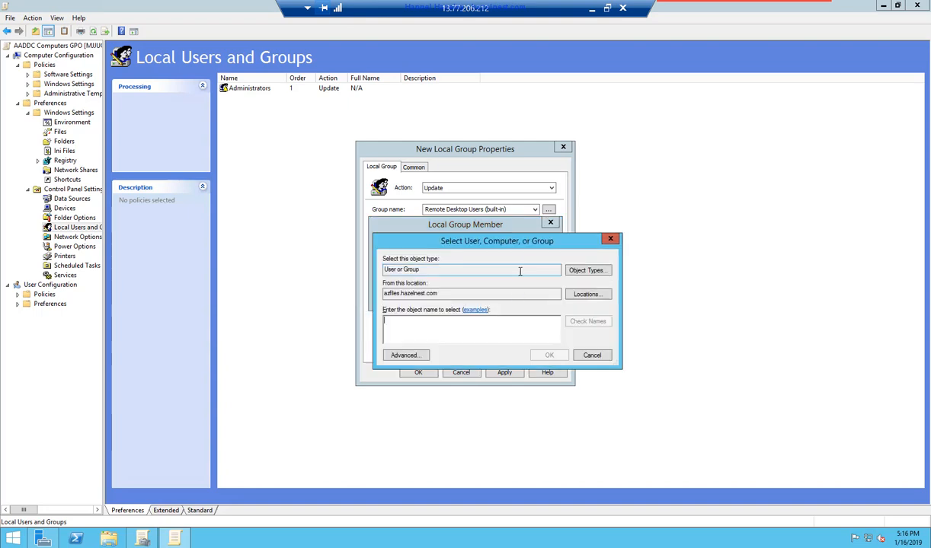
- Search the domain and add the Azfiles-Update group as a Remote Desktop Users member
left_click(415, 356)
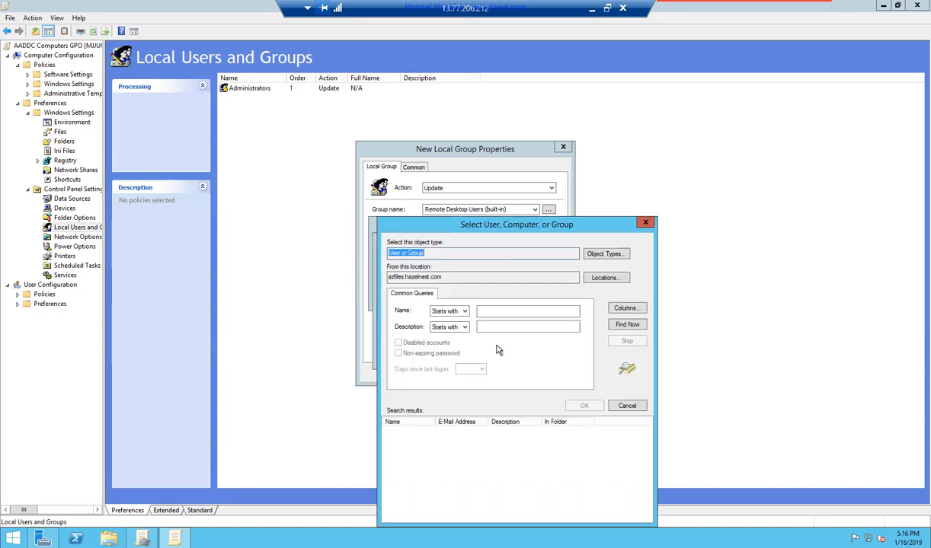
left_click(628, 325)
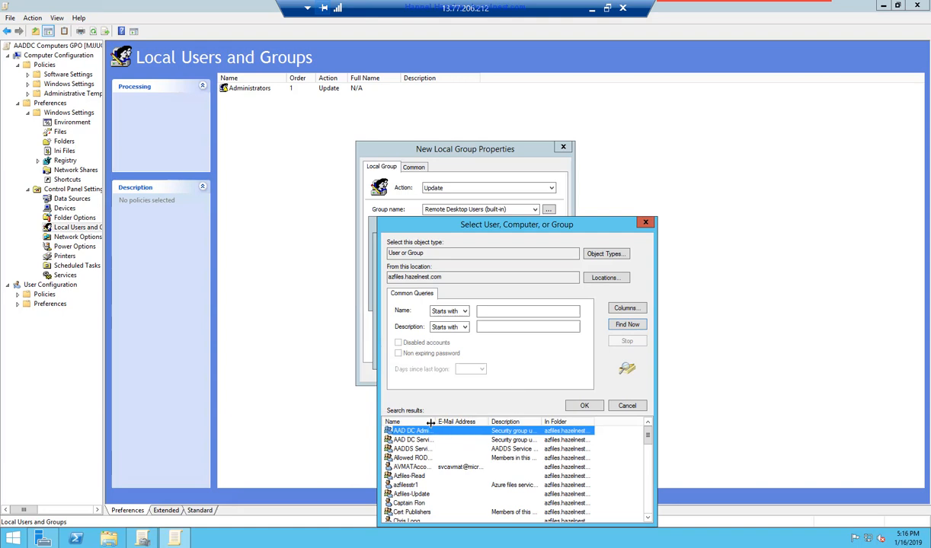
left_click_drag(436, 422, 476, 423)
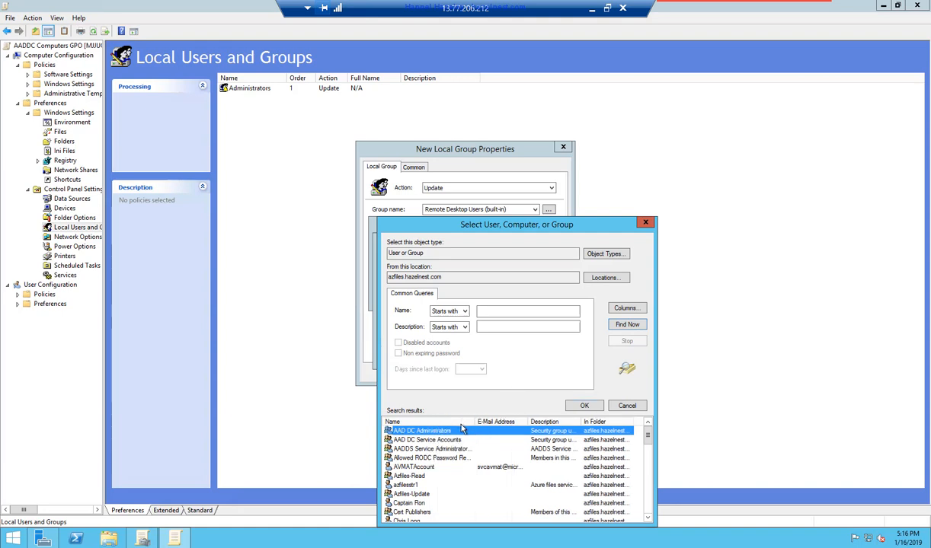
left_click(415, 477)
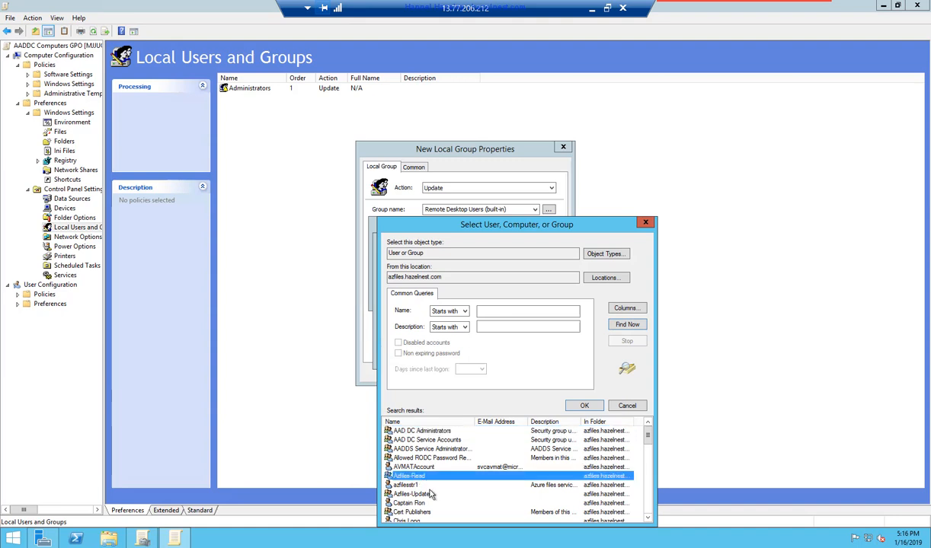
left_click(426, 495)
left_click(424, 477)
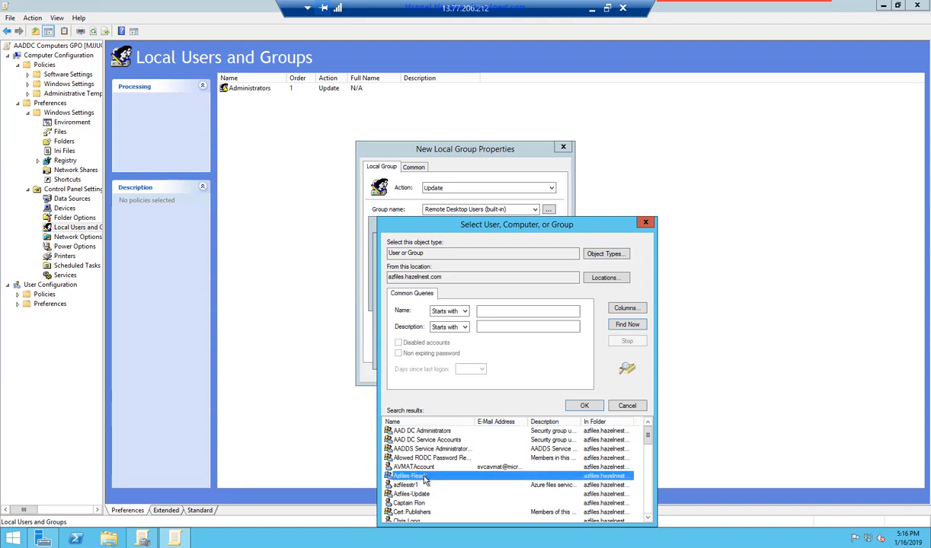
left_click(585, 405)
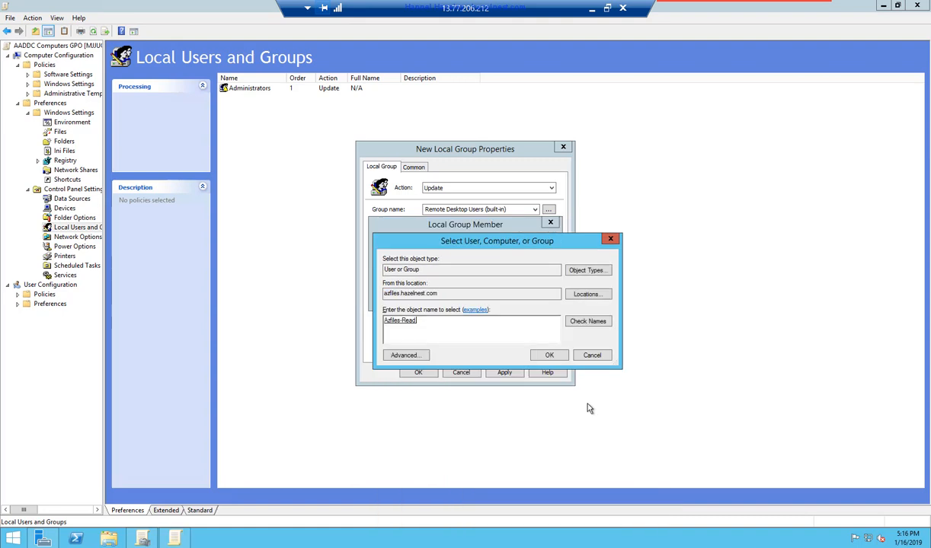
left_click(404, 356)
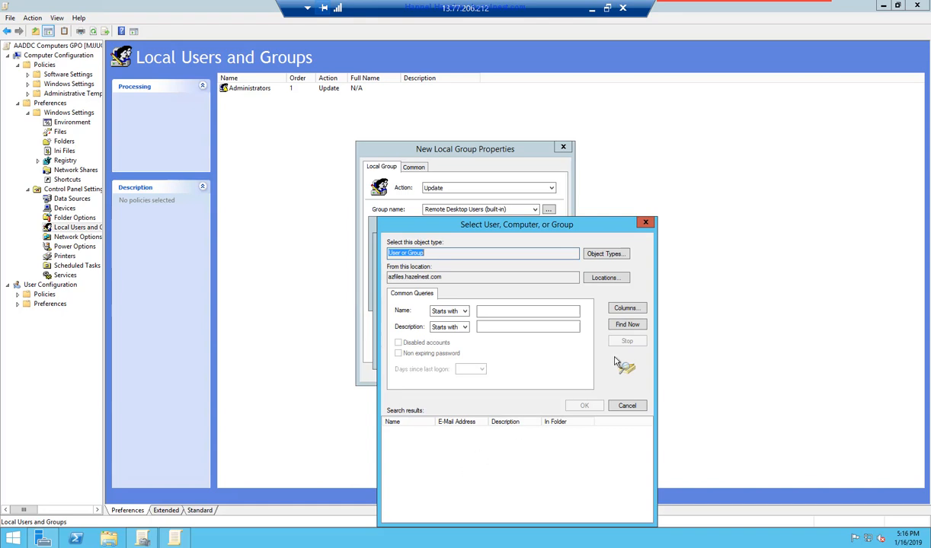
left_click(626, 325)
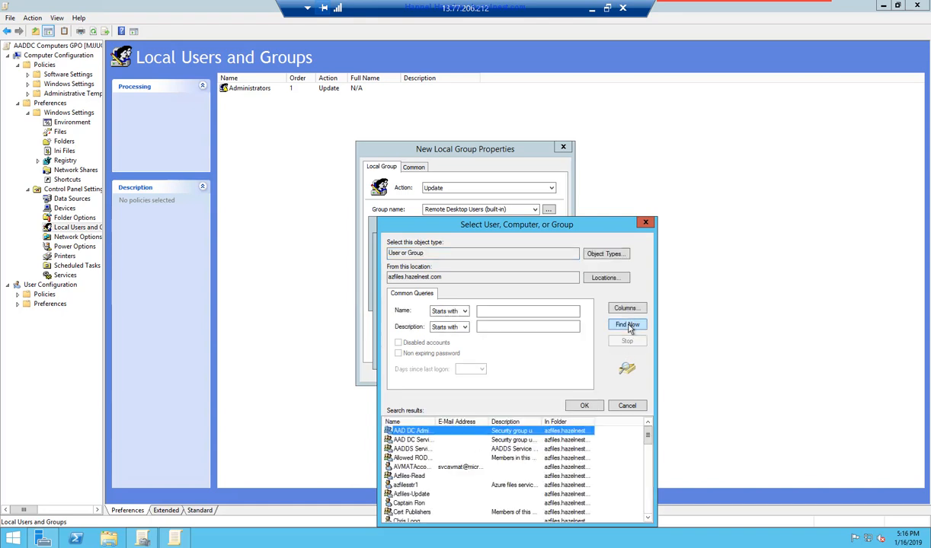
left_click(415, 494)
left_click(587, 407)
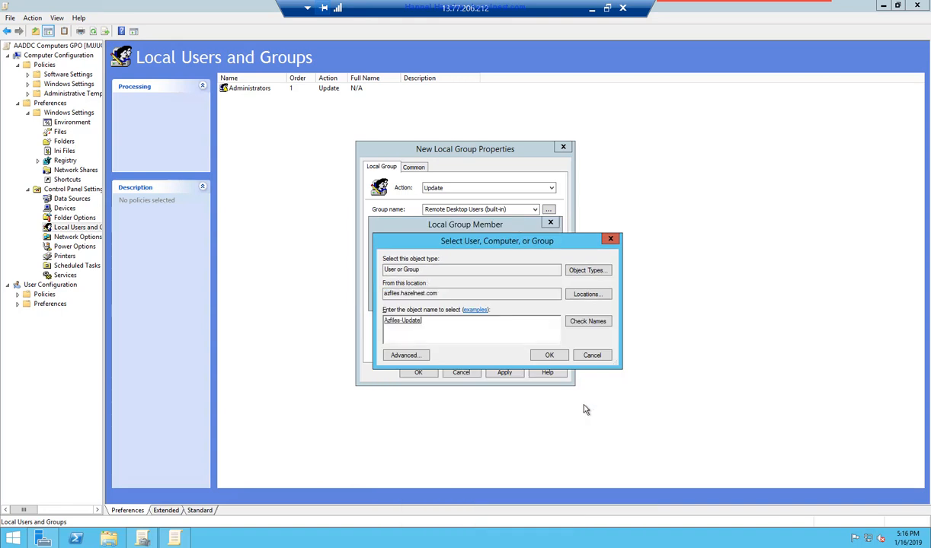
left_click(543, 354)
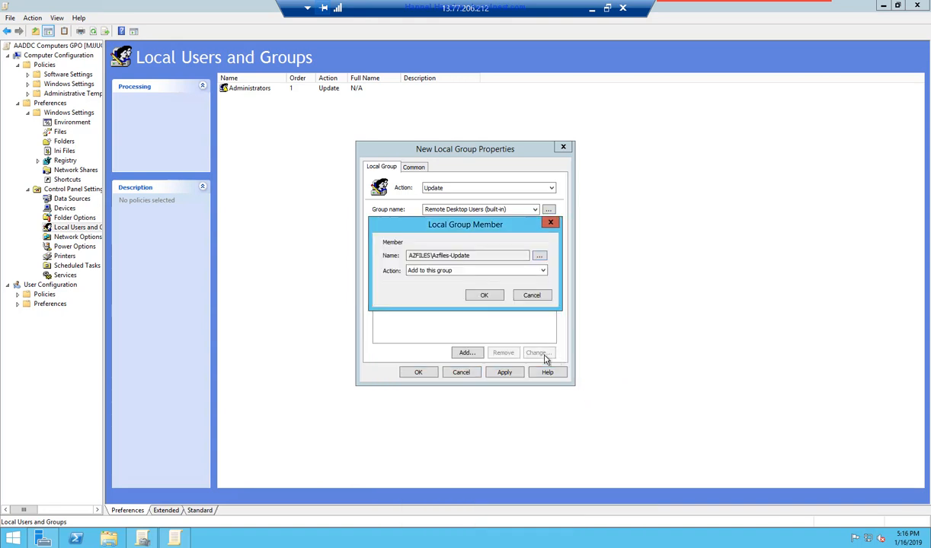
left_click(485, 297)
- Add the Azfiles-Read group as a second member and apply the changes
left_click(467, 353)
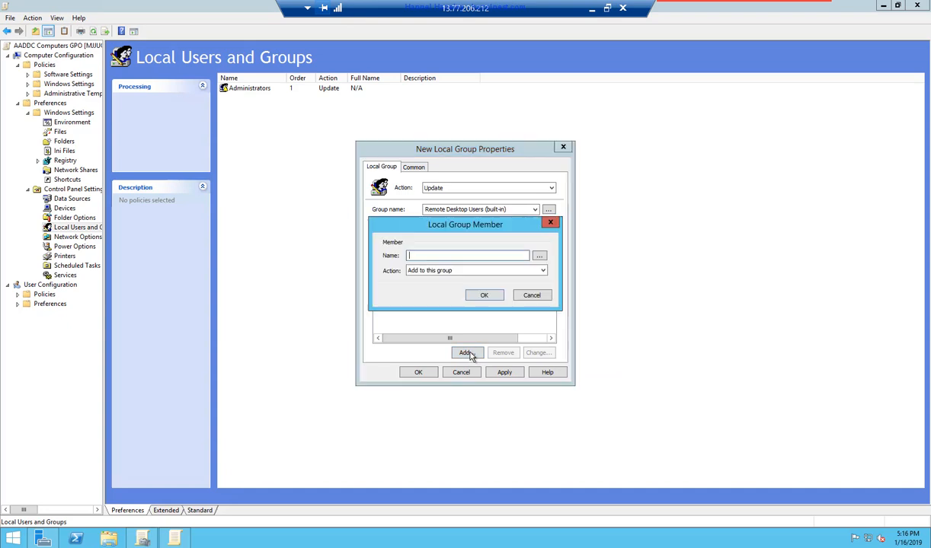
left_click(539, 257)
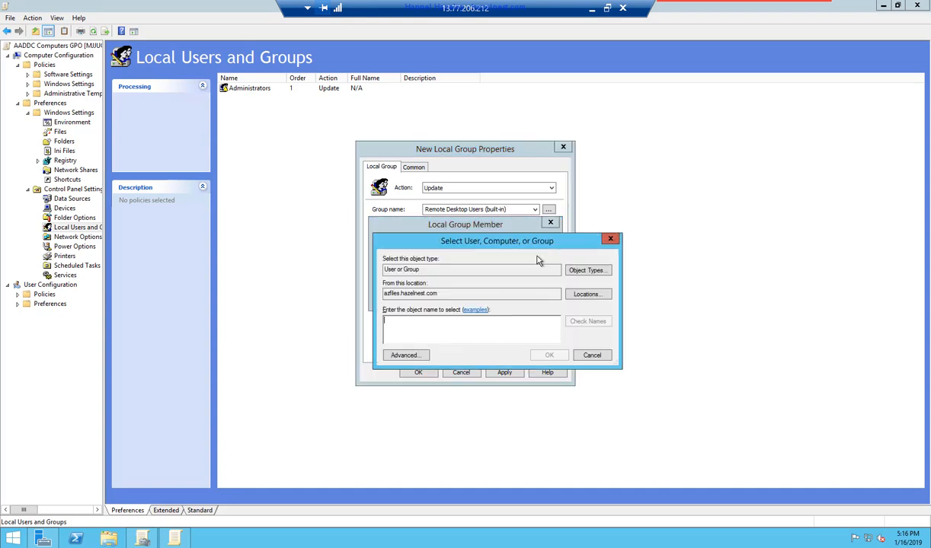
left_click(405, 355)
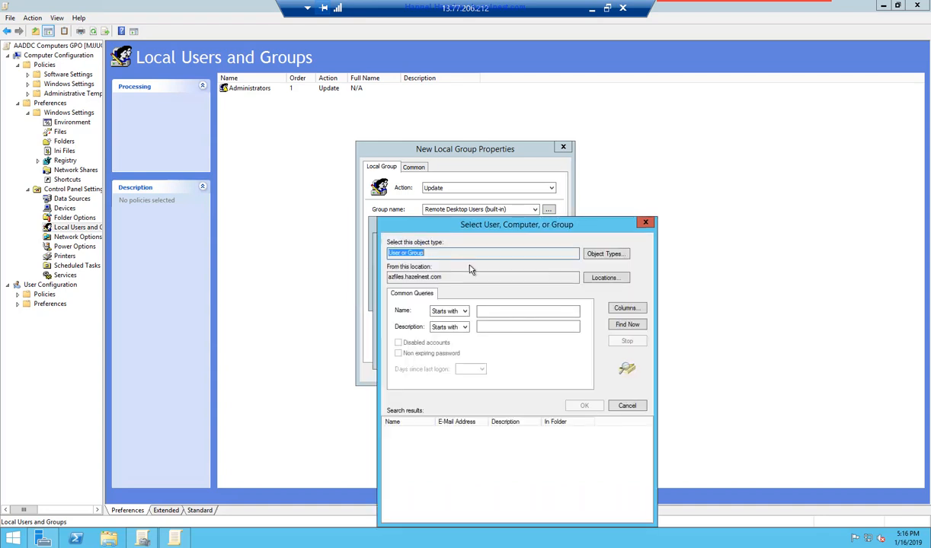
left_click_drag(476, 221, 507, 201)
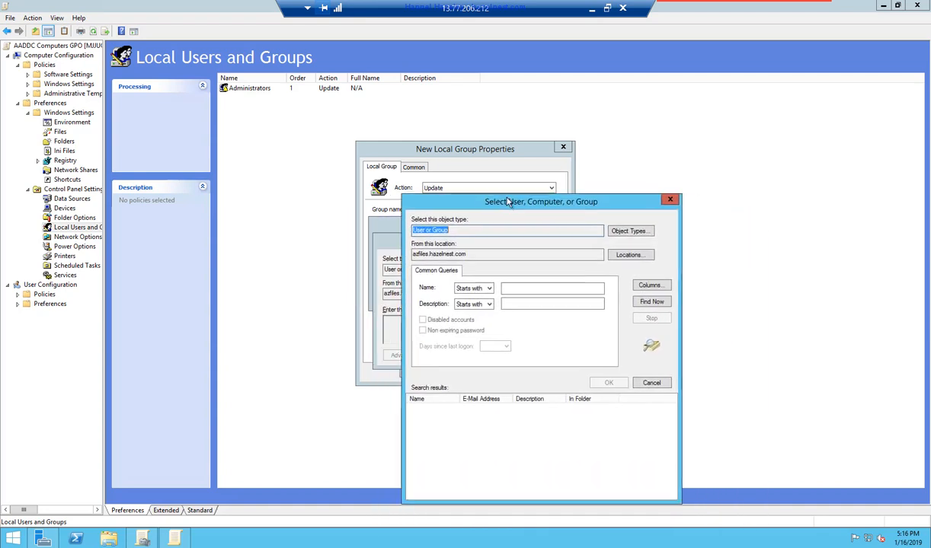
left_click(641, 298)
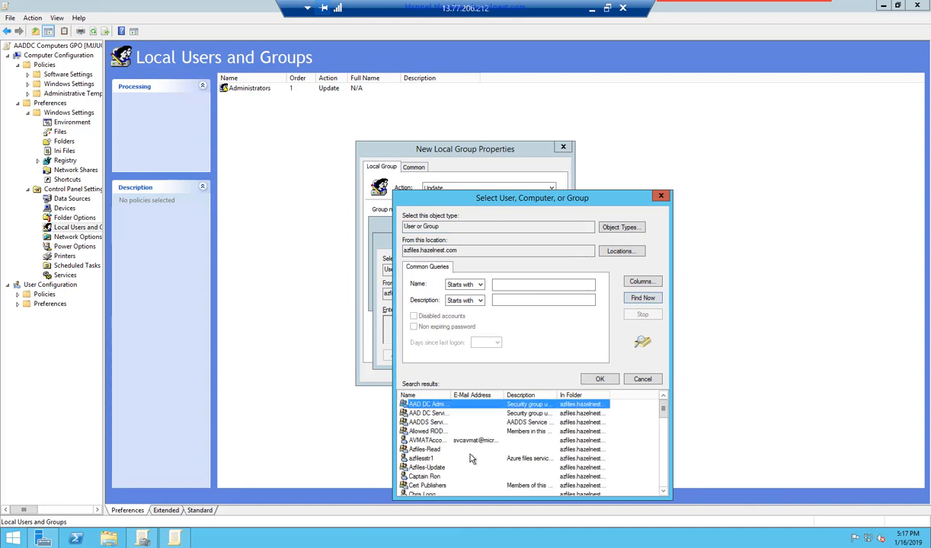
left_click(429, 449)
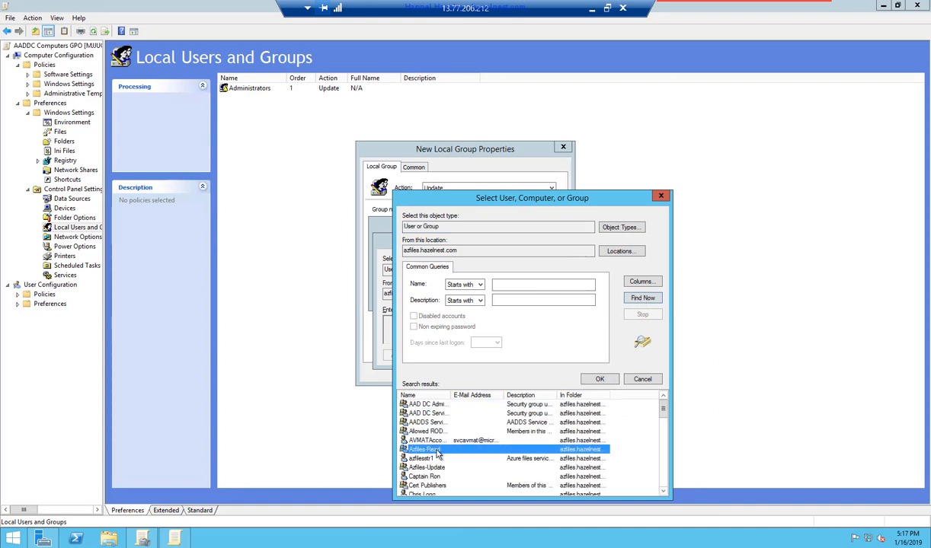
left_click(600, 378)
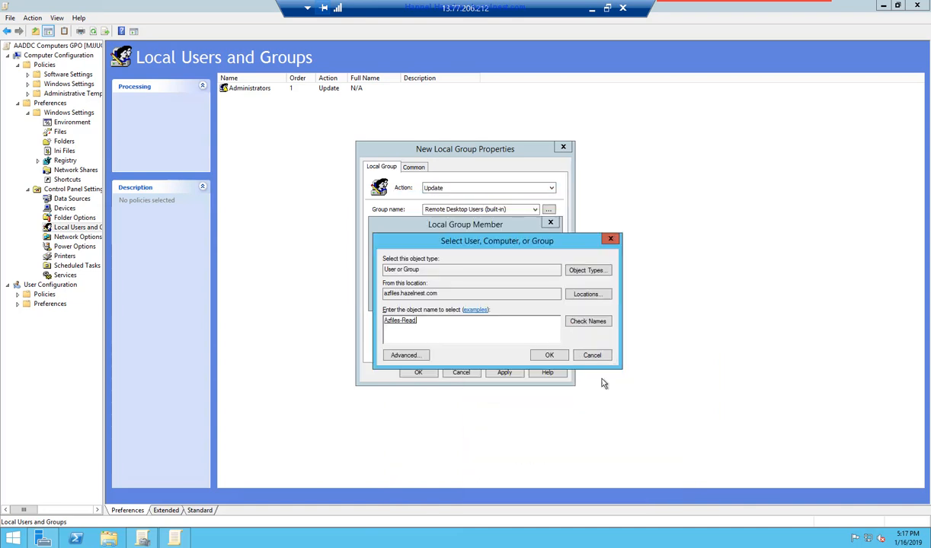
left_click(549, 355)
left_click(482, 296)
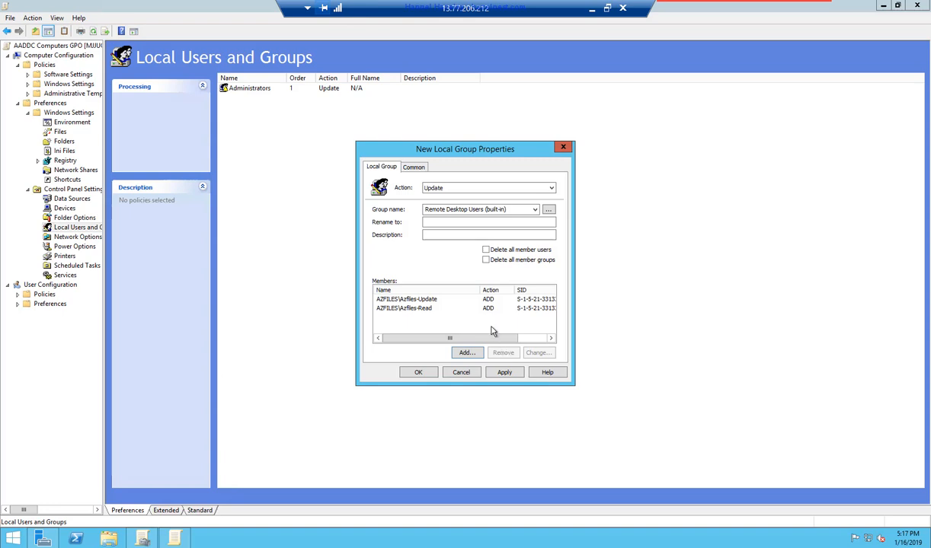
left_click(505, 374)
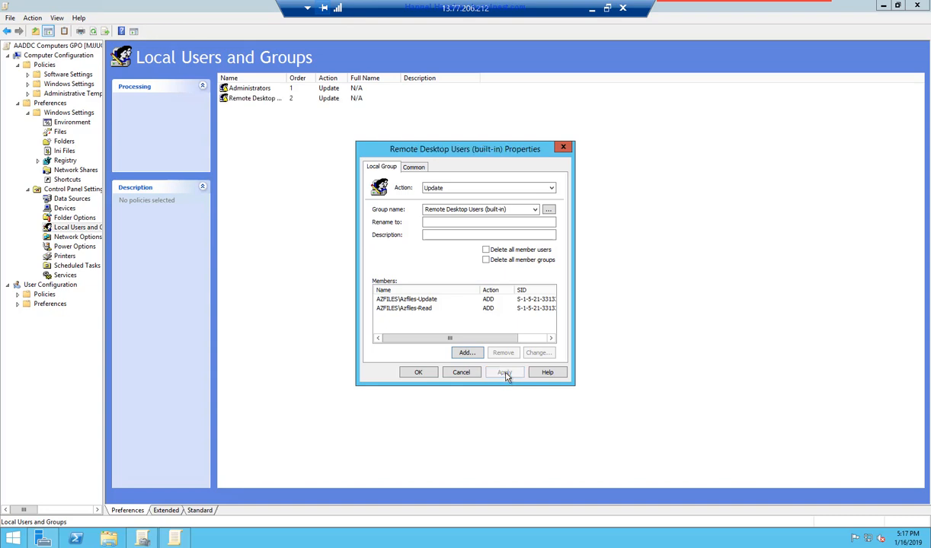
- Save the group item, close the editor, refresh the AADDC Computers GPO report, then close the console
left_click(420, 372)
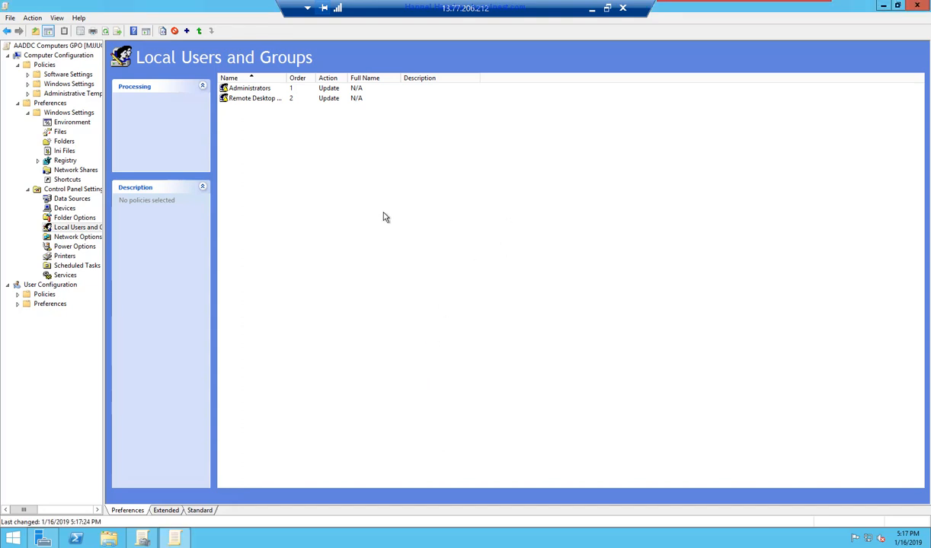
left_click(917, 6)
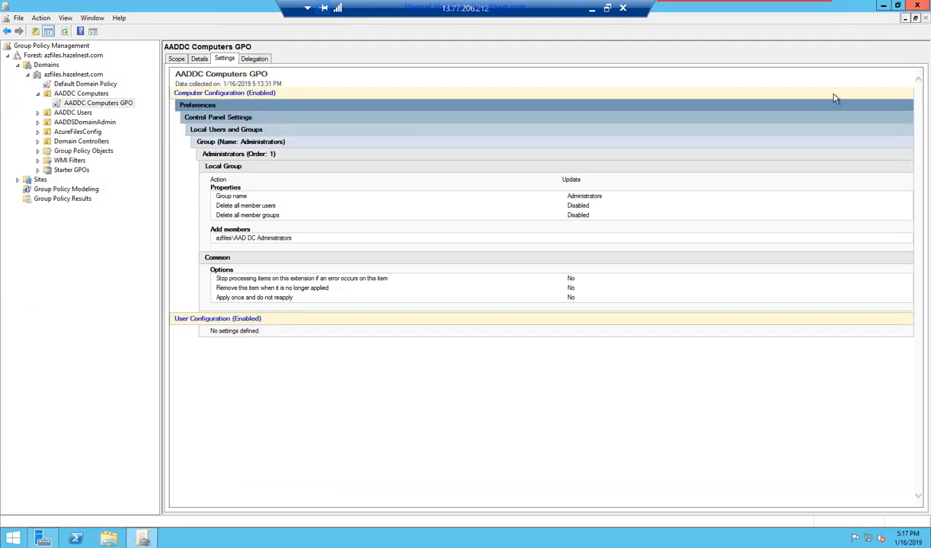
left_click(65, 32)
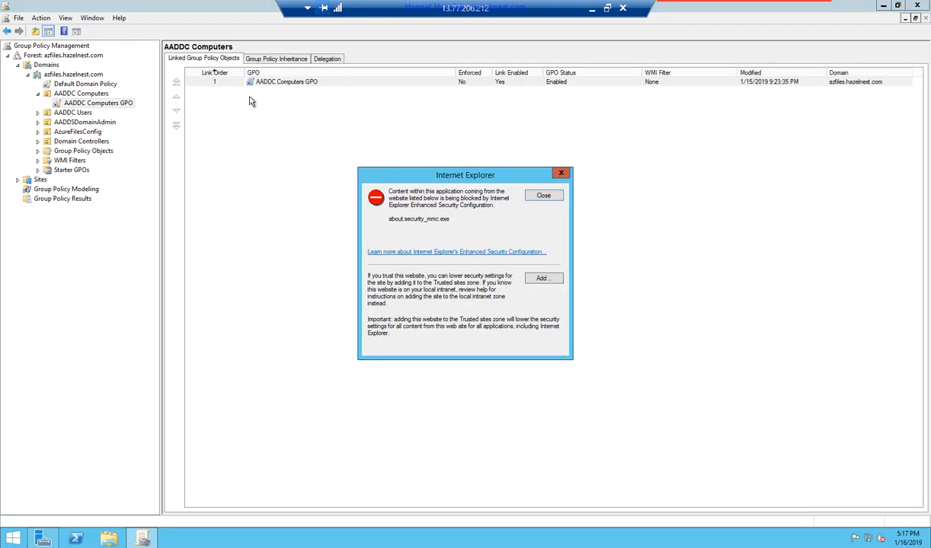
left_click(543, 196)
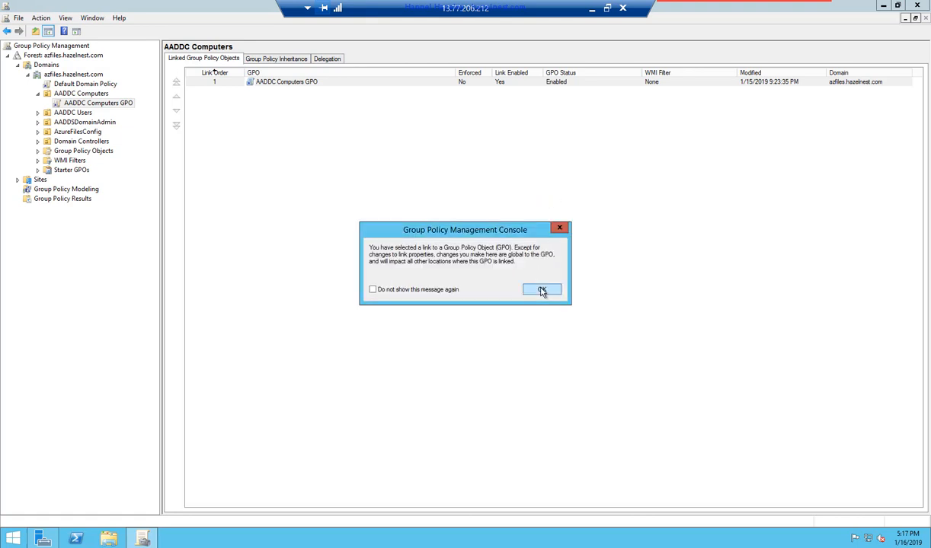
left_click(541, 289)
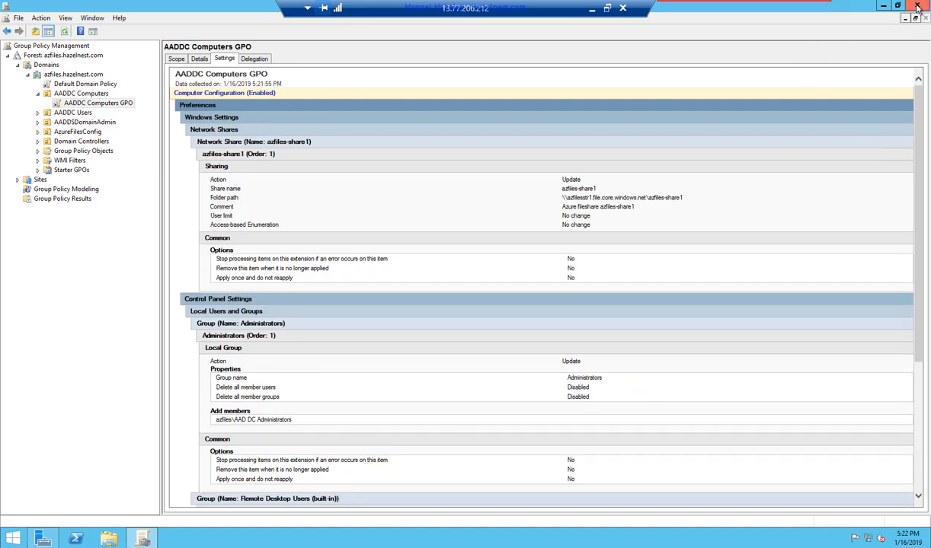
left_click(917, 6)
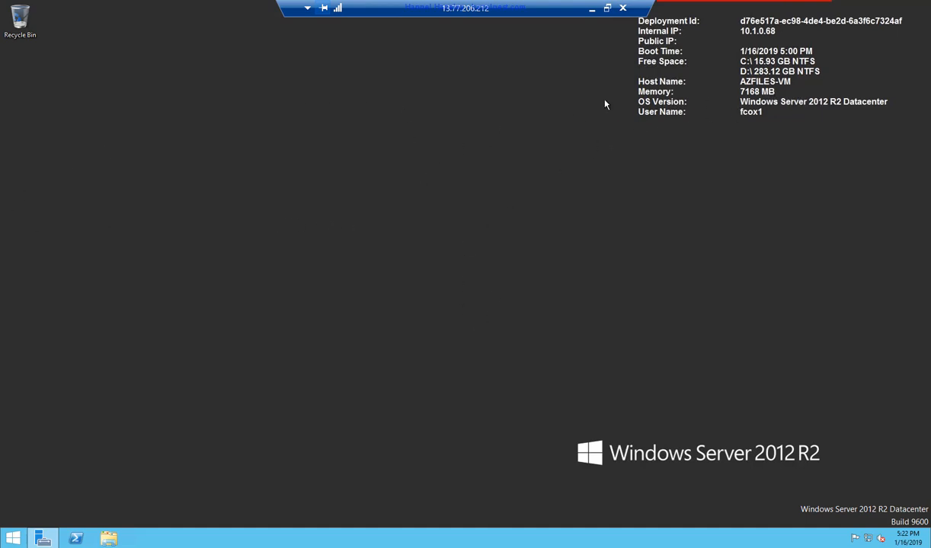
- Start a Remote Desktop connection to 13.78.150.95 using a different account
left_click(592, 9)
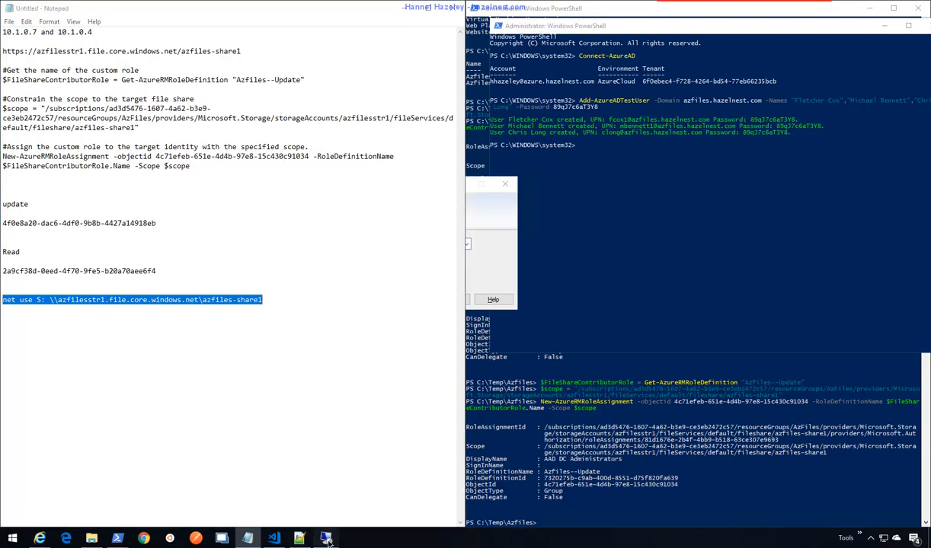
mouse_move(325, 538)
left_click(274, 507)
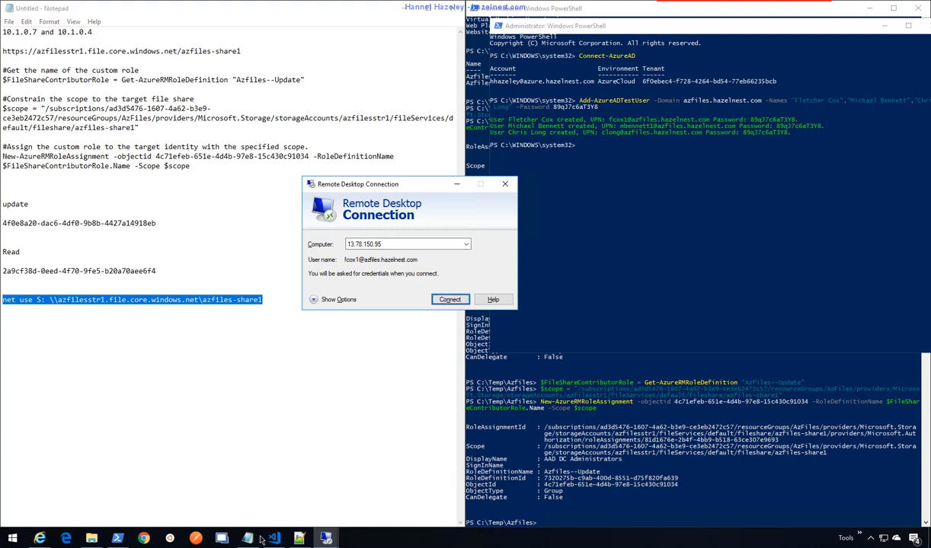
left_click(118, 539)
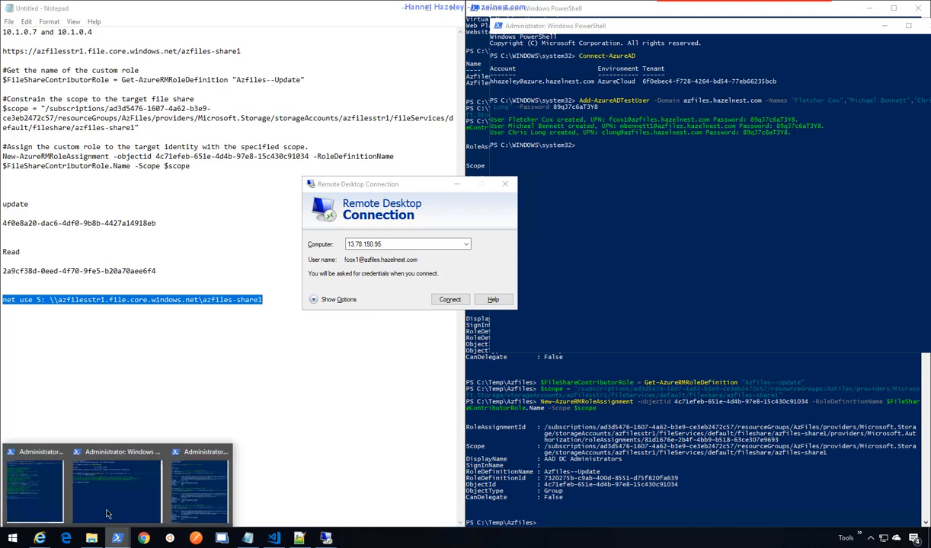
left_click(36, 469)
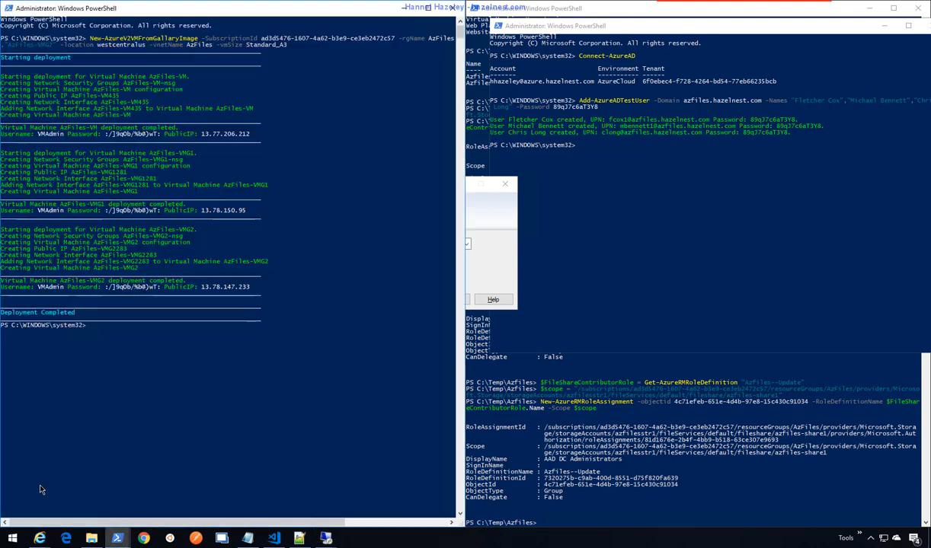
left_click(496, 254)
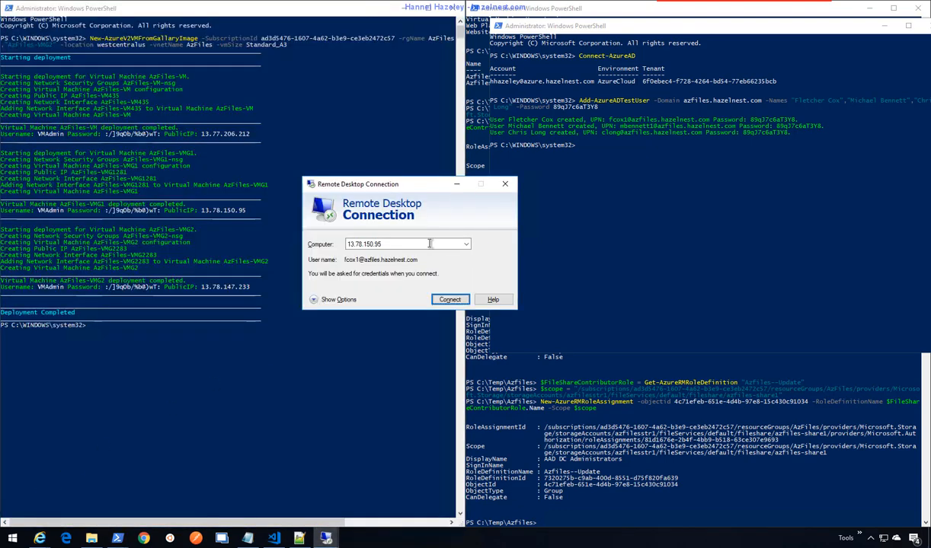
left_click(450, 300)
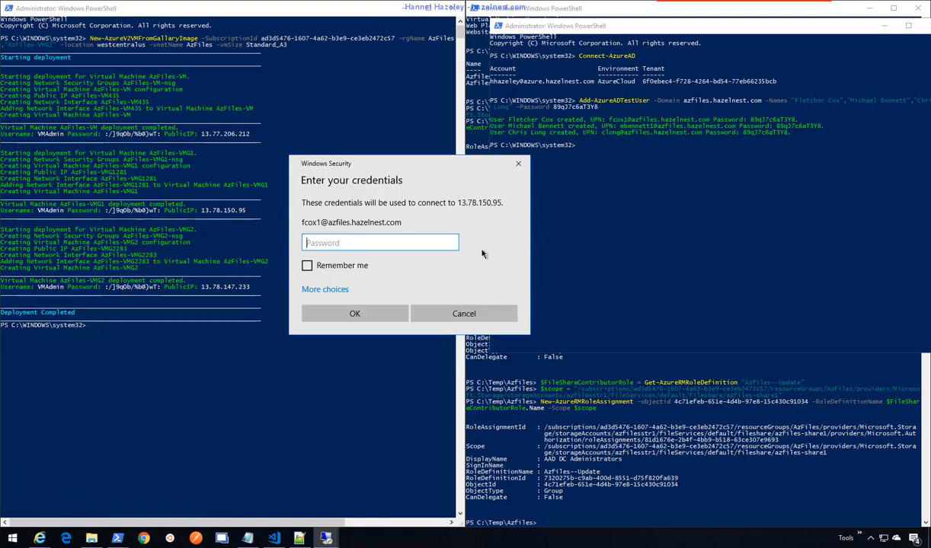
left_click(340, 290)
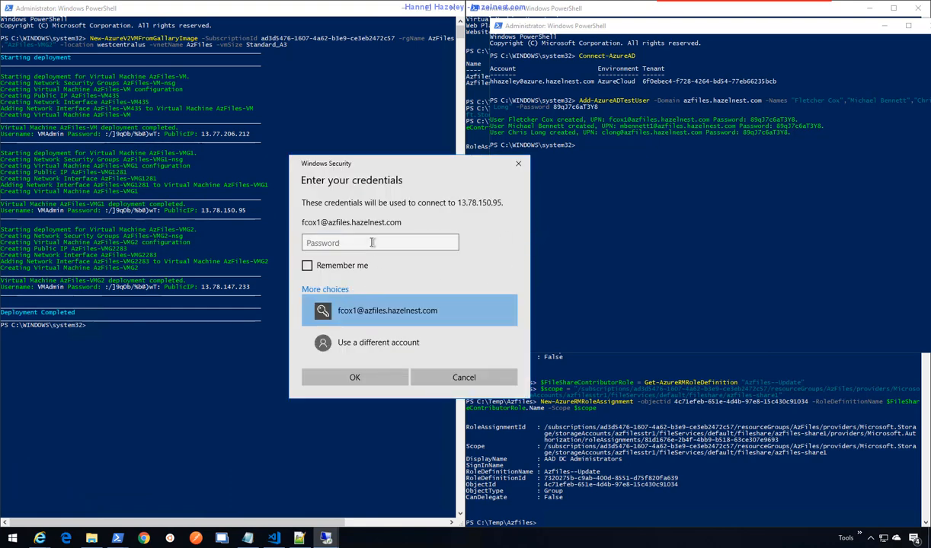
left_click(362, 344)
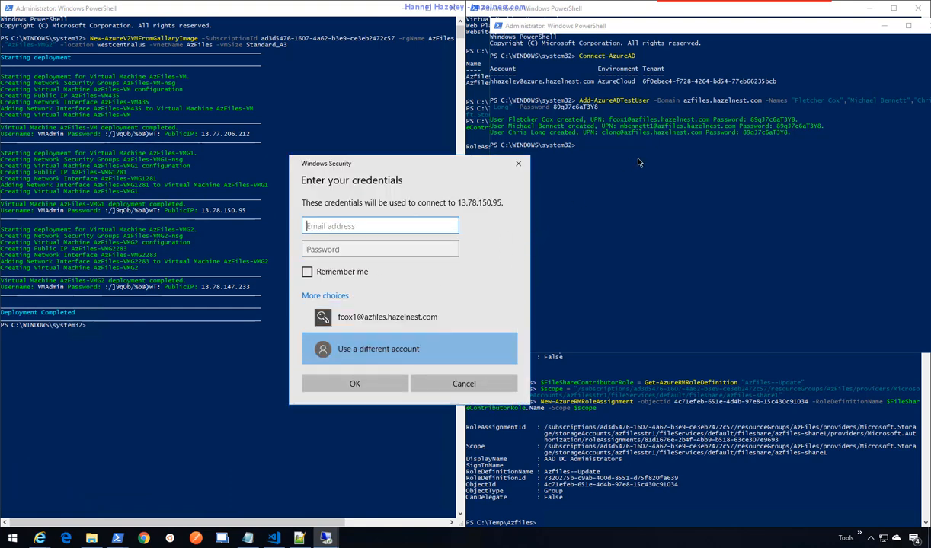
- Enter the second test user's sign-in name and password, accept the certificate, and dismiss the denial
left_click(734, 132)
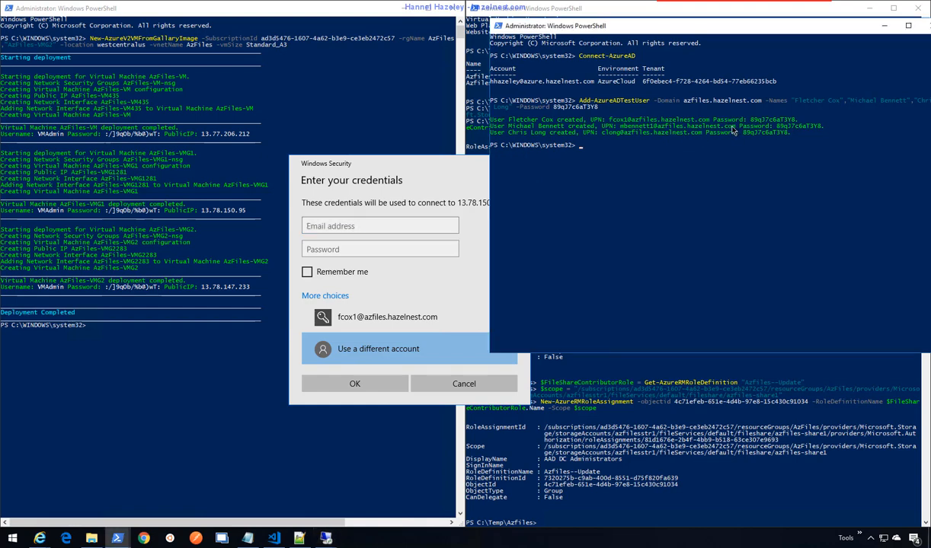
left_click_drag(736, 126, 621, 128)
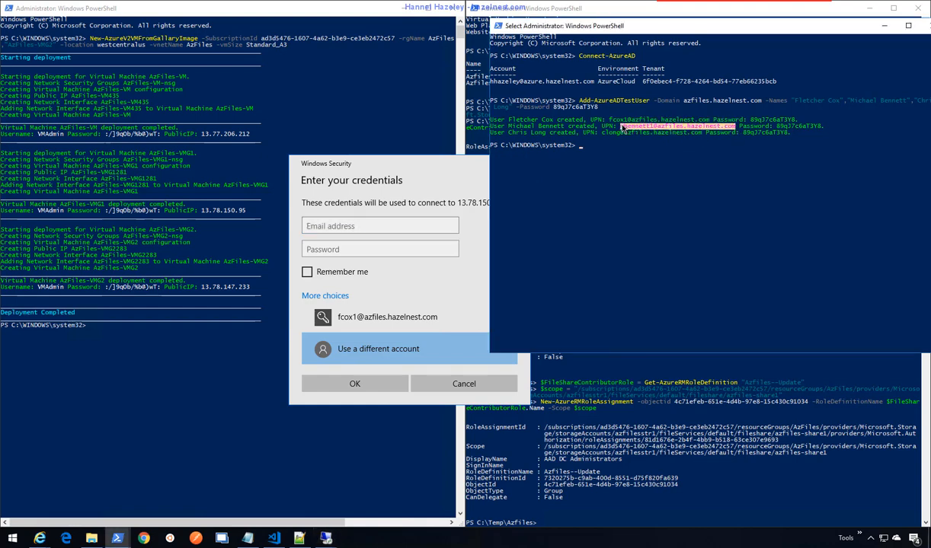
right_click(626, 132)
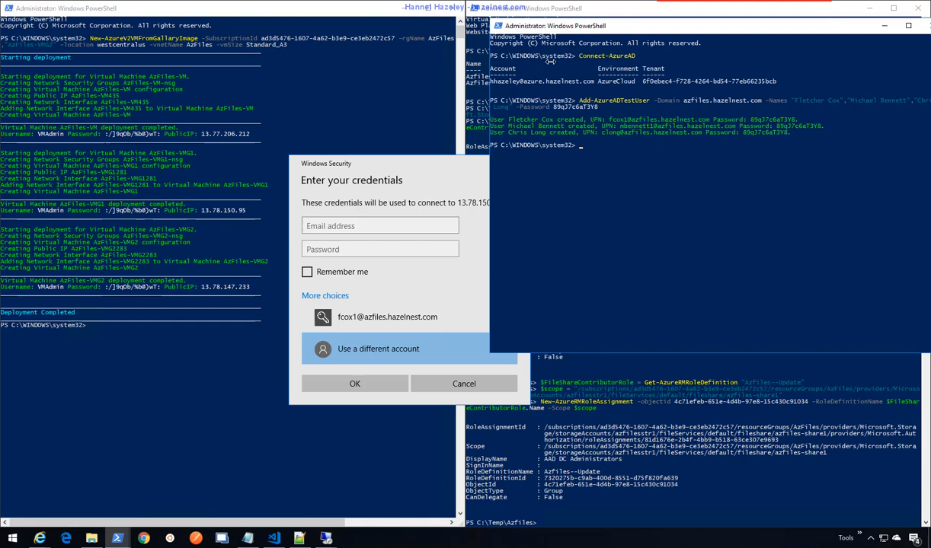
left_click(399, 227)
key("ctrl+v")
left_click(403, 249)
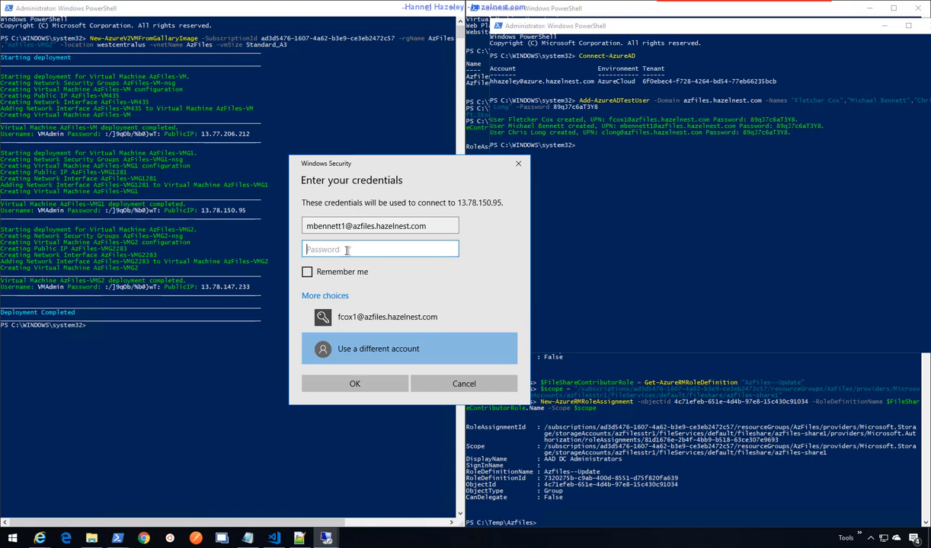
key("ctrl+v")
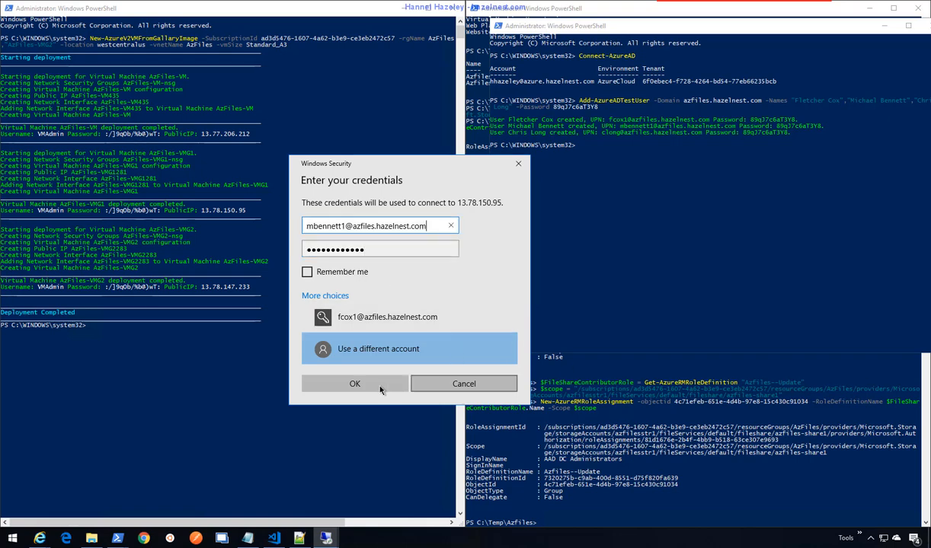
left_click(371, 385)
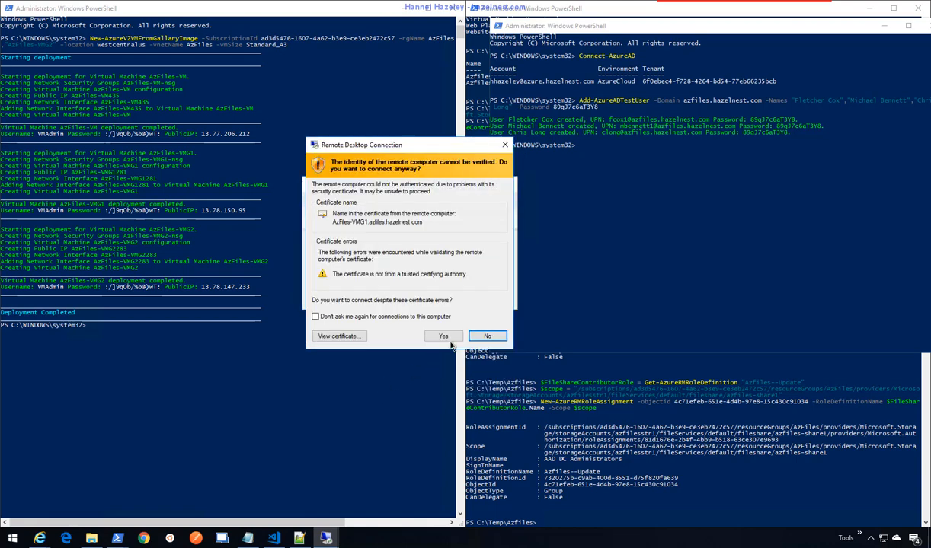
left_click(445, 336)
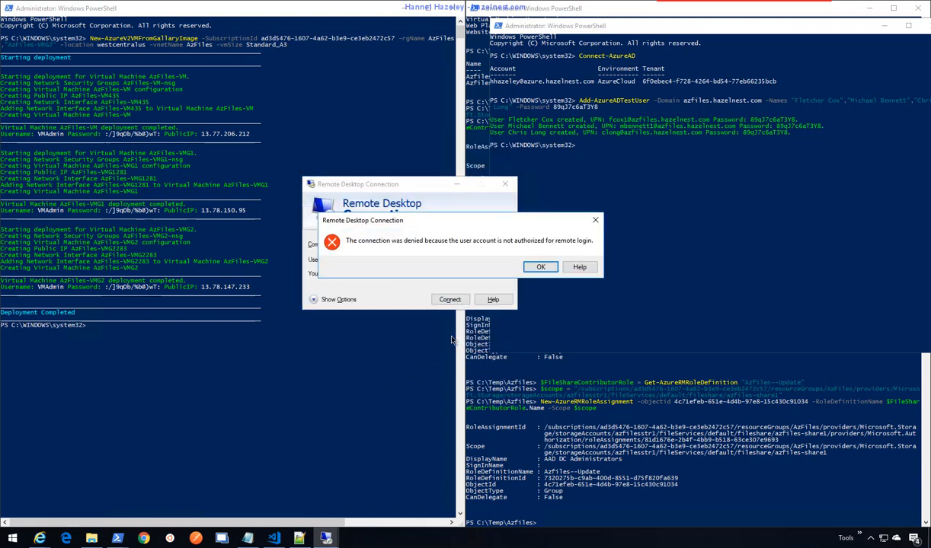
left_click(540, 268)
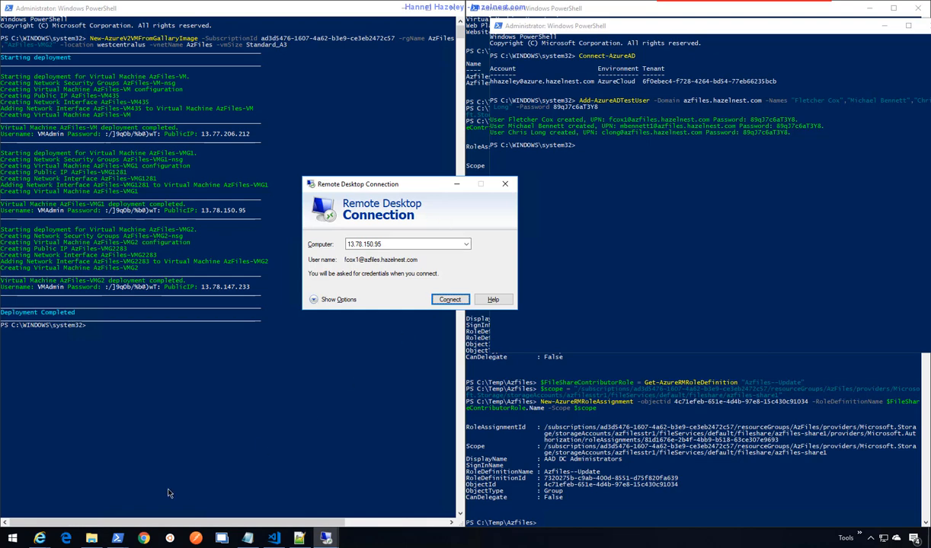
- In the virtual machines list, select AzFiles-VM, AzFiles-VMG1 and AzFiles-VMG2 and confirm Restart
left_click(41, 539)
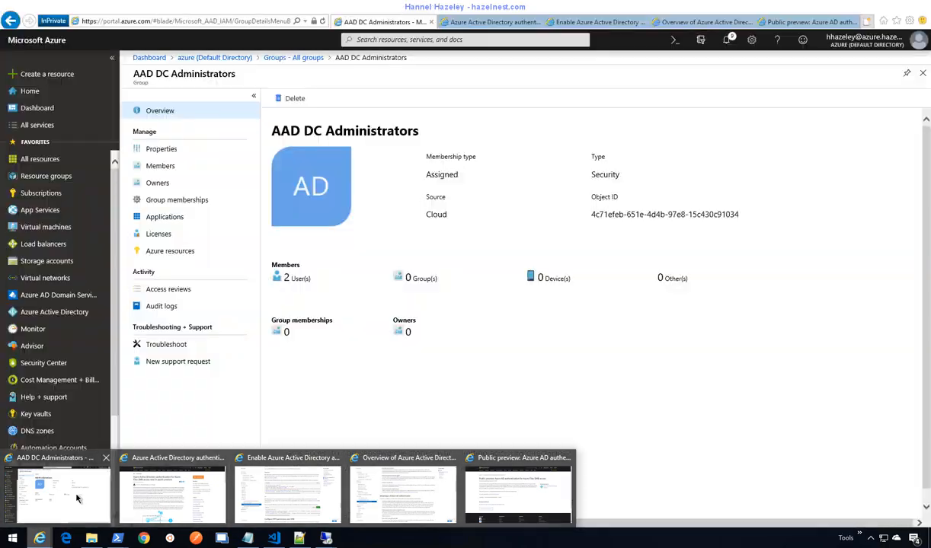
left_click(85, 497)
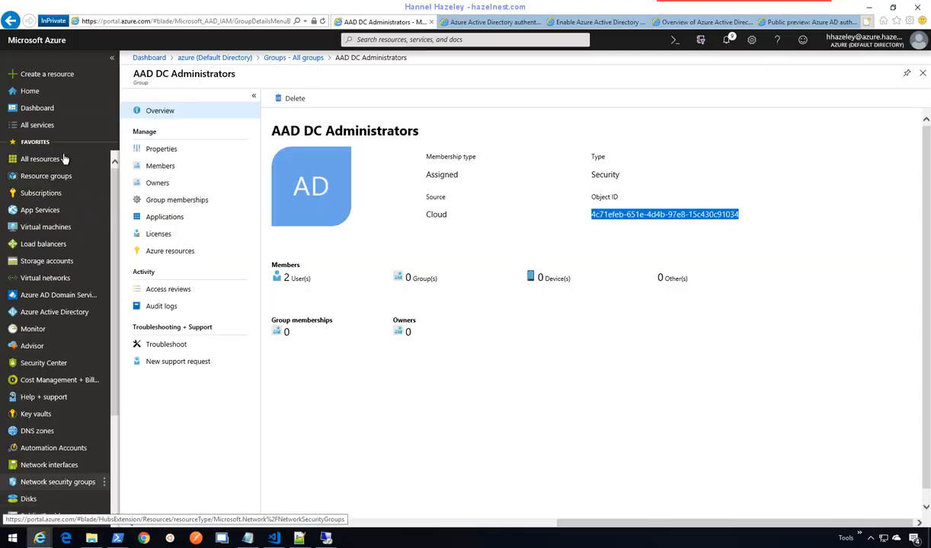
left_click(49, 229)
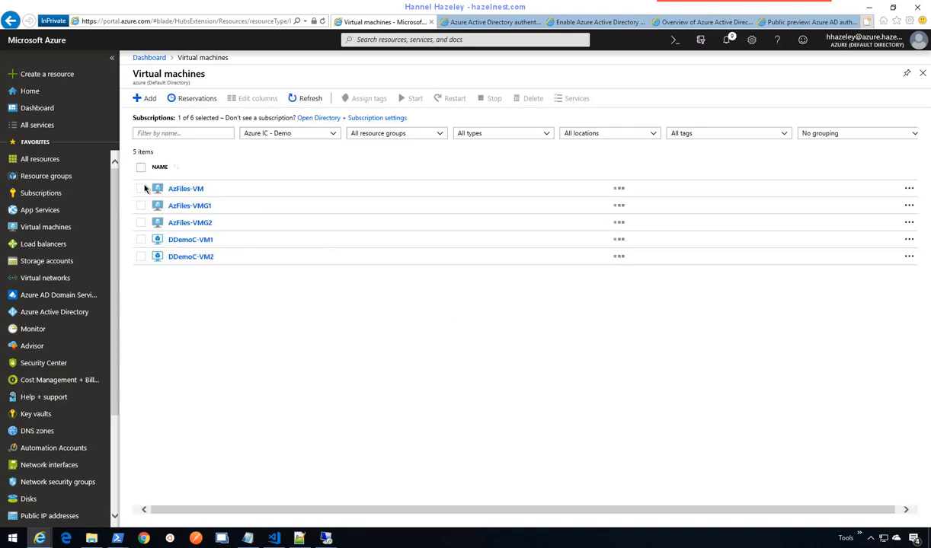
left_click(141, 188)
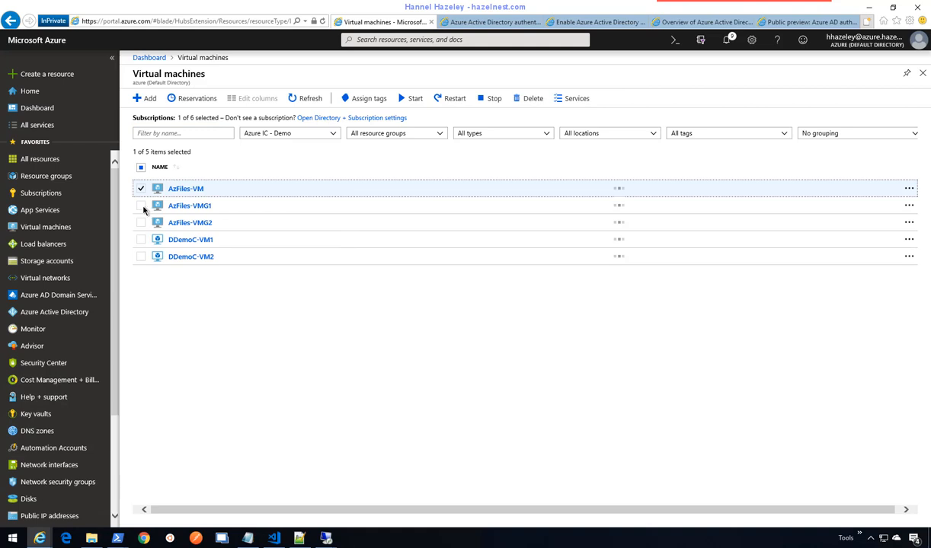
left_click(142, 207)
left_click(141, 222)
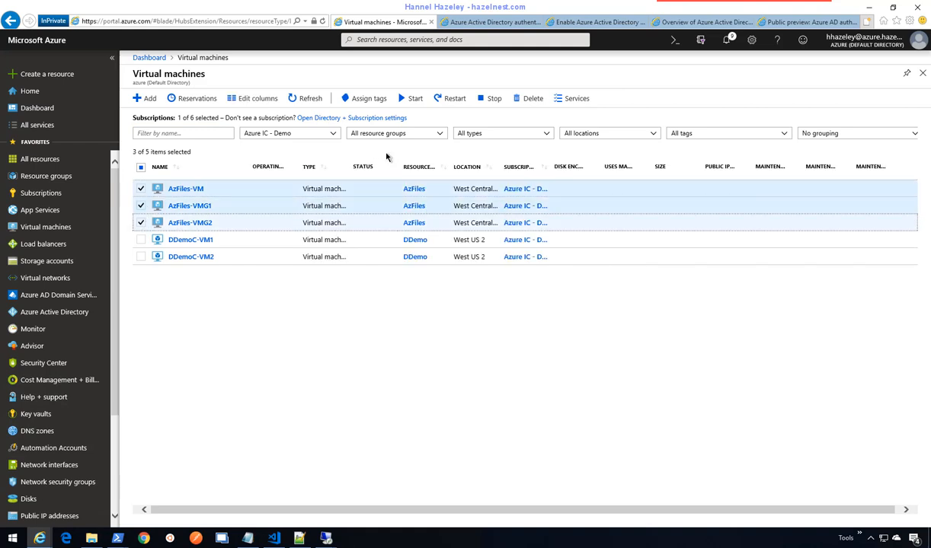
left_click(450, 100)
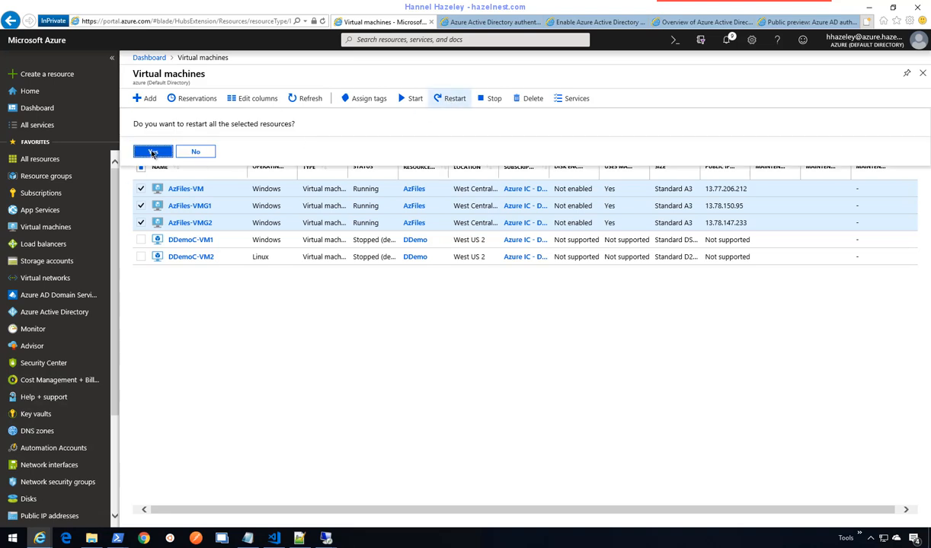
left_click(153, 153)
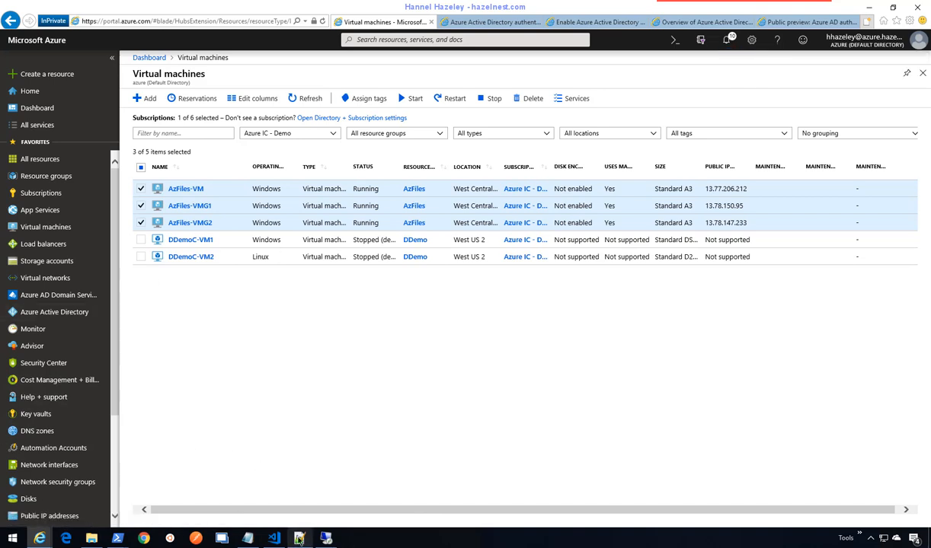
- Start connecting to 13.78.150.95 and copy the second test user's sign-in name from PowerShell
left_click(326, 538)
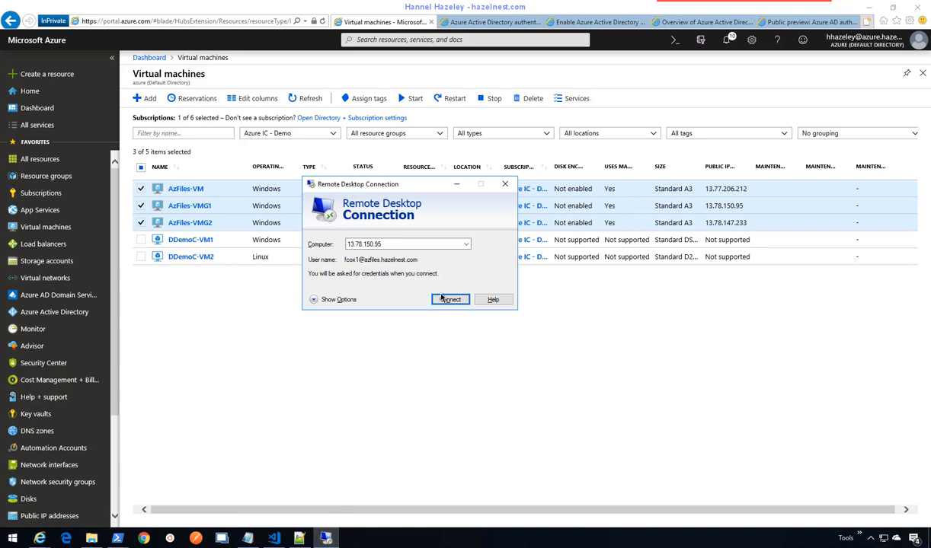
left_click(449, 300)
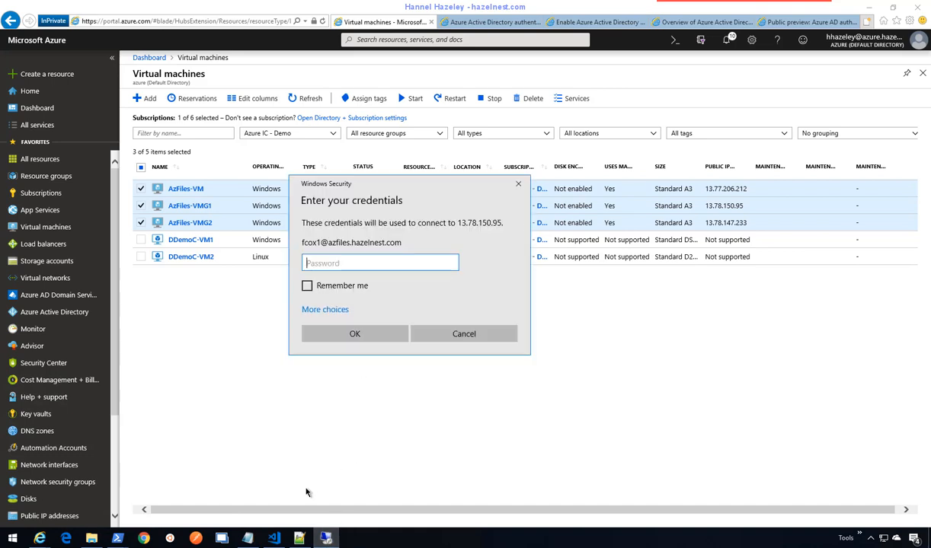
left_click(118, 538)
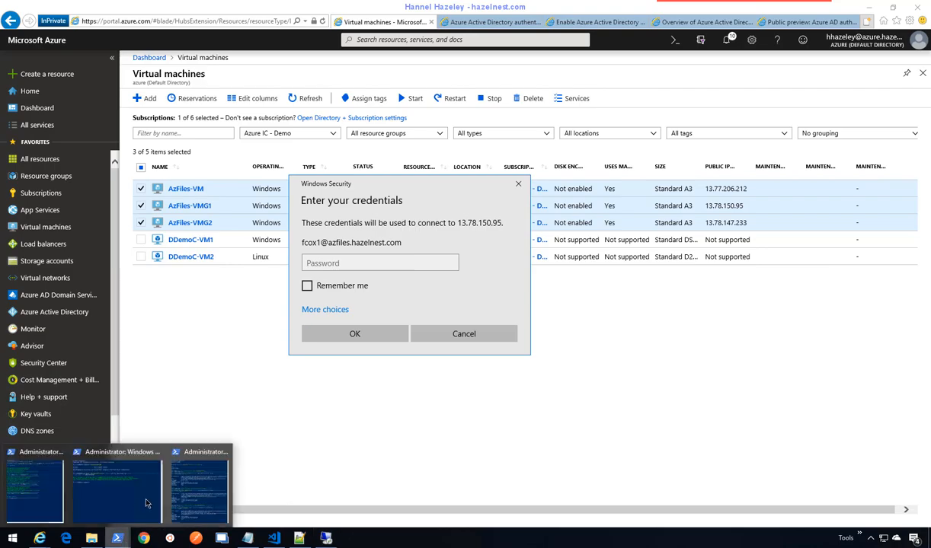
left_click(206, 488)
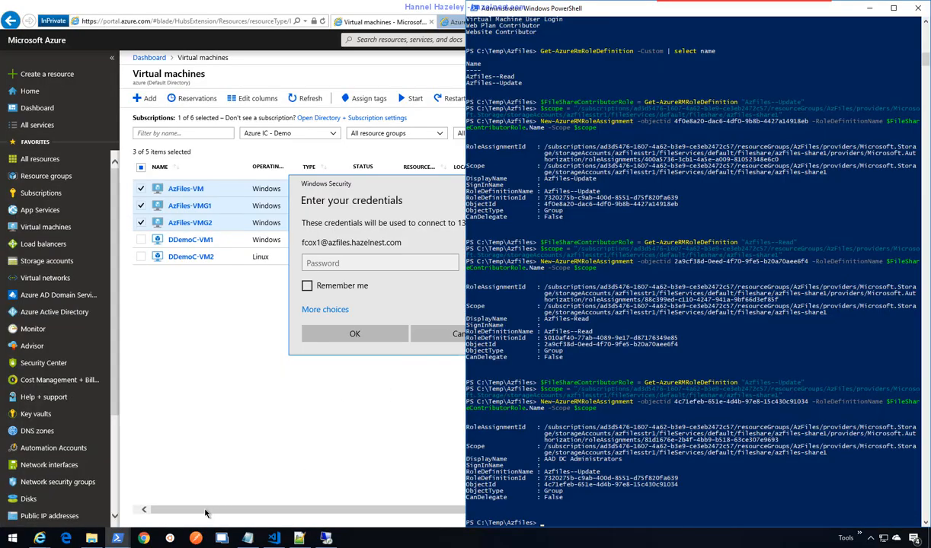
left_click(118, 538)
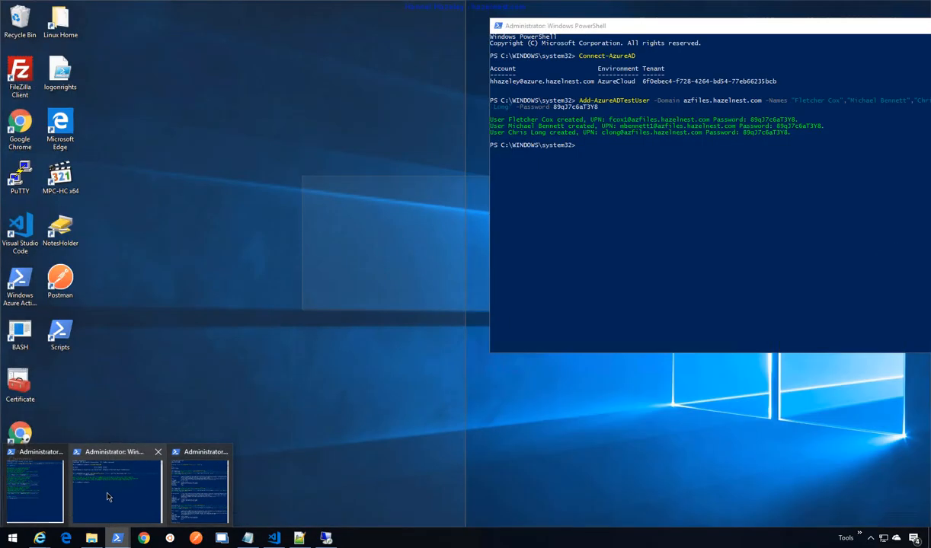
left_click(111, 492)
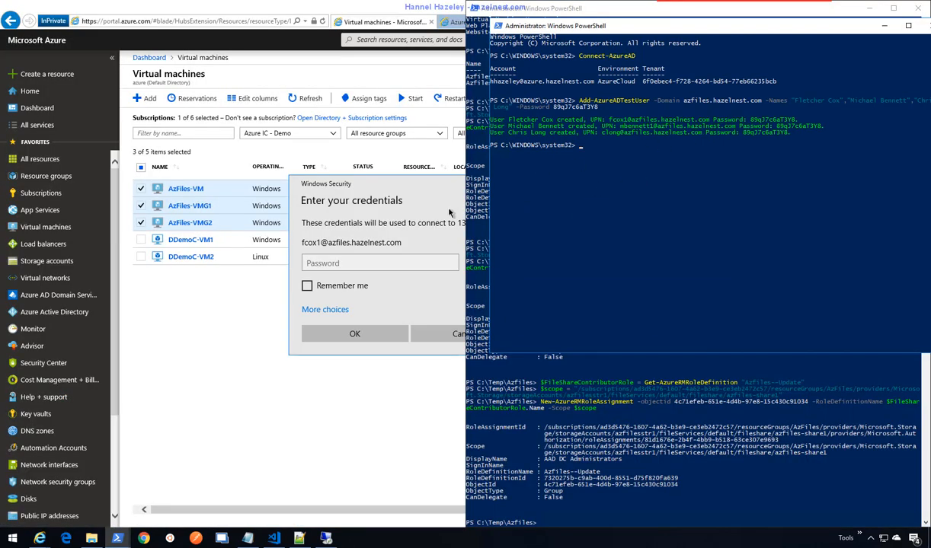
left_click(624, 127)
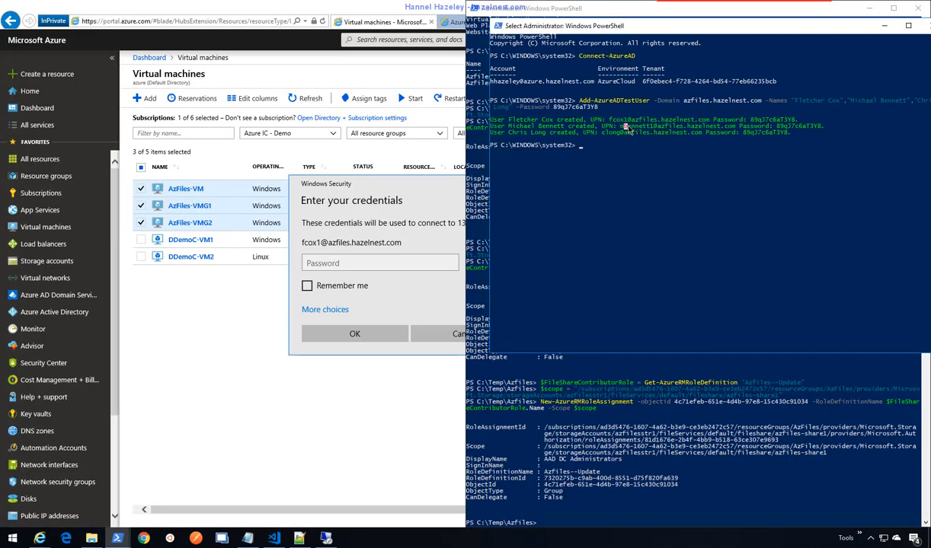
left_click_drag(624, 128, 734, 132)
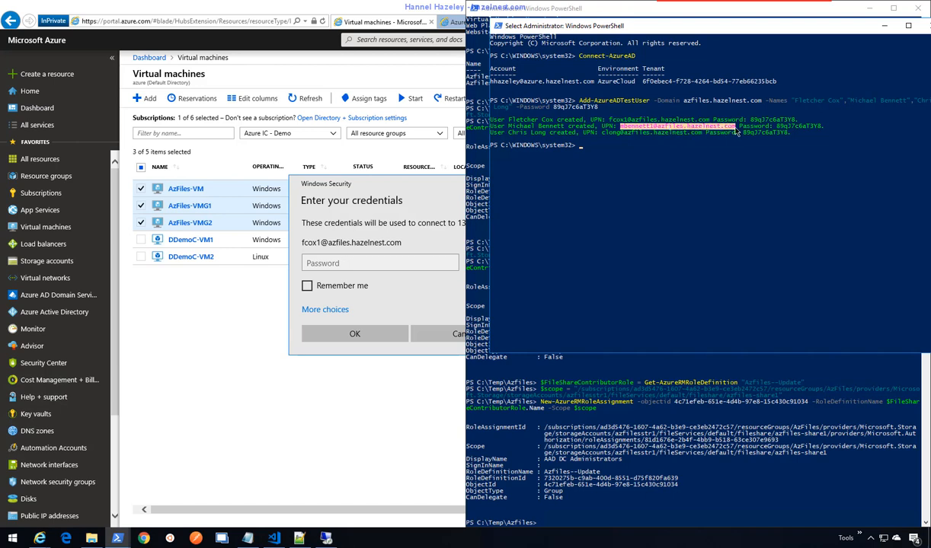
key("ctrl+c")
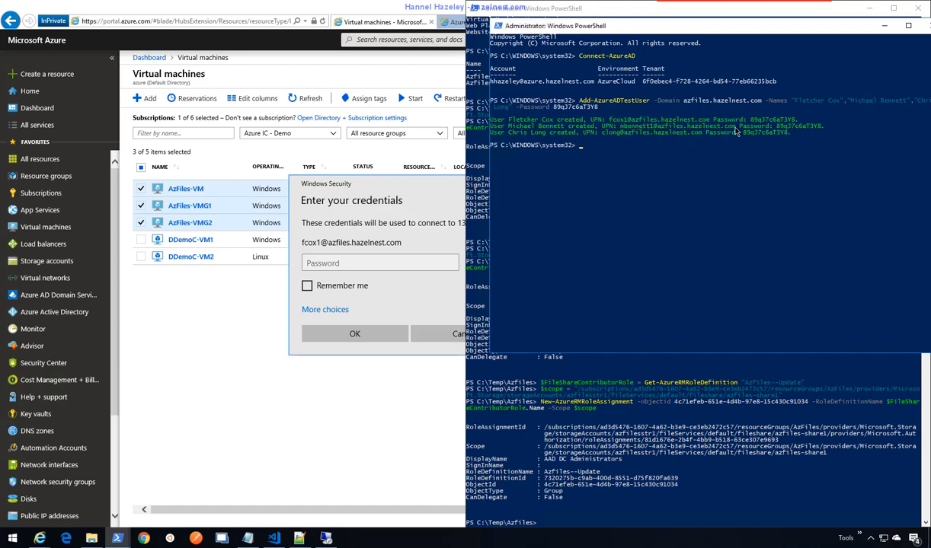
- Sign in with a different account using the copied name and password, accepting the certificate
left_click(364, 247)
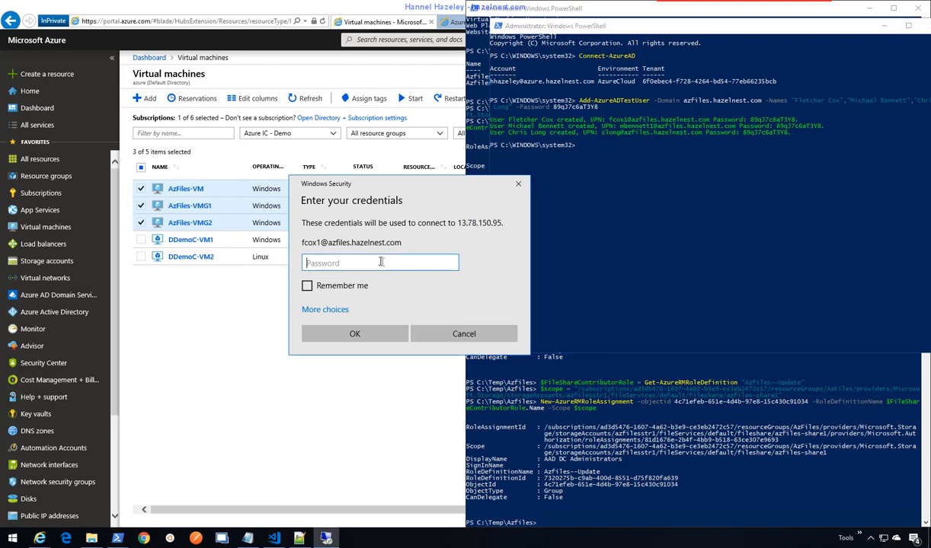
left_click(343, 312)
left_click(346, 358)
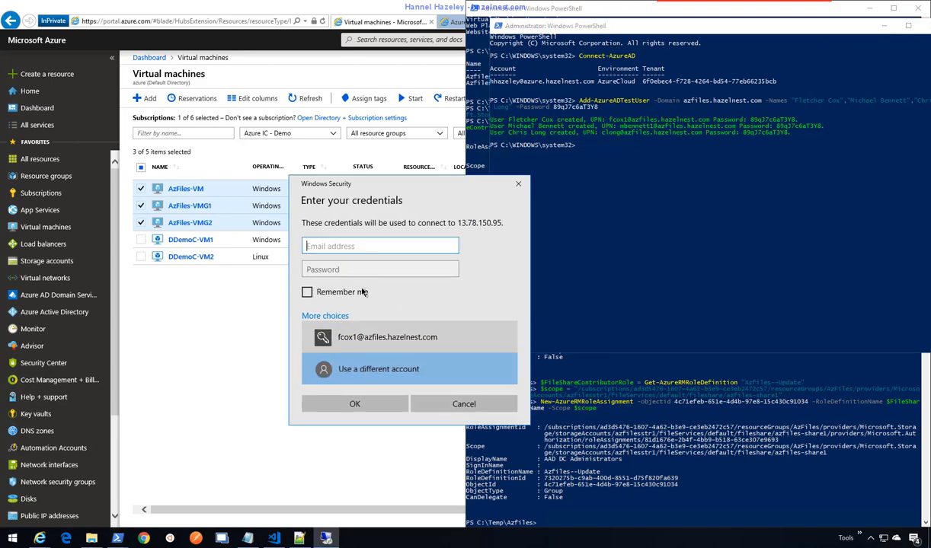
key("ctrl+v")
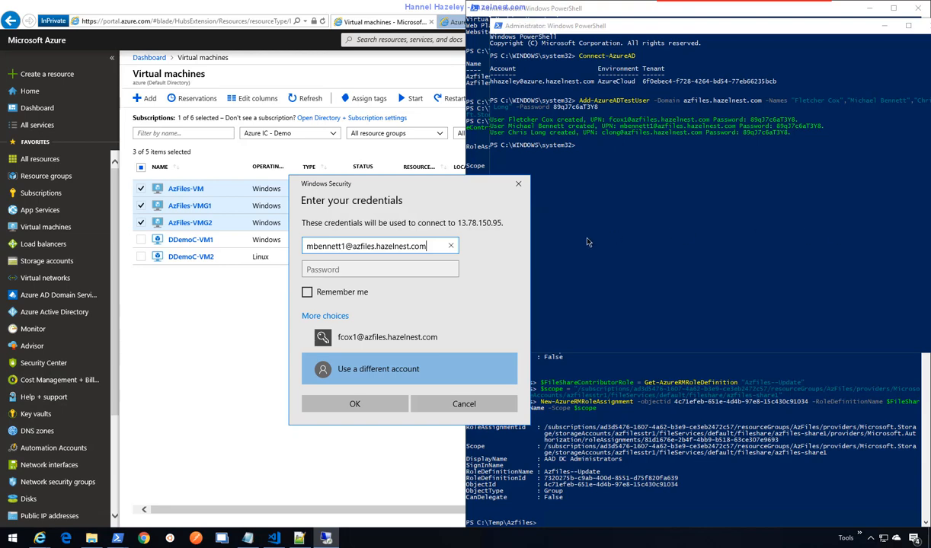
left_click(391, 269)
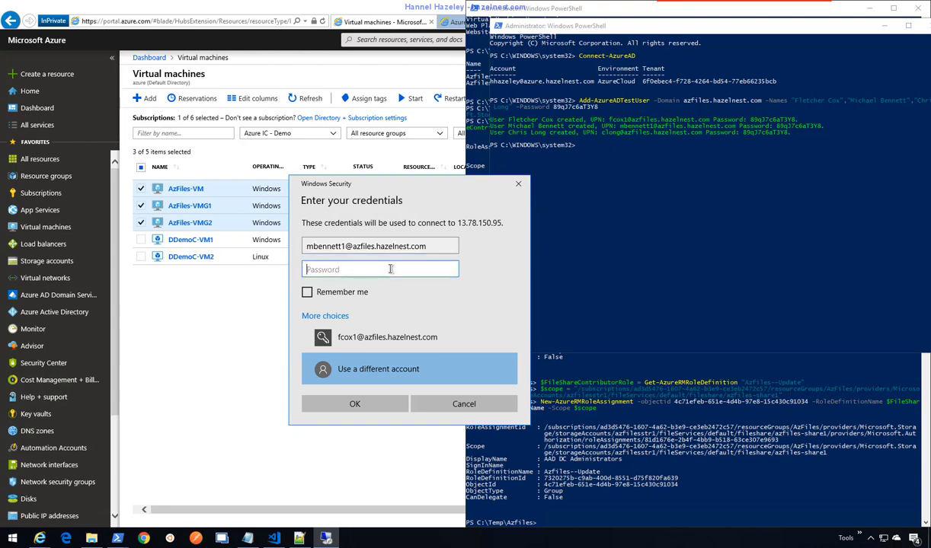
key("ctrl+v")
left_click(355, 404)
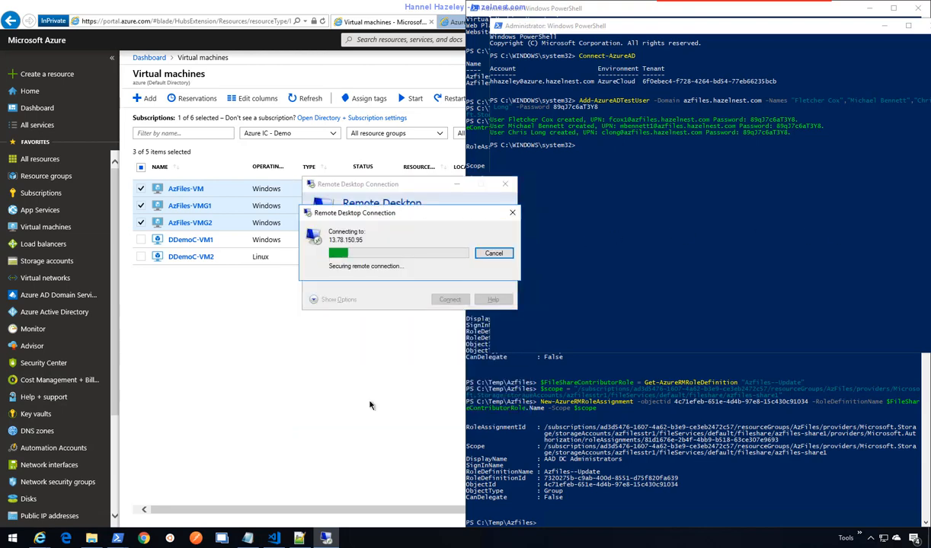
left_click(427, 324)
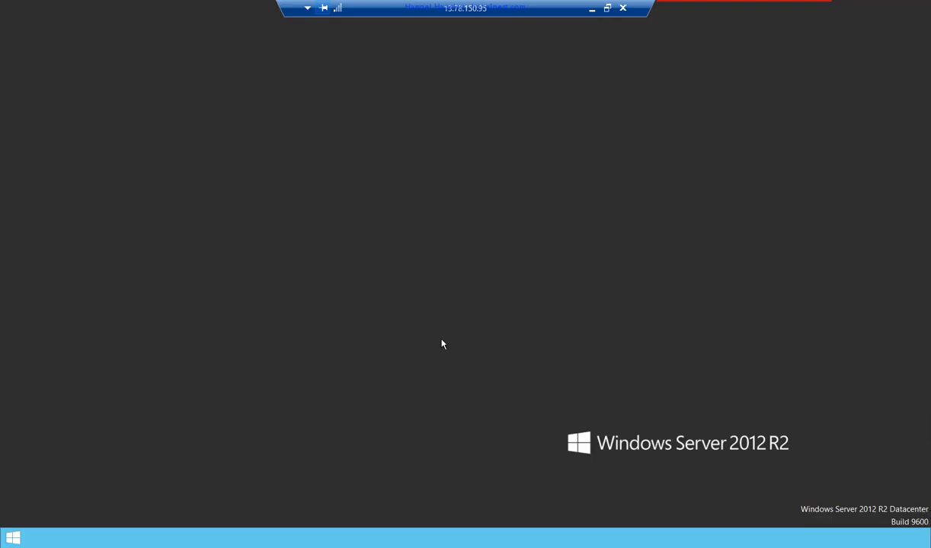
- Select the whole 'net use S:' command line in Notepad and return to the remote session
left_click(592, 13)
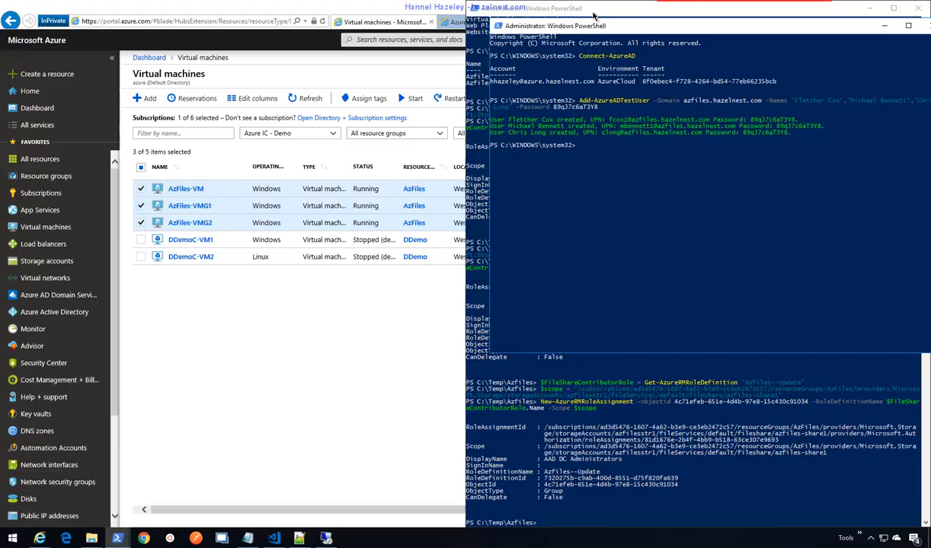
left_click(242, 538)
left_click(265, 288)
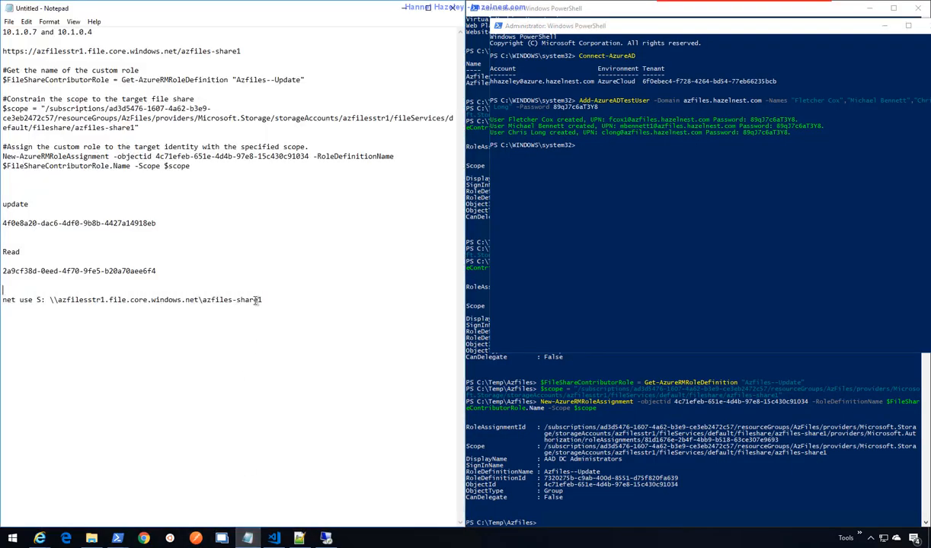
left_click_drag(259, 299, 51, 299)
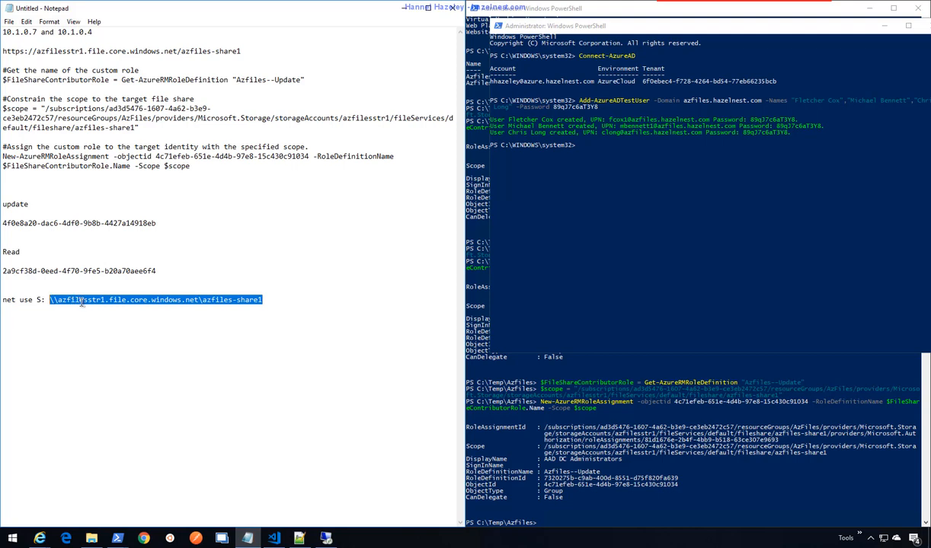
left_click(279, 307)
left_click_drag(263, 299, 2, 299)
key("ctrl+c")
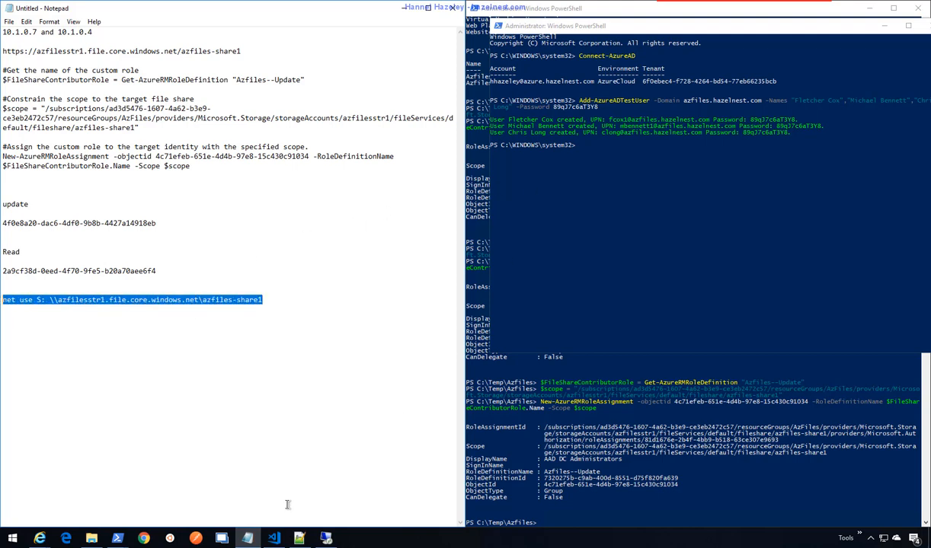
left_click(325, 538)
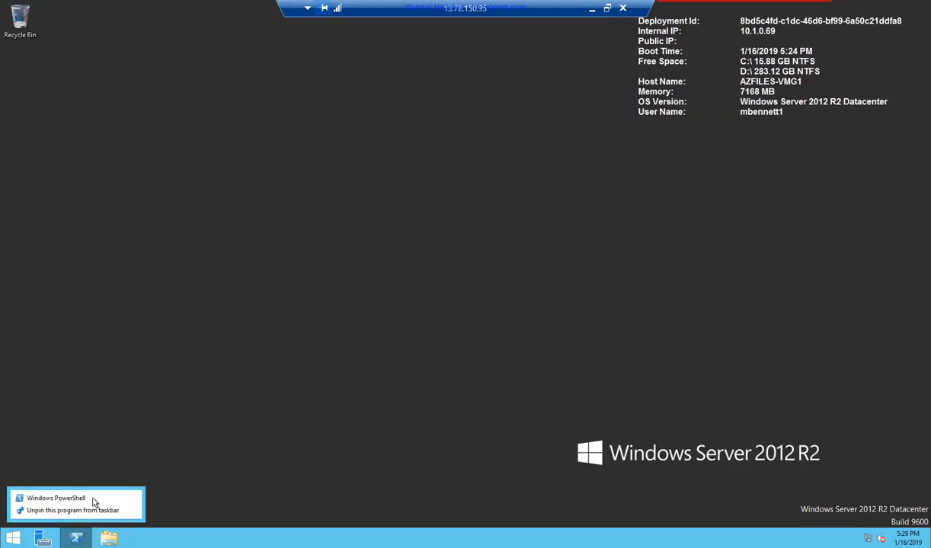
- Paste and run the net use S: command in a regular, non-elevated PowerShell console
right_click(97, 500)
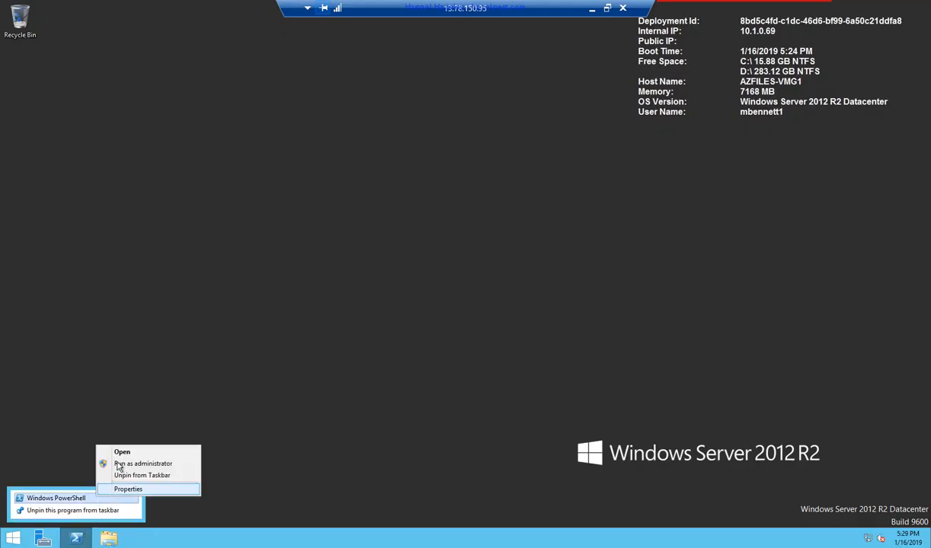
left_click(121, 464)
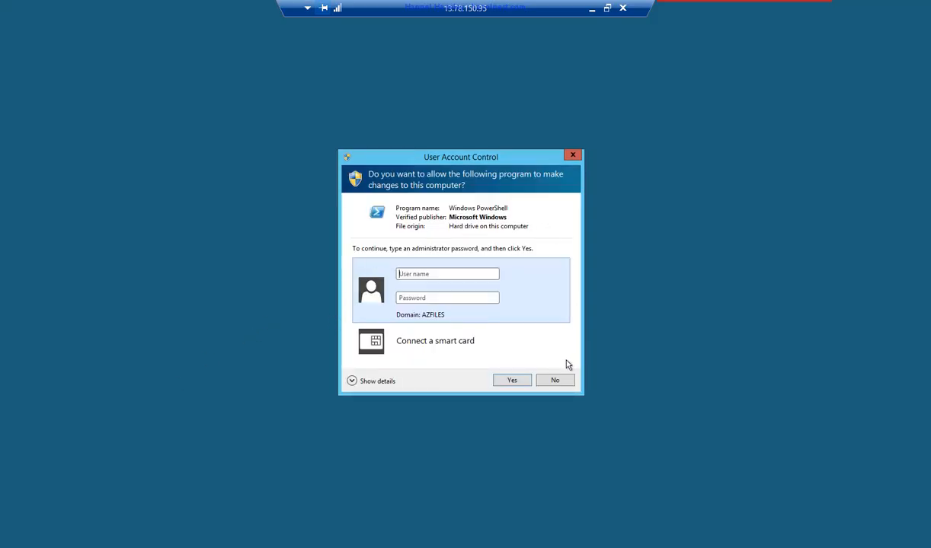
left_click(561, 383)
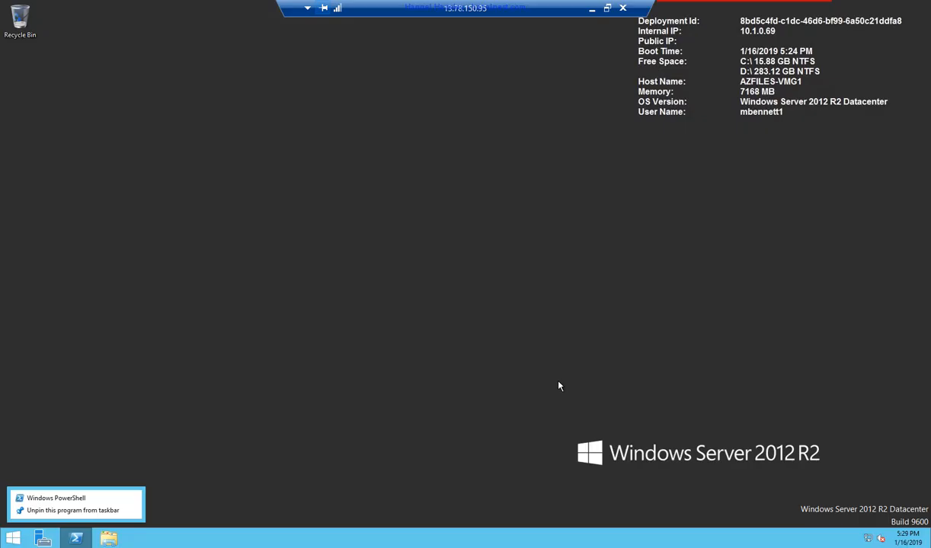
left_click(79, 500)
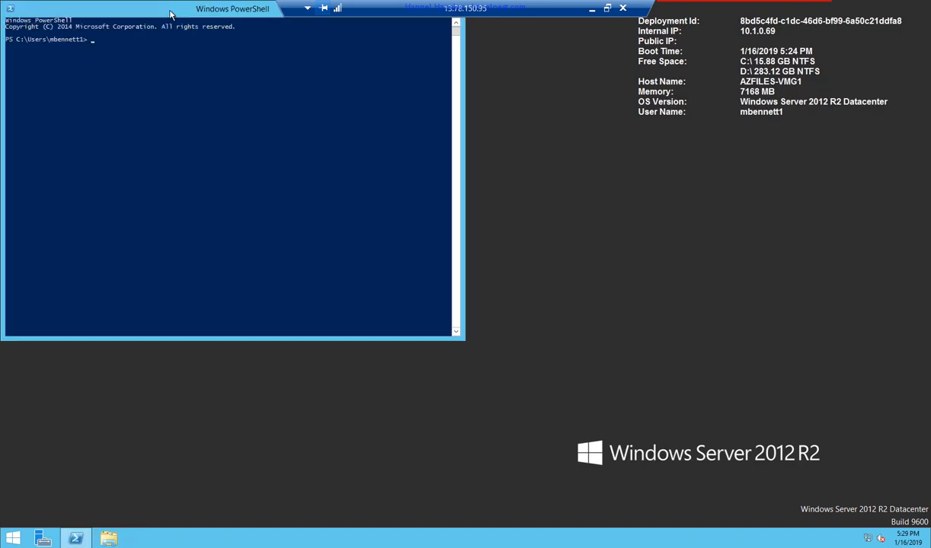
right_click(273, 210)
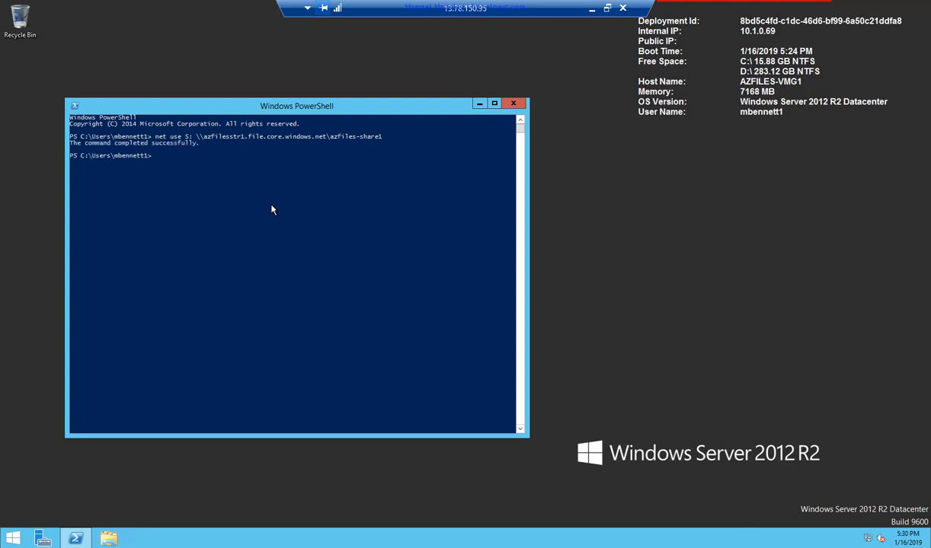
left_click(110, 539)
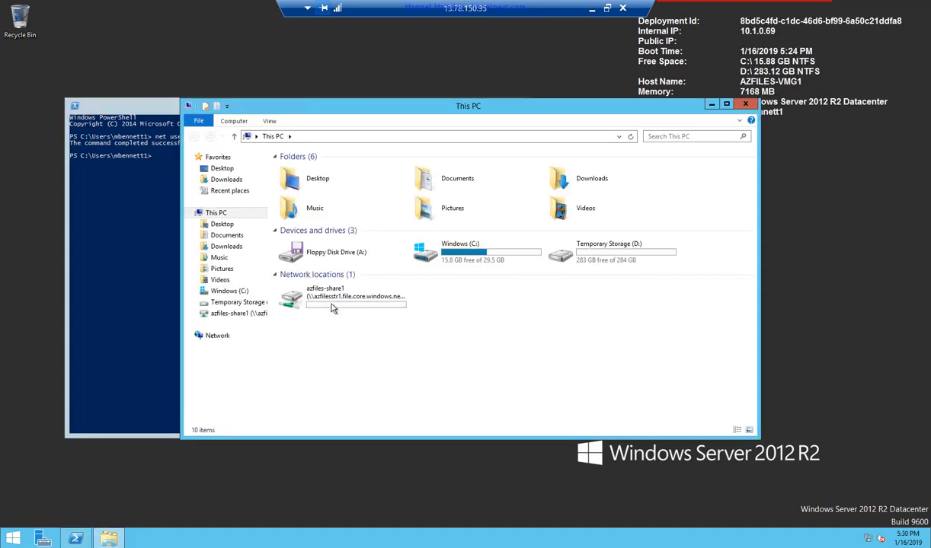
- Open azfiles-share1 (S:) and attempt a new text document, dismissing the Access Denied warning
double_click(339, 304)
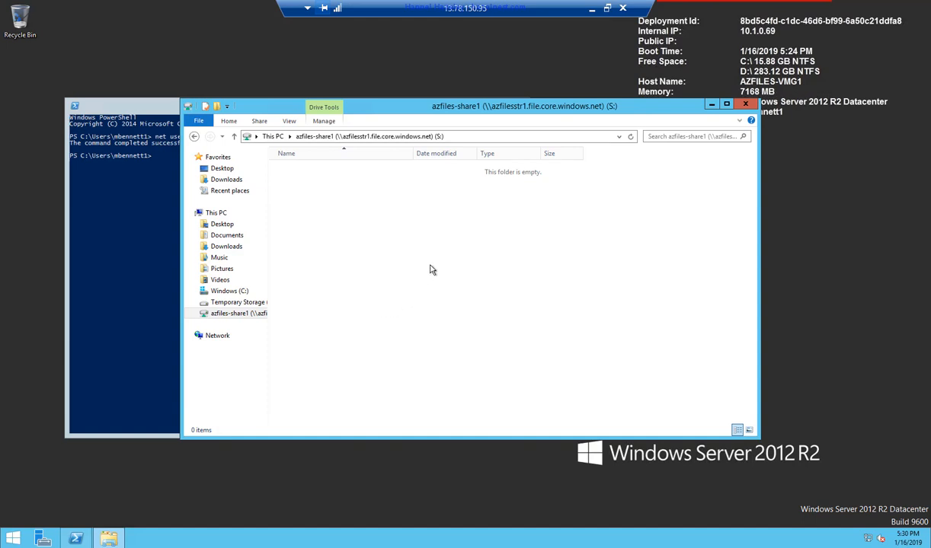
left_click(227, 246)
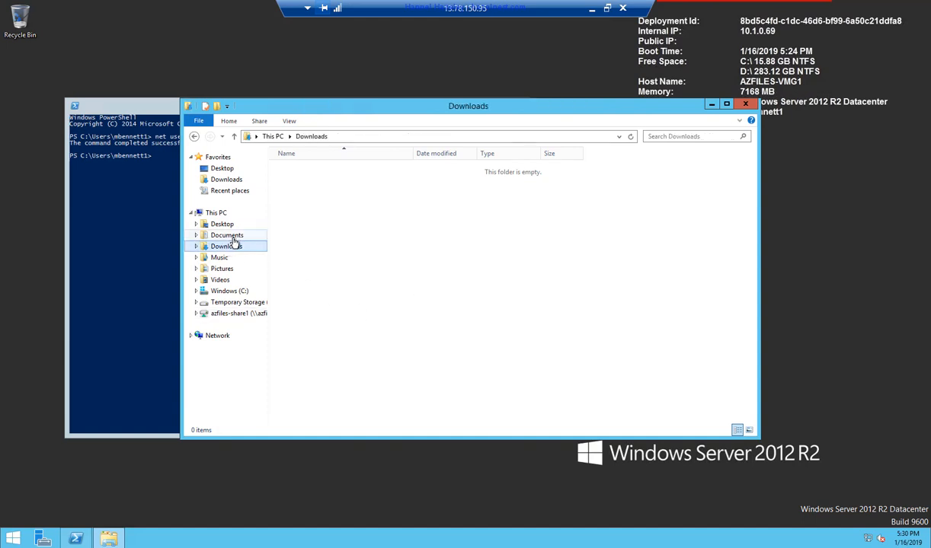
left_click(238, 314)
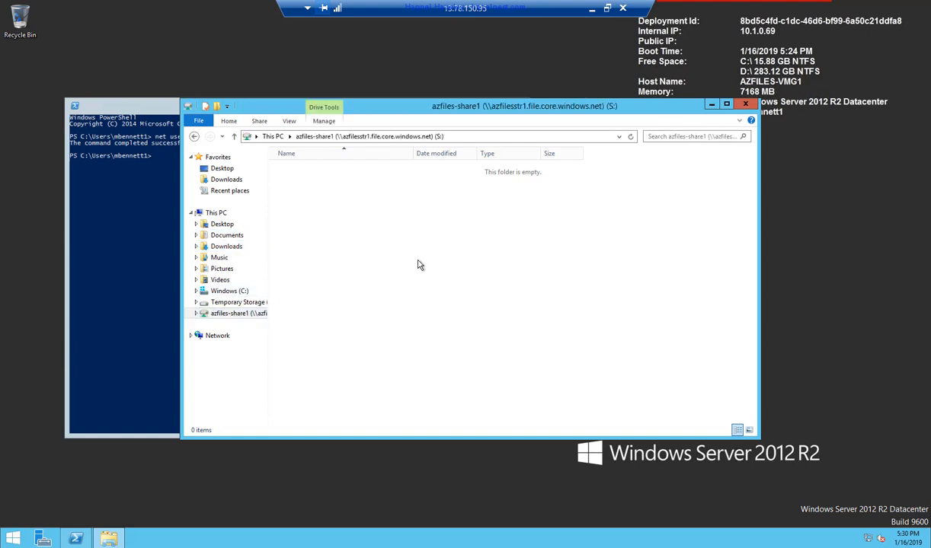
right_click(419, 264)
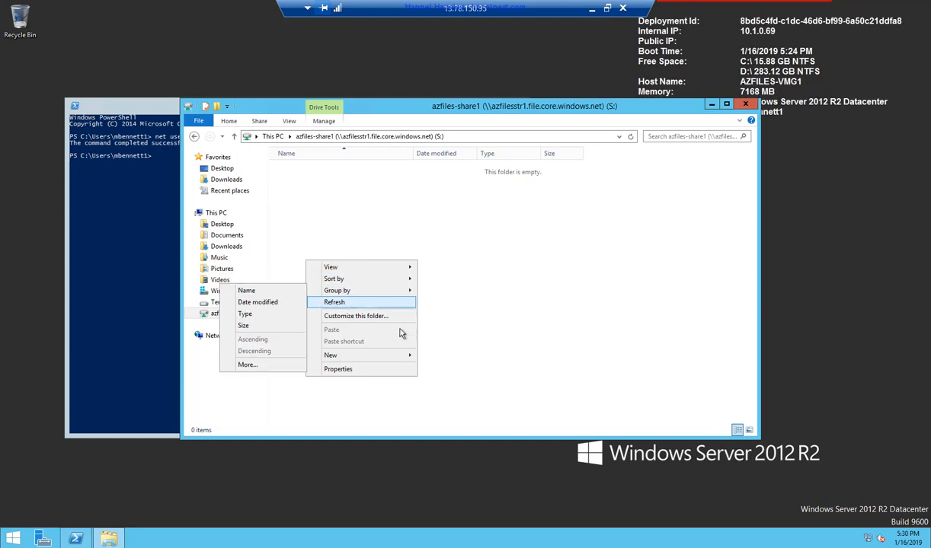
mouse_move(373, 363)
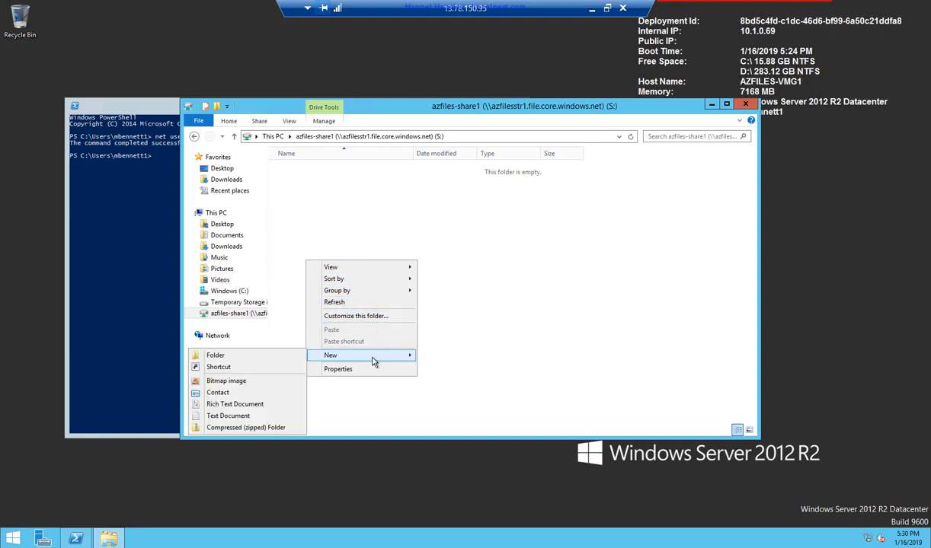
left_click(243, 418)
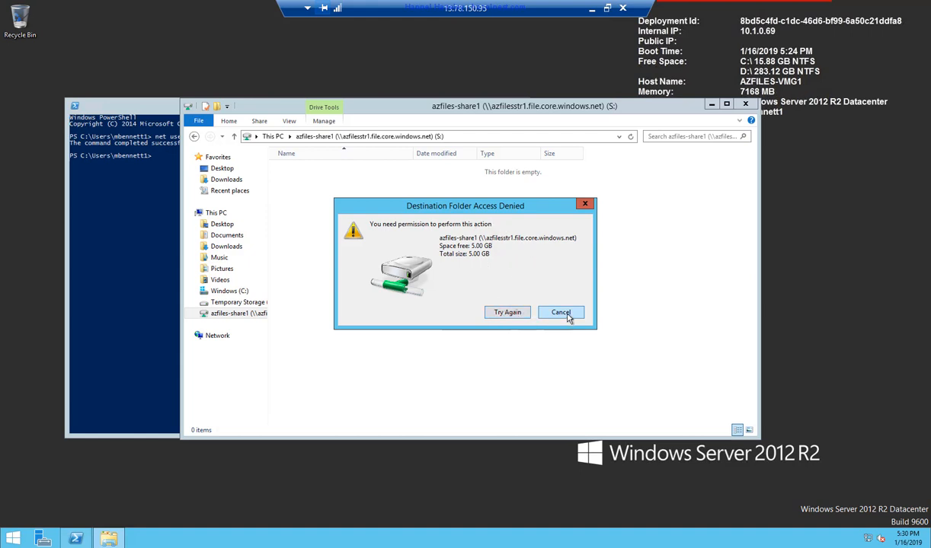
left_click(564, 314)
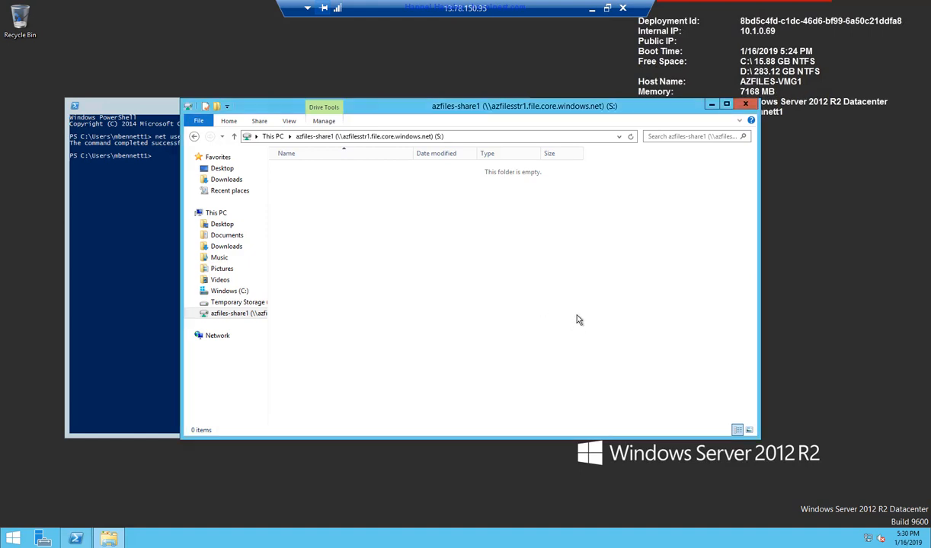
- Copy the AzFiles-VMG2 public IP 13.78.147.233 from the local deployment output window
left_click(593, 14)
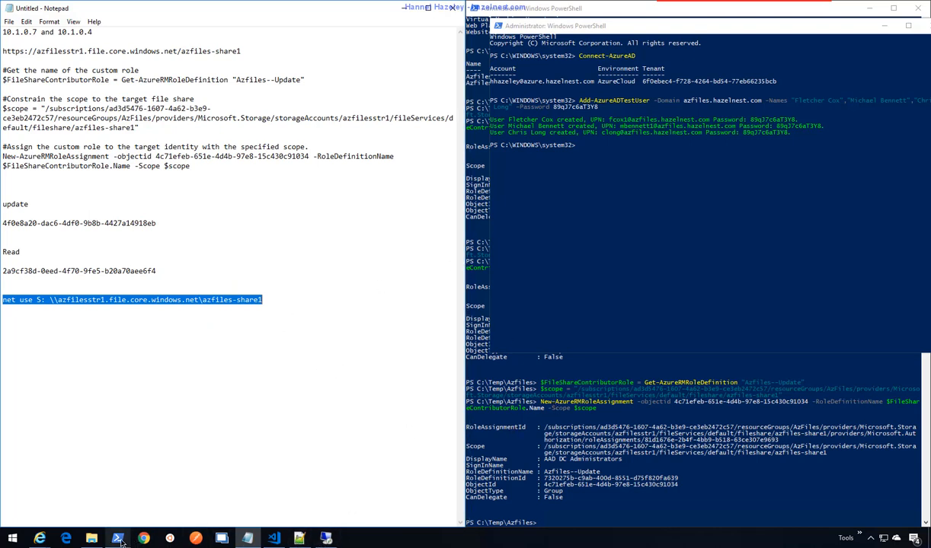
mouse_move(118, 540)
left_click(42, 488)
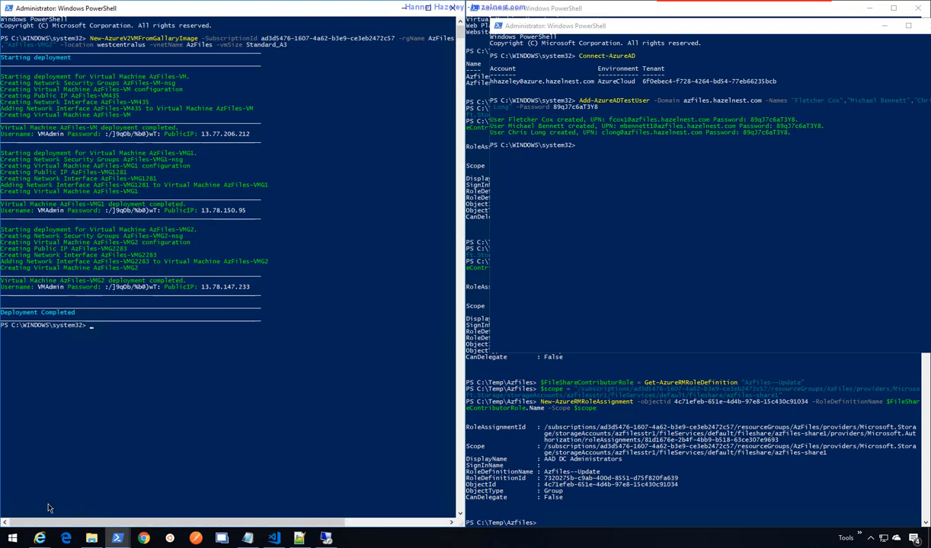
left_click_drag(251, 287, 204, 293)
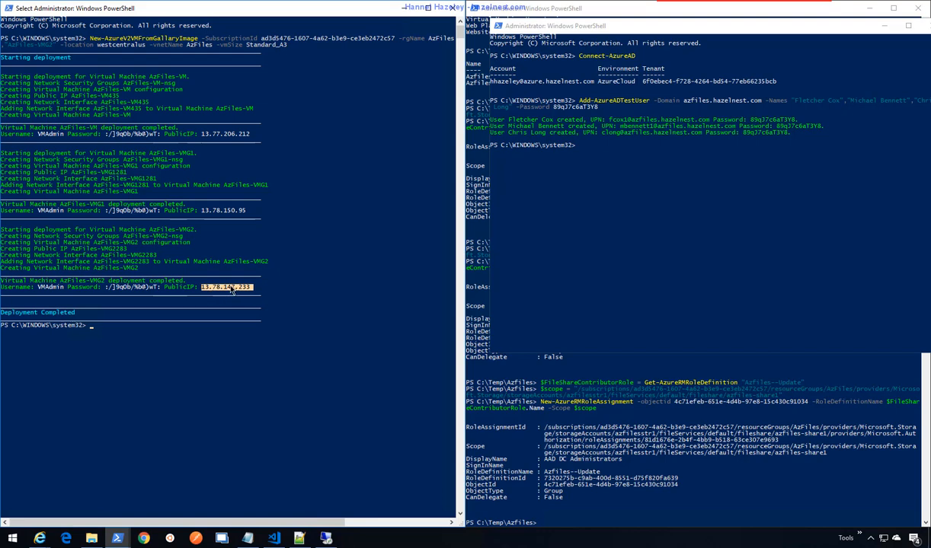
right_click(233, 290)
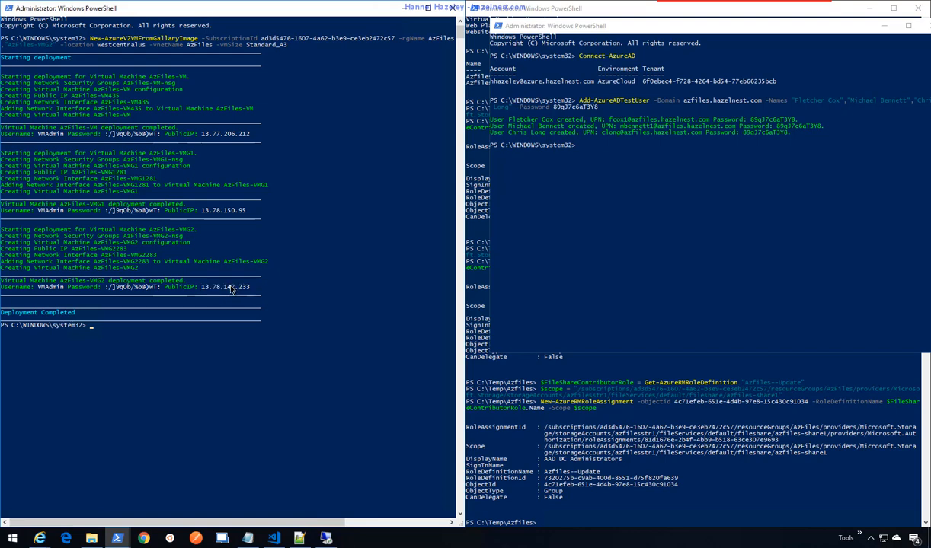
- Launch the Remote Desktop client with mstsc from the Run prompt
right_click(13, 540)
left_click(43, 467)
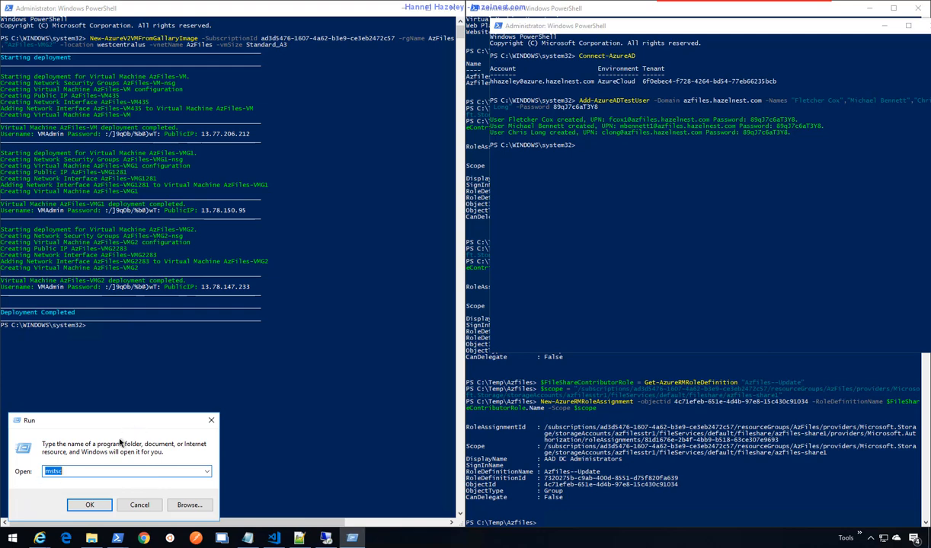
left_click(88, 505)
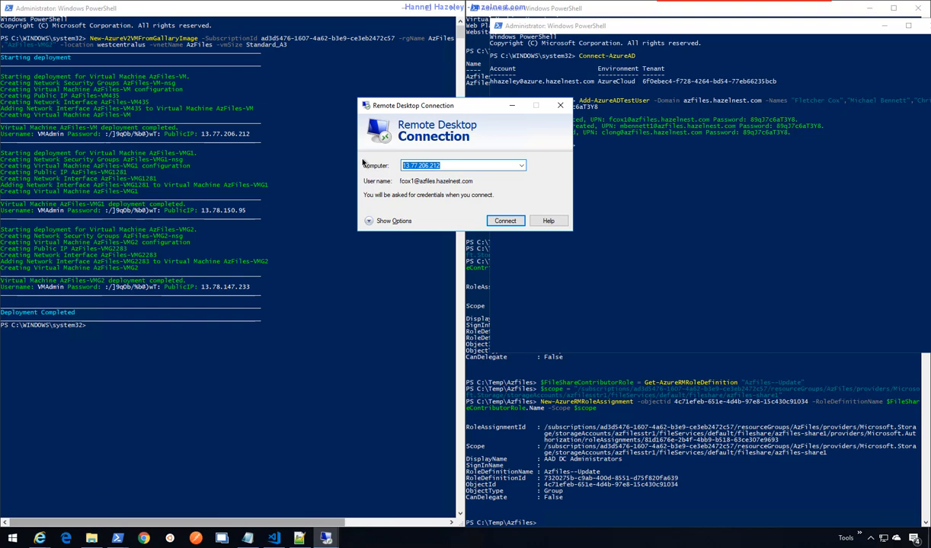
- Connect to 13.78.147.233, choosing to sign in with a different account
type("13.78.147.233")
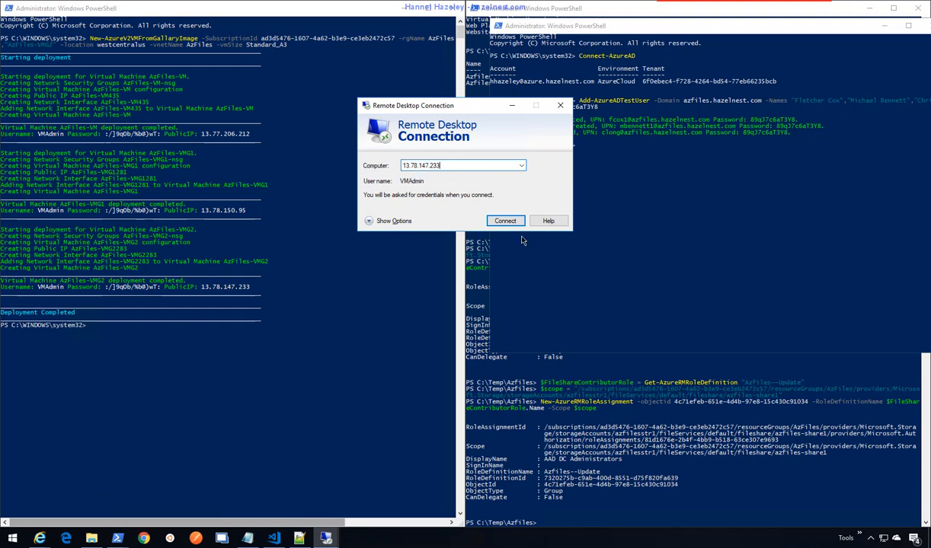
left_click(505, 220)
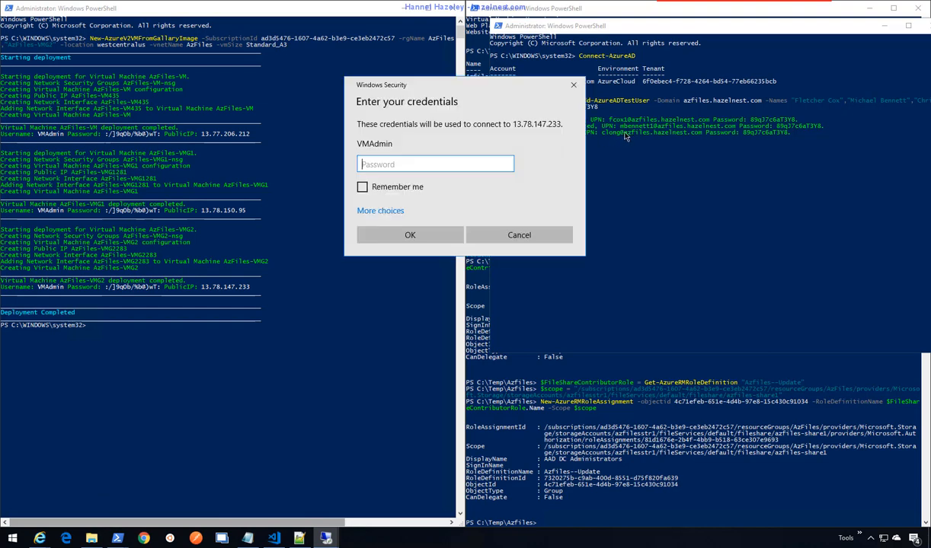
left_click(700, 137)
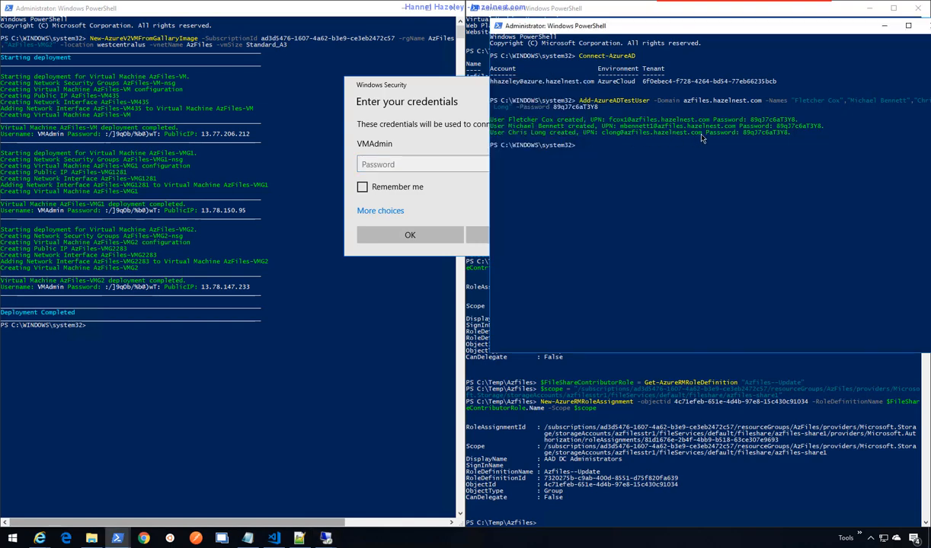
left_click_drag(702, 134, 607, 135)
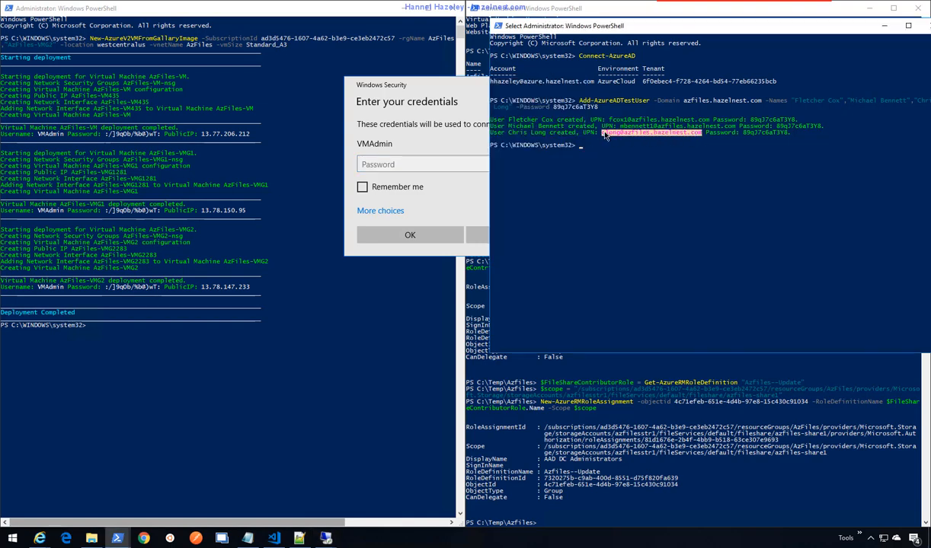
left_click(421, 99)
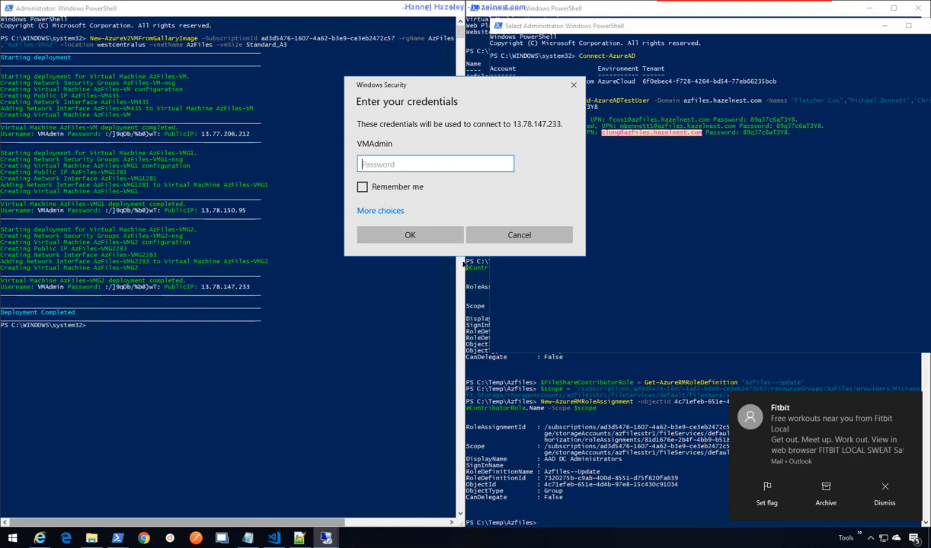
left_click(381, 211)
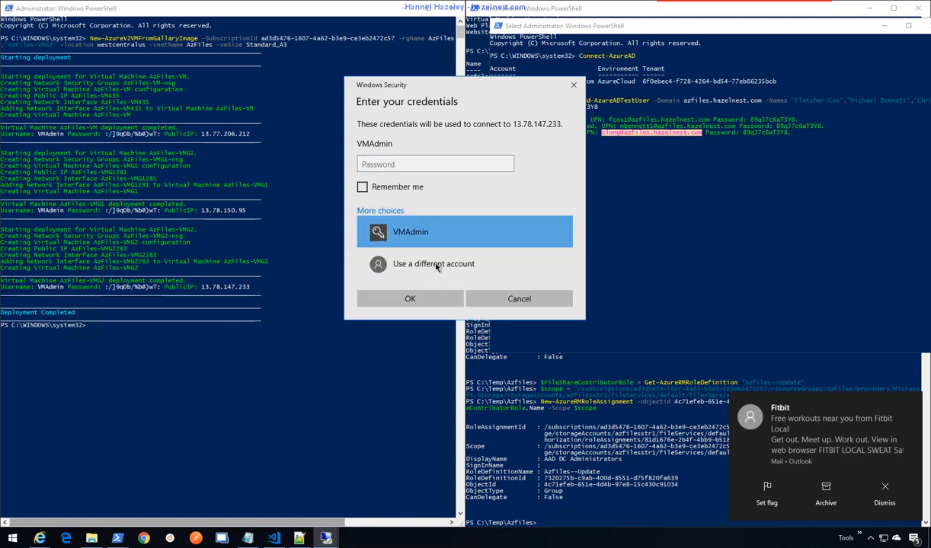
left_click(430, 265)
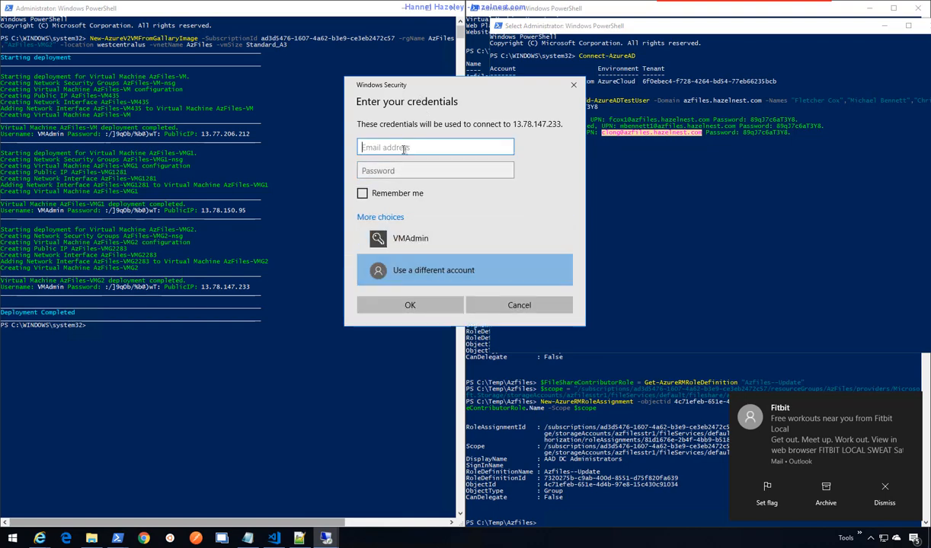
- Sign in with the third test user's sign-in name and password, accepting the certificate warning
type("13.78.147.233")
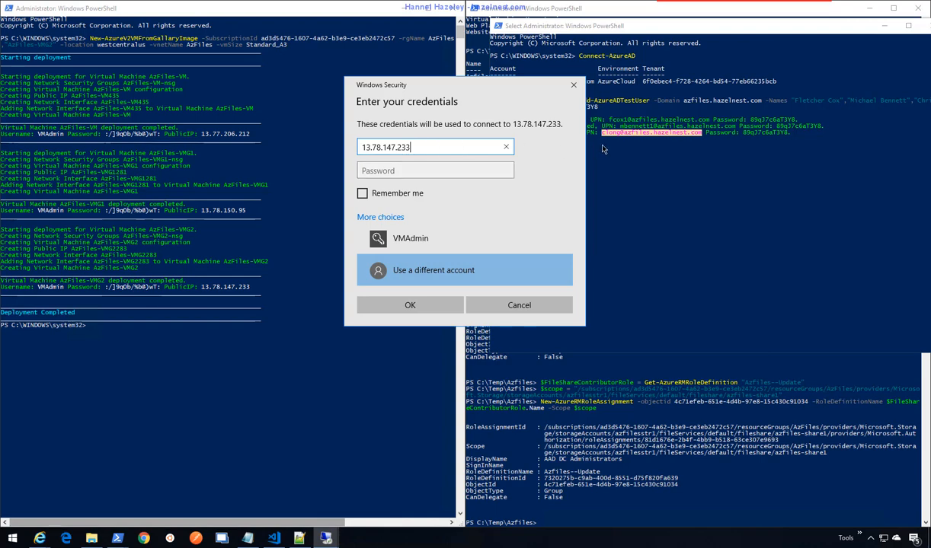
left_click(655, 32)
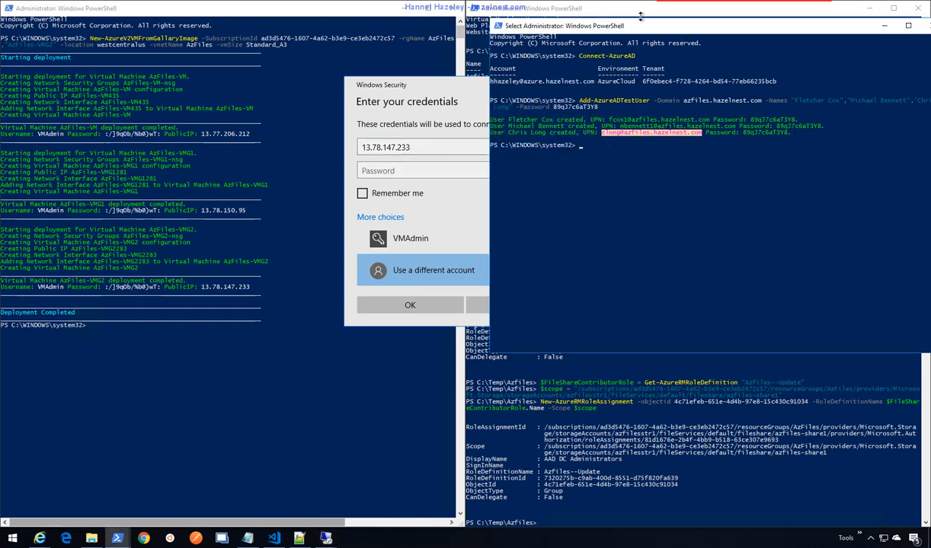
left_click(430, 148)
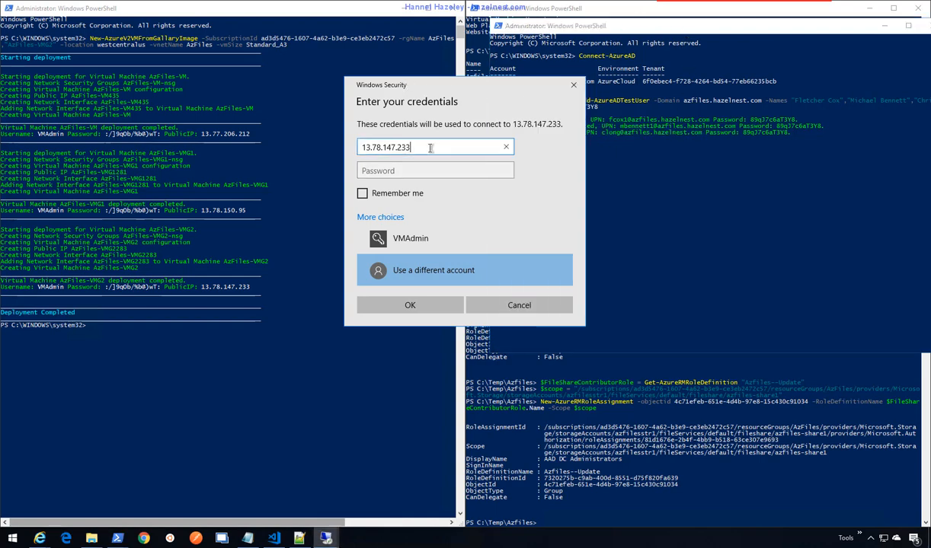
key("ctrl+a")
key("ctrl+v")
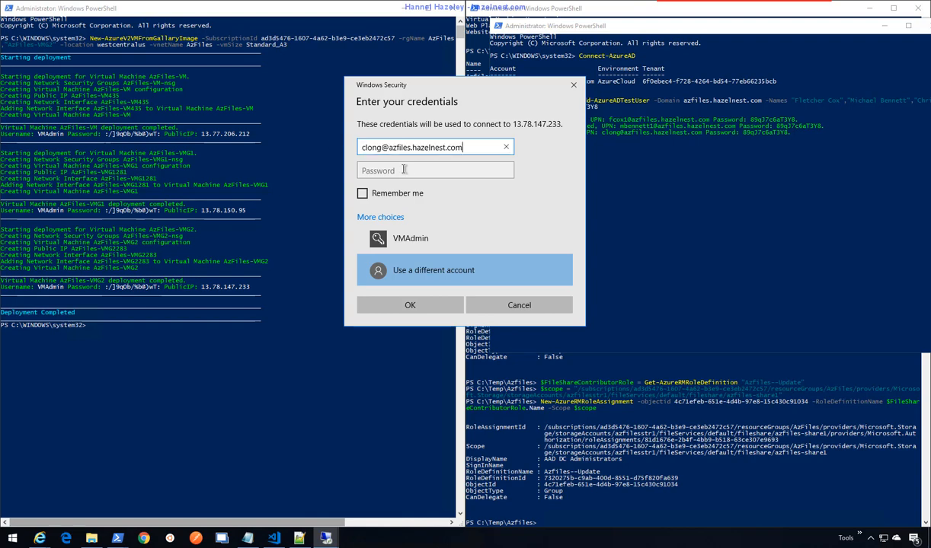
left_click(443, 165)
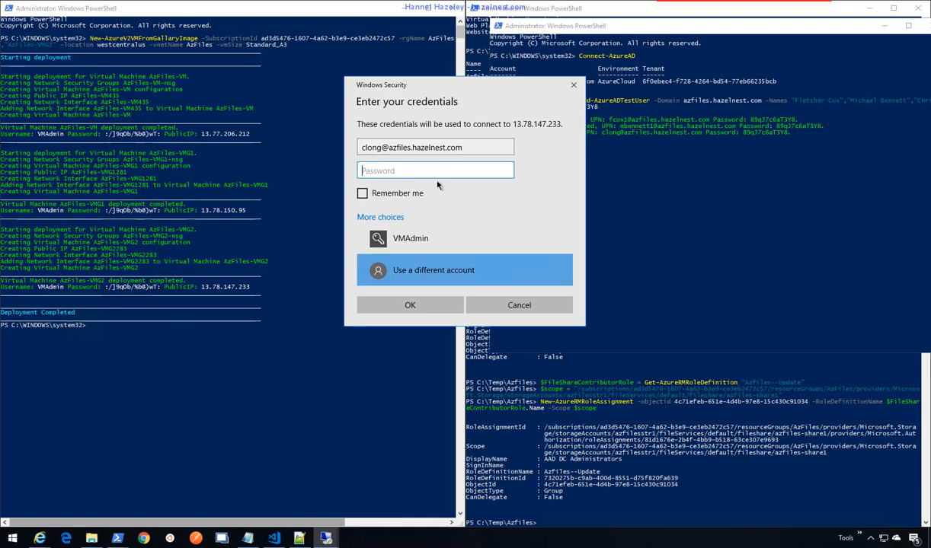
key("ctrl+v")
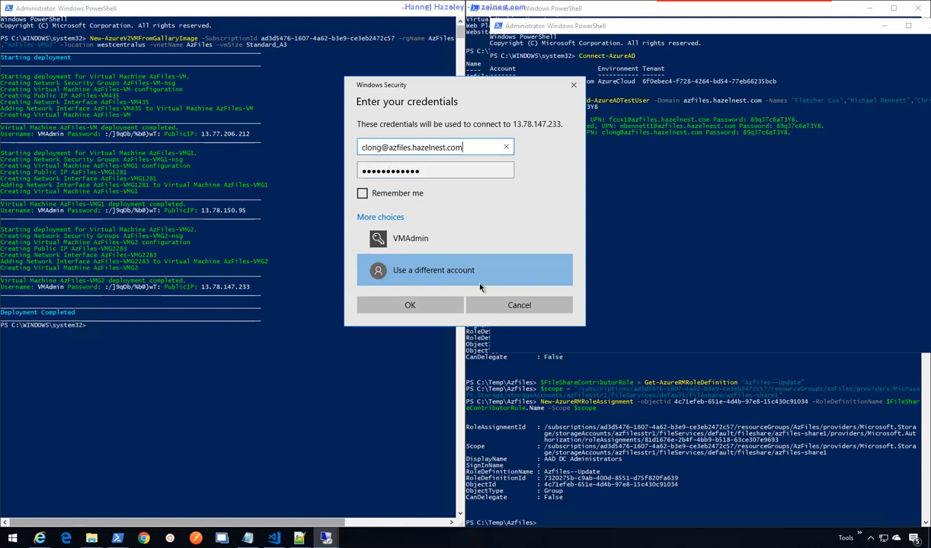
left_click(419, 307)
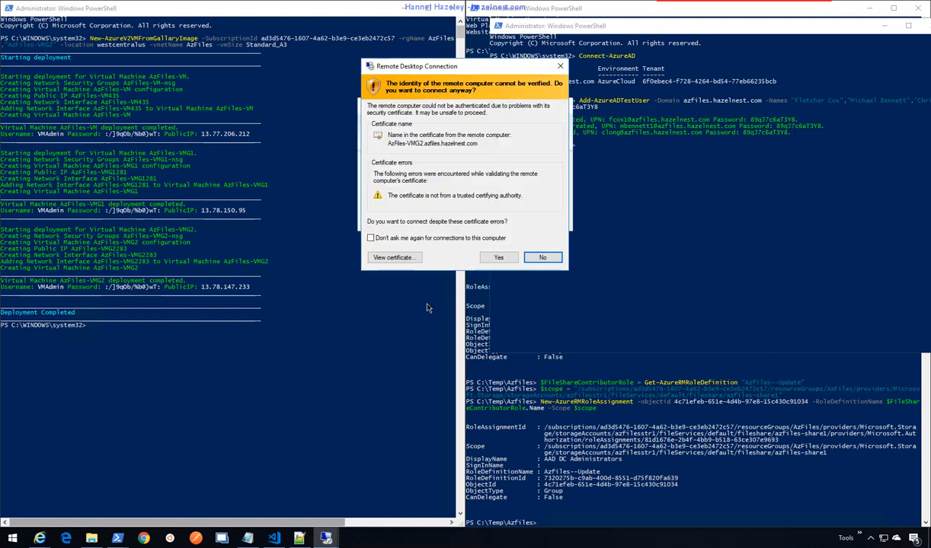
left_click(500, 257)
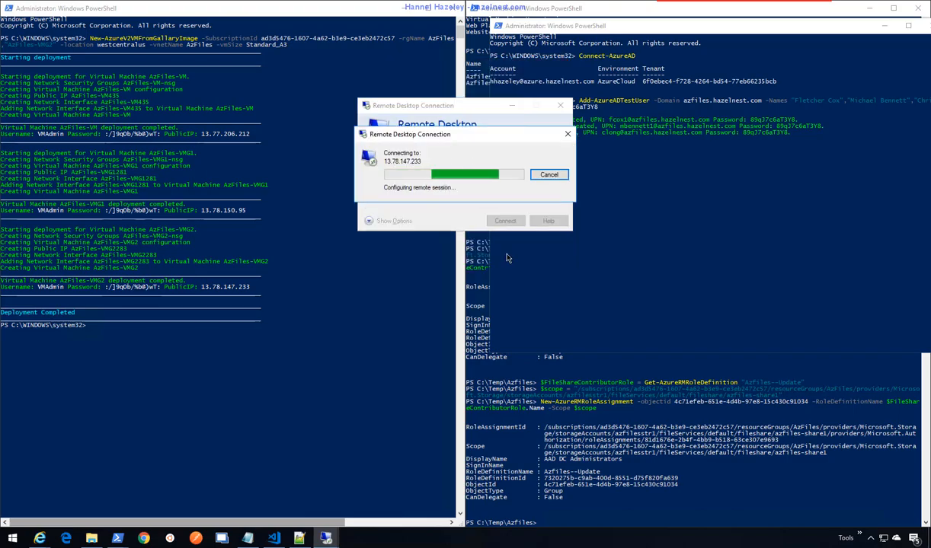
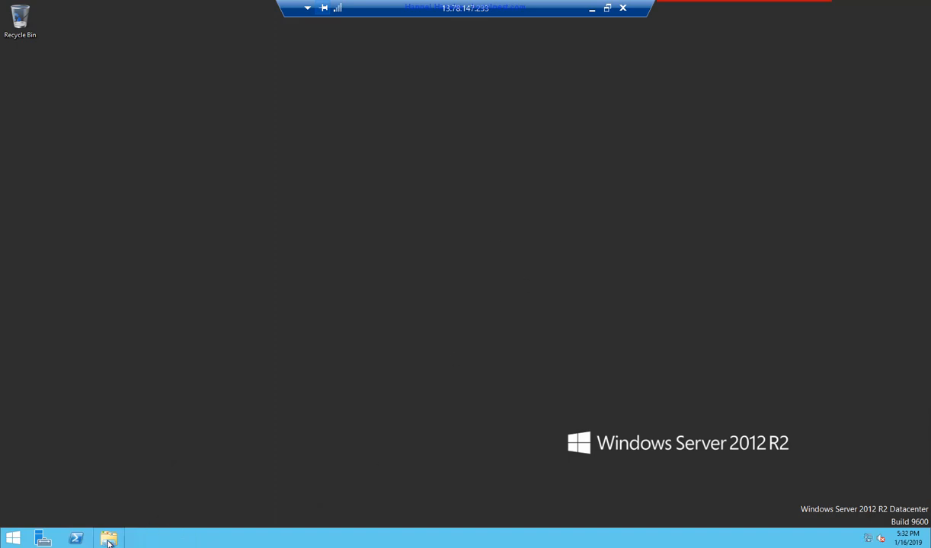
- Open This PC and a PowerShell console on the remote VM
left_click(109, 539)
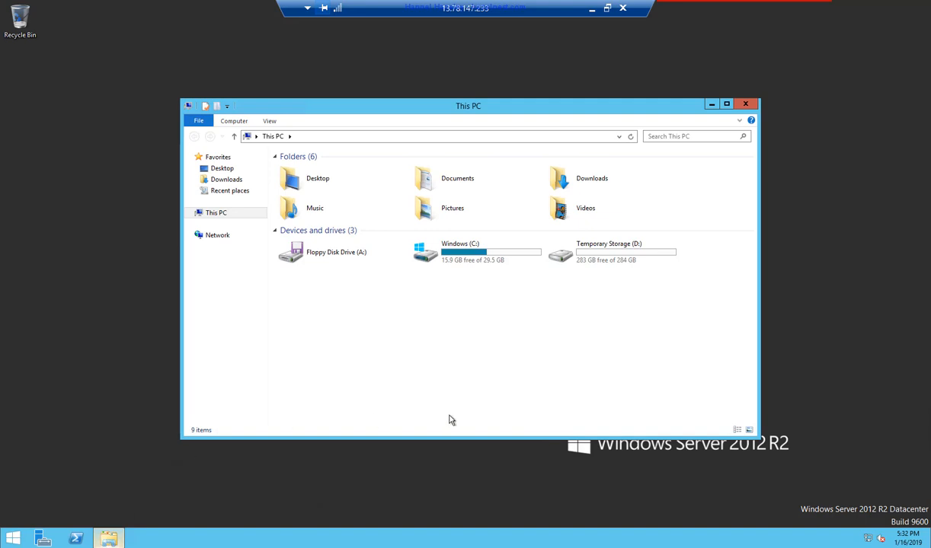
right_click(75, 539)
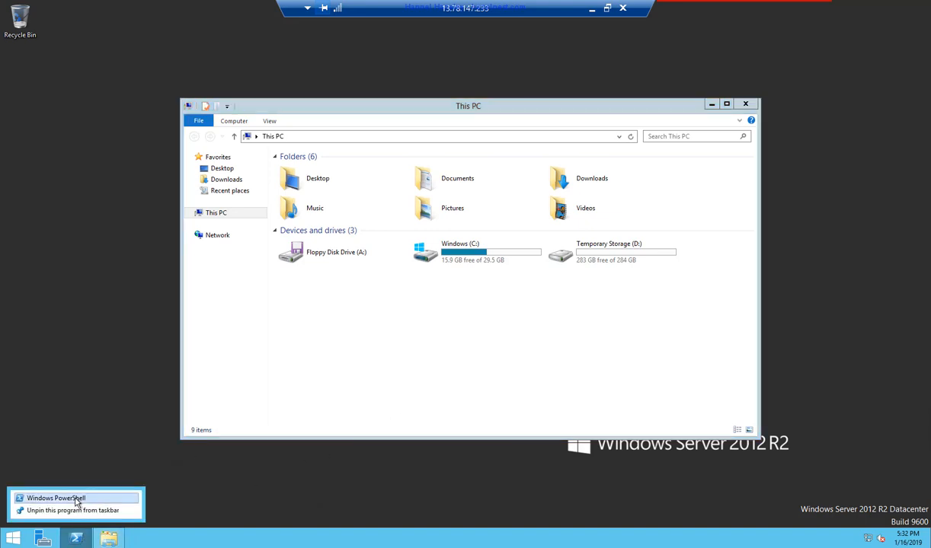
left_click(75, 499)
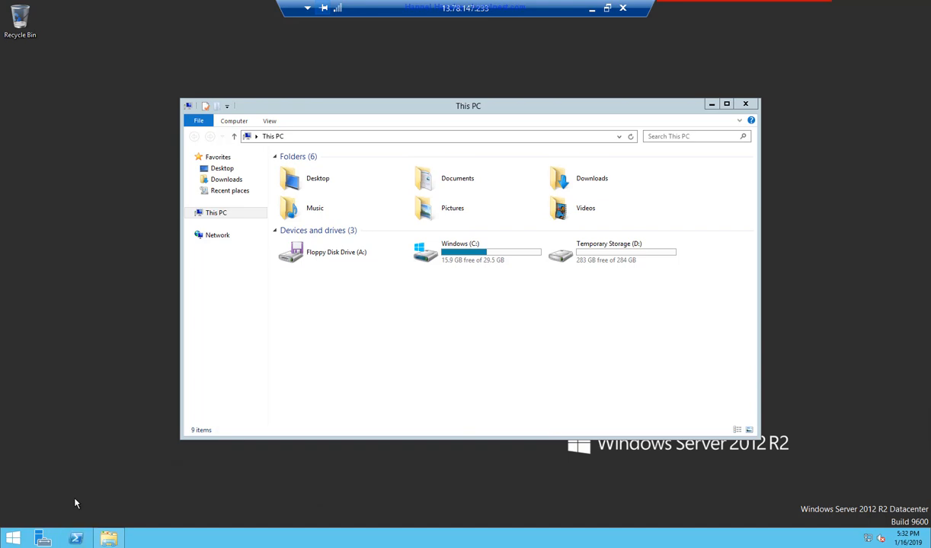
right_click(76, 538)
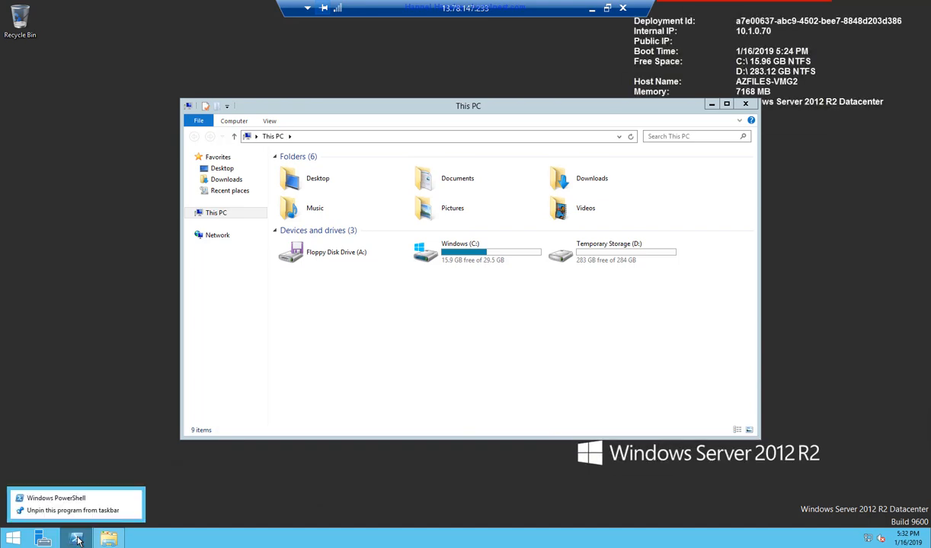
left_click(82, 499)
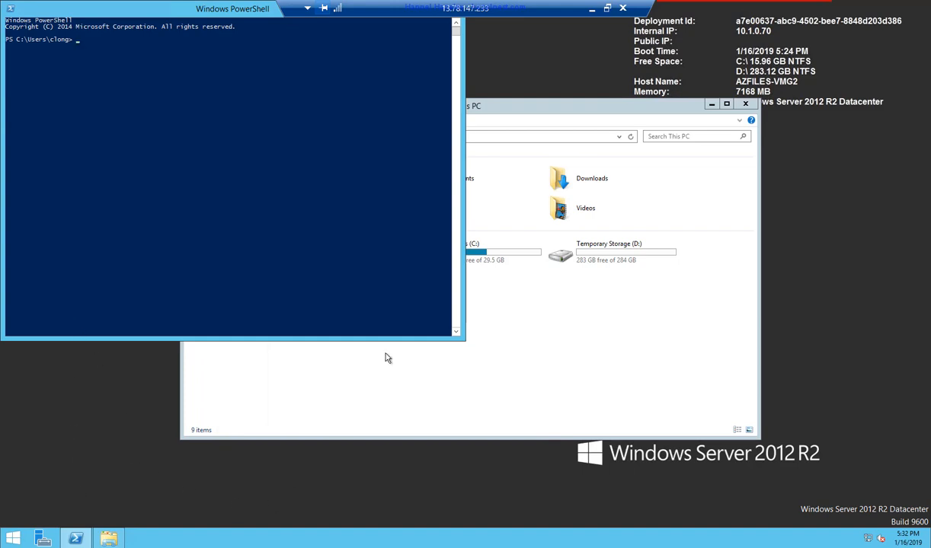
- Copy the net use S: \\azfilesstr1.file.core.windows.net\azfiles-share1 command from local Notepad and run it in the session
left_click(590, 11)
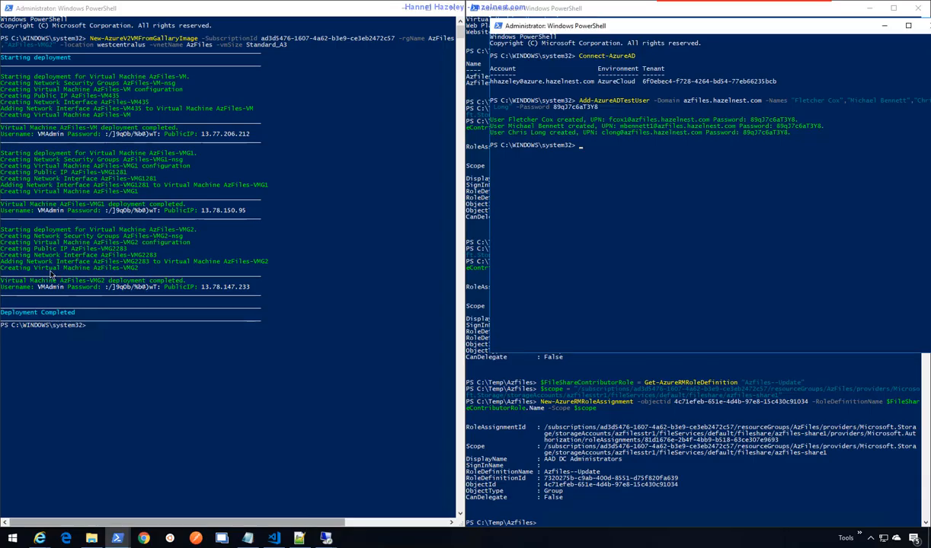
left_click(250, 539)
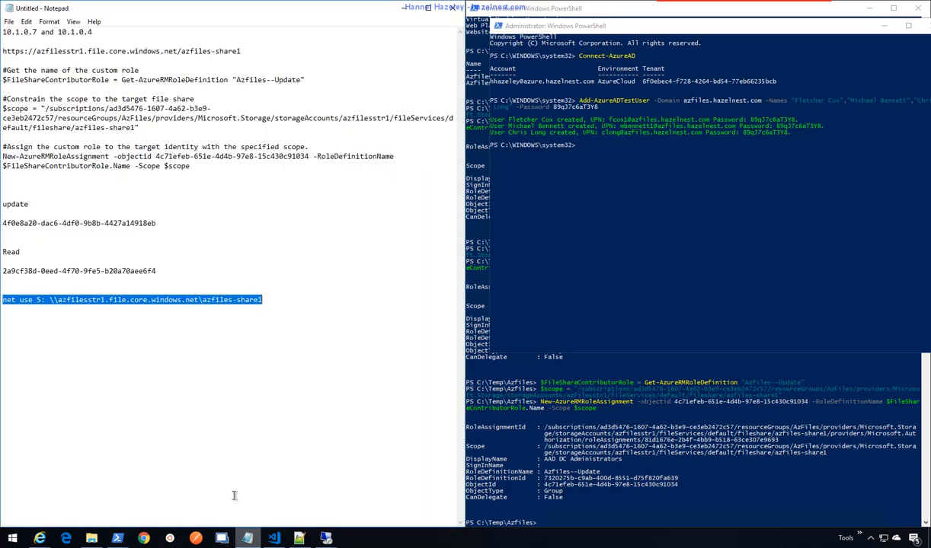
right_click(206, 298)
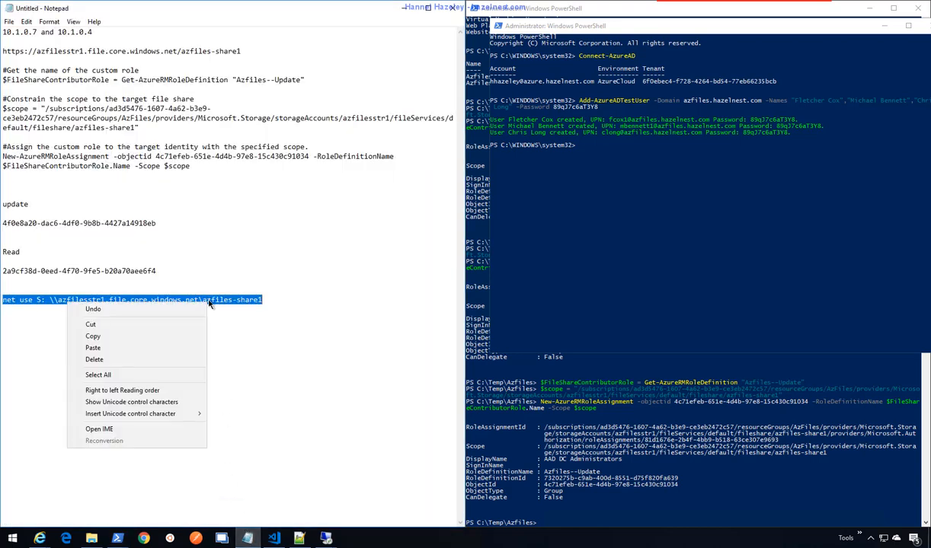
left_click(97, 322)
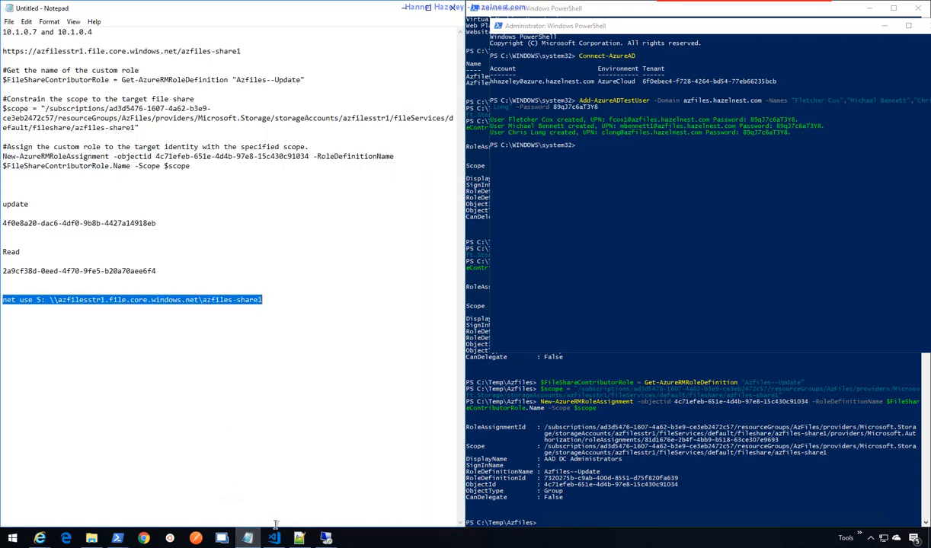
left_click(325, 538)
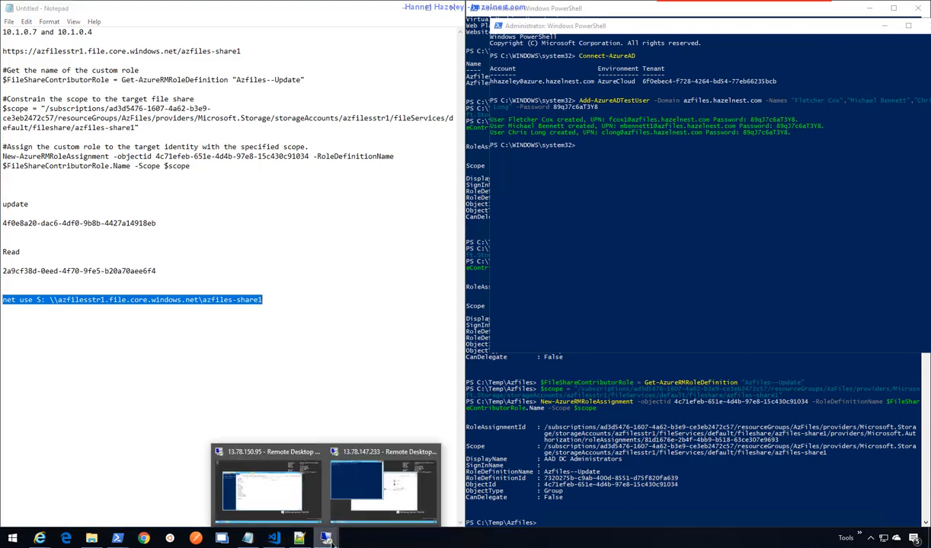
left_click(355, 495)
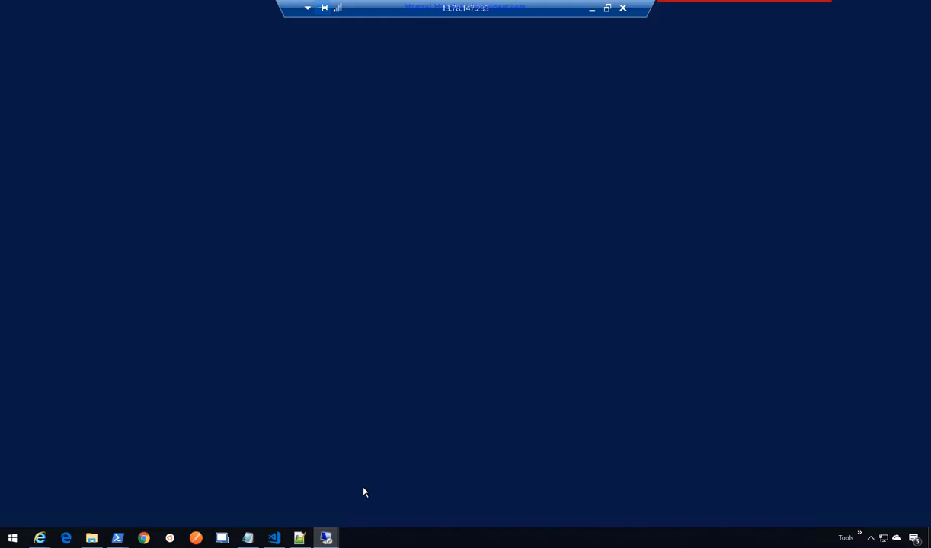
right_click(300, 195)
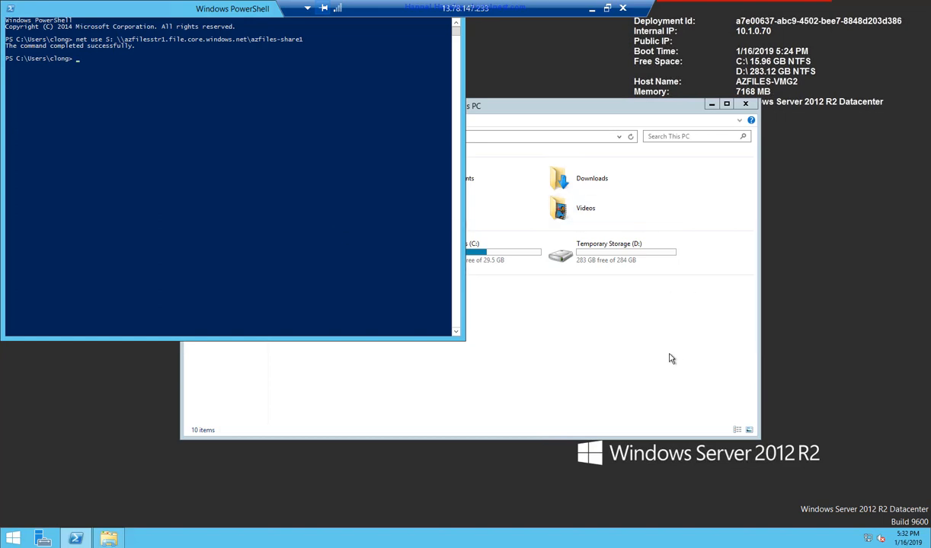
- Create a new text document named test inside the azfiles-share1 (S:) drive
left_click(639, 345)
double_click(307, 293)
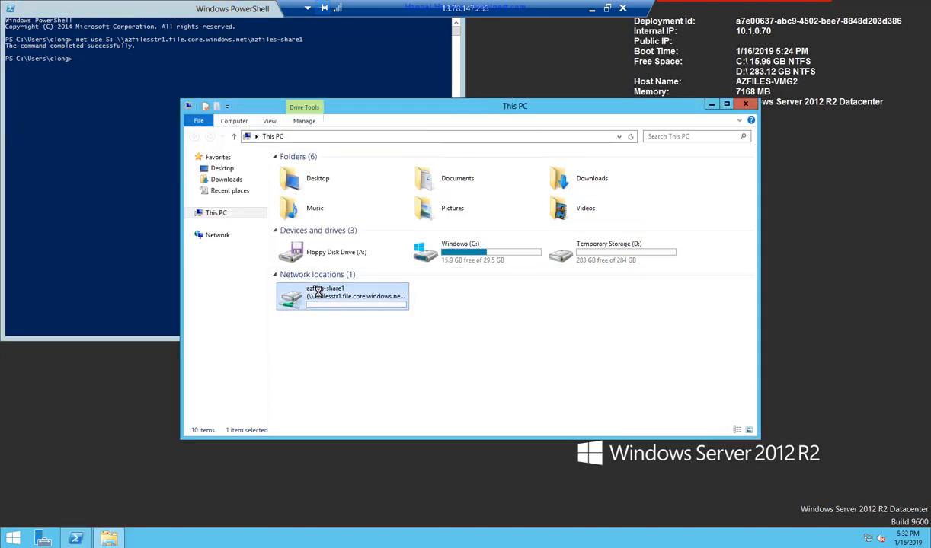
right_click(404, 282)
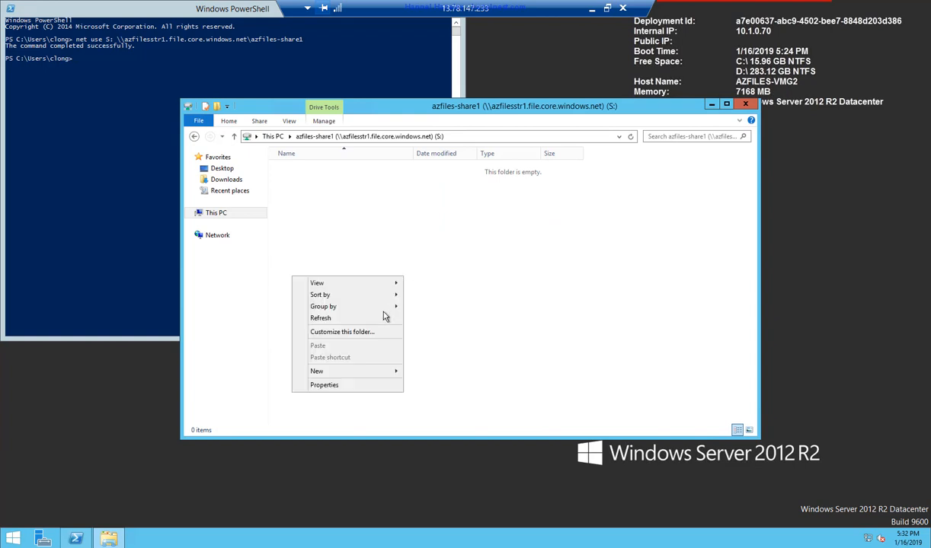
mouse_move(372, 374)
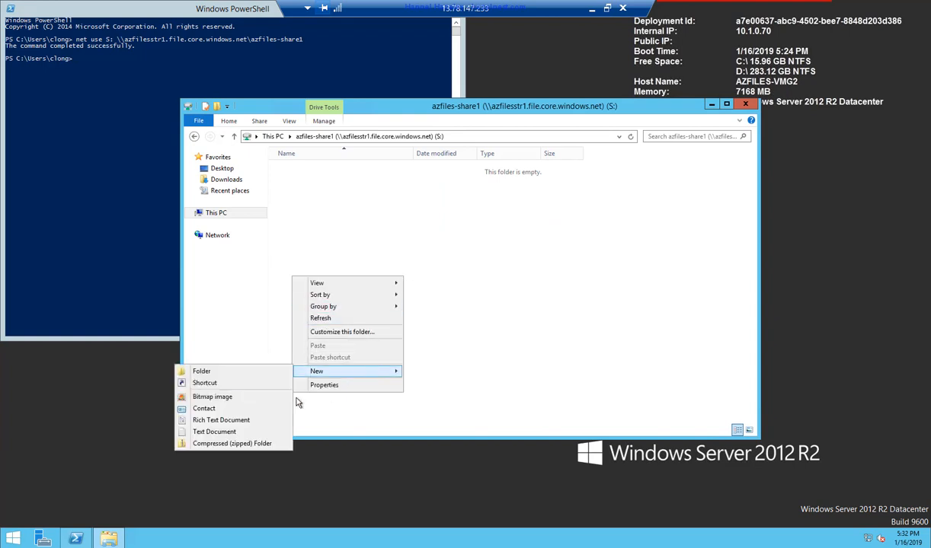
left_click(227, 432)
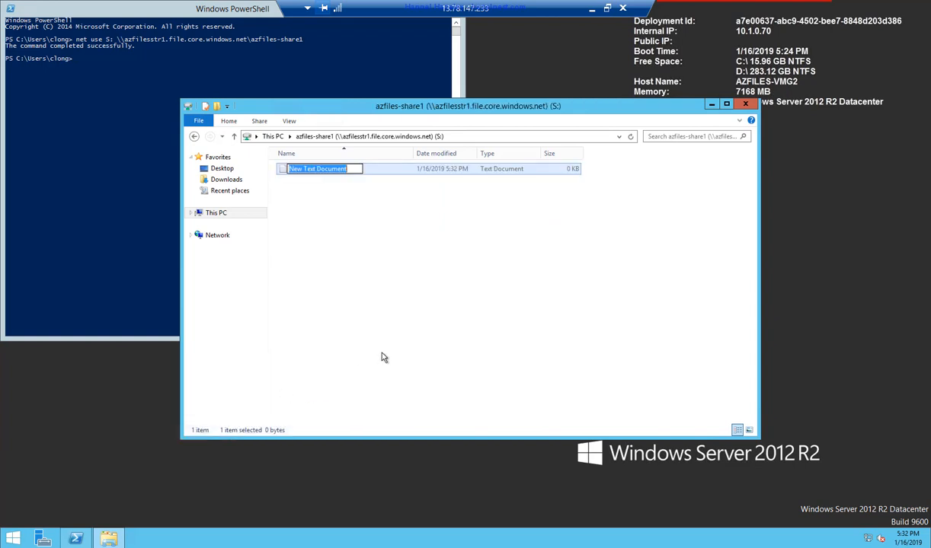
type("test")
type("te")
type("s")
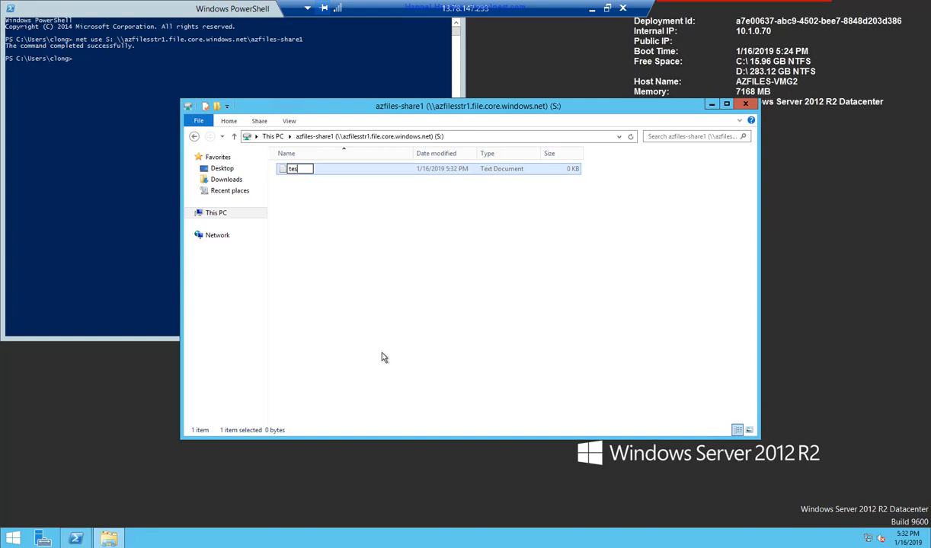
type("t")
key("Return")
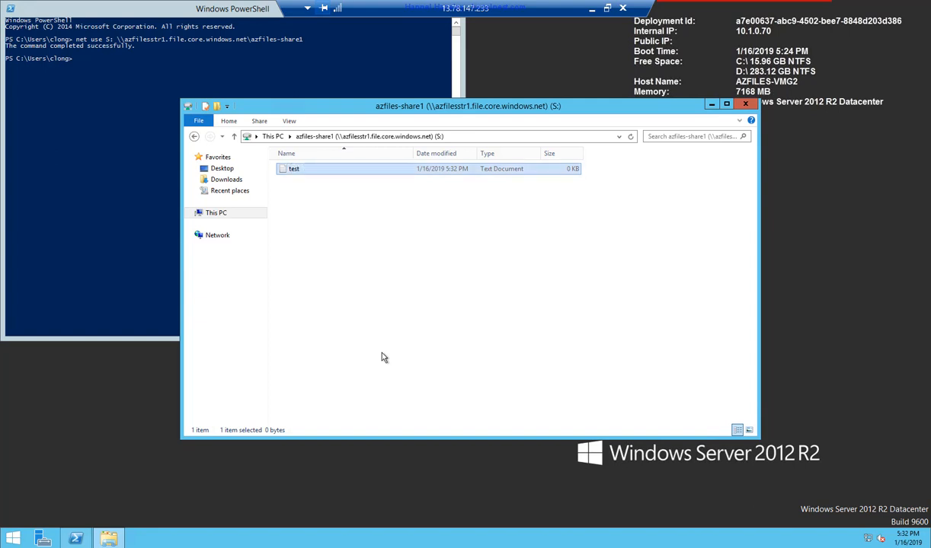
left_click(466, 367)
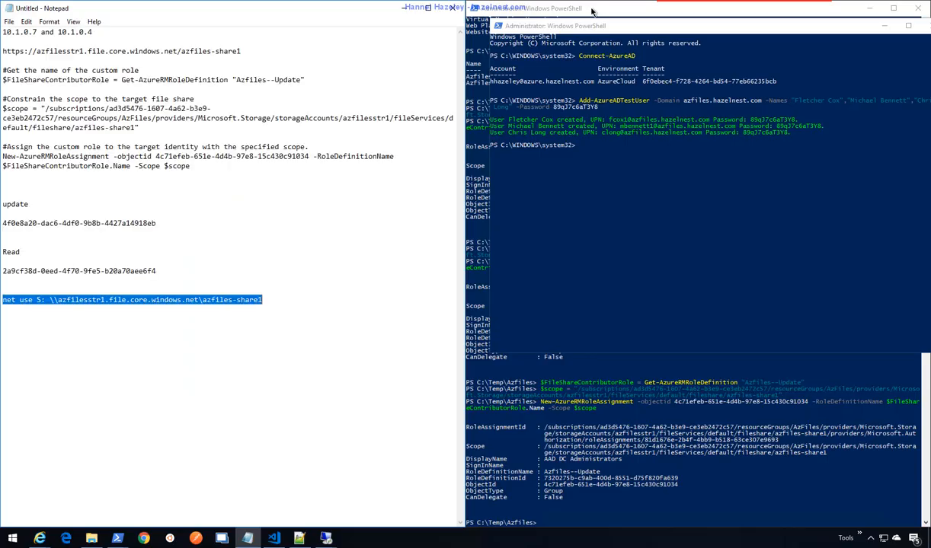
- Edit the test file, attempt to save, and discard the changes when saving fails
mouse_move(324, 537)
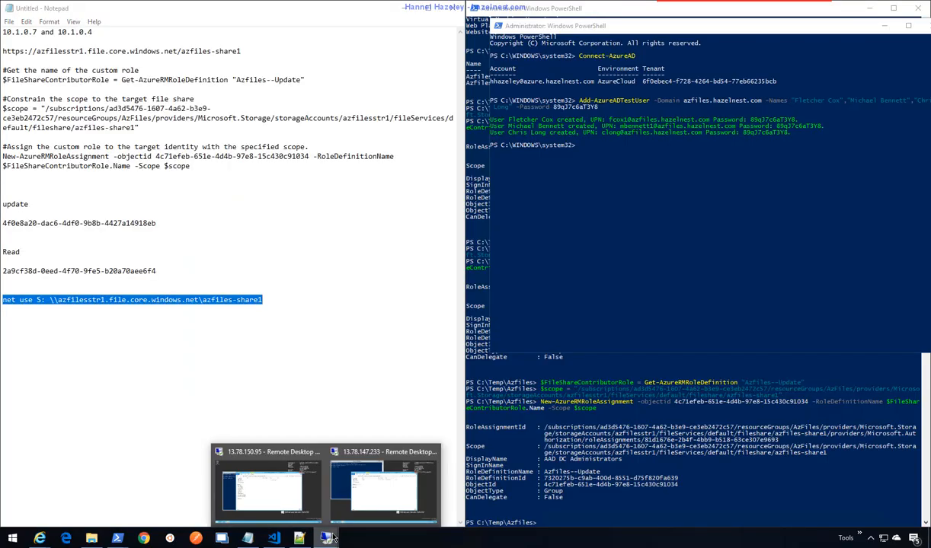
left_click(269, 472)
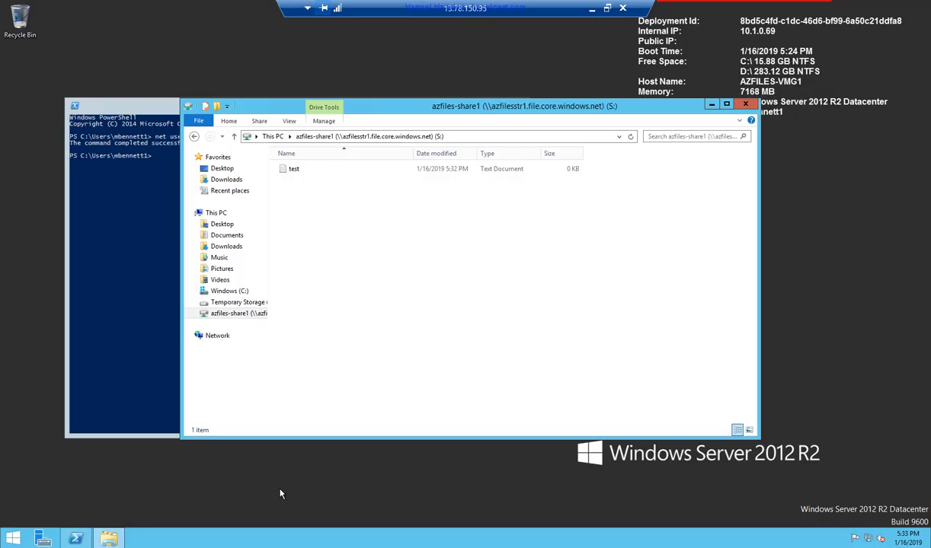
double_click(298, 174)
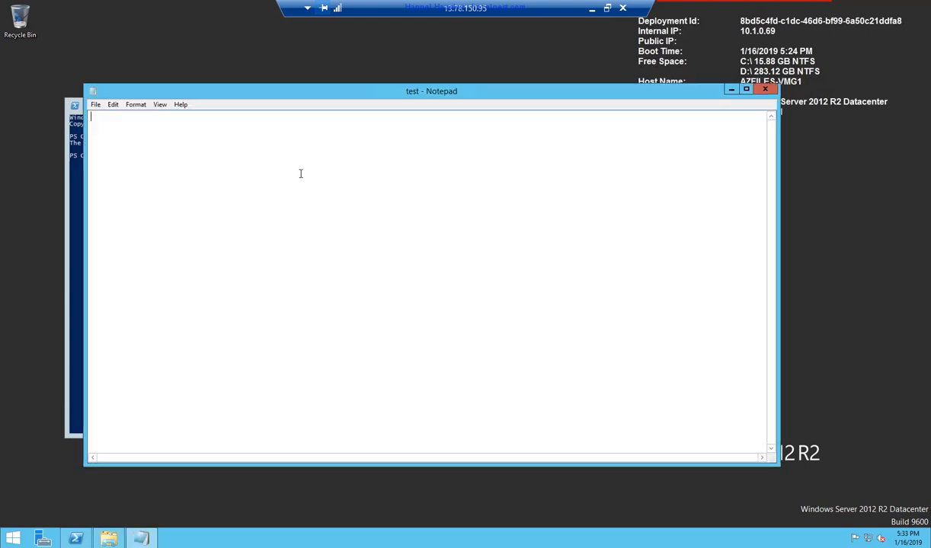
type("sdfdfds")
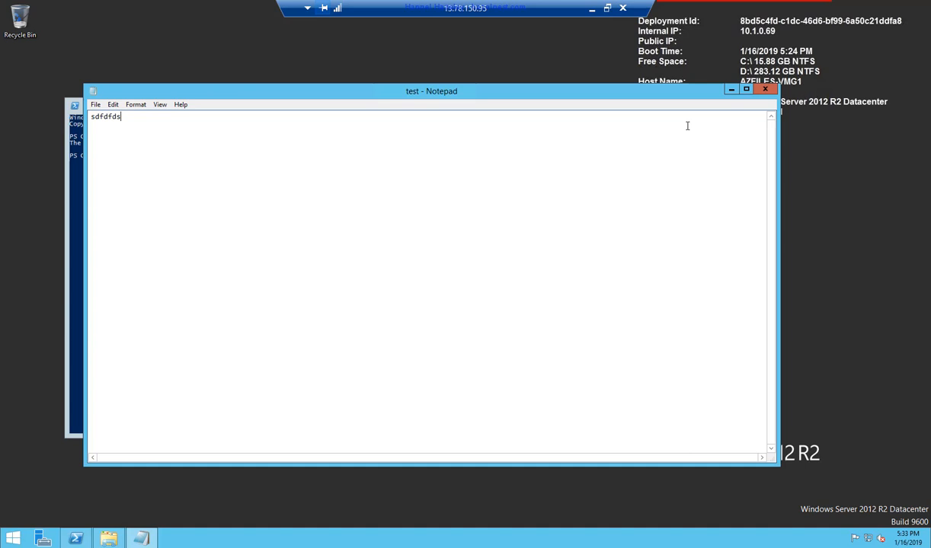
left_click(764, 89)
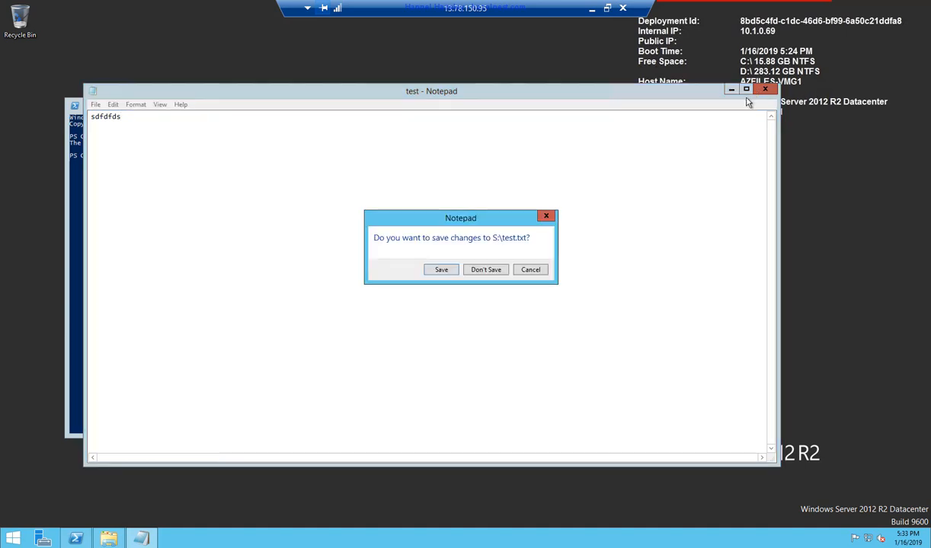
left_click(448, 270)
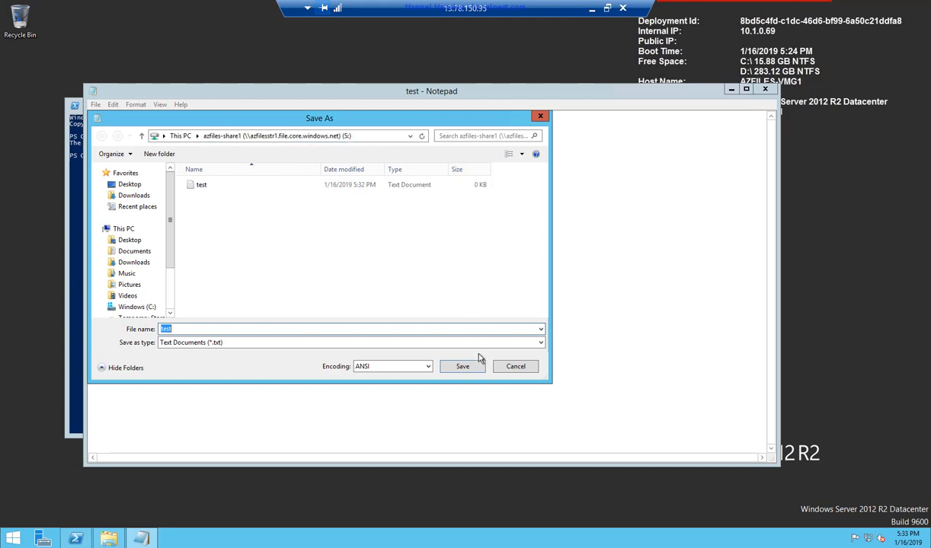
left_click(514, 366)
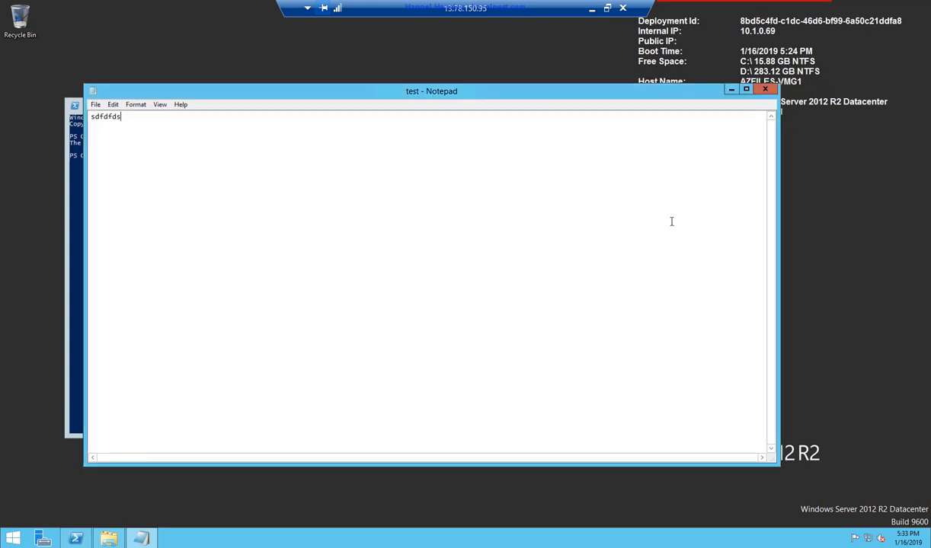
left_click(766, 90)
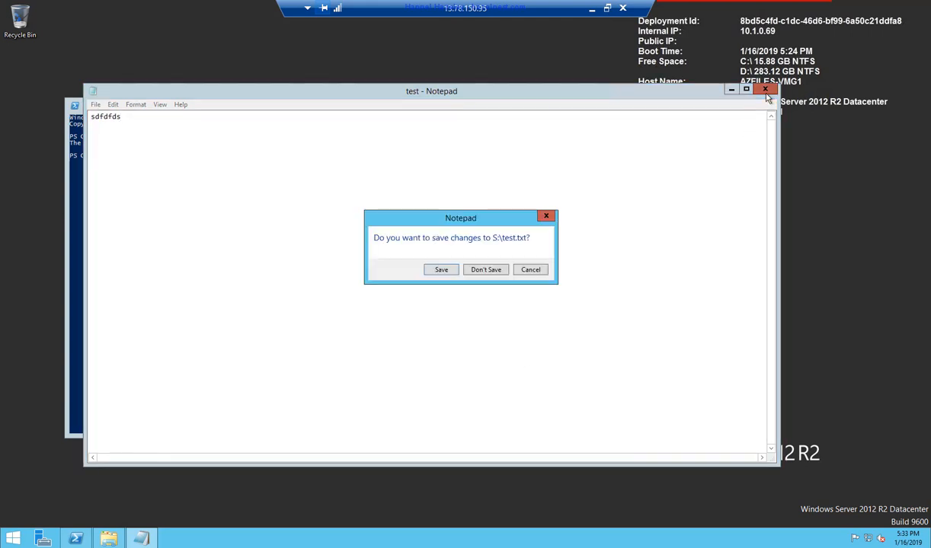
left_click(486, 271)
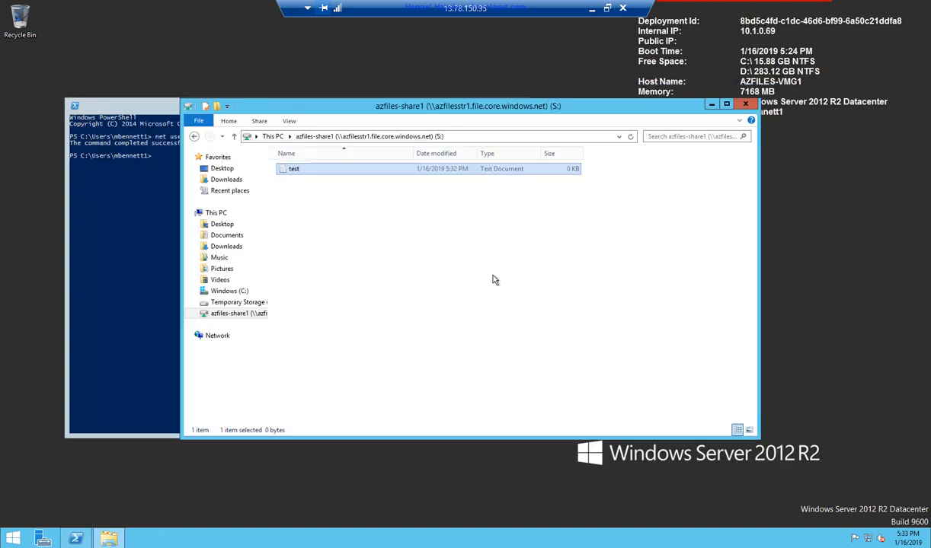
- Try deleting the test file and dismiss the File Access Denied message
left_click(312, 176)
key("Delete")
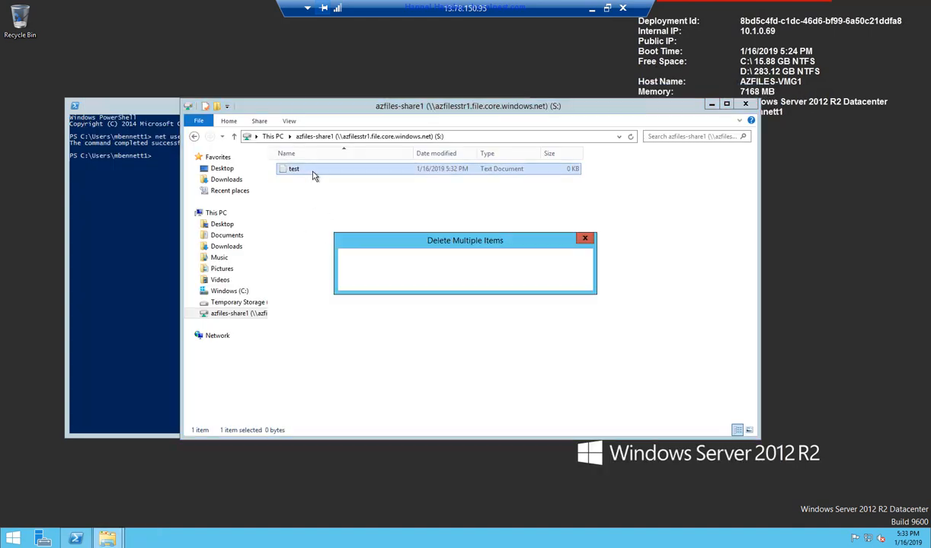
key("Return")
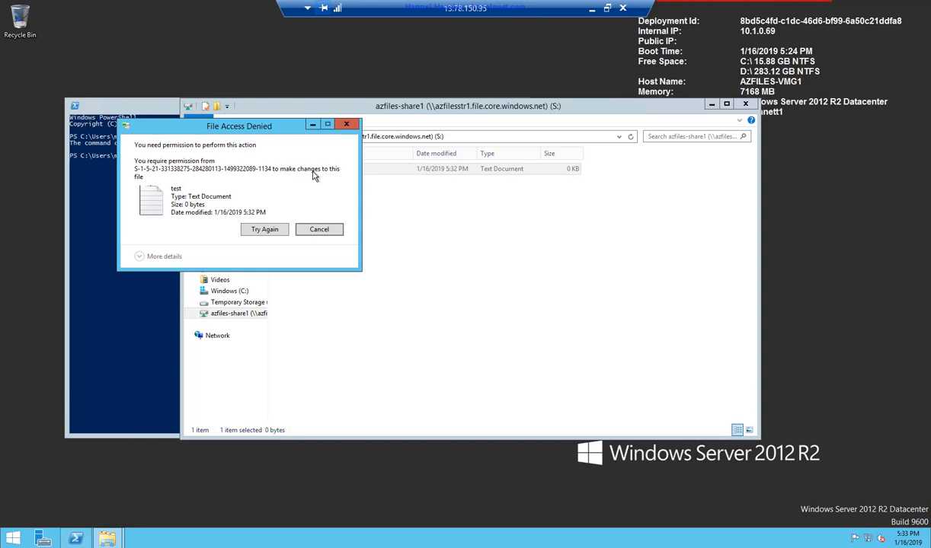
left_click(335, 227)
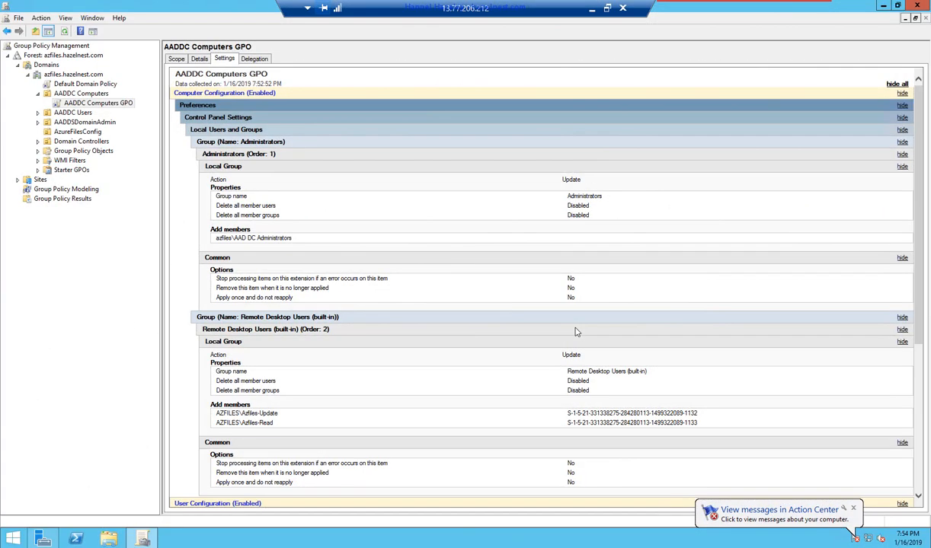
- Scroll the AADDC Computers report to the Drive Maps settings and edit that GPO
scroll(623, 292, "down", 5)
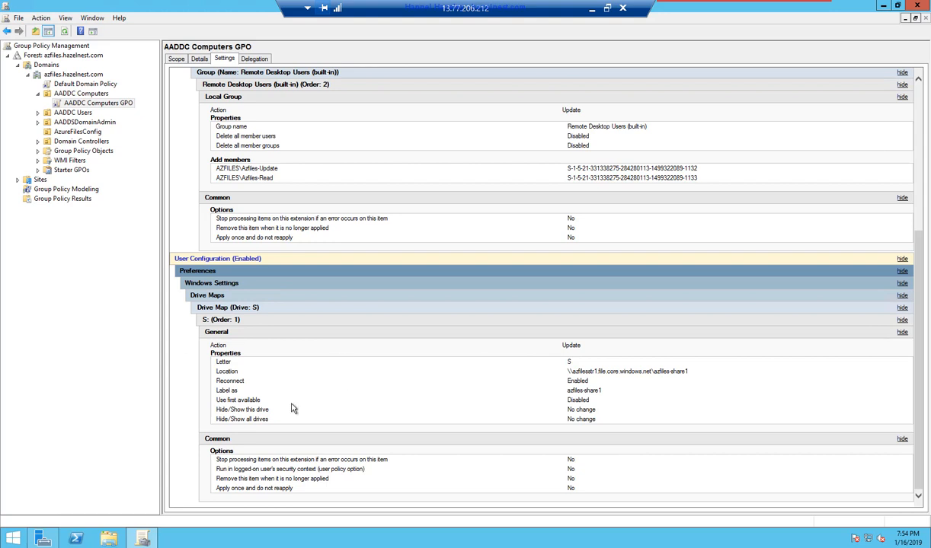
right_click(423, 356)
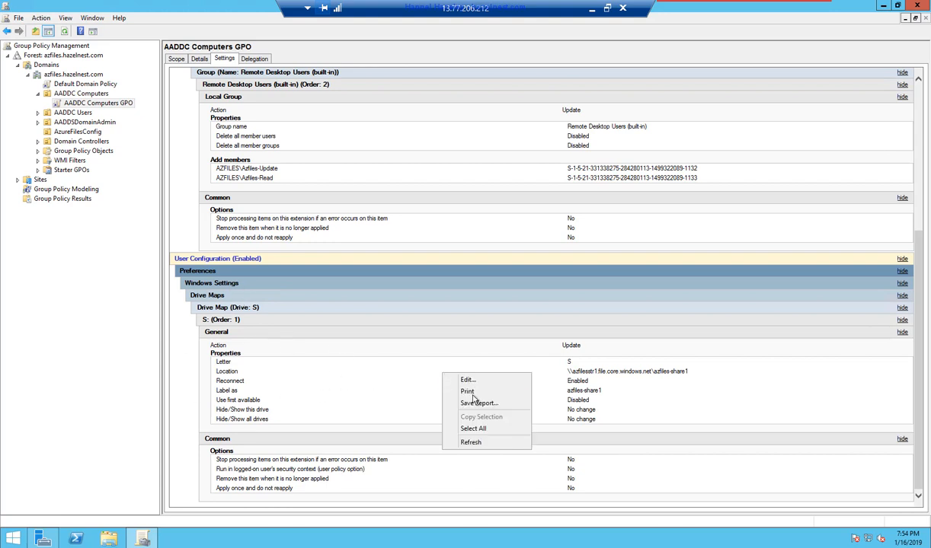
left_click(451, 361)
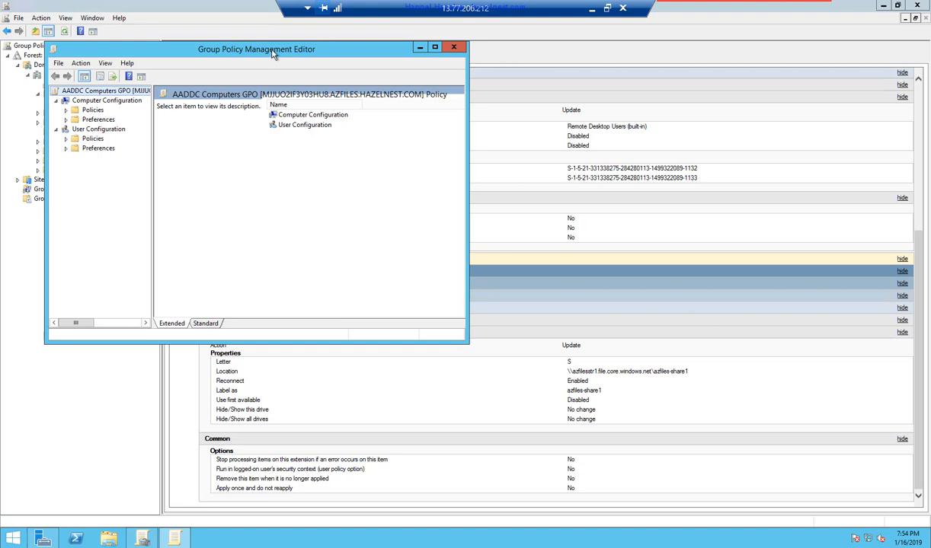
- Show User Configuration > Preferences > Windows Settings > Drive Maps, then cancel a new Mapped Drive dialog
left_click_drag(313, 48, 669, 77)
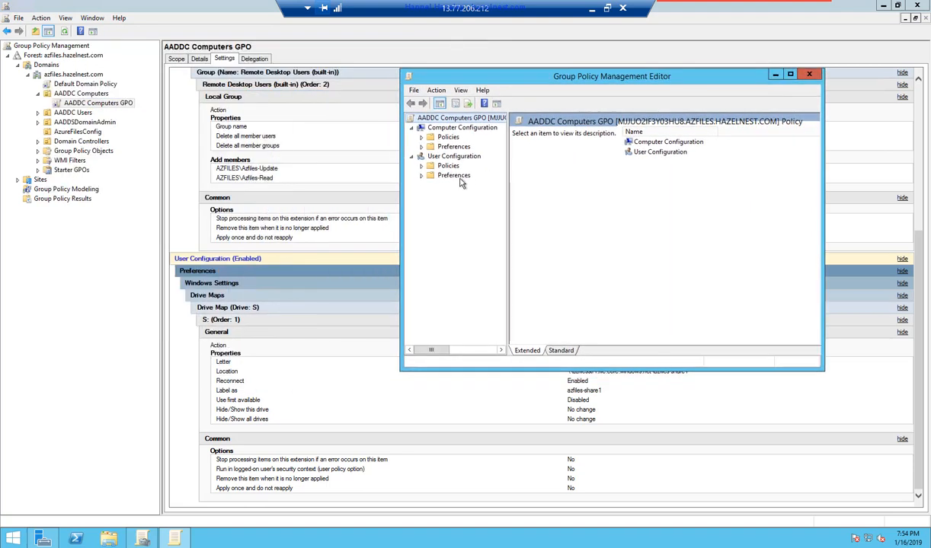
left_click(422, 175)
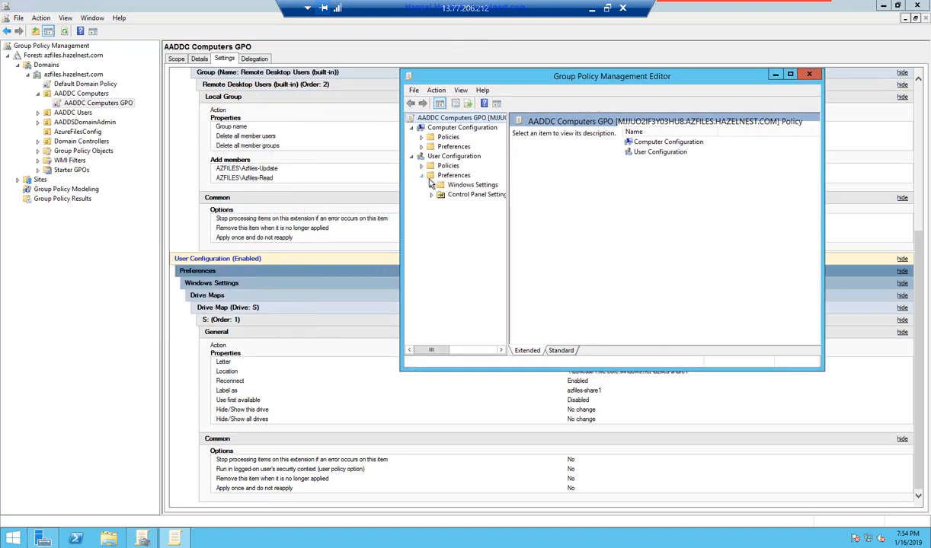
left_click(432, 185)
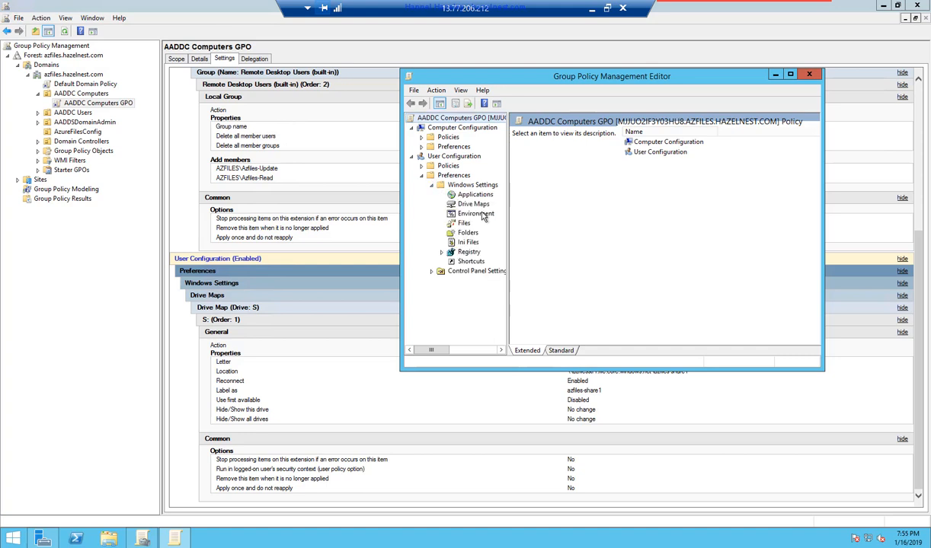
left_click(472, 204)
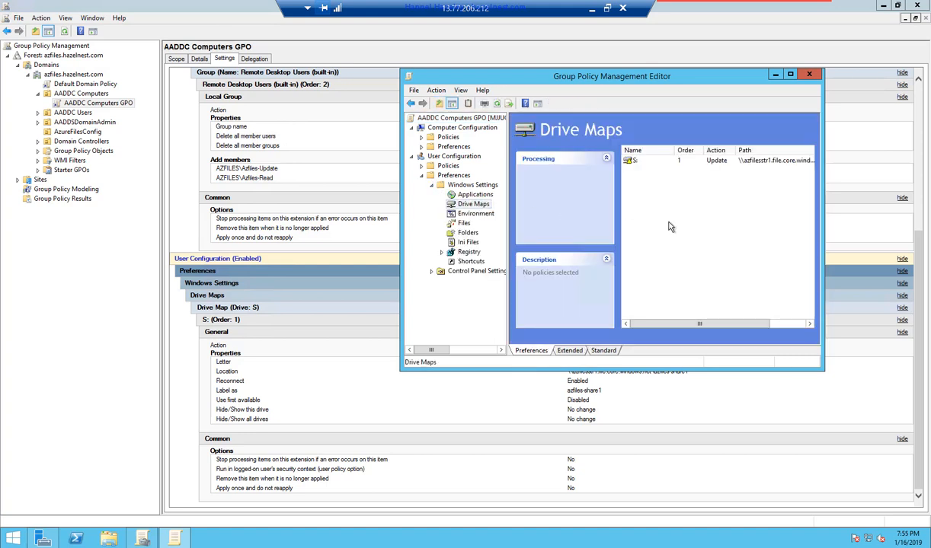
right_click(669, 226)
mouse_move(673, 230)
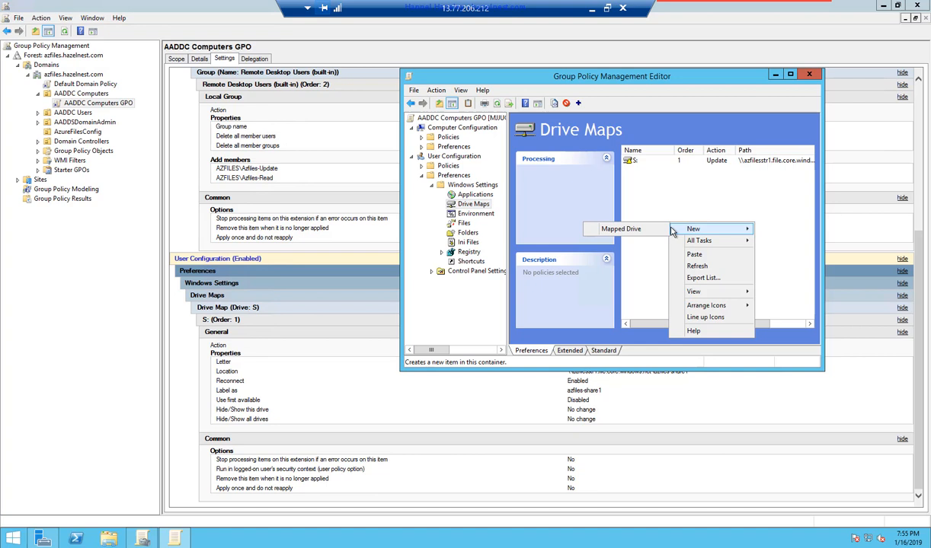
left_click(620, 230)
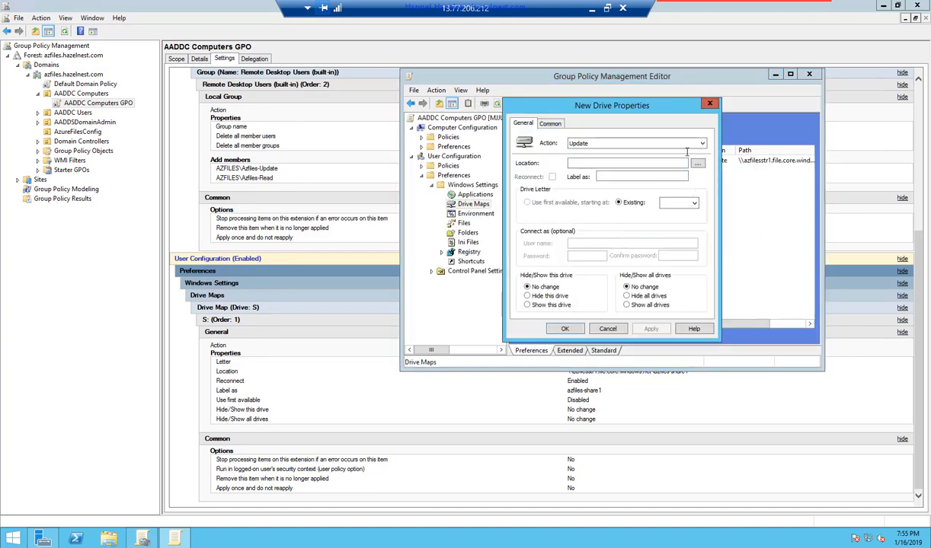
left_click(709, 105)
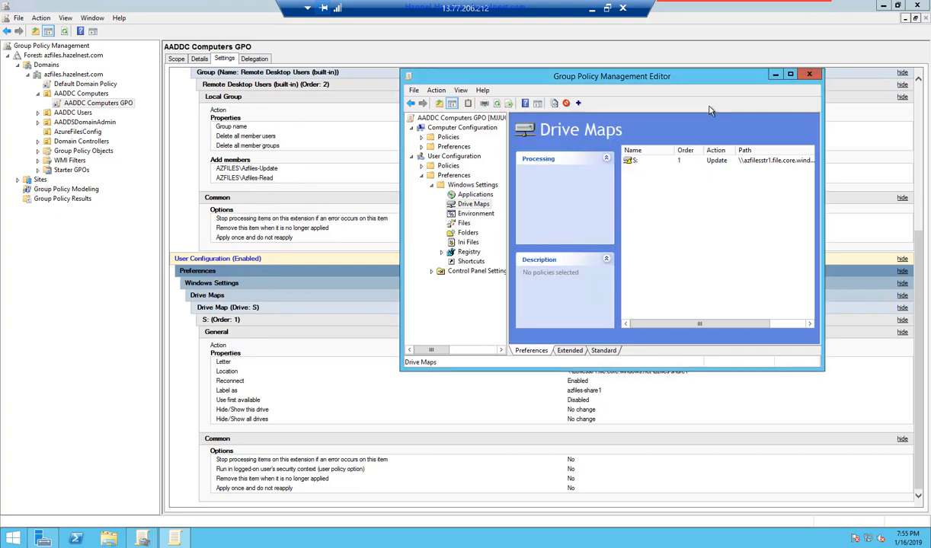